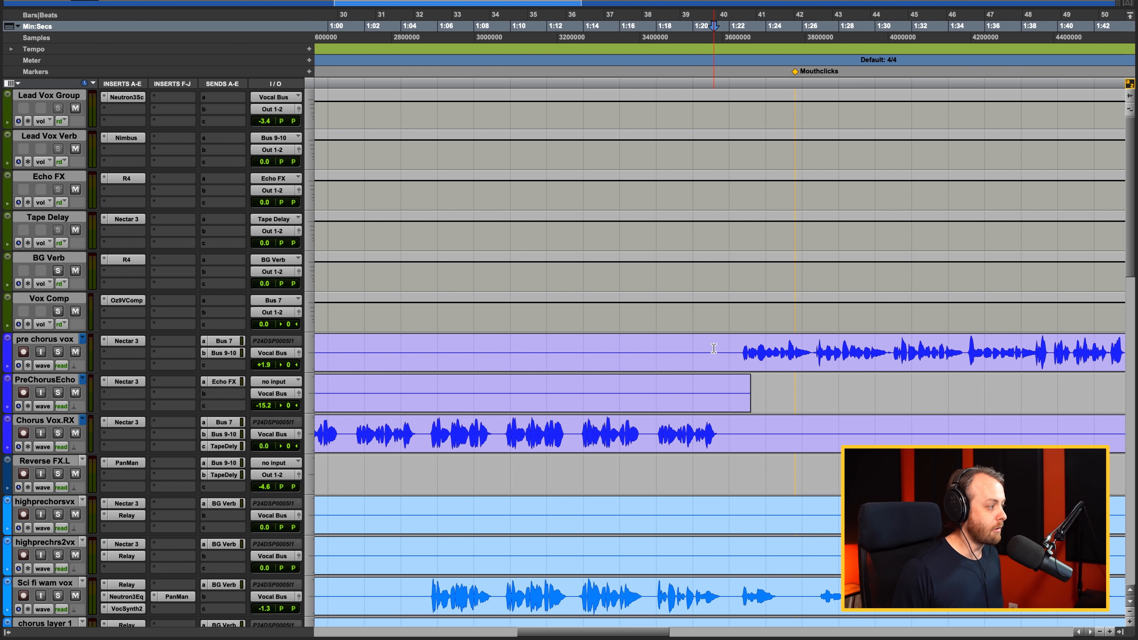
- Play the pre chorus vox from about 1:21 to listen for mouth clicks and stop playback
key(space)
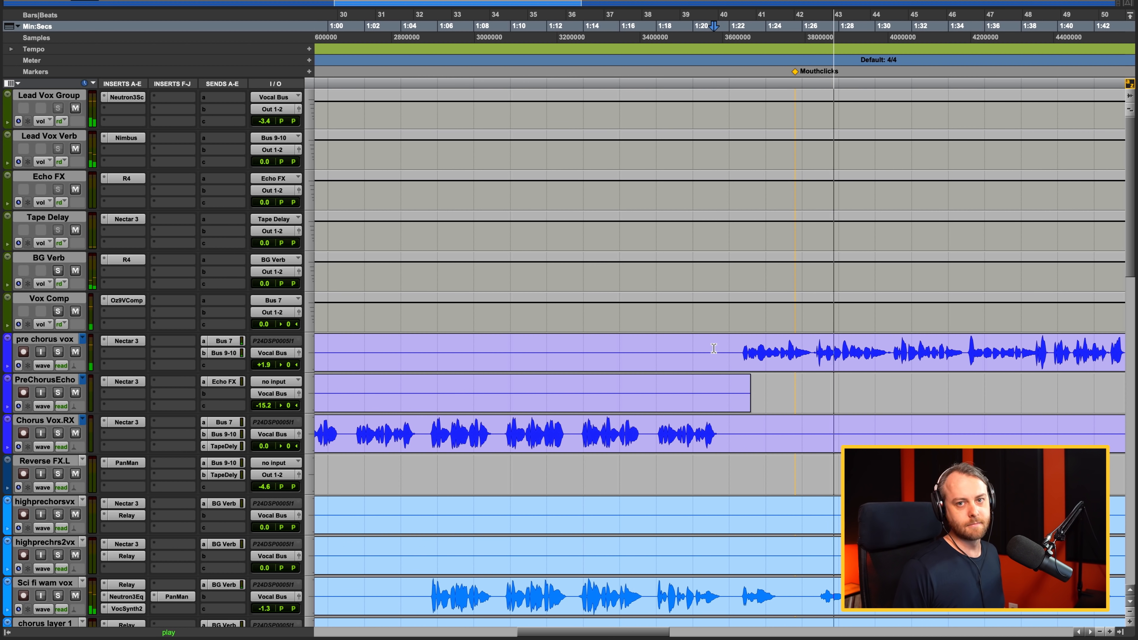
key(space)
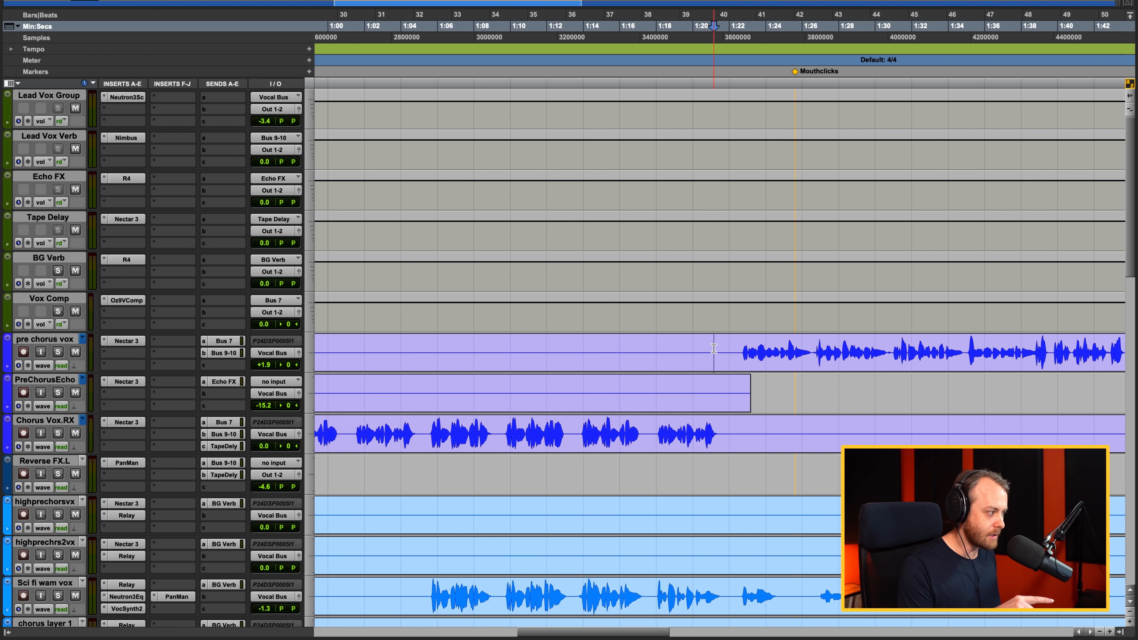
click(713, 348)
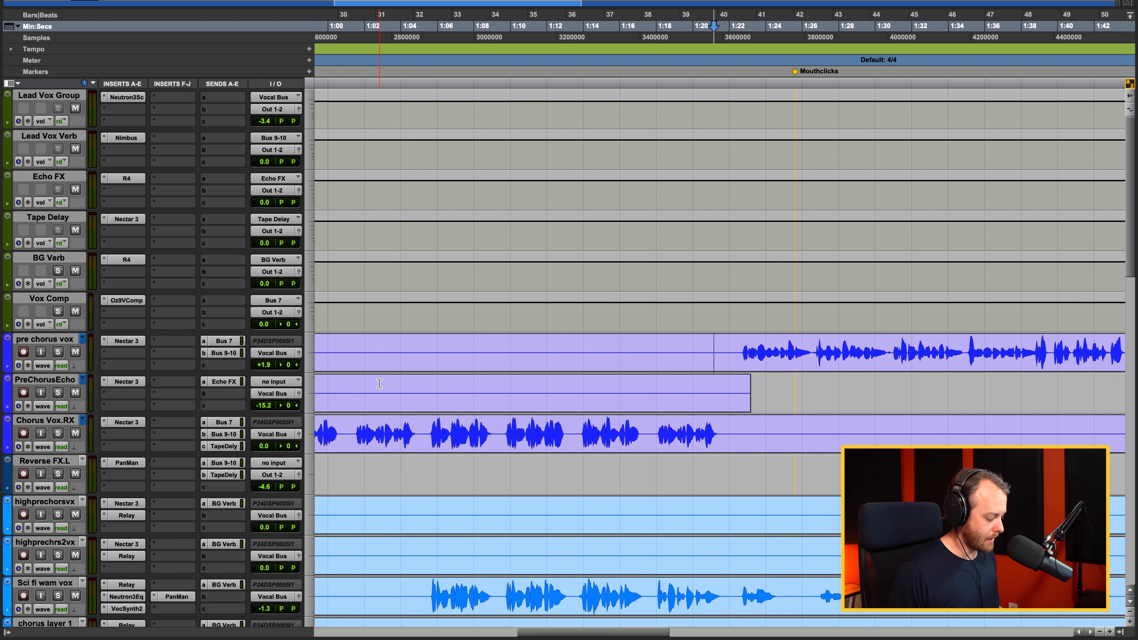
- Send the pre chorus vox clip to RX 7 for repair with the RX 7 Connect AudioSuite plug-in
key(r)
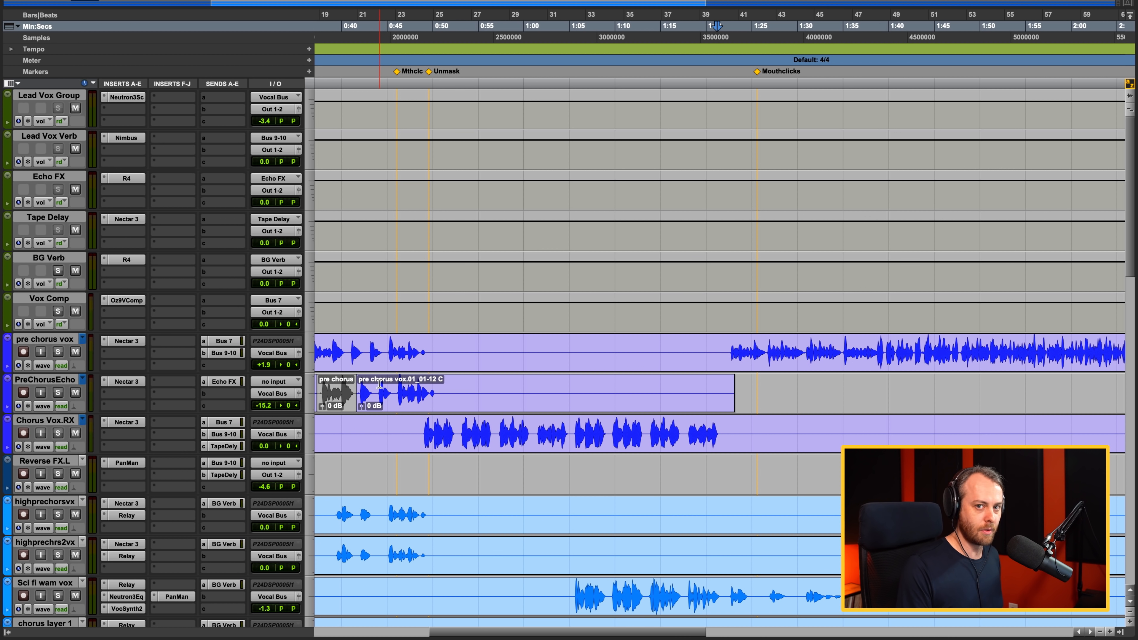
click(561, 365)
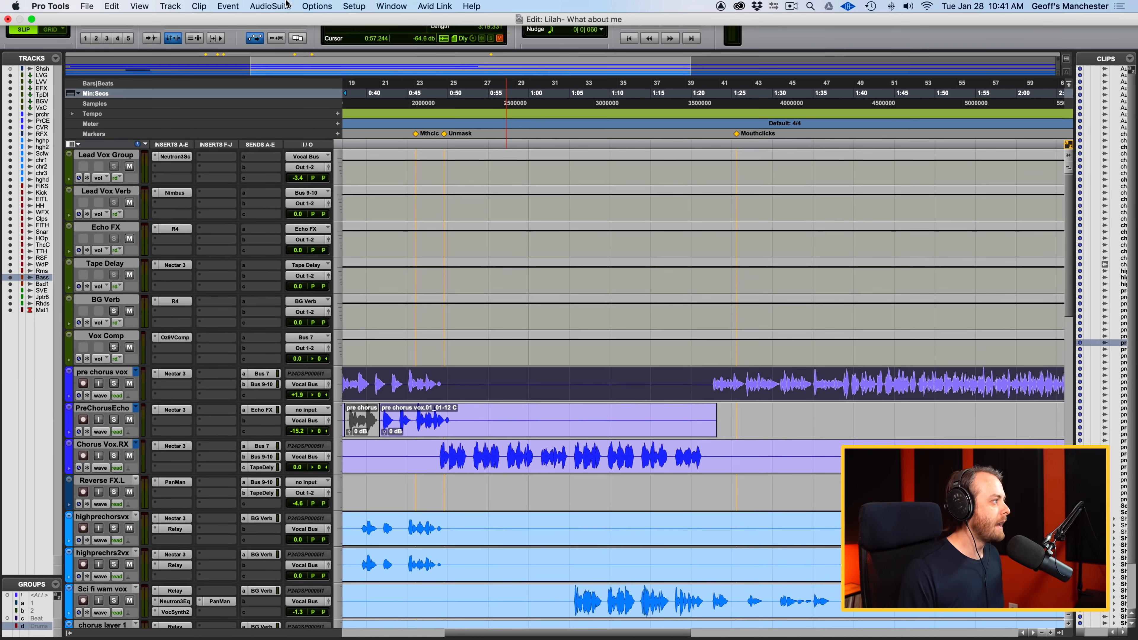
click(270, 6)
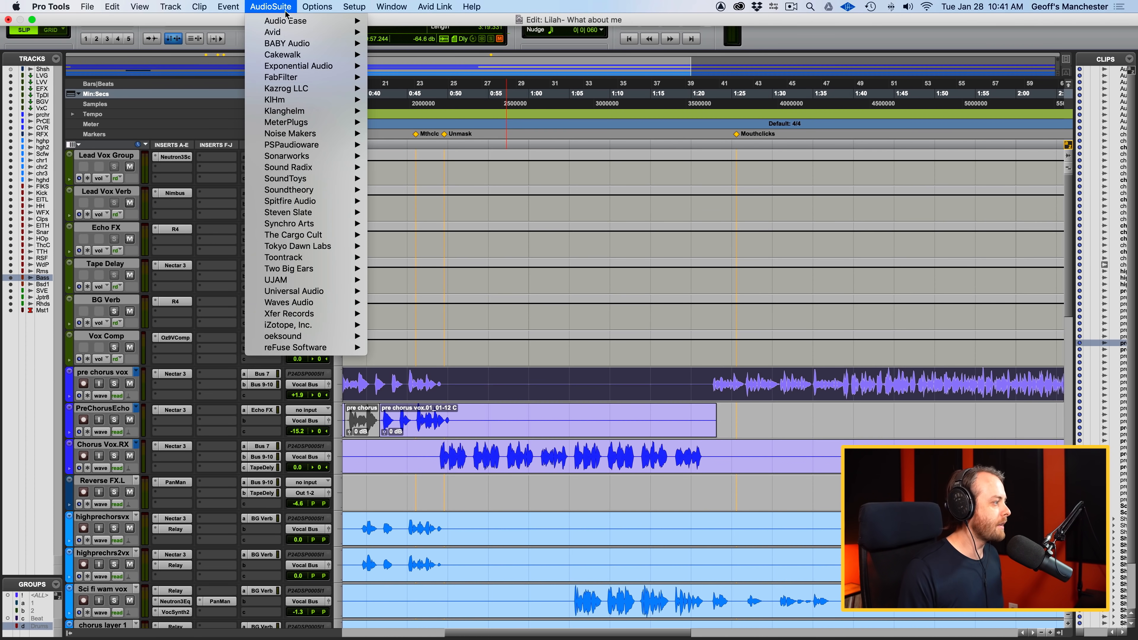
mouse_move(290, 327)
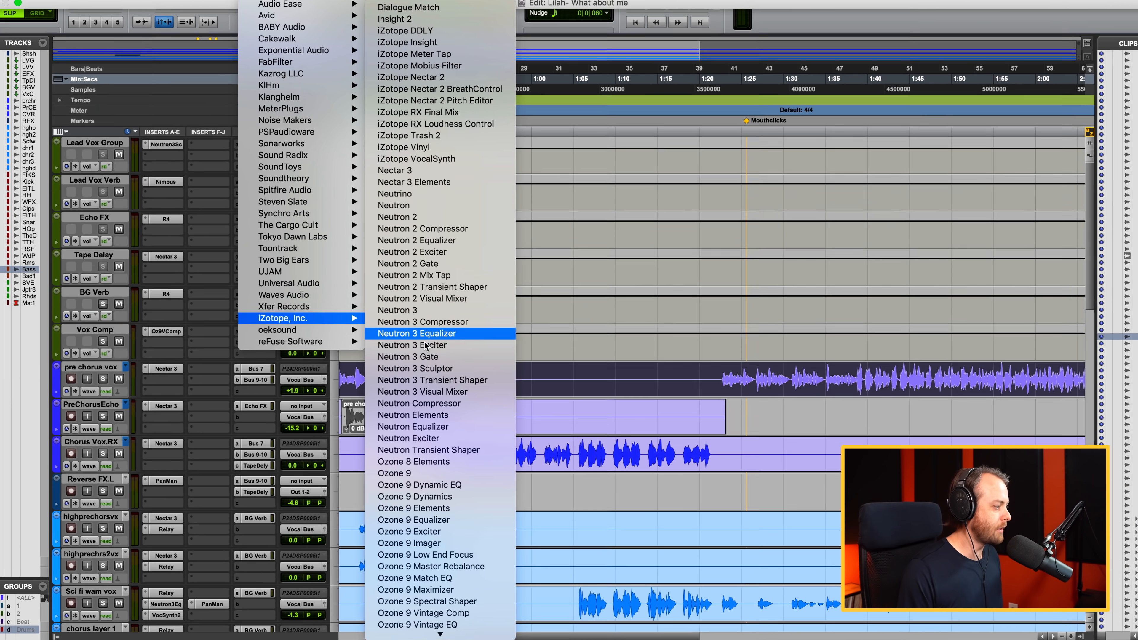
scroll(417, 358, down, 15)
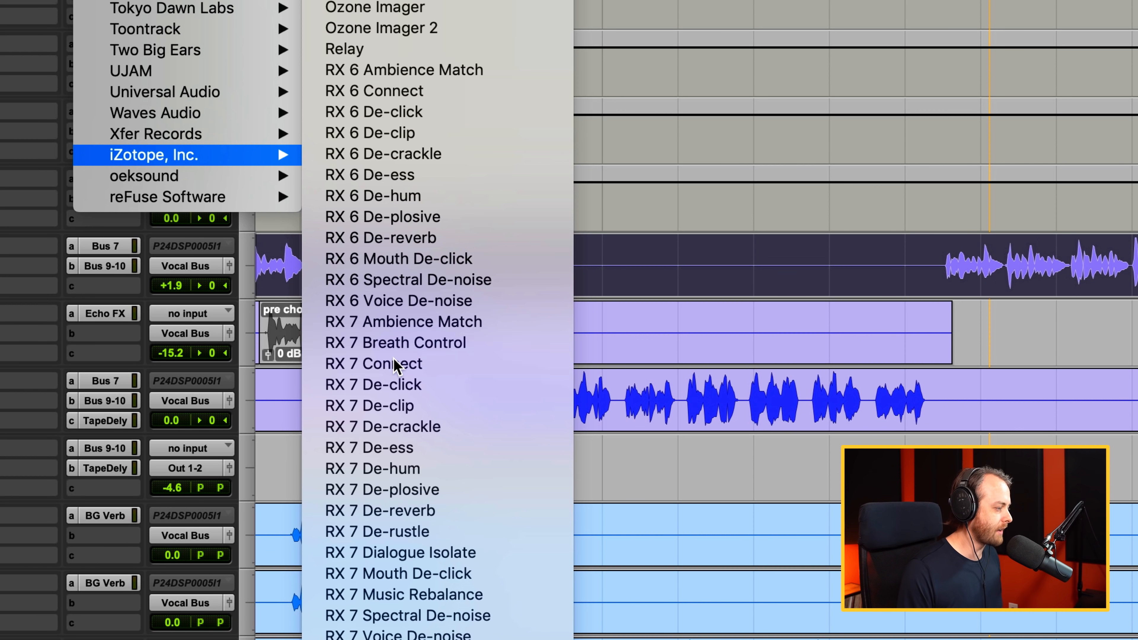
click(394, 364)
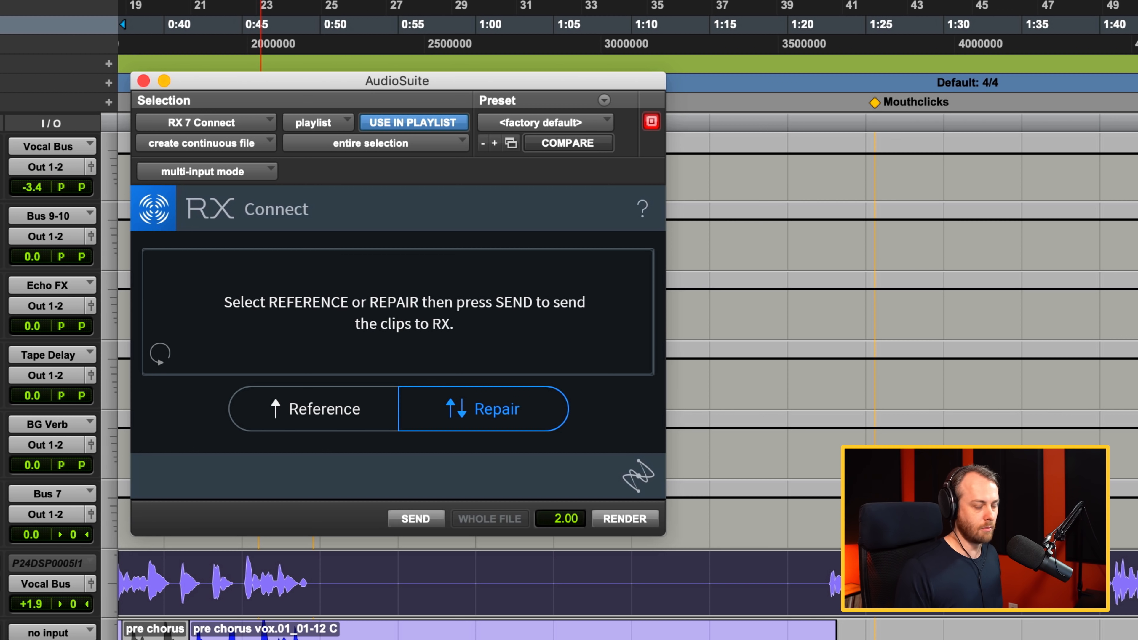
click(421, 520)
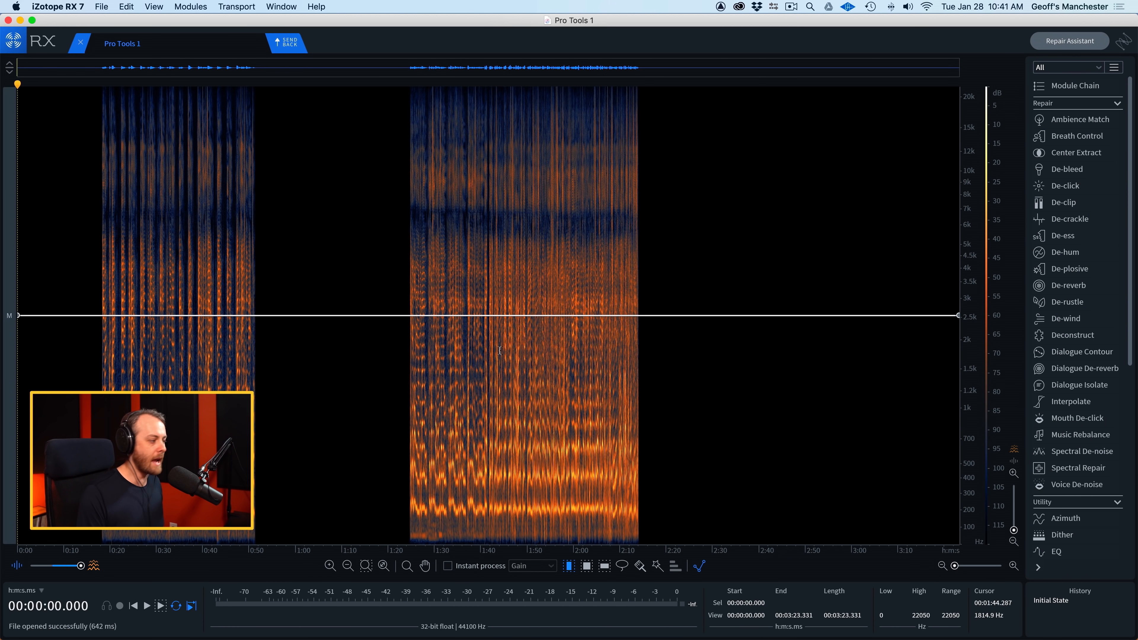
- Examine the vocal section after 1:24 as a waveform only and as a full spectrogram
scroll(500, 350, up, 3)
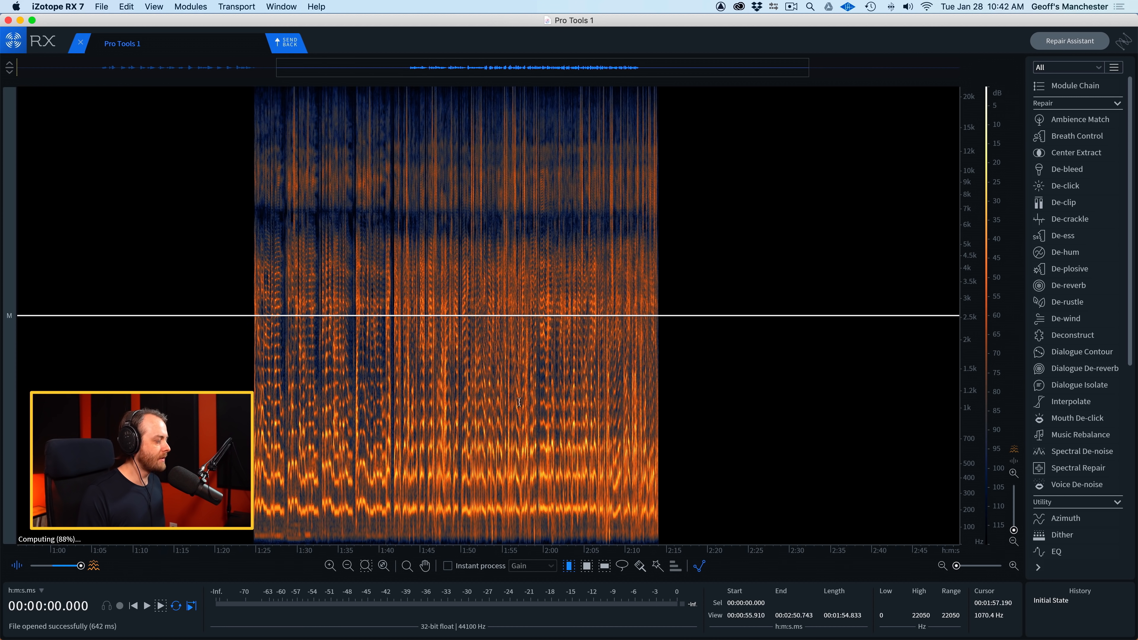
scroll(519, 402, up, 1)
scroll(353, 362, up, 1)
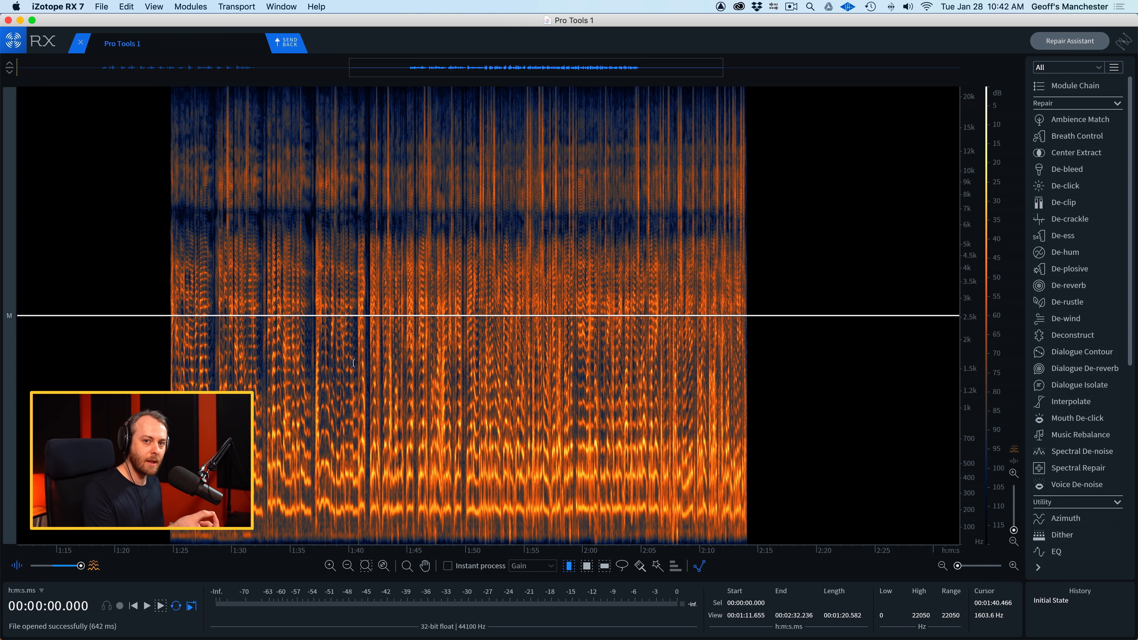
scroll(154, 405, up, 1)
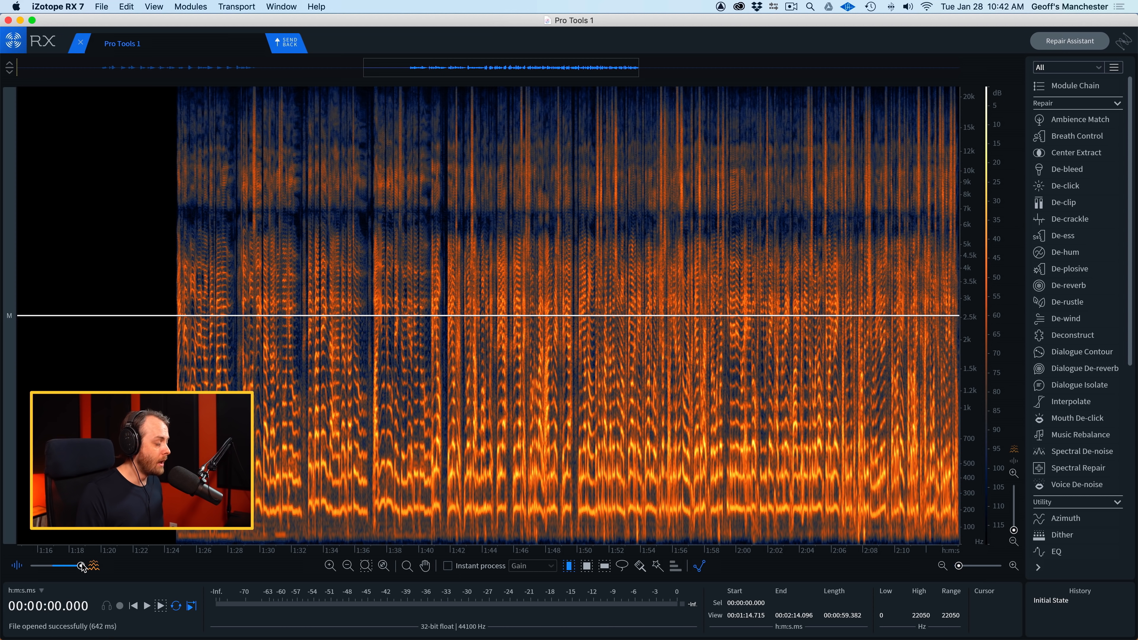
drag(81, 566, 13, 570)
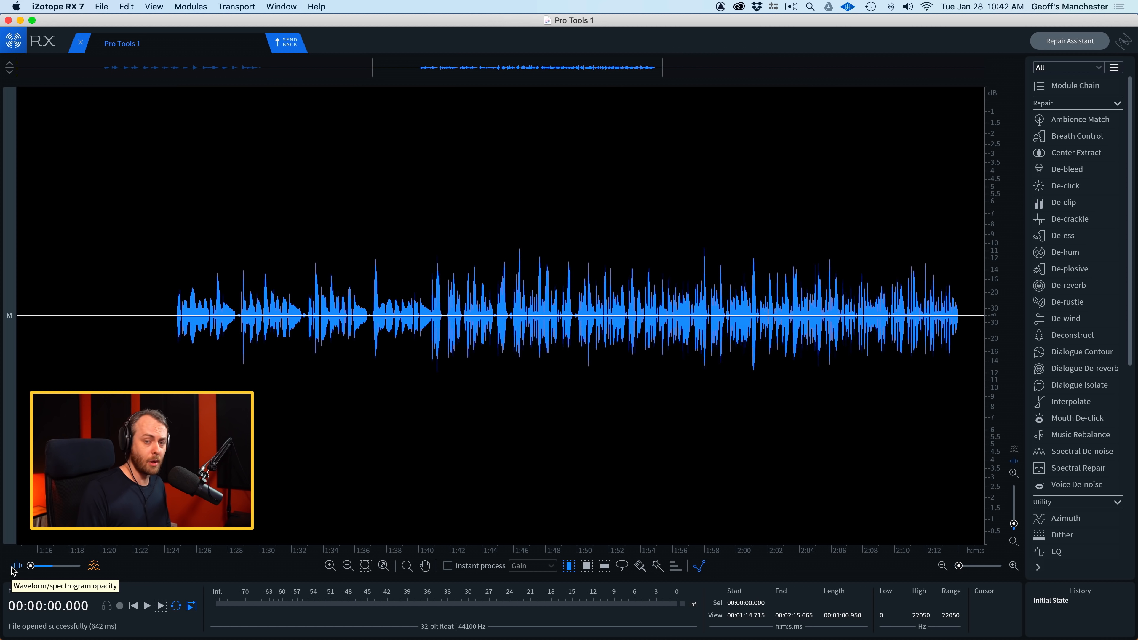
drag(28, 567, 83, 568)
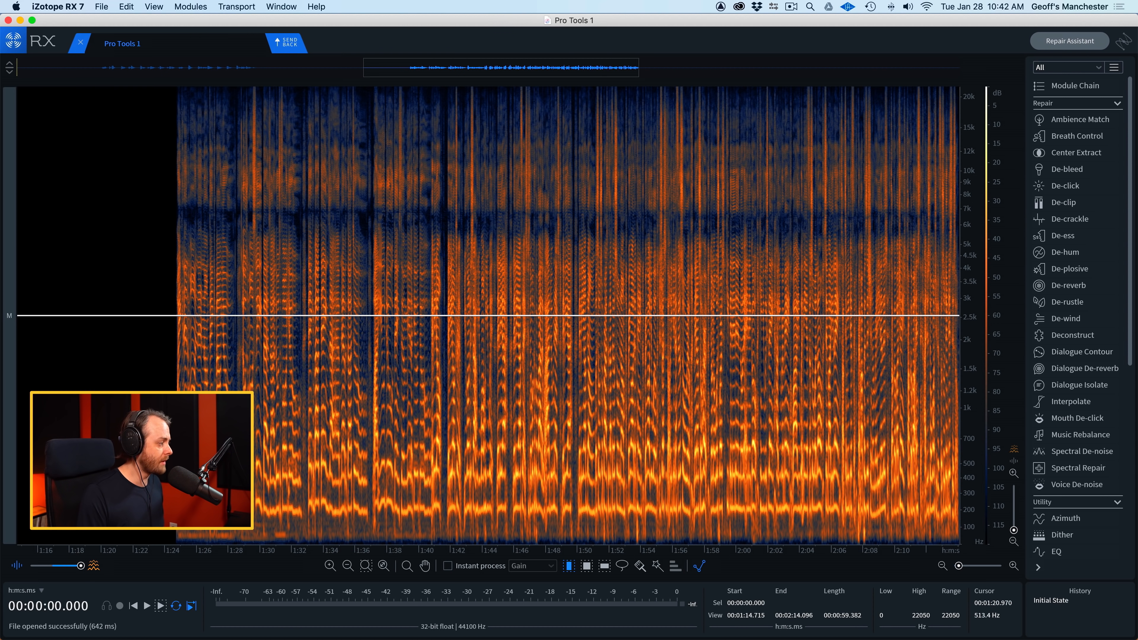
- Play the first vocal phrase from about 1:24.7 to hear its mouth clicks and stop playback
scroll(139, 450, up, 3)
scroll(200, 312, up, 2)
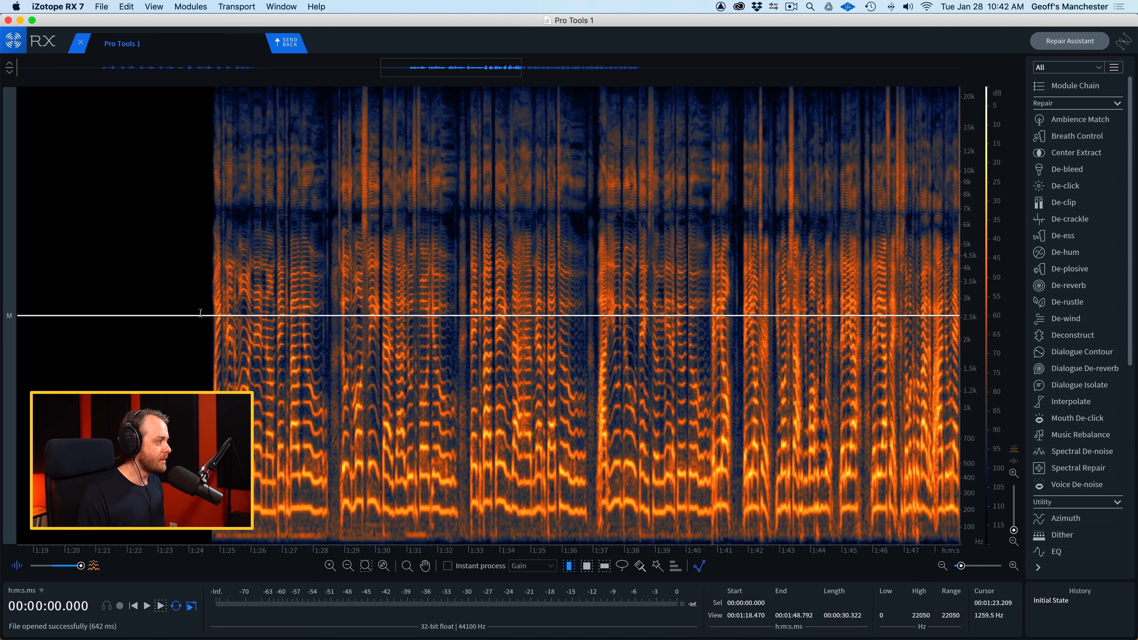
scroll(201, 312, up, 2)
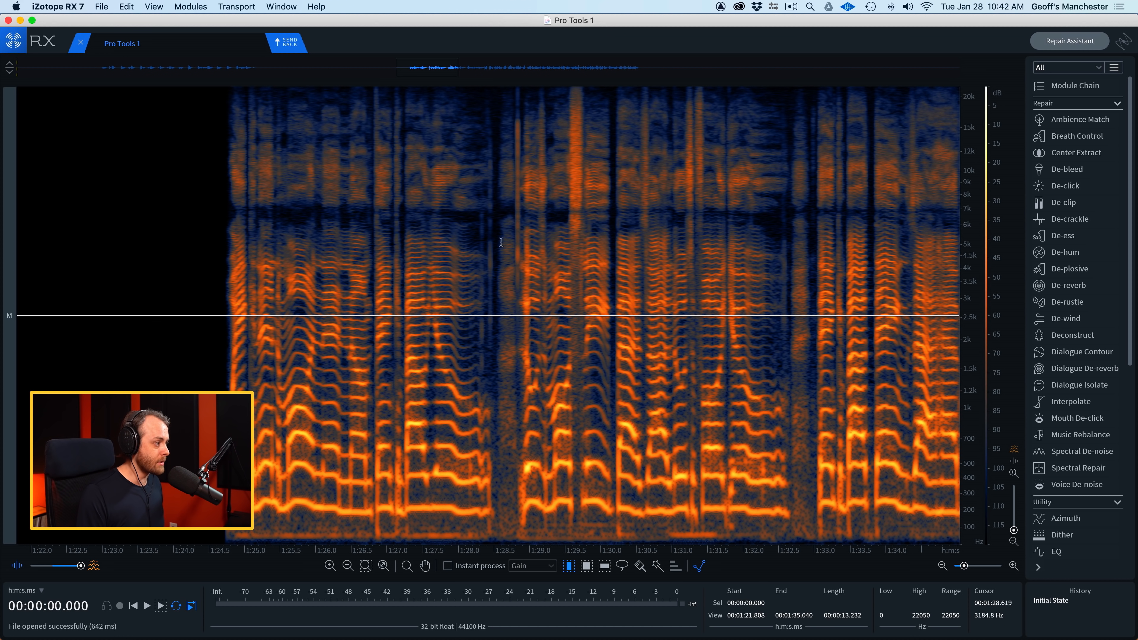
click(224, 278)
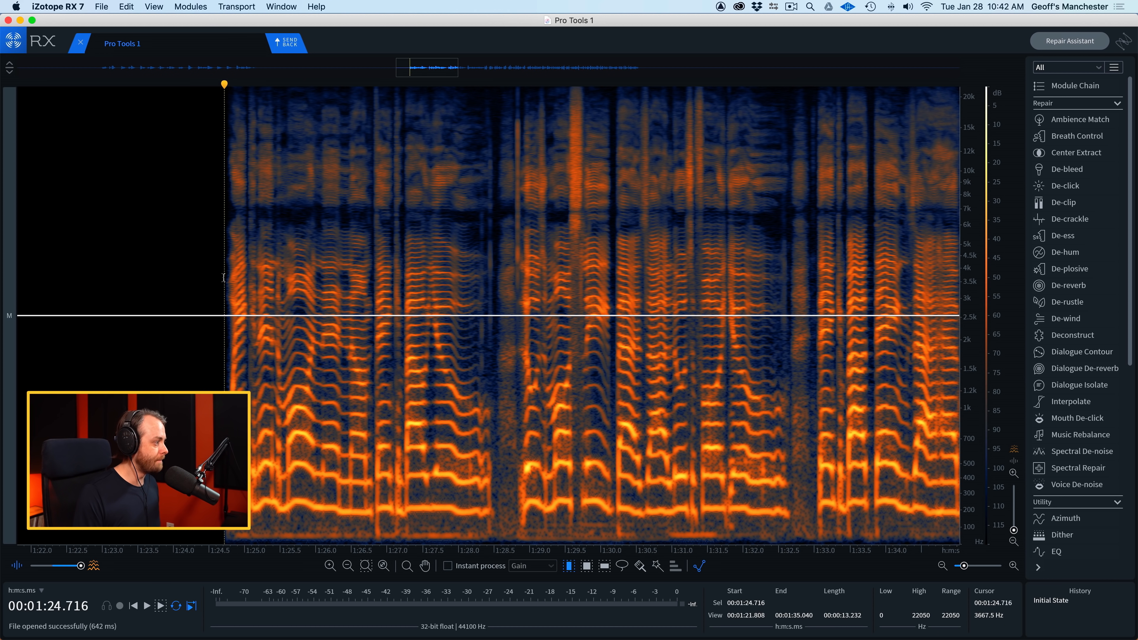
key(space)
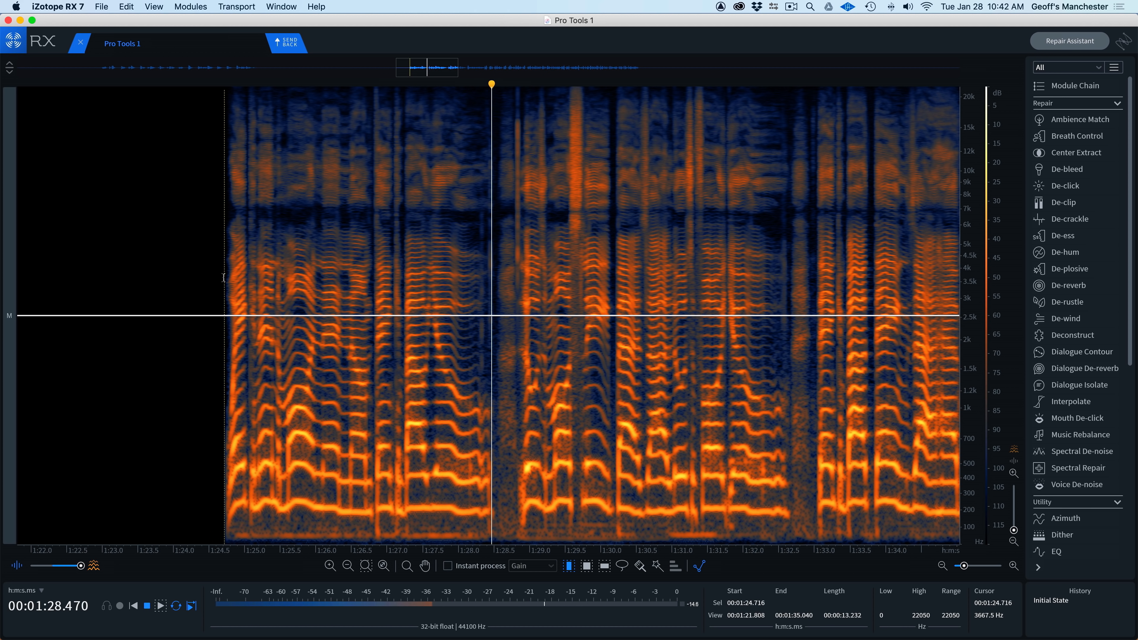
key(space)
- Select the audio from 1:24.716 to 1:29.351 and open the Mouth De-click module
drag(224, 278, 554, 280)
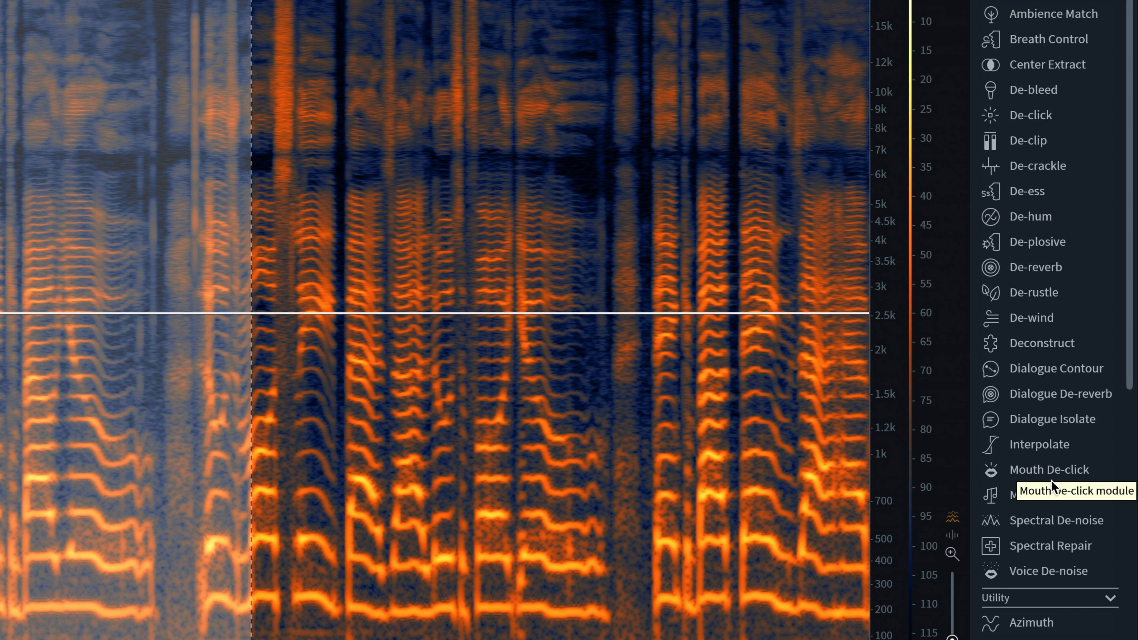
click(1038, 470)
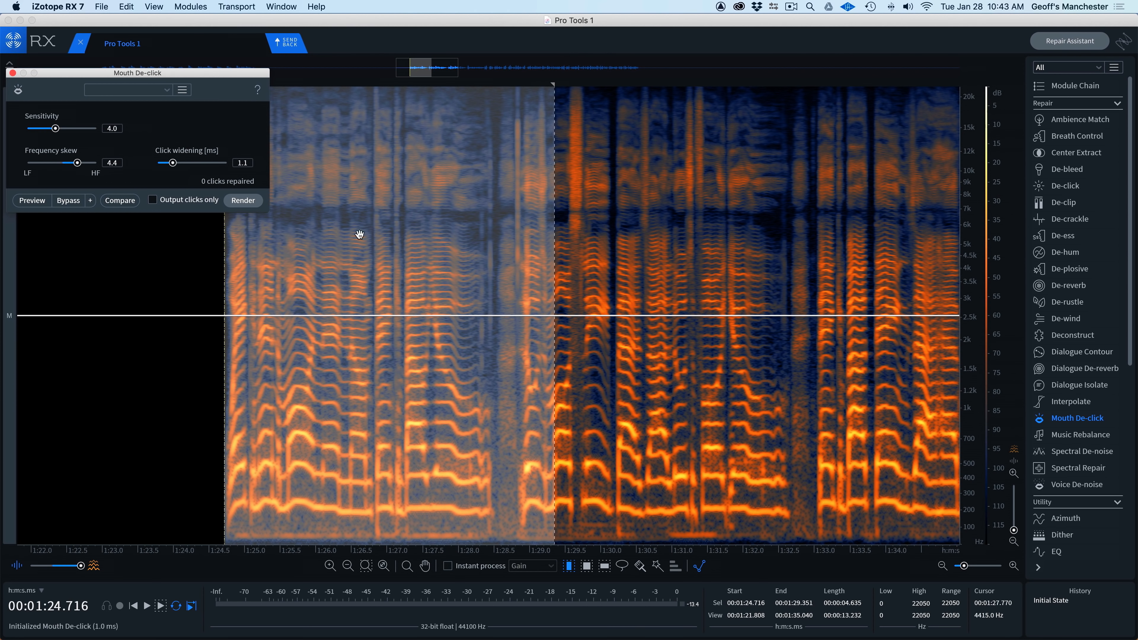
- Try rendering Mouth De-click on the selected phrase and undo the render
click(242, 200)
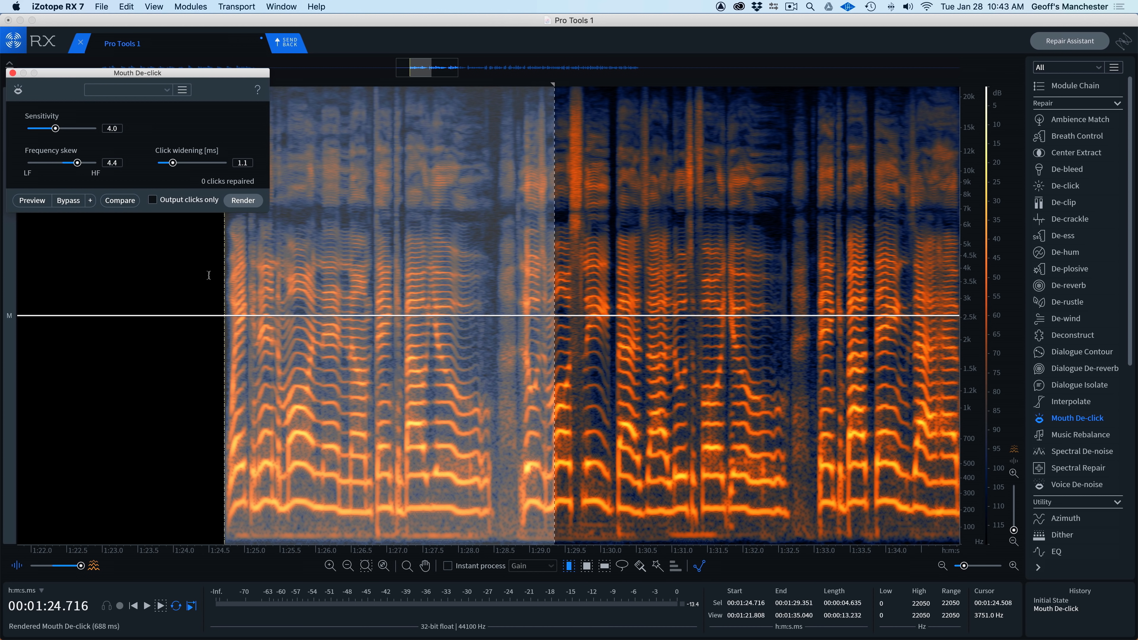
click(211, 279)
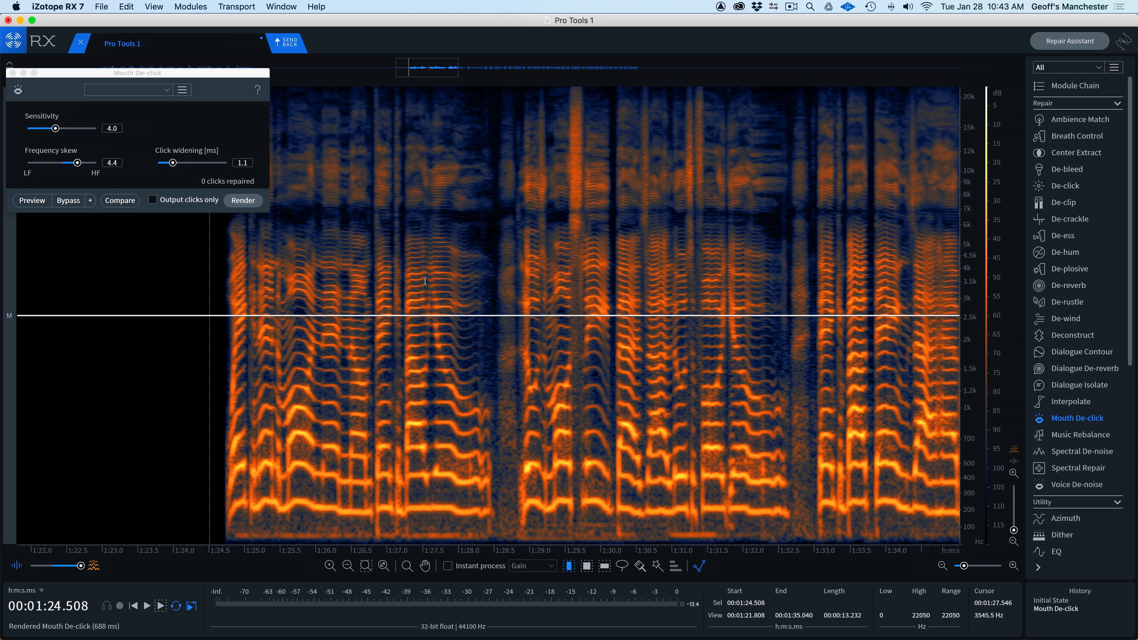
key(super+z)
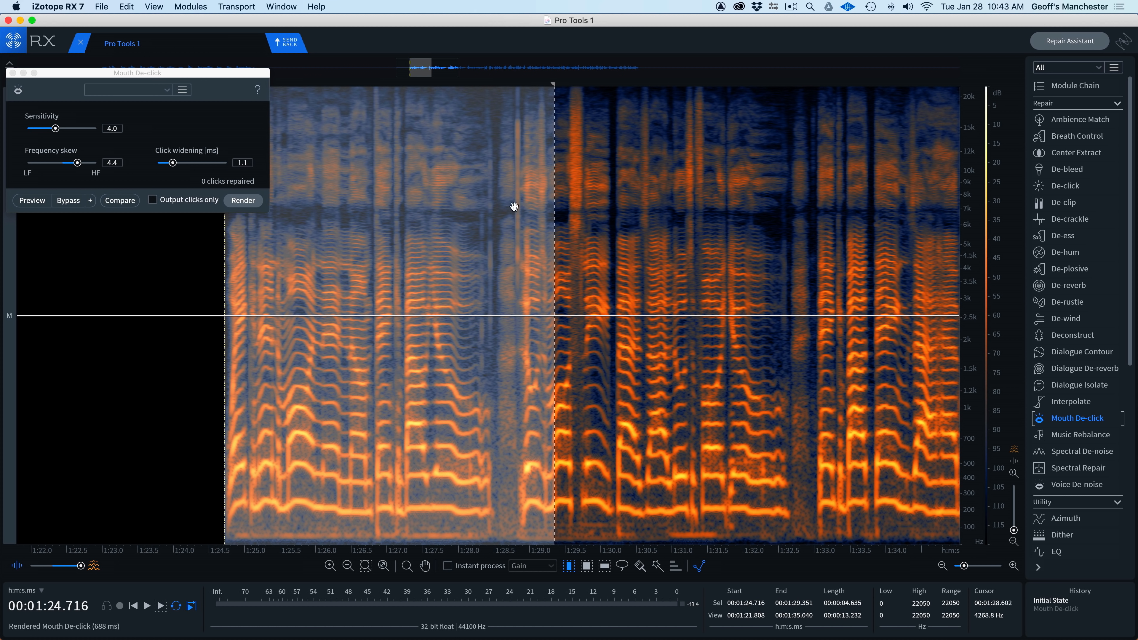
- Preview Mouth De-click from the phrase's start with Output clicks only enabled, stop the preview and disable that option
click(373, 264)
click(238, 269)
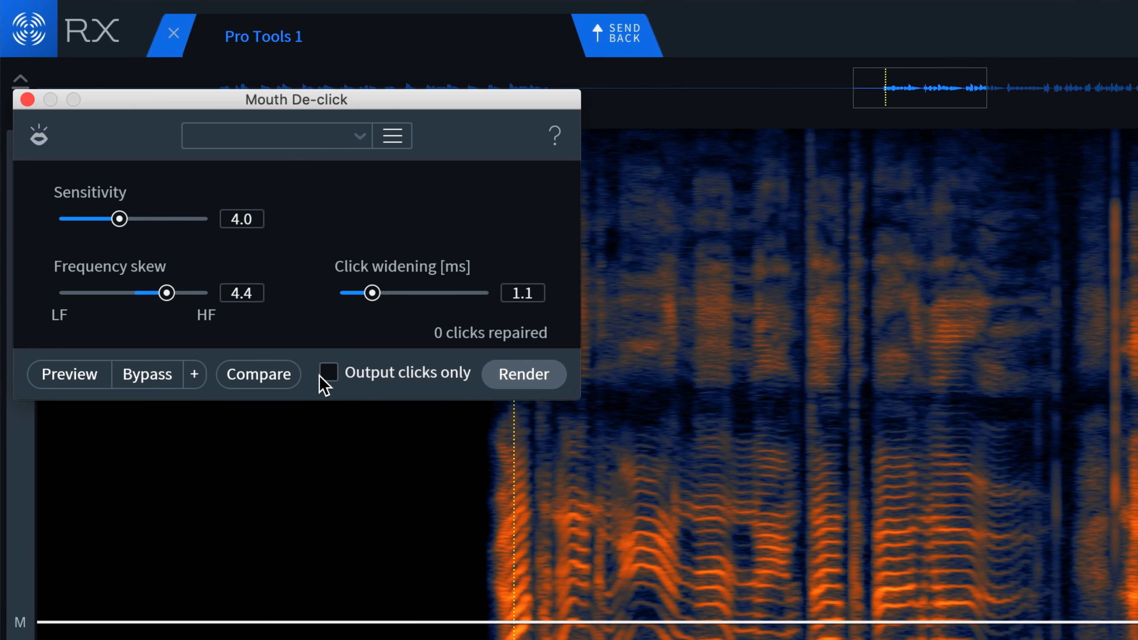
click(328, 372)
click(489, 475)
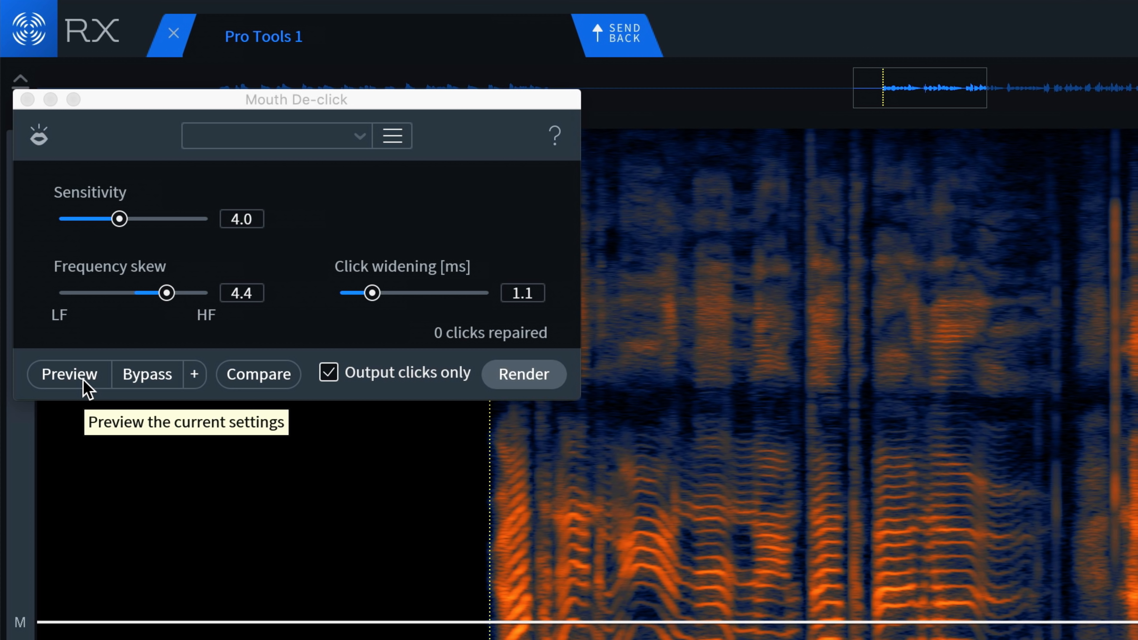
click(69, 374)
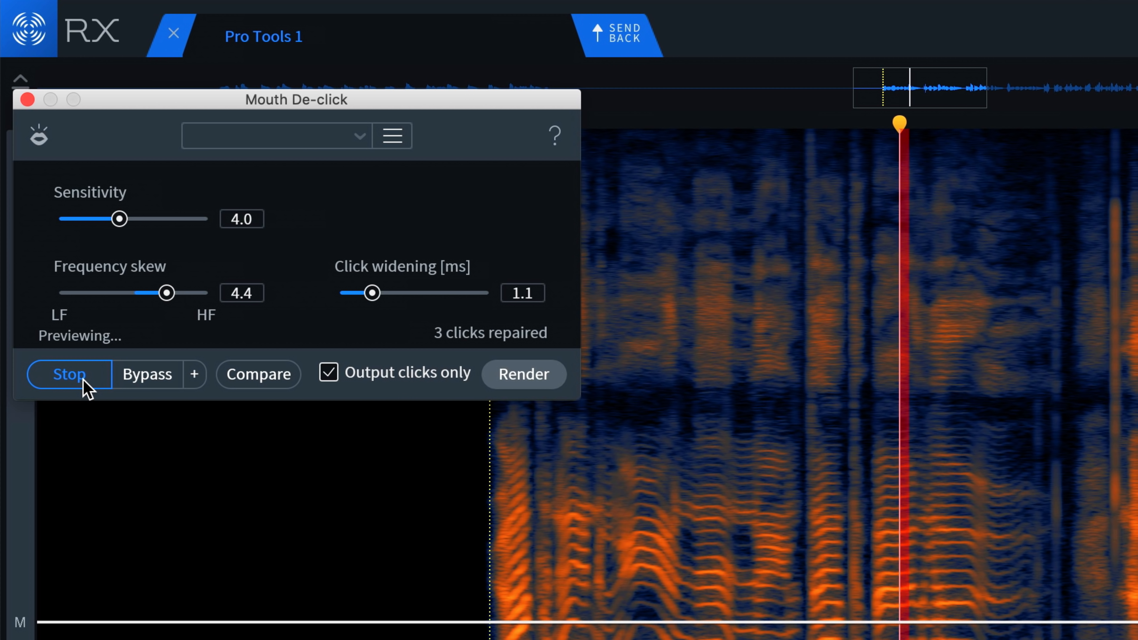
click(83, 380)
click(358, 376)
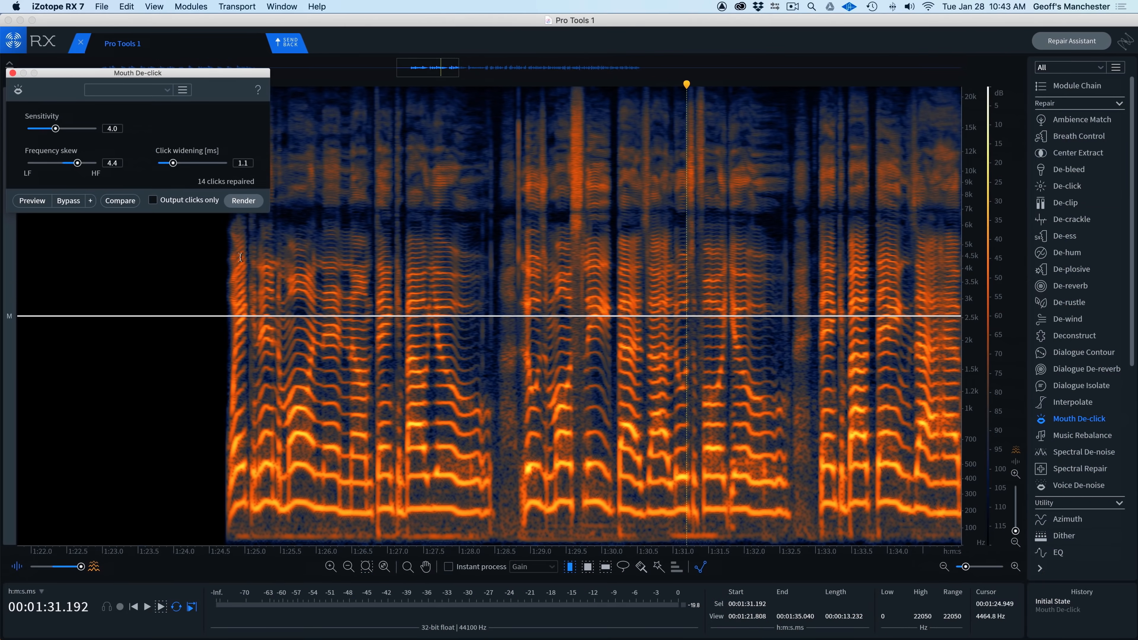
- Render Mouth De-click on the audio from 1:24.733 to 1:29.917 and clear the selection
drag(225, 247, 594, 247)
click(243, 200)
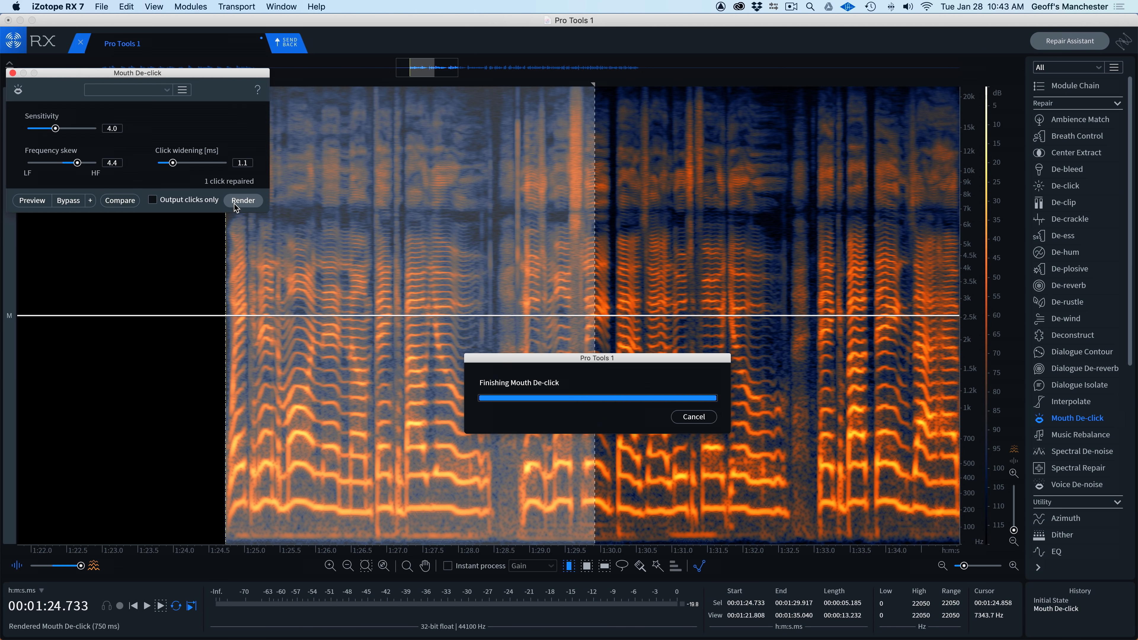
click(405, 237)
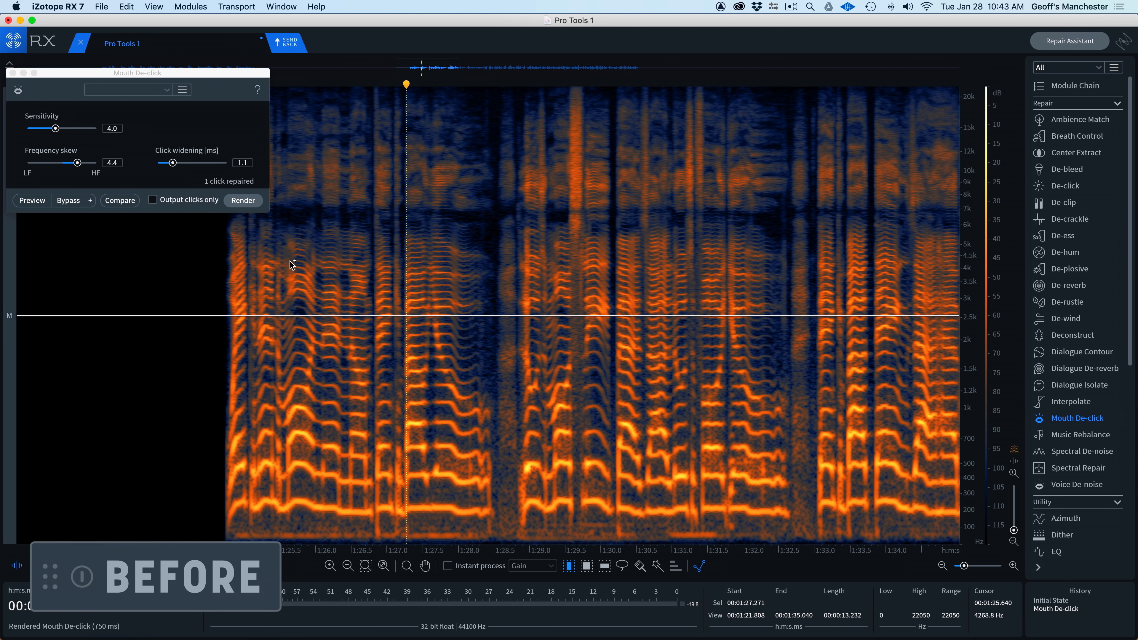
- Compare the phrase before and after Mouth De-click by undoing the render, playing from 1:25.640, redoing it and playing the same passage
key(super+z)
click(289, 261)
key(space)
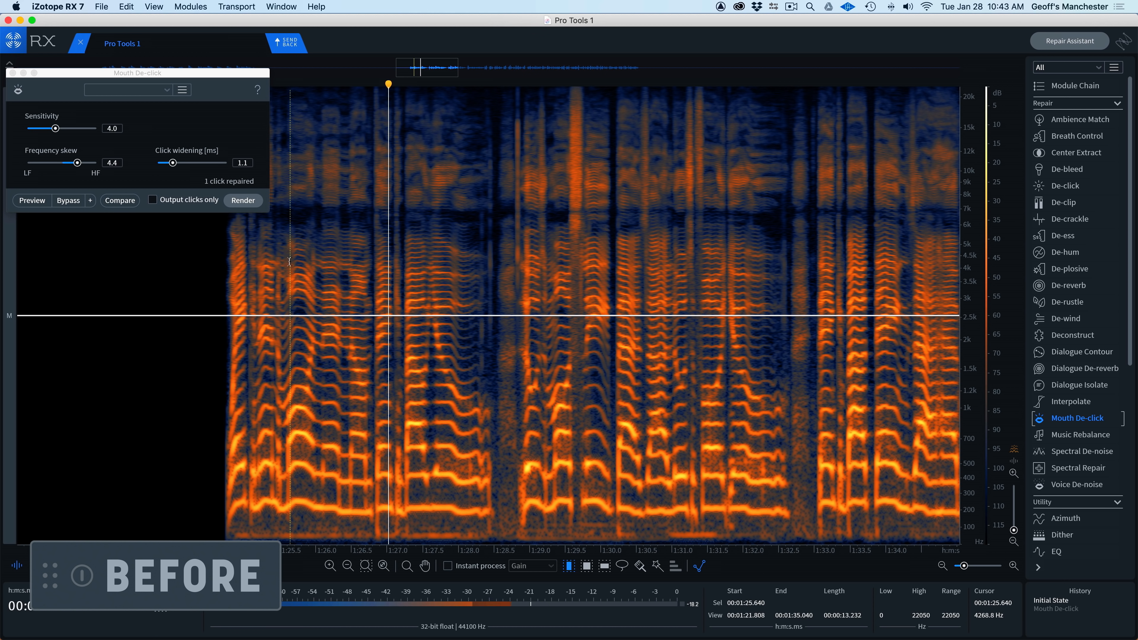
key(space)
key(super+shift+z)
click(289, 261)
key(space)
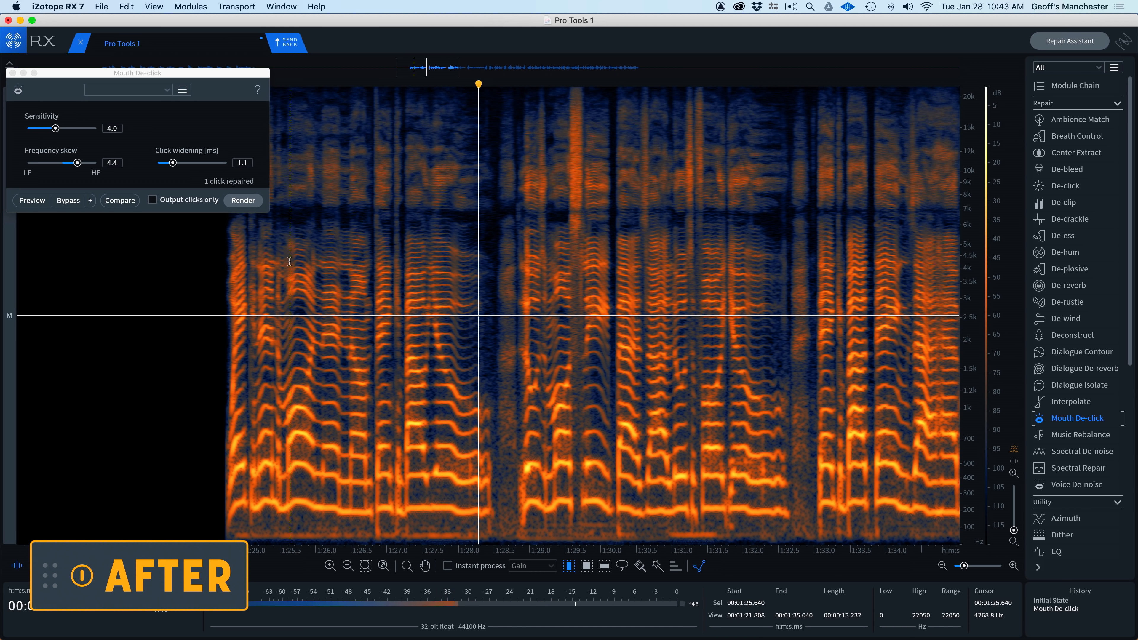
click(542, 264)
- Select the entire audio file and clear the selection
scroll(542, 264, down, 10)
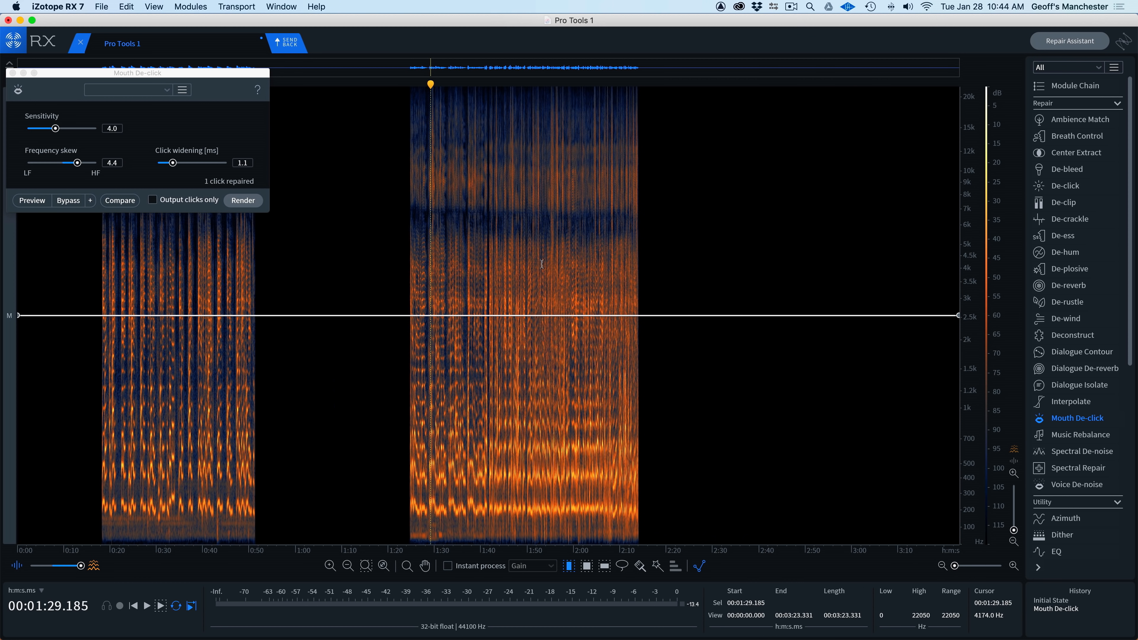
key(super+a)
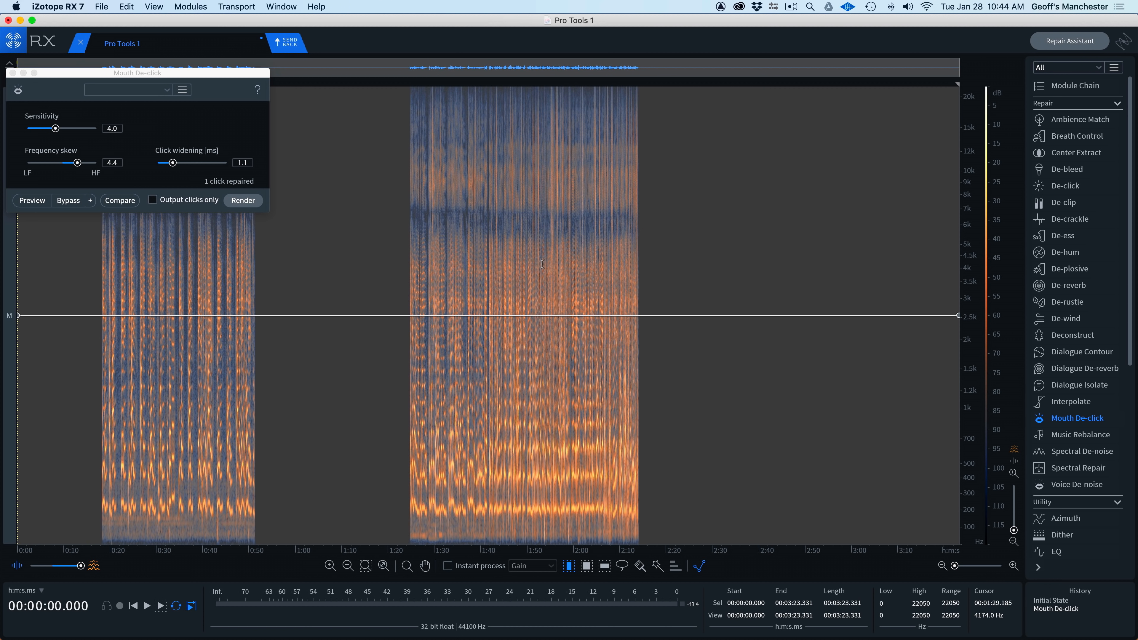
click(542, 265)
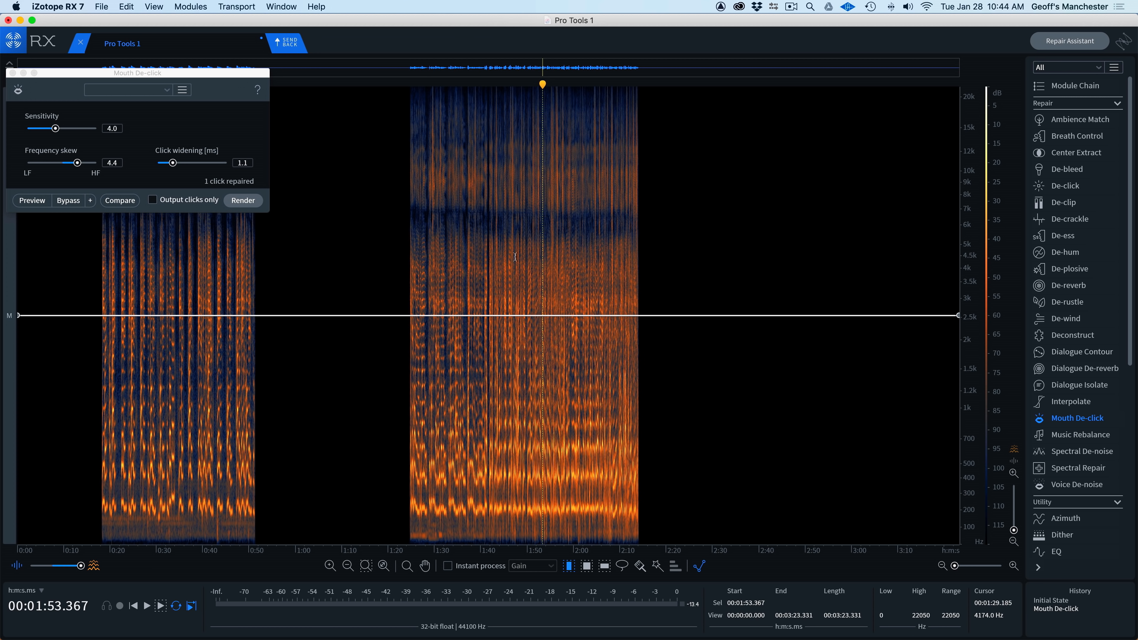
- Render Mouth De-click on the entire audio file and clear the selection
click(242, 200)
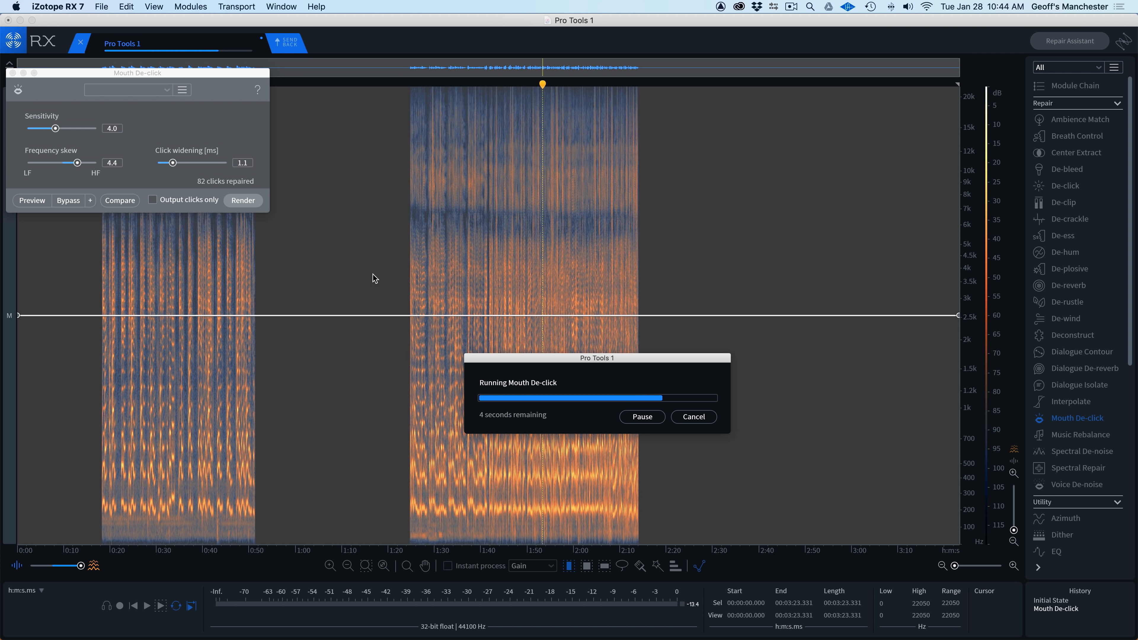
click(541, 450)
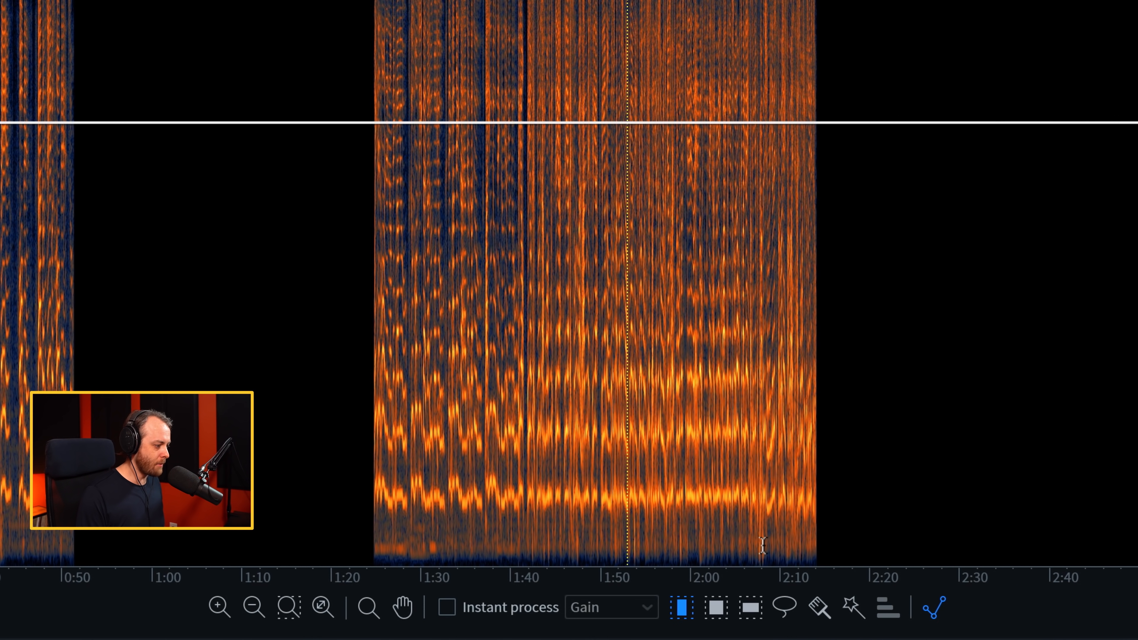
- Play the vocal from about 2:06.3 to listen for plosives near 2:07
scroll(761, 544, up, 5)
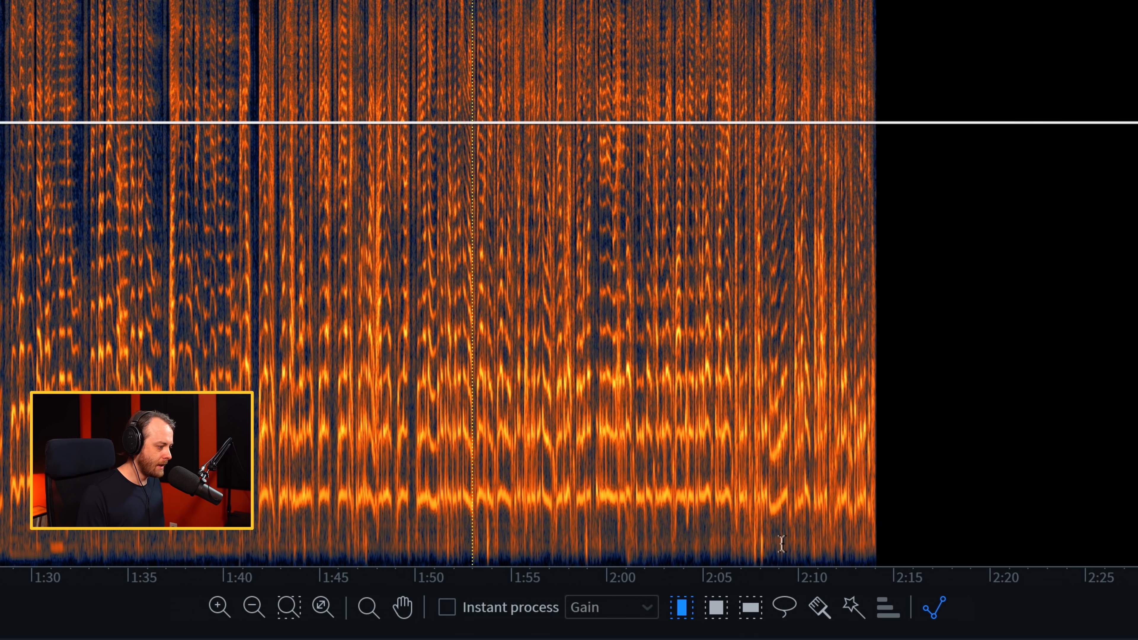
scroll(763, 529, up, 5)
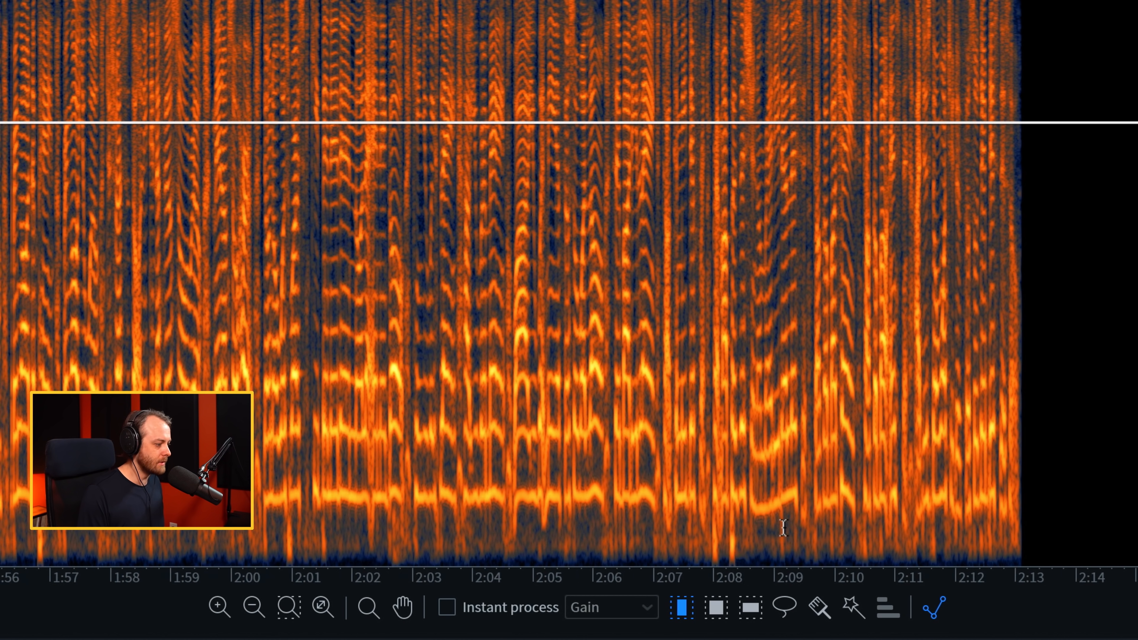
scroll(782, 529, up, 4)
scroll(783, 528, up, 2)
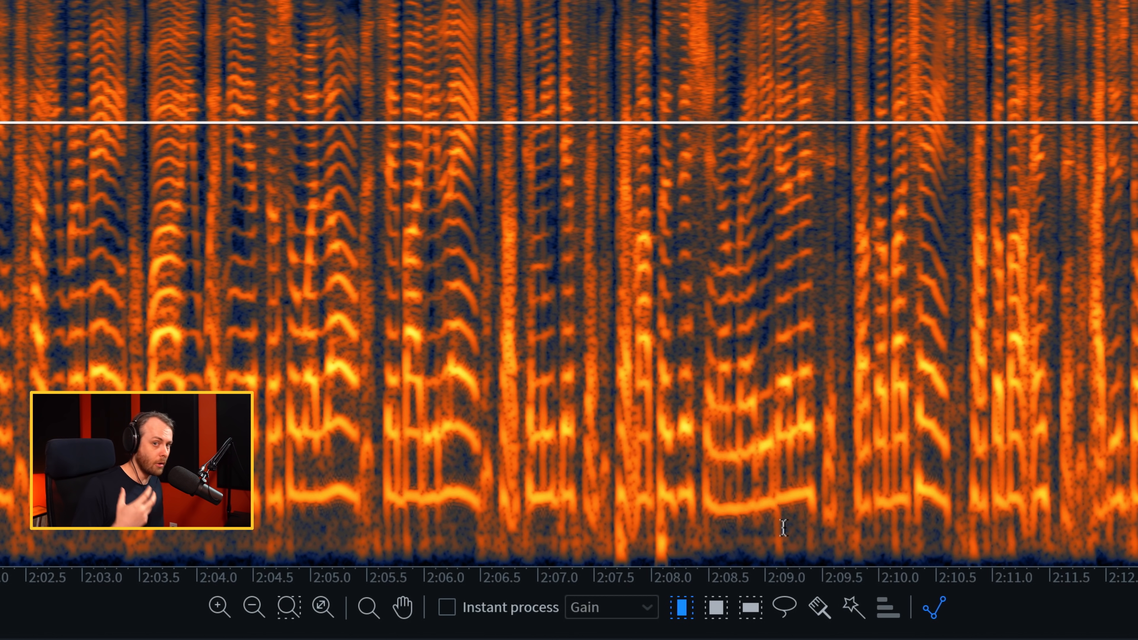
click(610, 486)
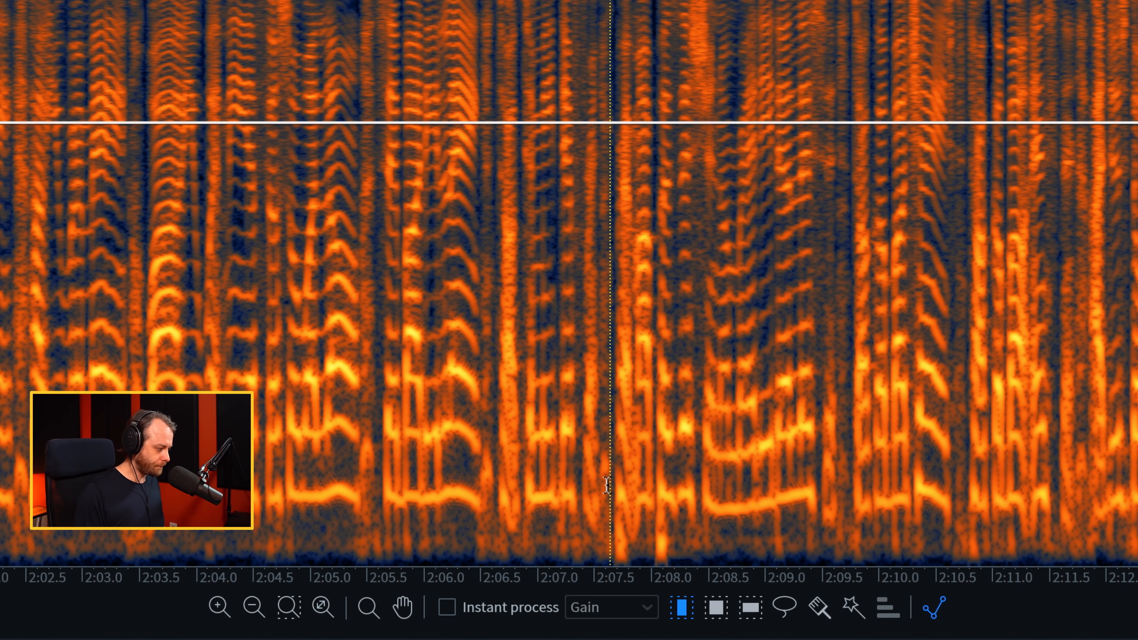
scroll(607, 485, up, 4)
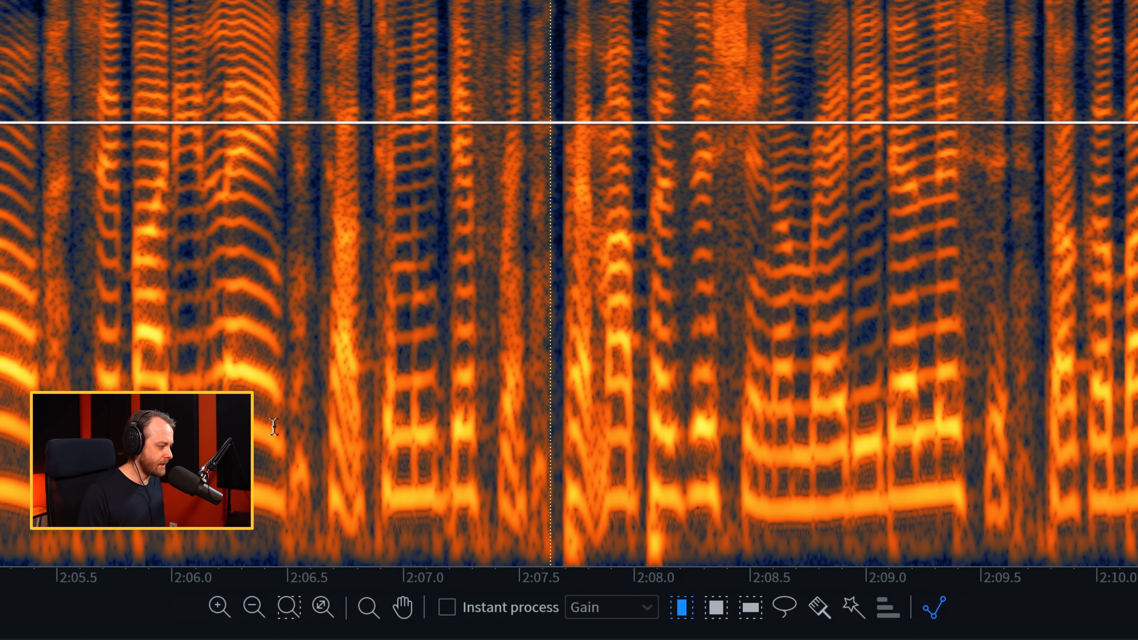
click(239, 425)
key(space)
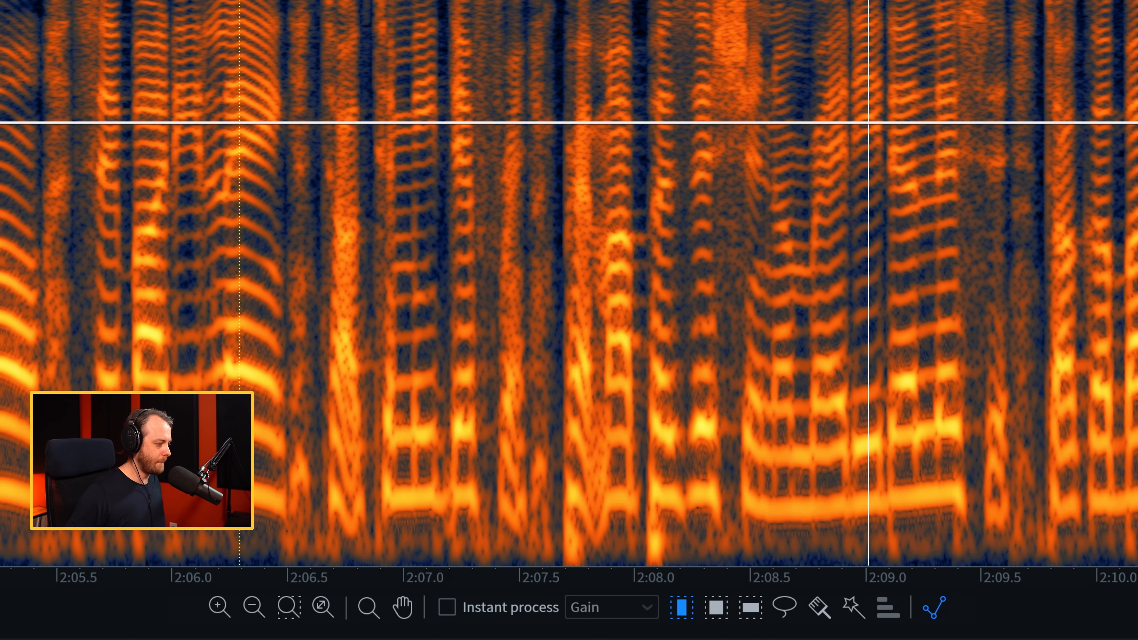
key(space)
- Play the vocal repeatedly from about 2:06.8 to pinpoint the plosive
click(363, 424)
key(space)
key(space)
click(365, 495)
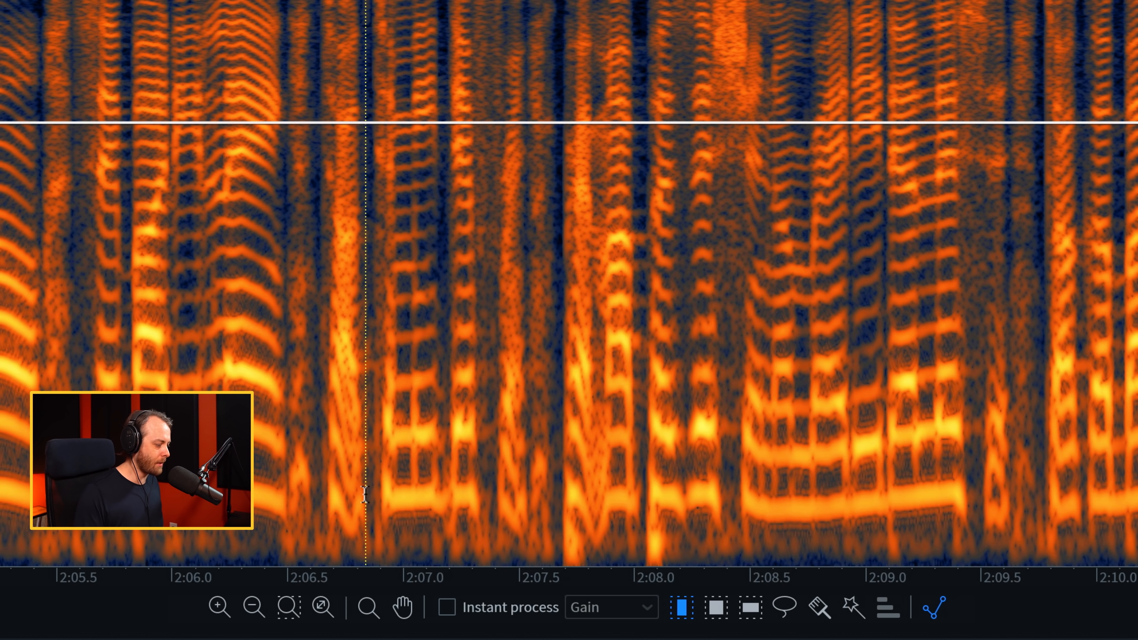
key(space)
key(space)
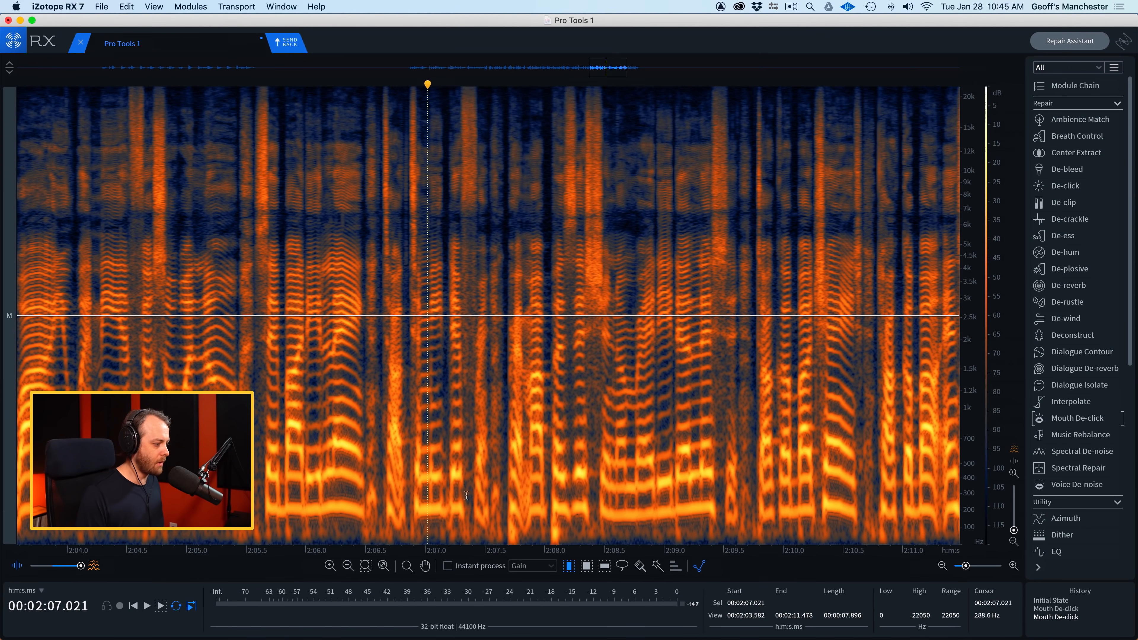
- Render De-plosive on the audio from 2:07.021 to 2:09.101 with sensitivity 5.0, strength 5.0 and a 150 Hz frequency limit
drag(406, 481, 889, 481)
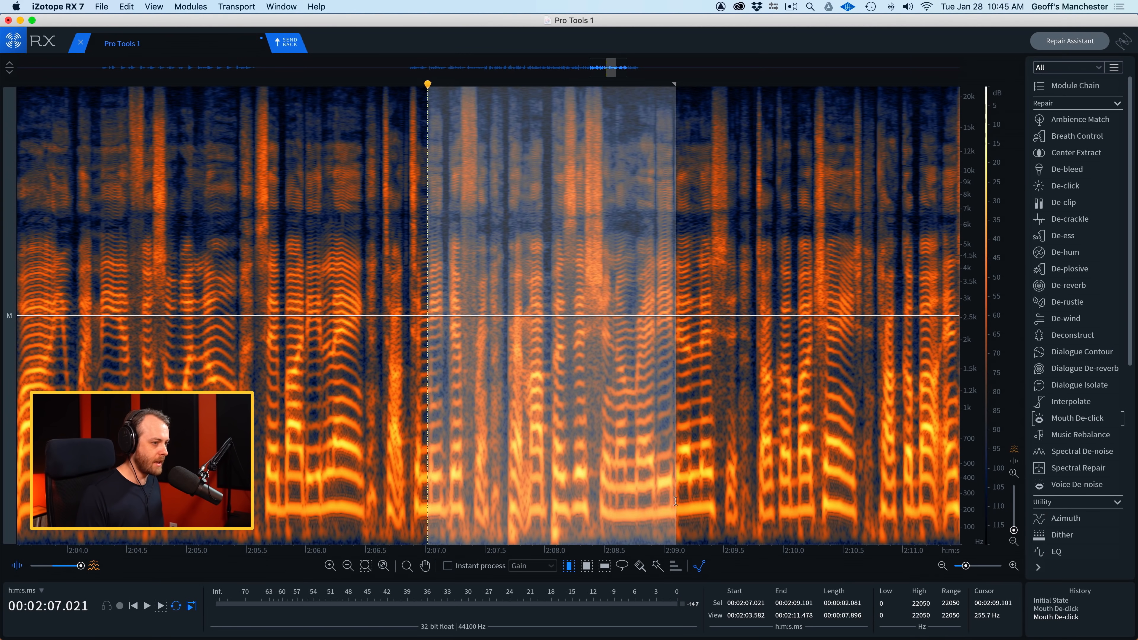
click(1063, 272)
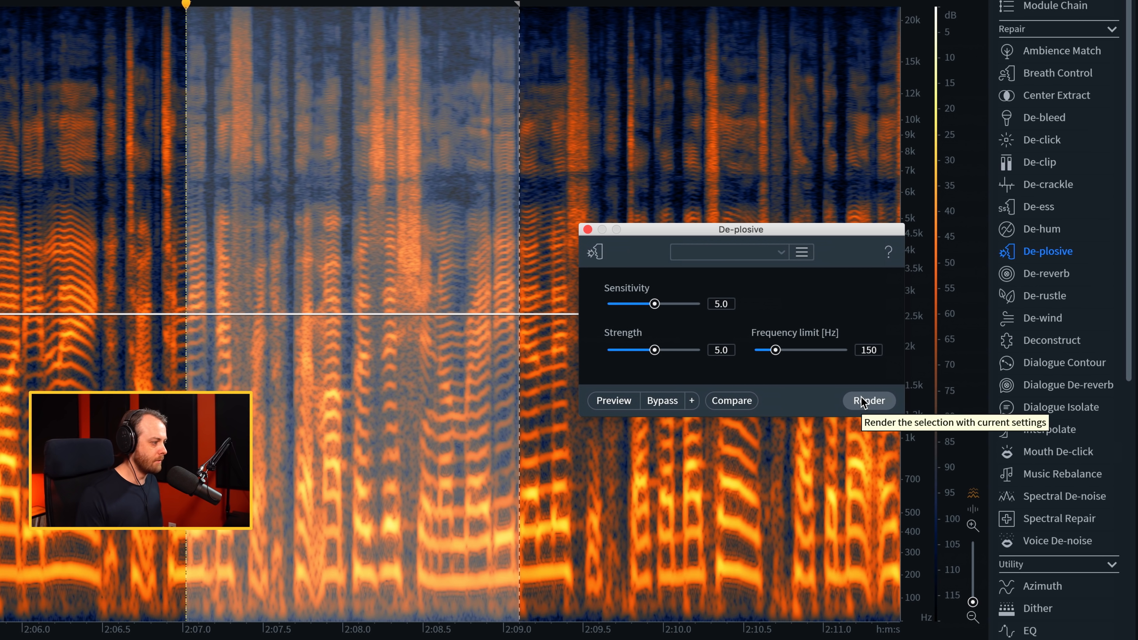
- Play the de-plosived passage from just before 2:07 and close the De-plosive module
click(131, 501)
key(space)
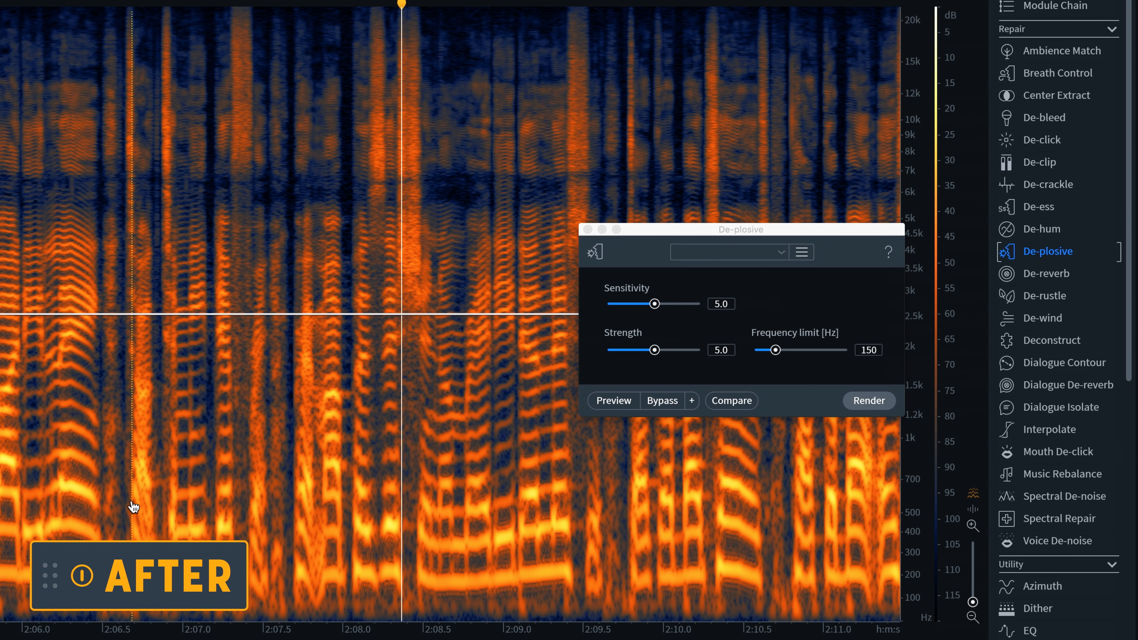
key(space)
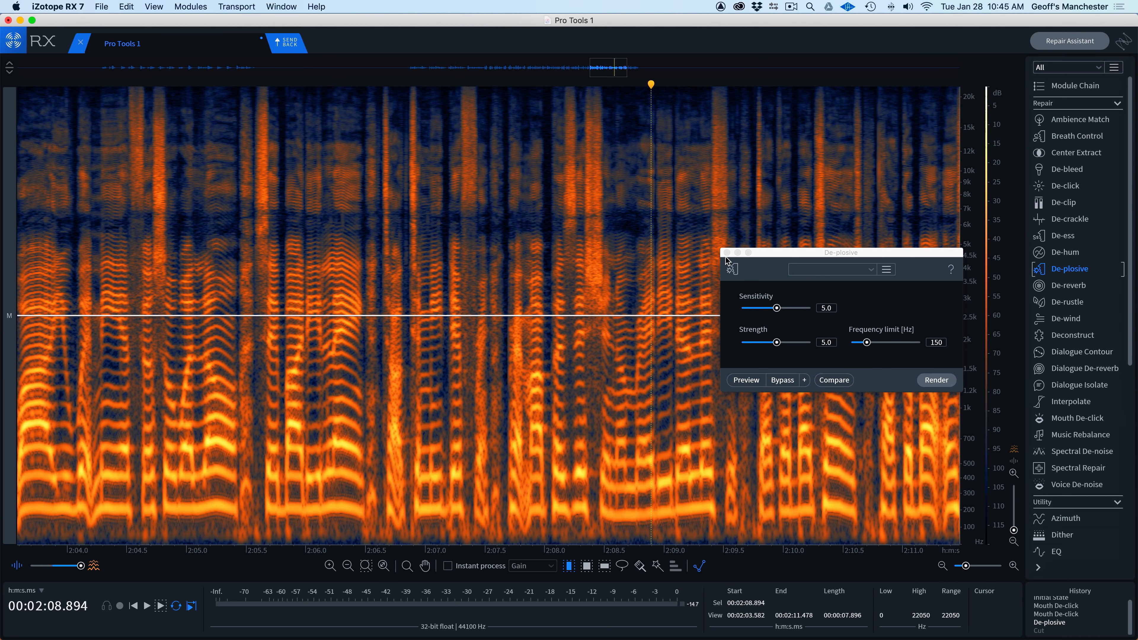
click(727, 253)
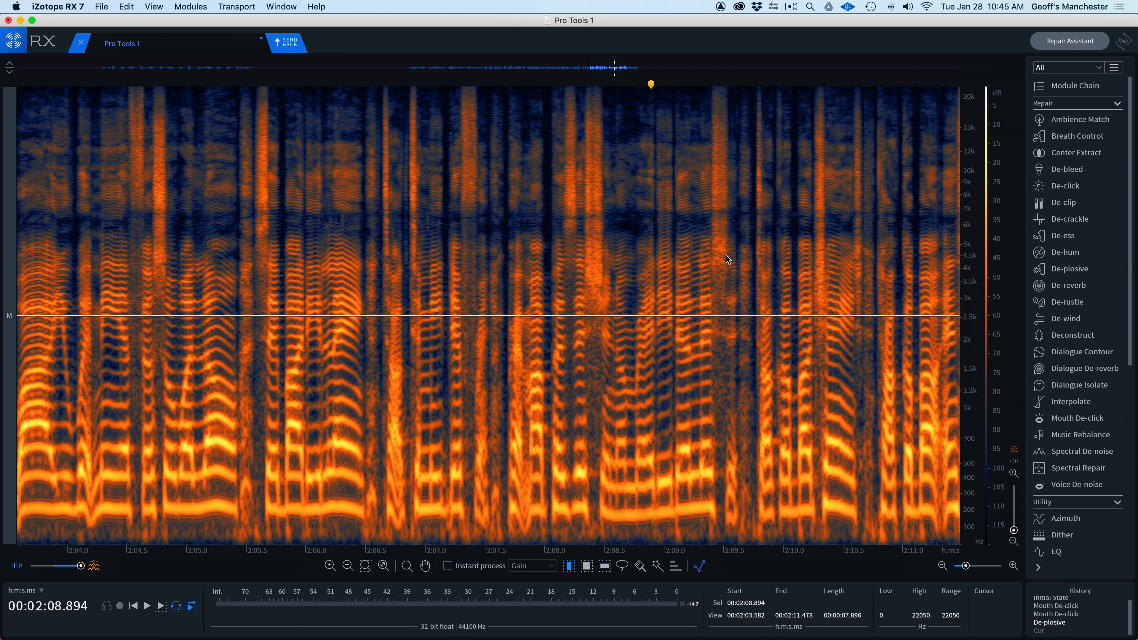
- Send the repaired audio back to Pro Tools, render it into the playlist with RX 7 Connect and close that plug-in
scroll(678, 245, down, 10)
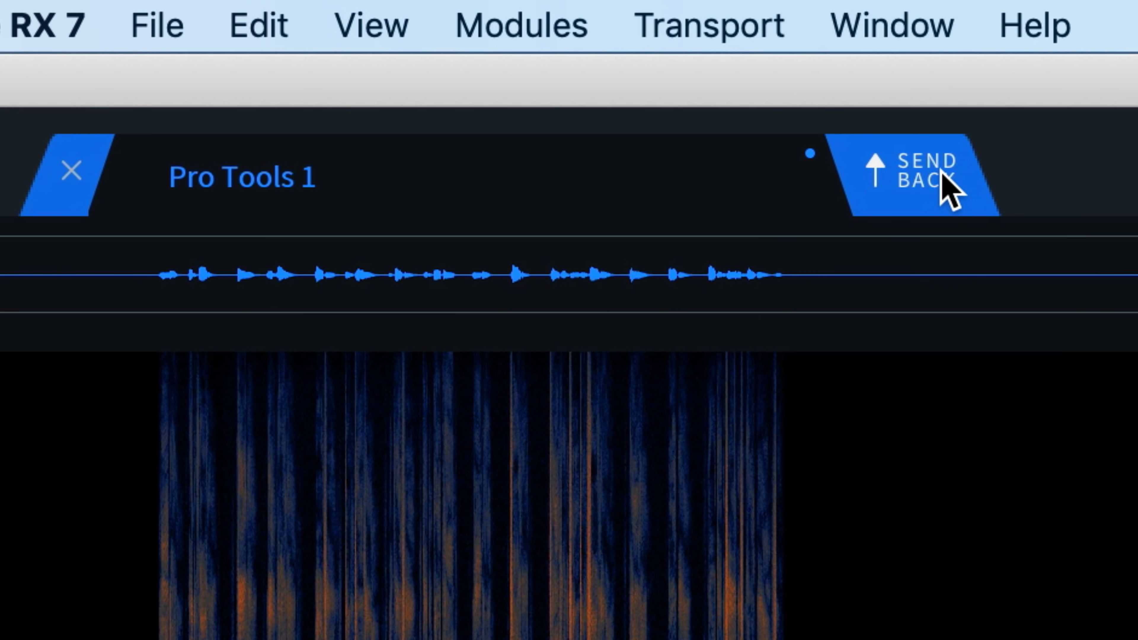
click(950, 188)
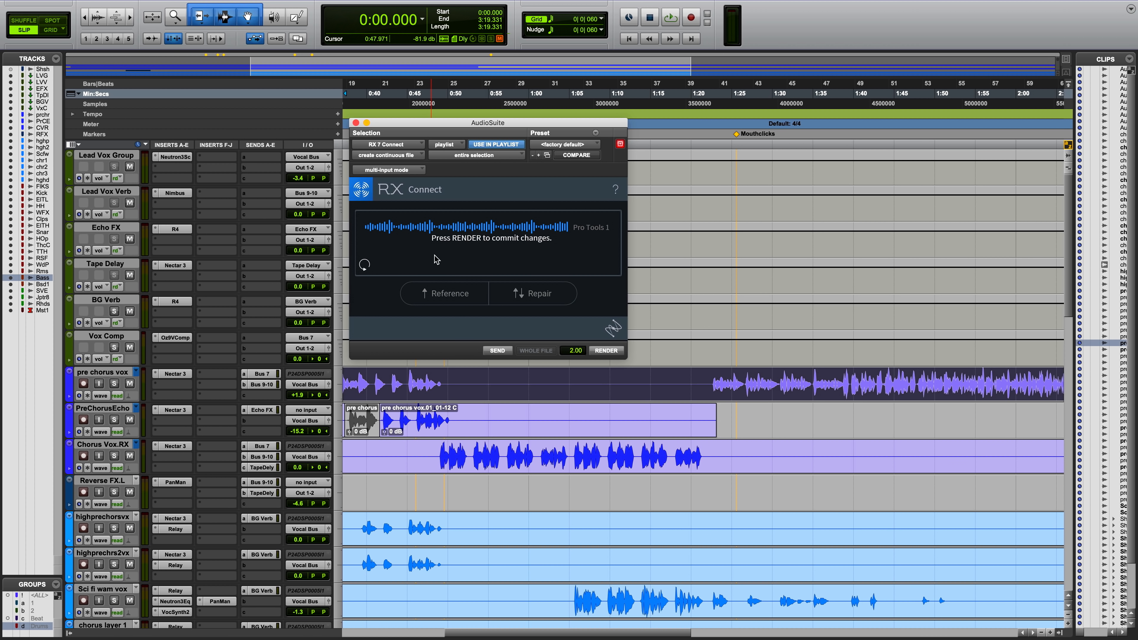
click(601, 351)
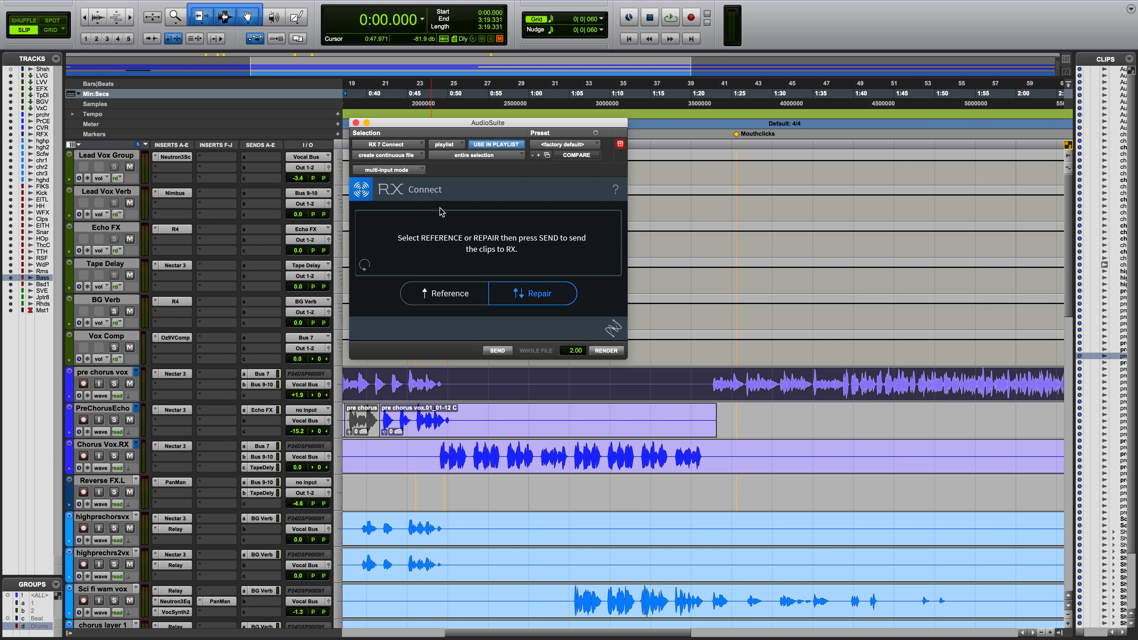
click(356, 123)
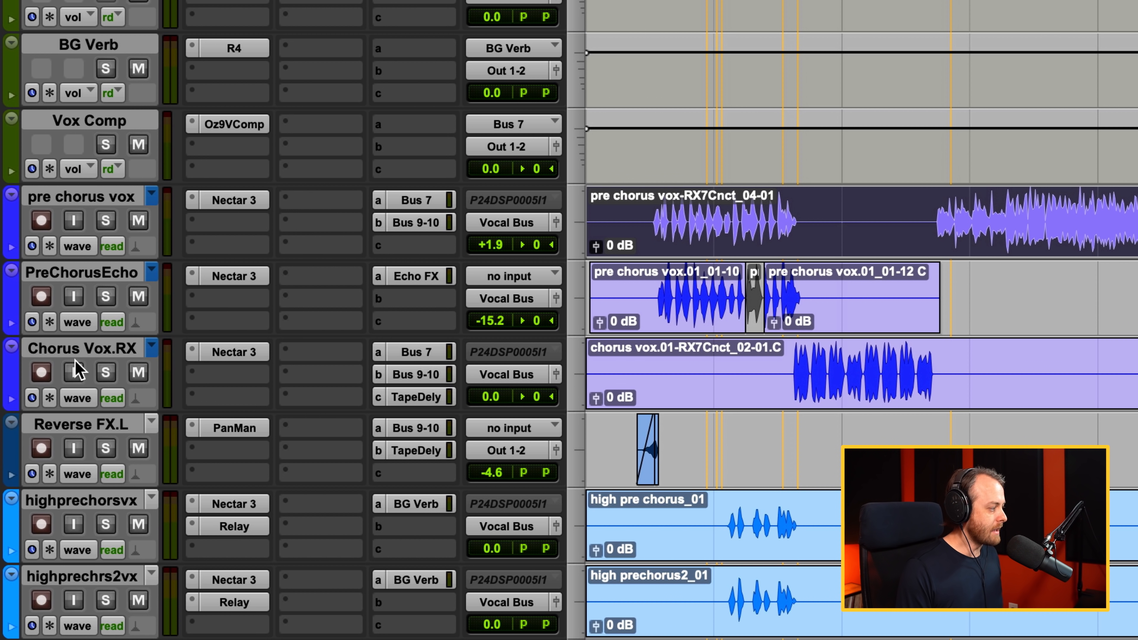
- Select the Chorus Vox.RX track
click(79, 350)
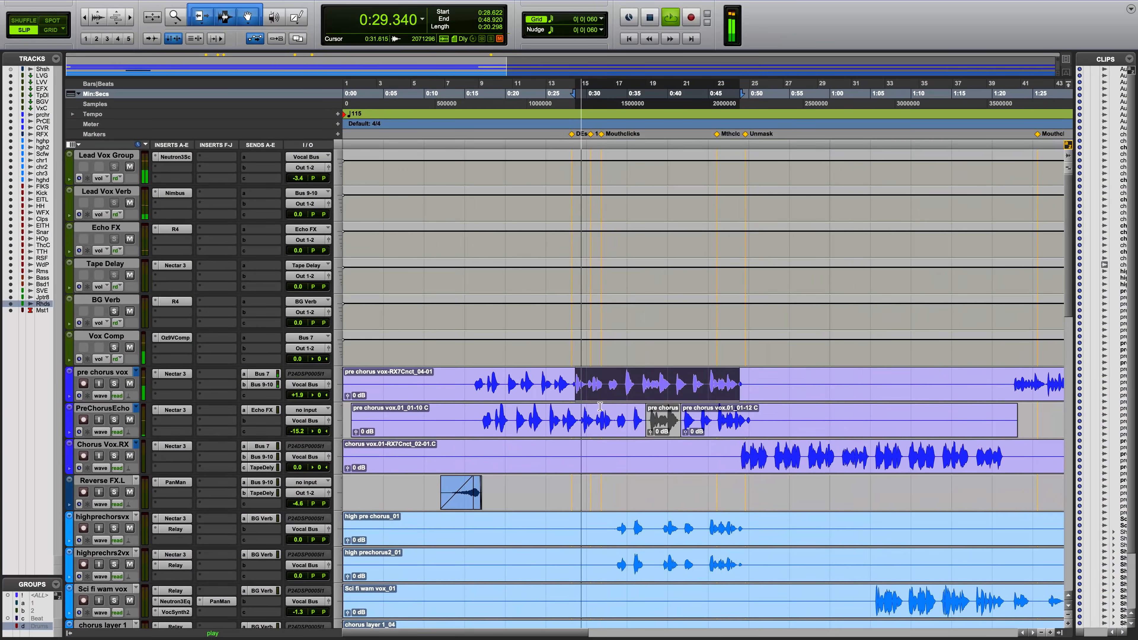
scroll(599, 406, down, 15)
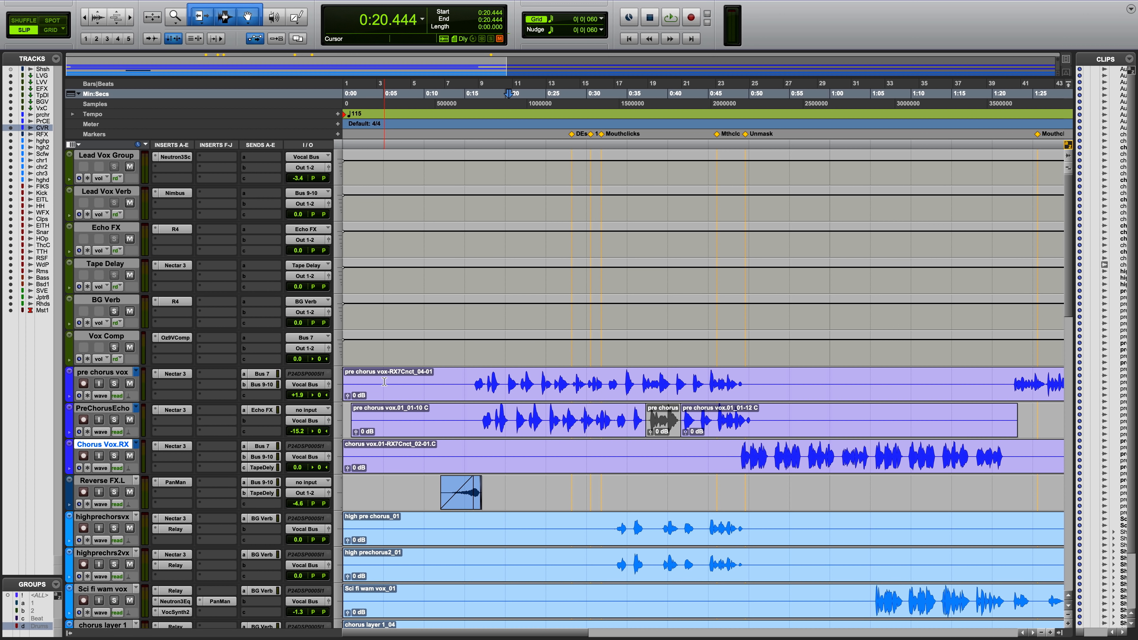
- Solo the pre chorus vox track and set the playback position to 0:20.298
click(471, 384)
key(shift+s)
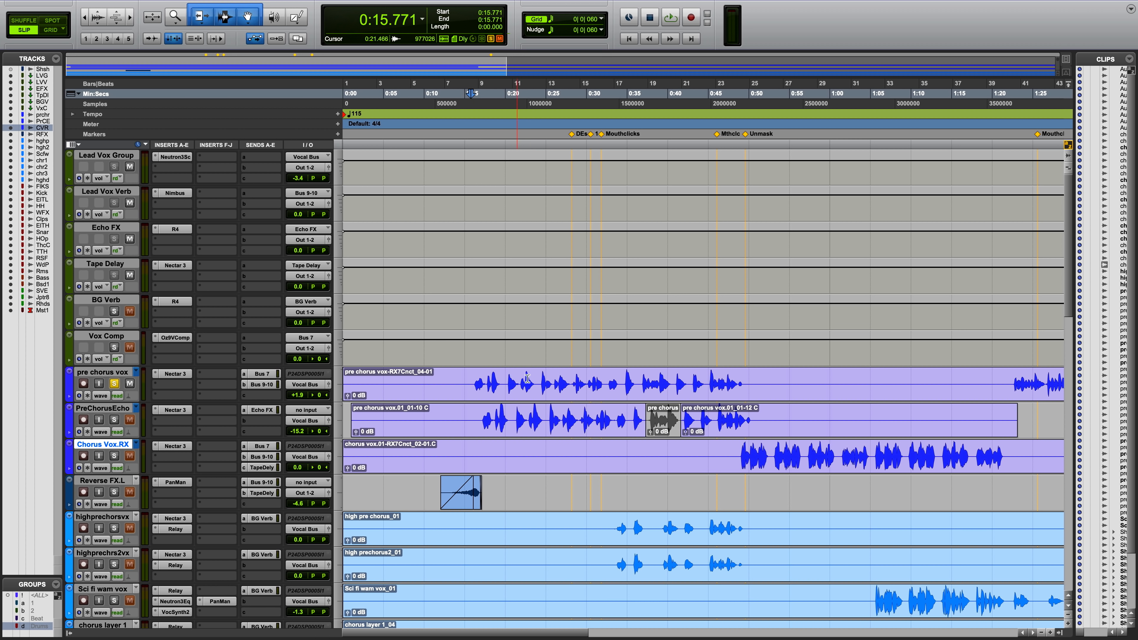
click(508, 380)
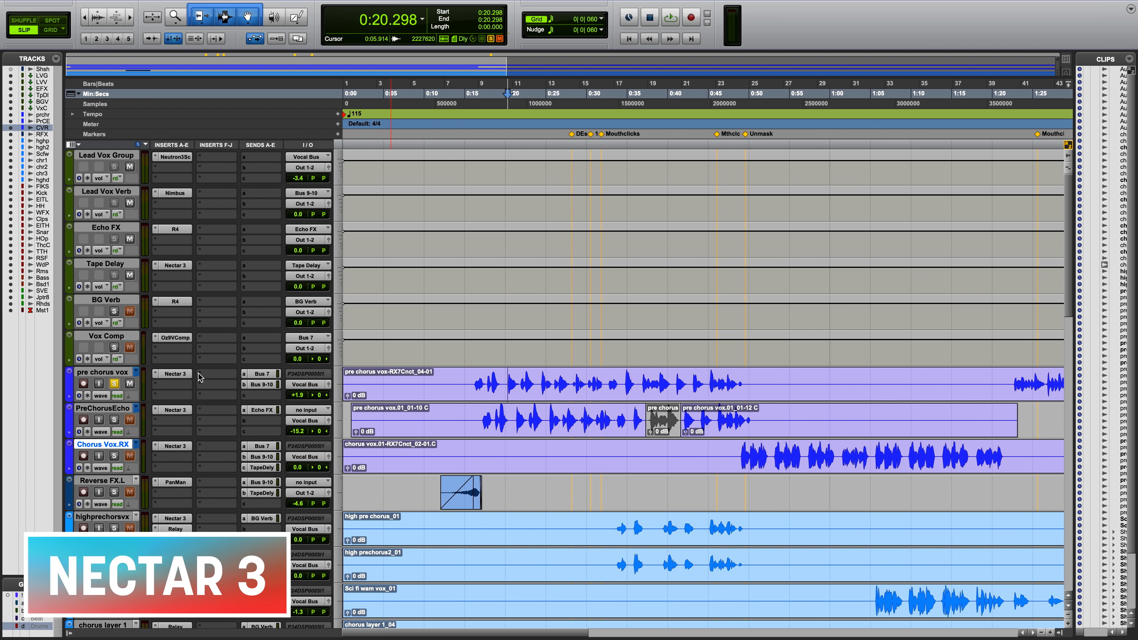
- Open Nectar 3 on the pre chorus vox track, then reposition and enlarge its window
click(177, 373)
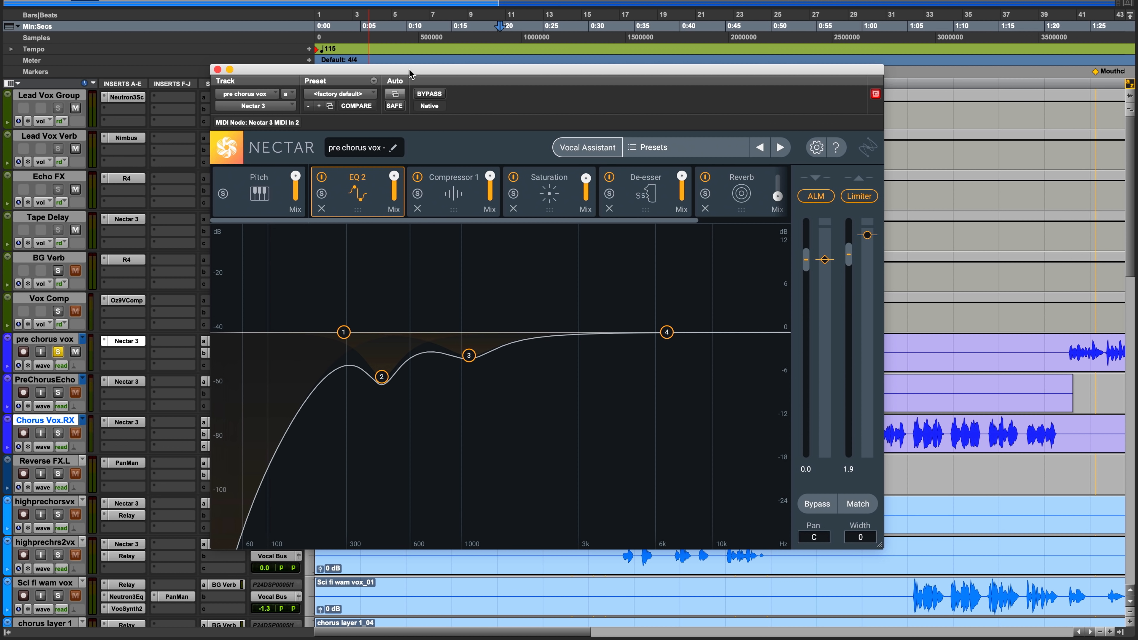
drag(410, 73, 382, 45)
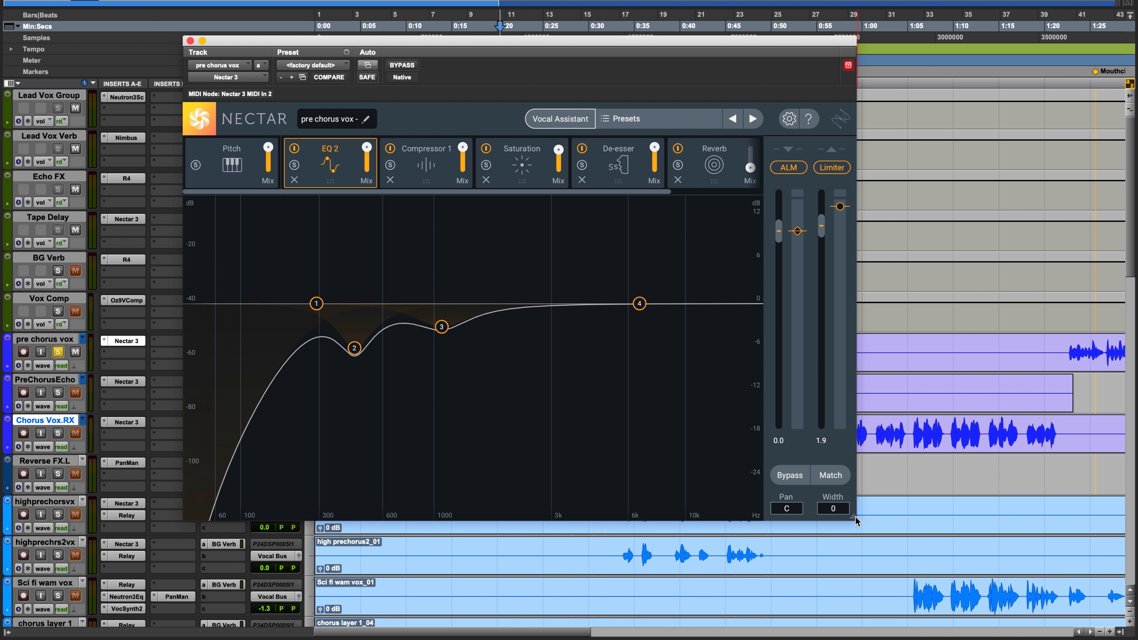
drag(852, 517, 902, 519)
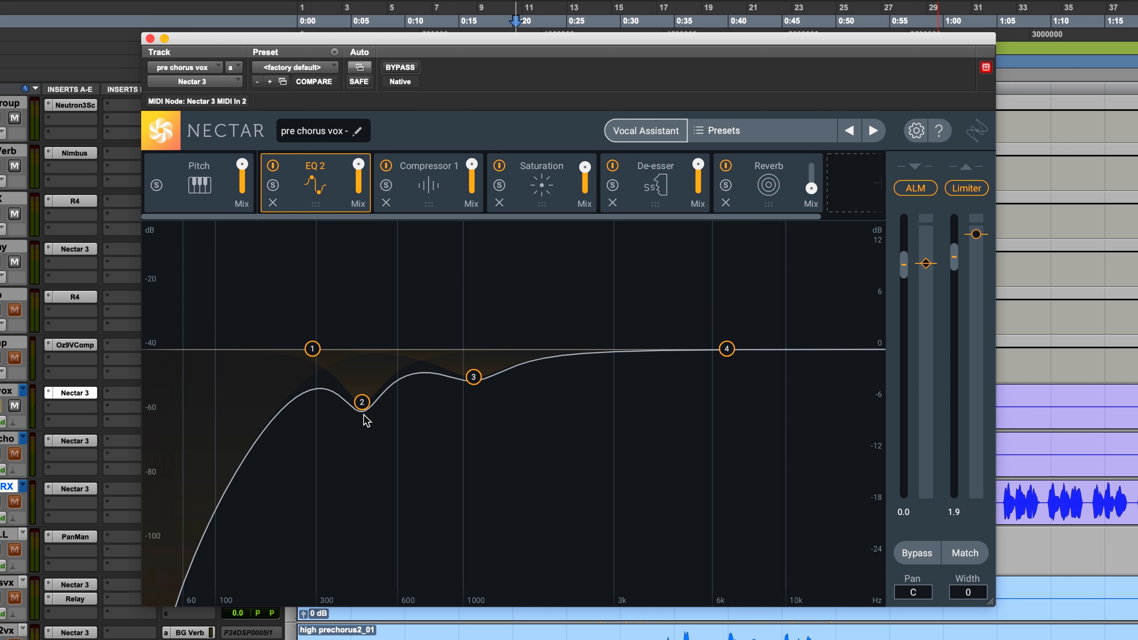
- Examine the settings of node 2 in EQ 2 and play the soloed vocal to observe the node's dynamic frequency behaviour
click(362, 403)
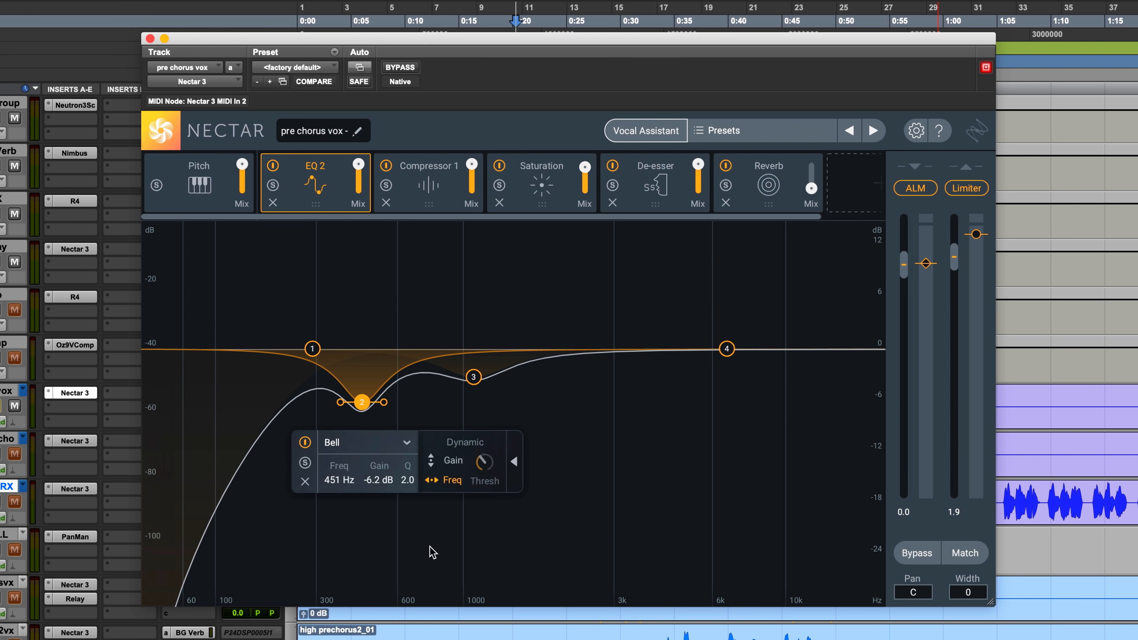
key(space)
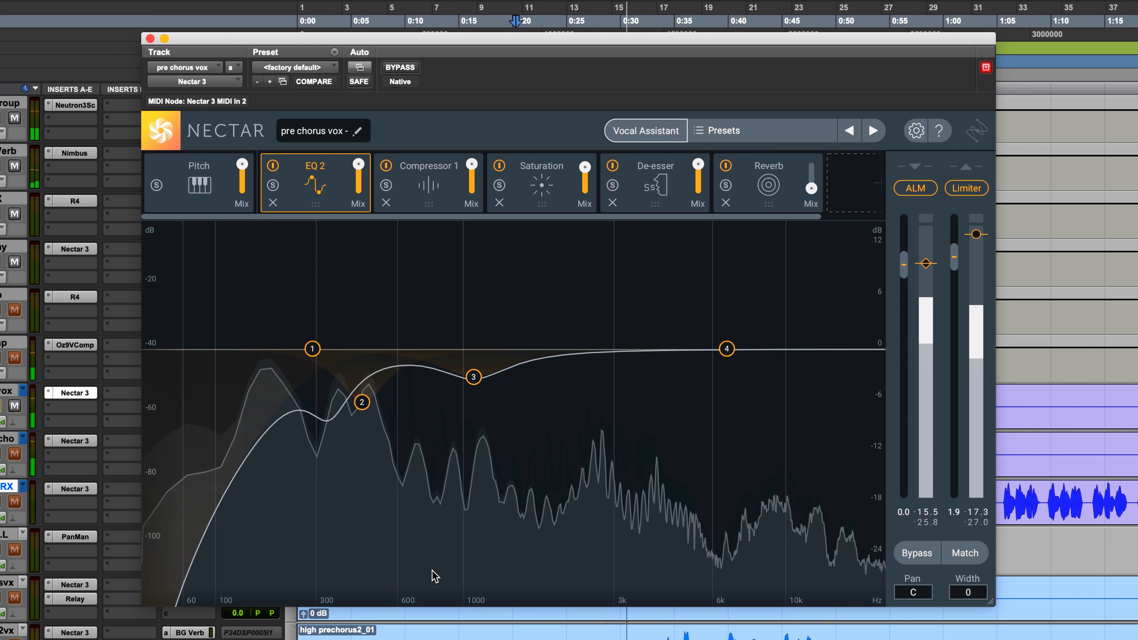
key(space)
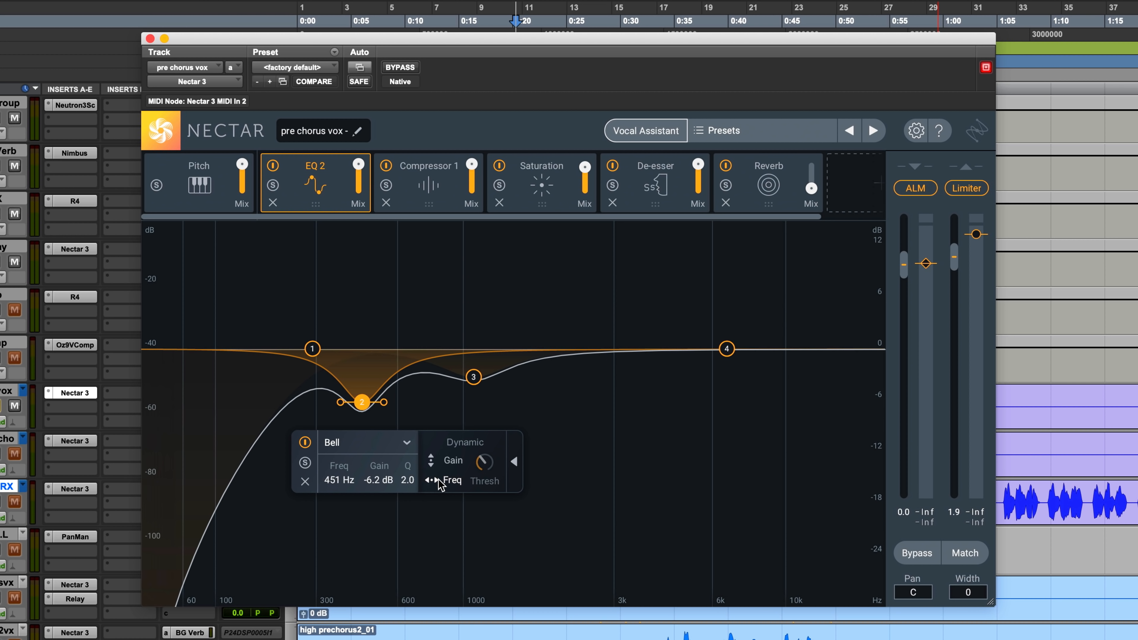
click(430, 536)
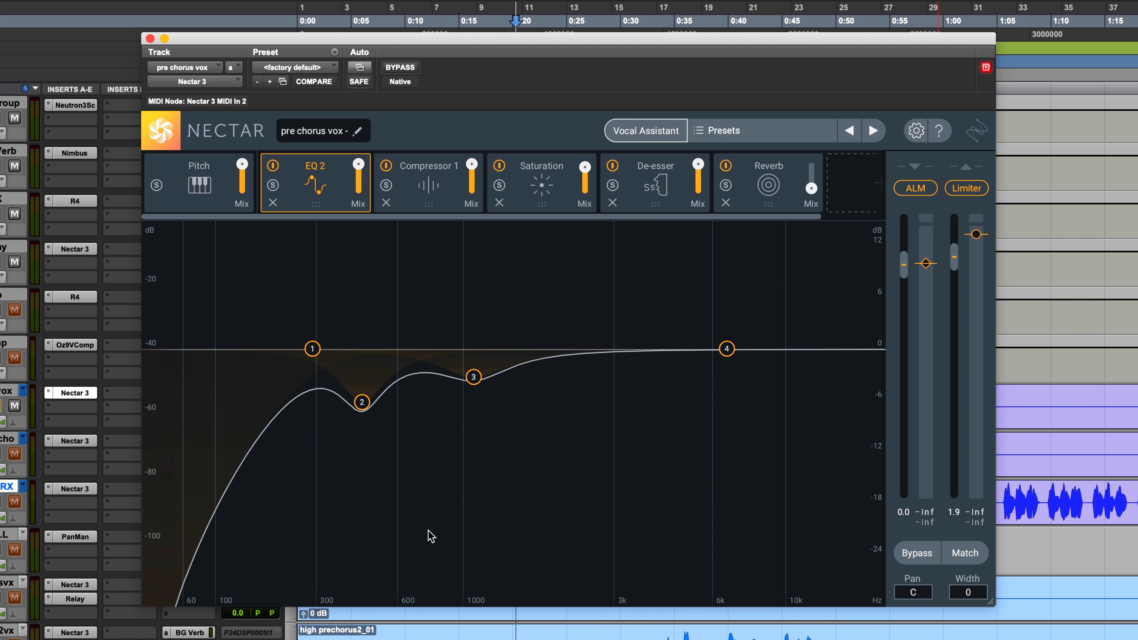
key(space)
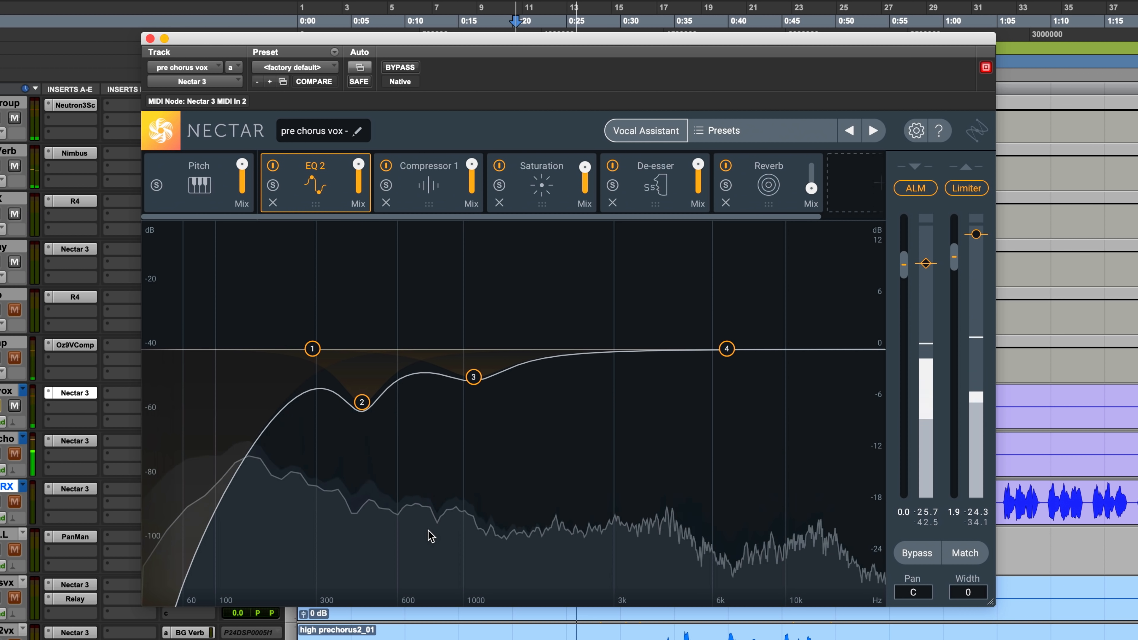
key(space)
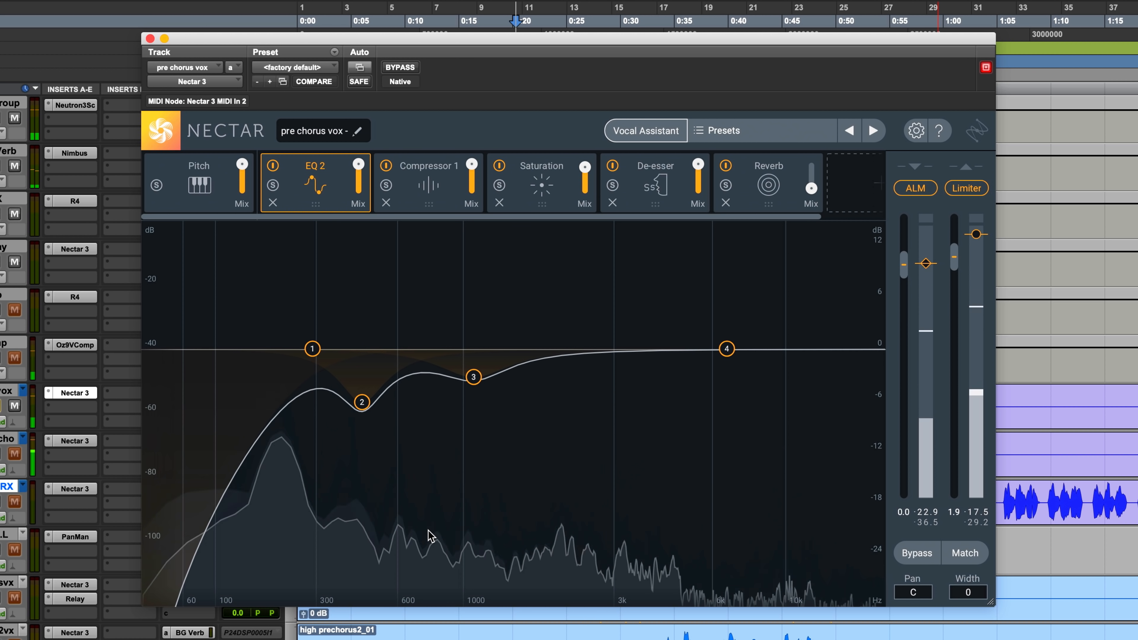
- While the vocal plays, move EQ 2's node 2 to 296 Hz at -6.0 dB, deselect it and stop playback
click(363, 402)
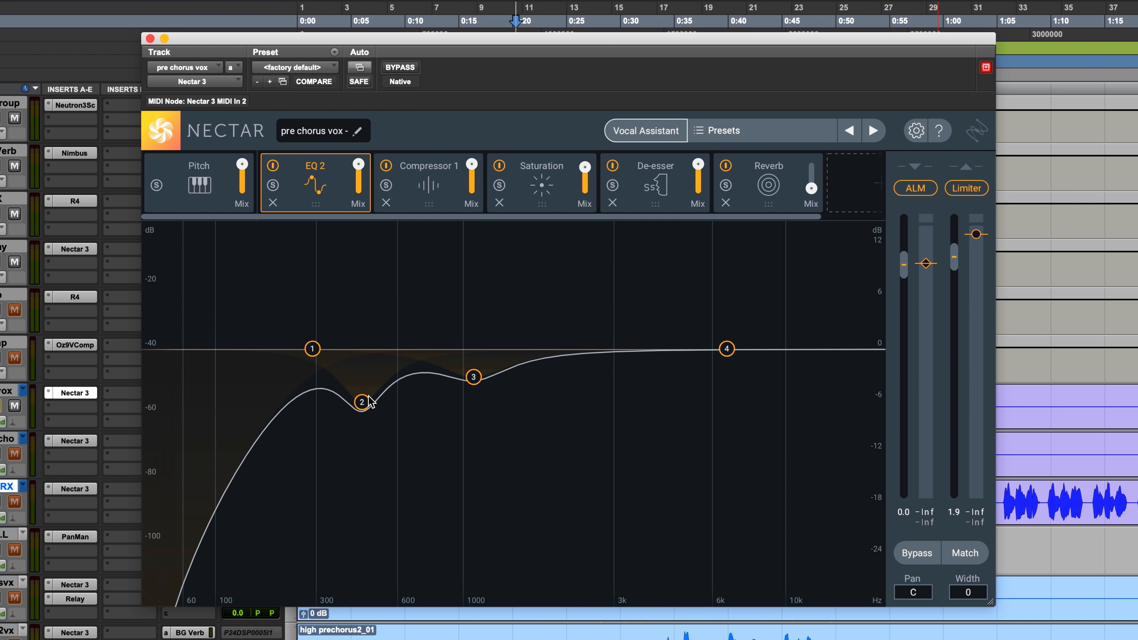
key(space)
drag(367, 403, 315, 403)
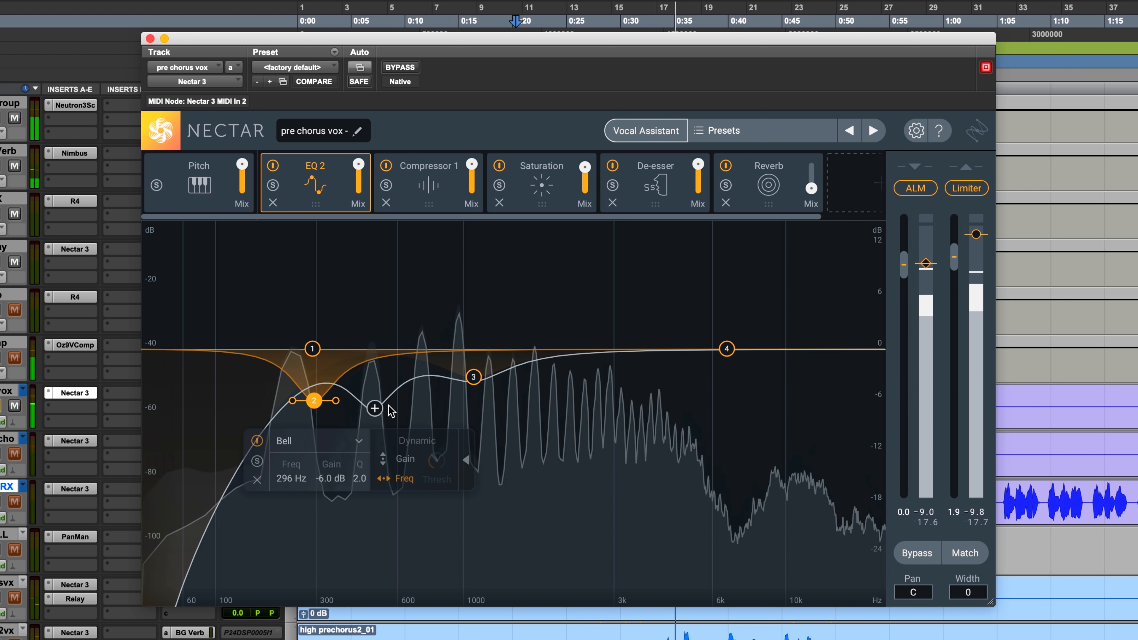
click(415, 414)
key(space)
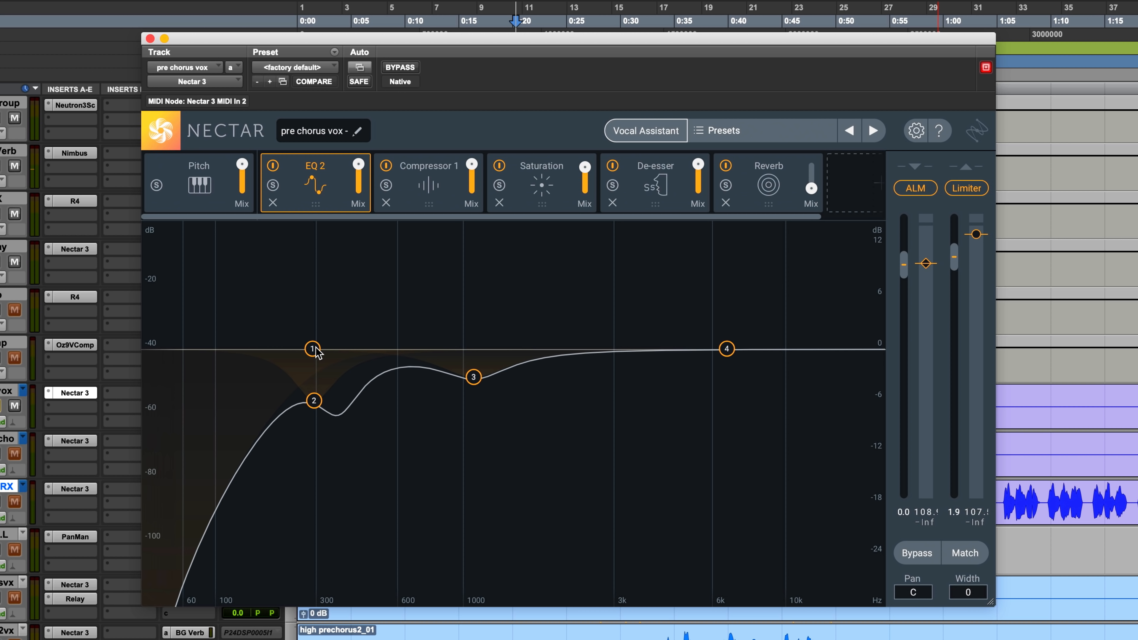
- Select EQ 2's node 3 and play the vocal with EQ 2 bypassed and re-enabled to compare the sound
click(474, 377)
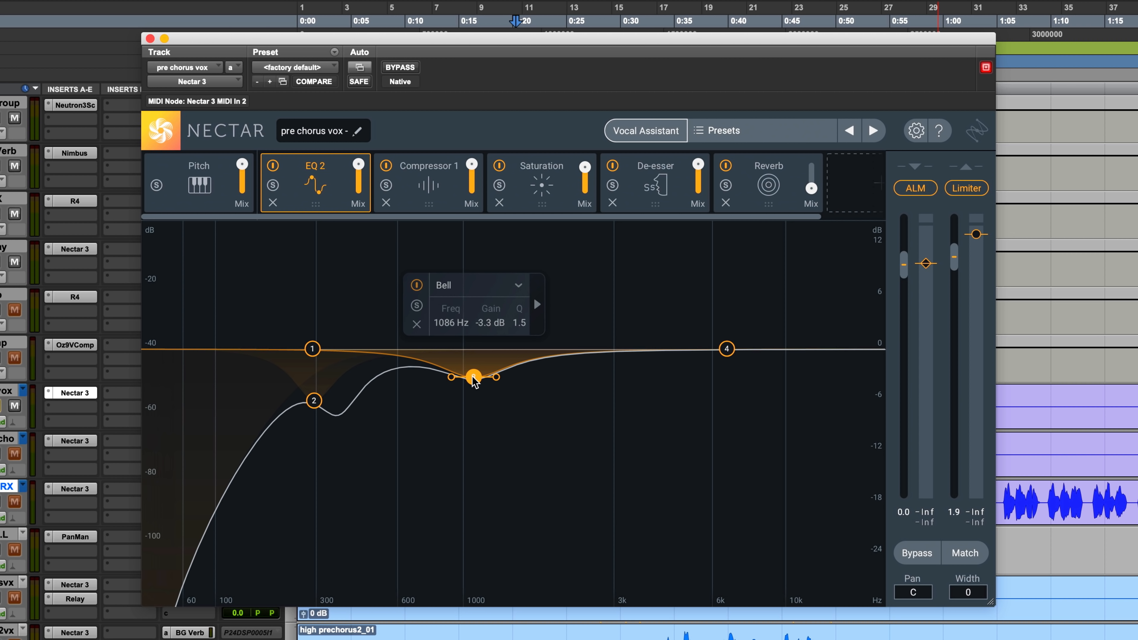
click(273, 166)
key(space)
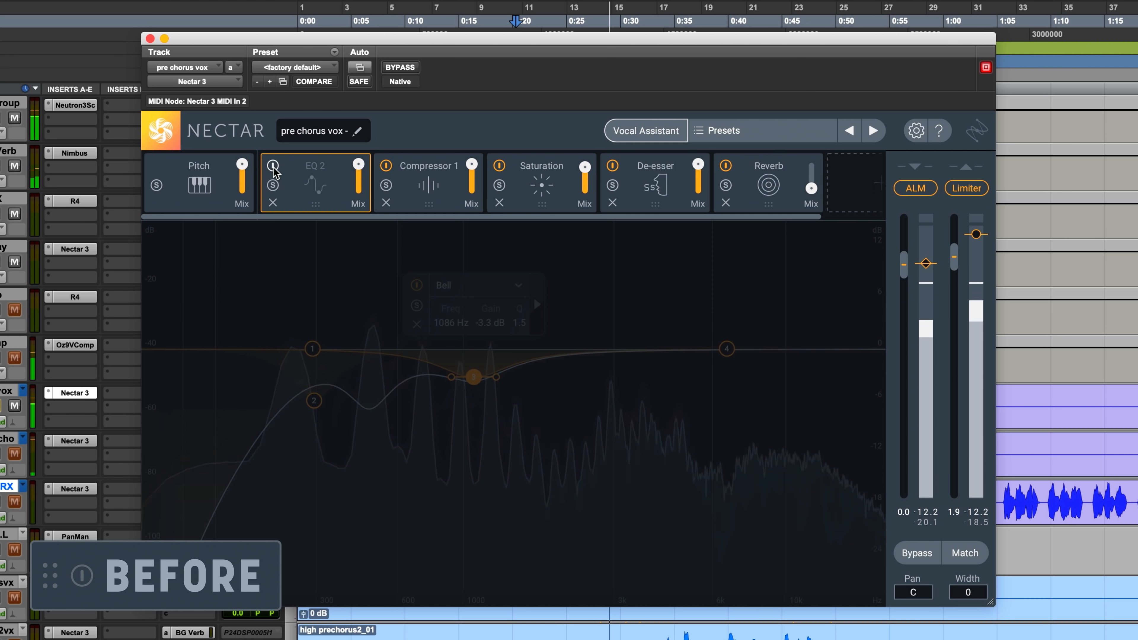
click(273, 167)
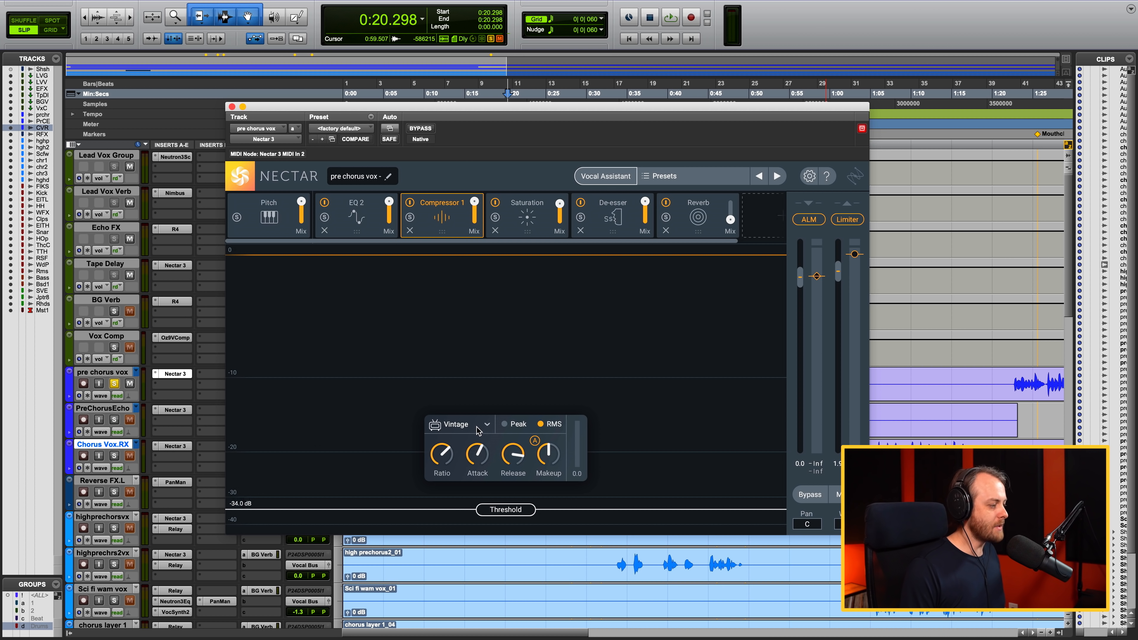
- Look through Compressor 1's mode options, keep Vintage, and play the vocal through the compressor
click(479, 432)
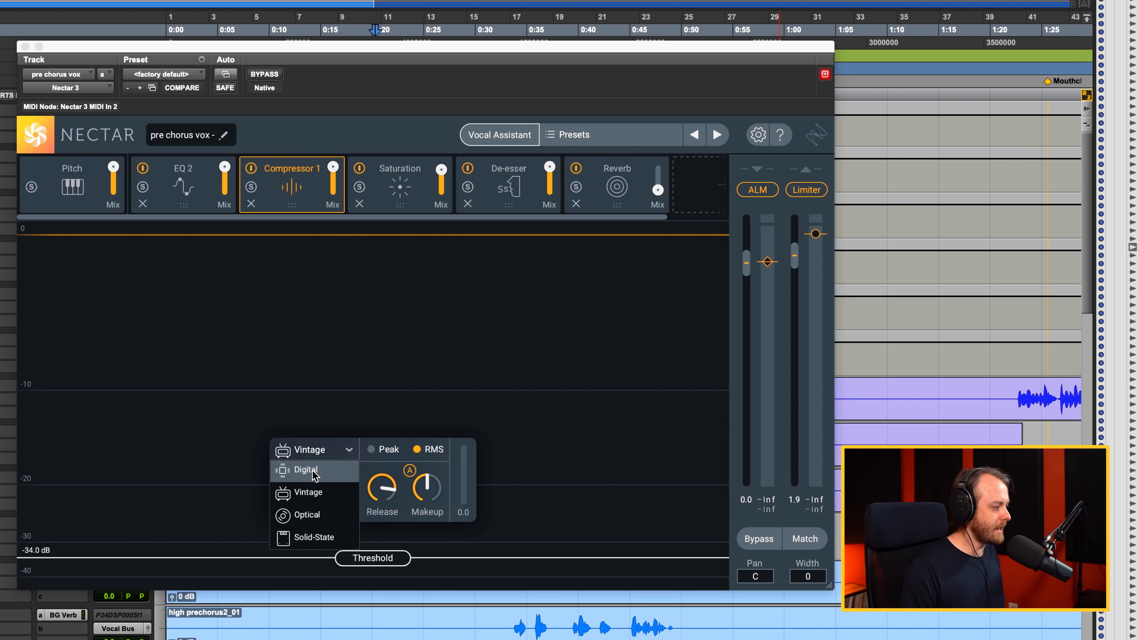
click(308, 492)
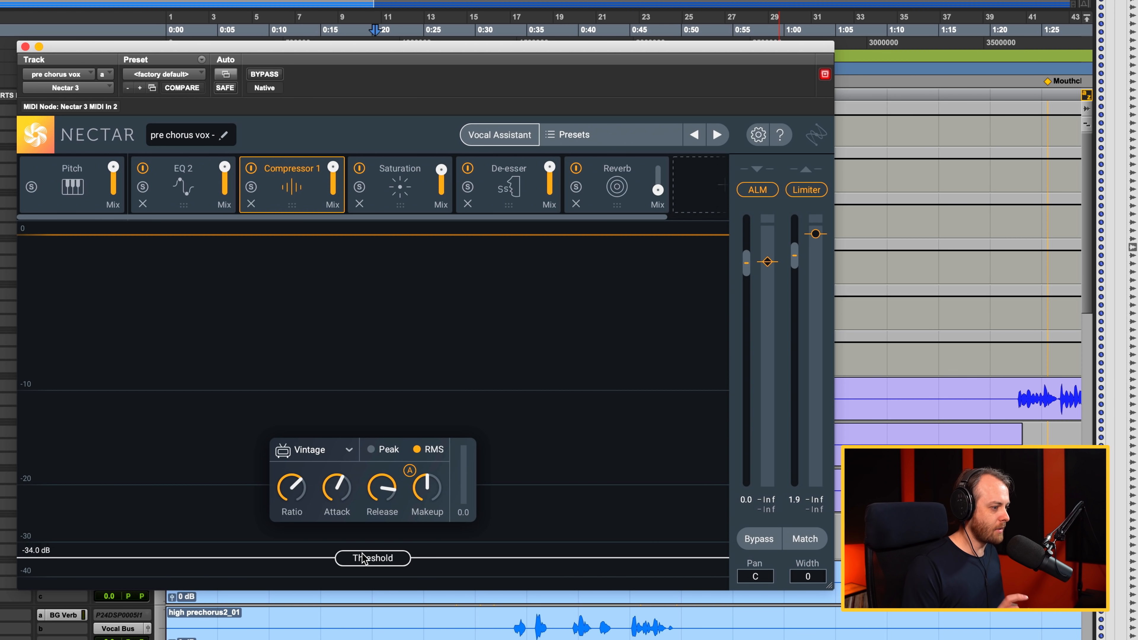
key(space)
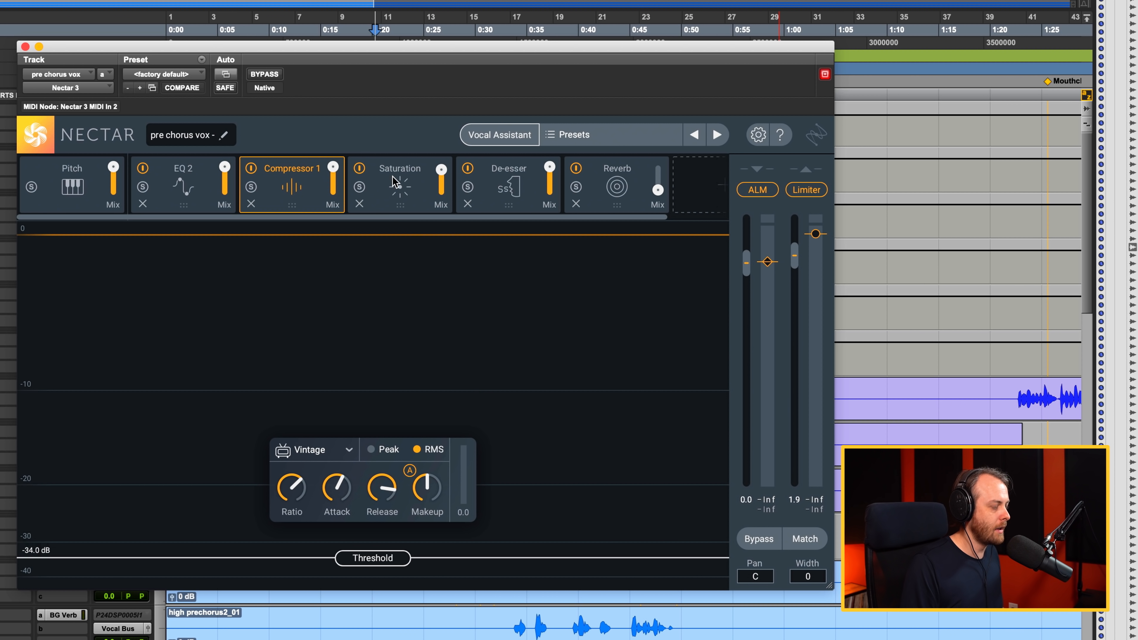
- Open the Saturation module, look through its saturation types and keep Tape
click(394, 183)
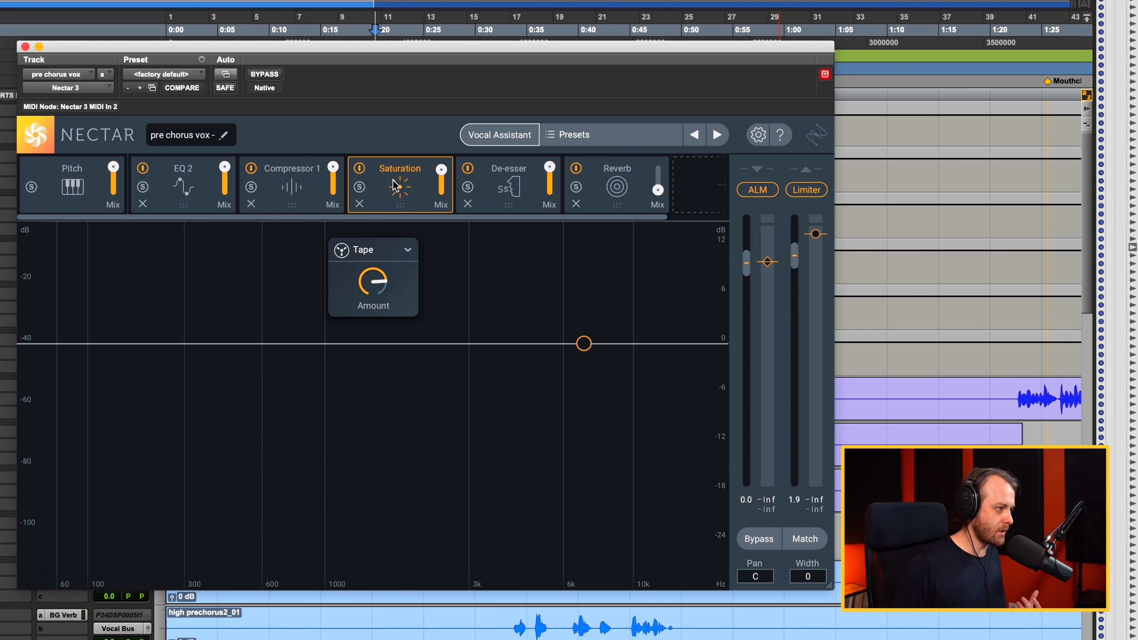
click(366, 251)
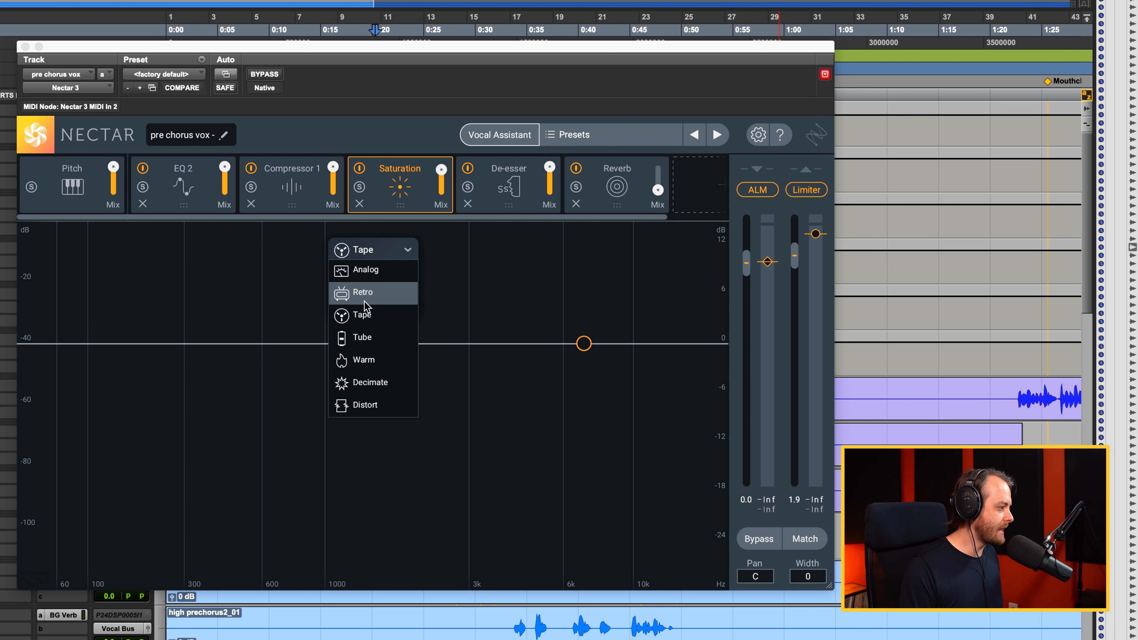
click(365, 316)
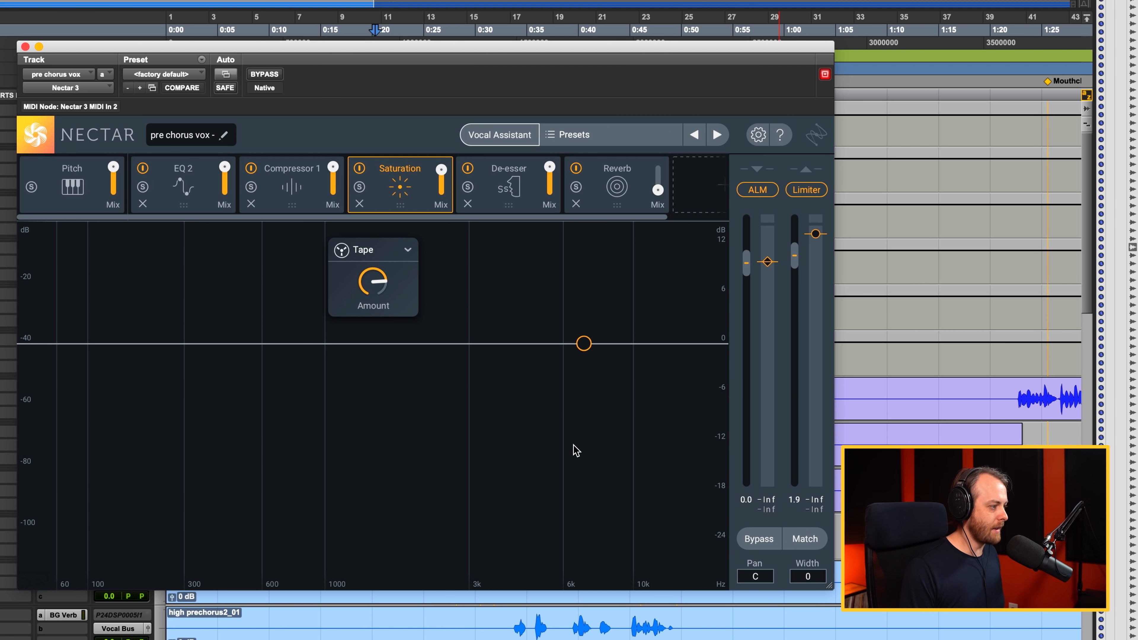
- Play the vocal and compare it with Saturation bypassed and re-enabled, stopping playback at the end
key(space)
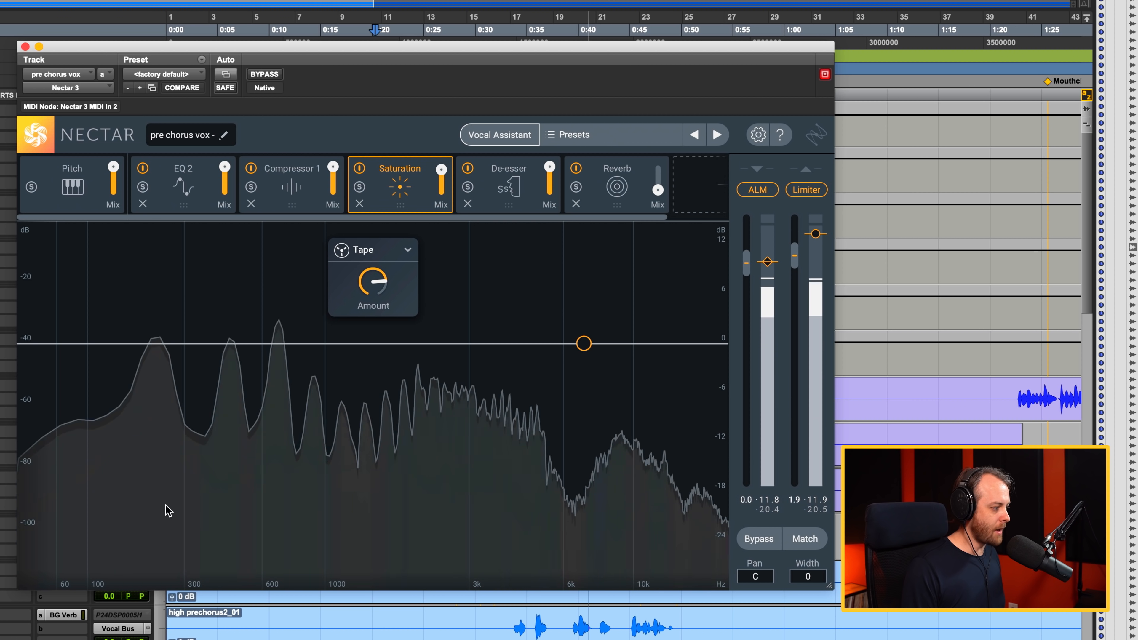
click(359, 169)
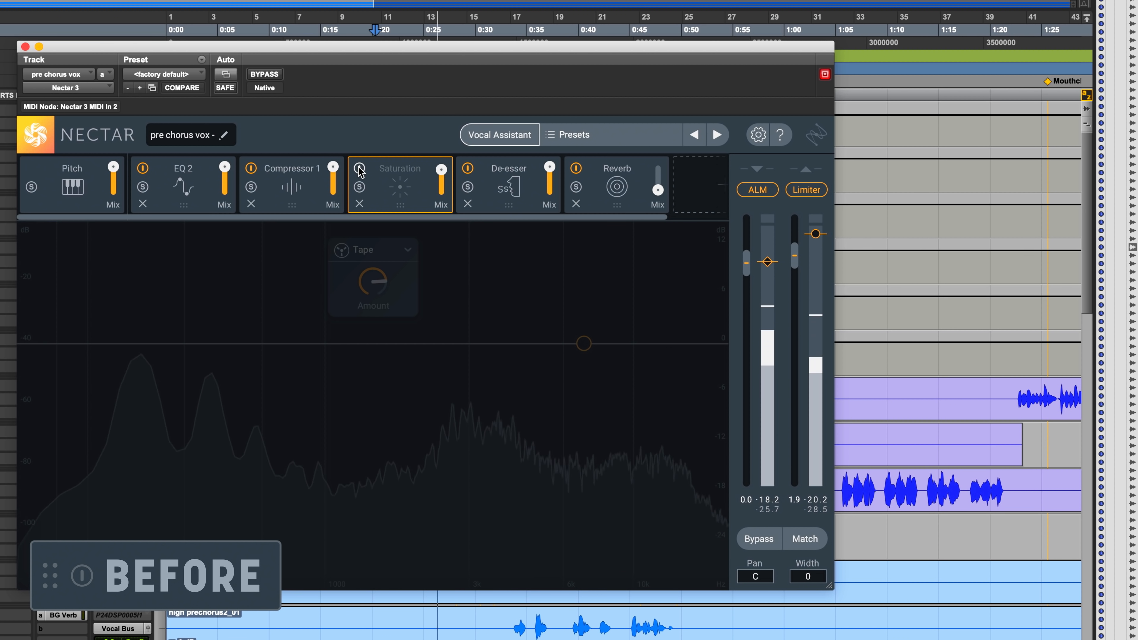
click(359, 170)
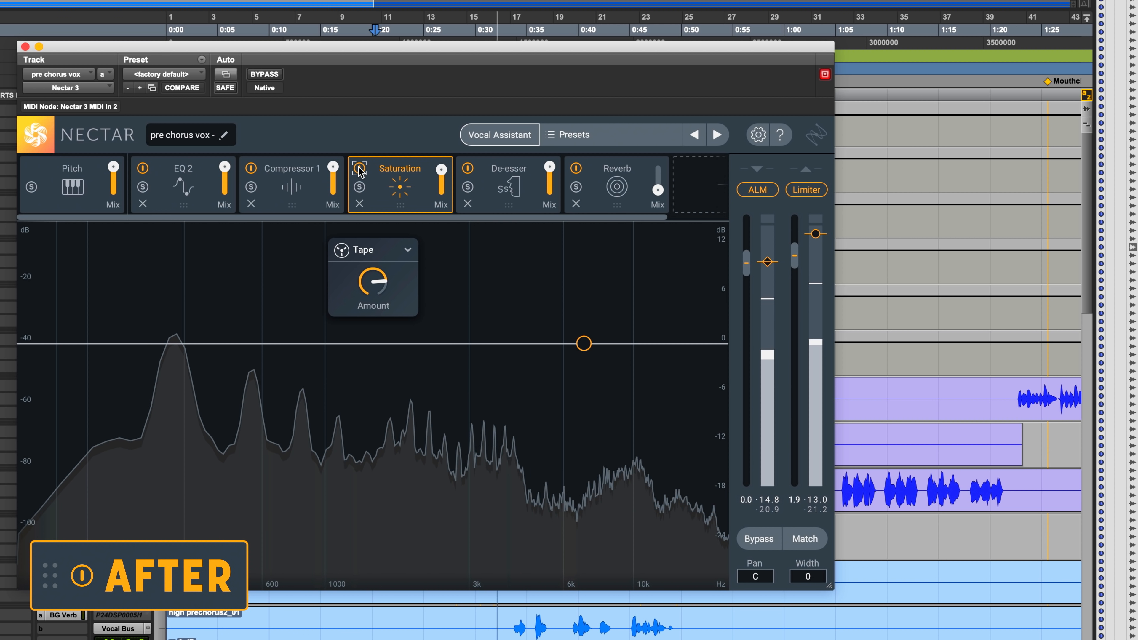
key(space)
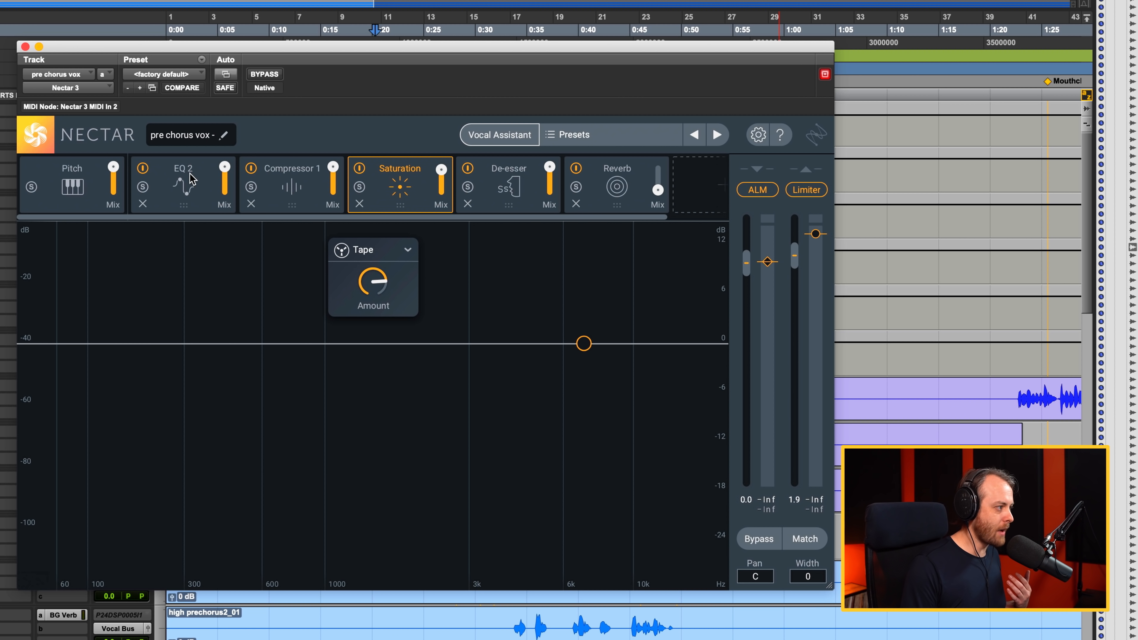
- Lower the Saturation module's mix to 0, and raise it to 89 while the vocal plays
click(192, 178)
click(399, 188)
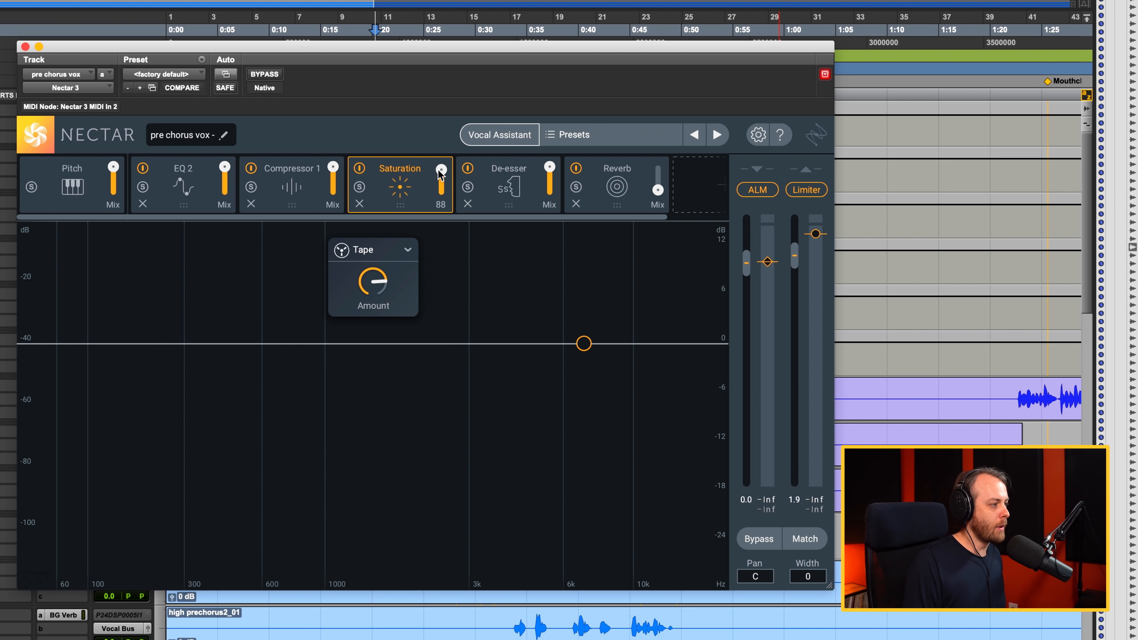
drag(441, 191, 452, 321)
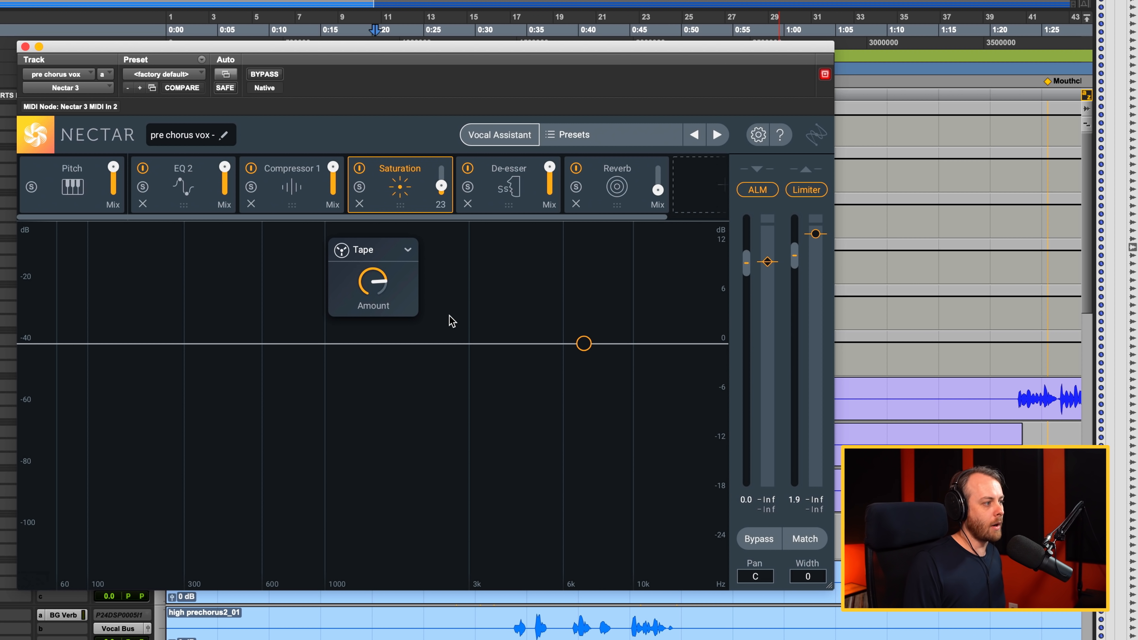
drag(449, 195, 426, 360)
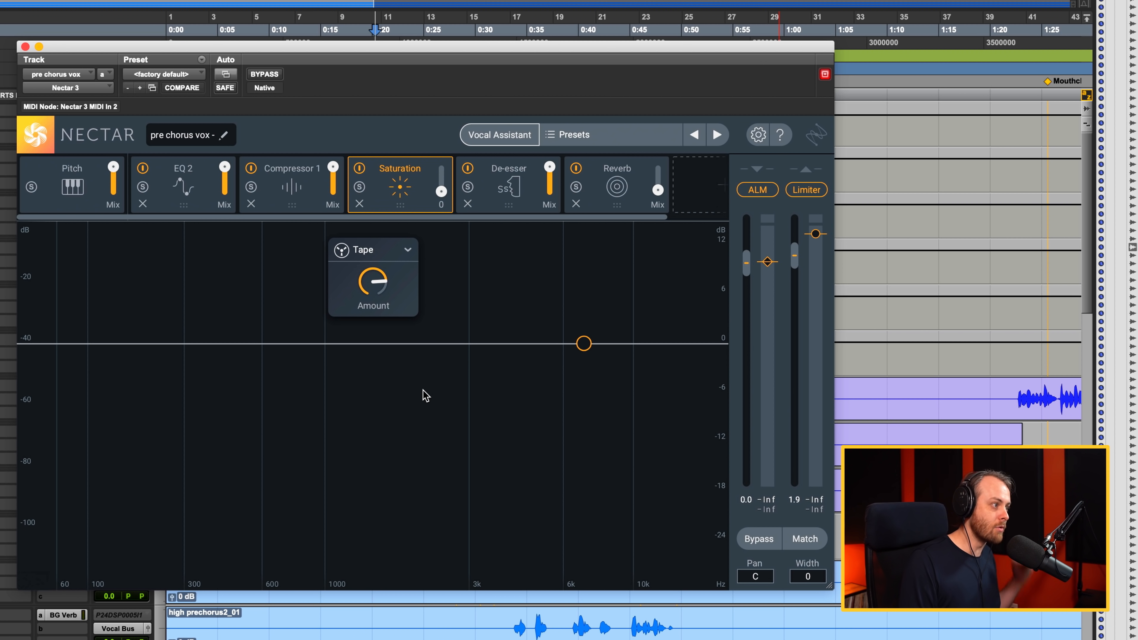
key(space)
drag(425, 397, 439, 177)
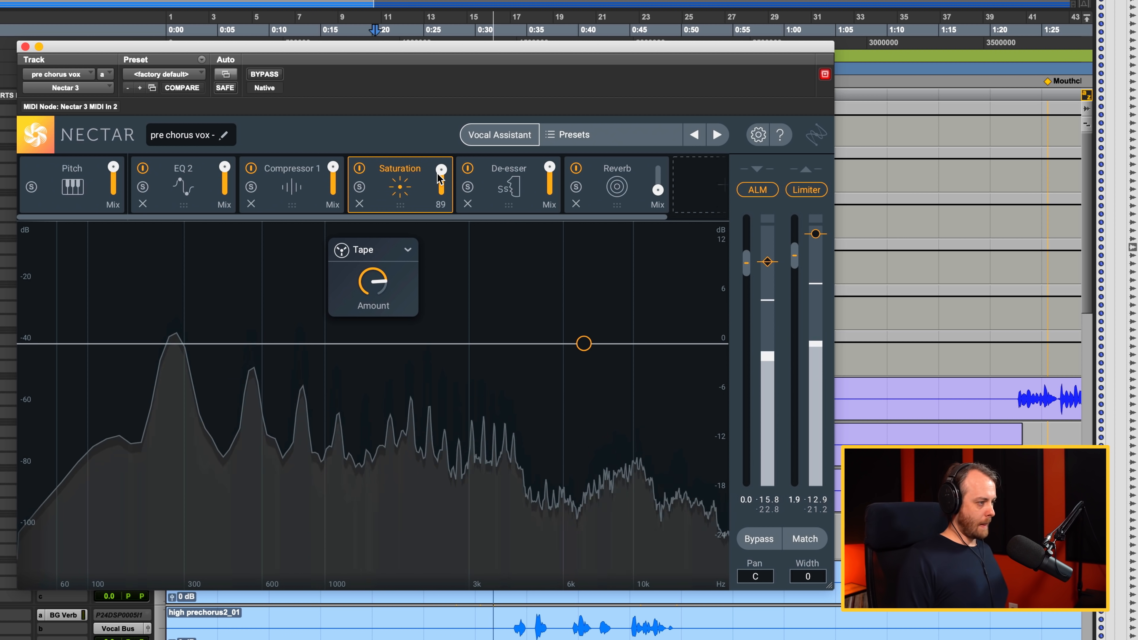
key(space)
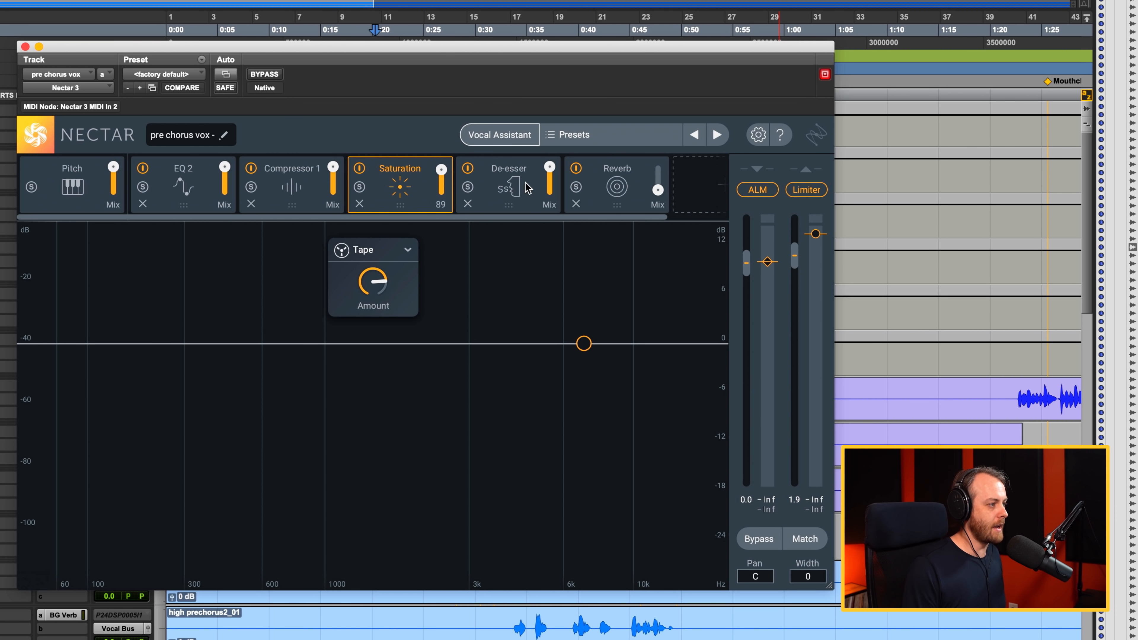
- Open the De-esser module and select the pre chorus vox phrase from about 0:28 to 0:30 on the timeline
click(517, 188)
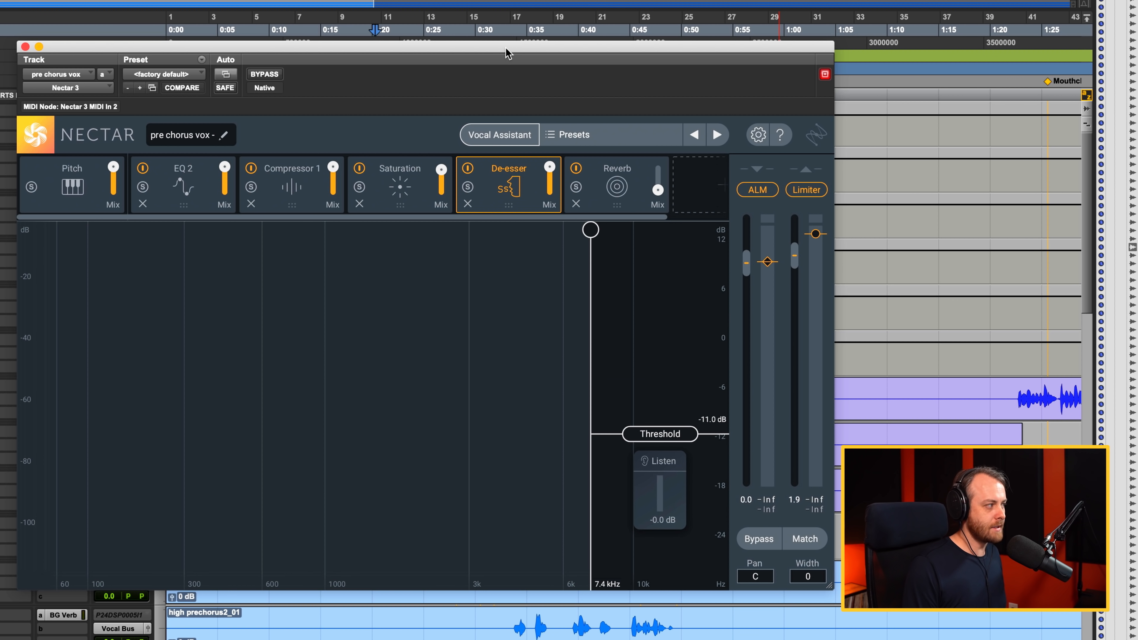
drag(502, 45, 132, 26)
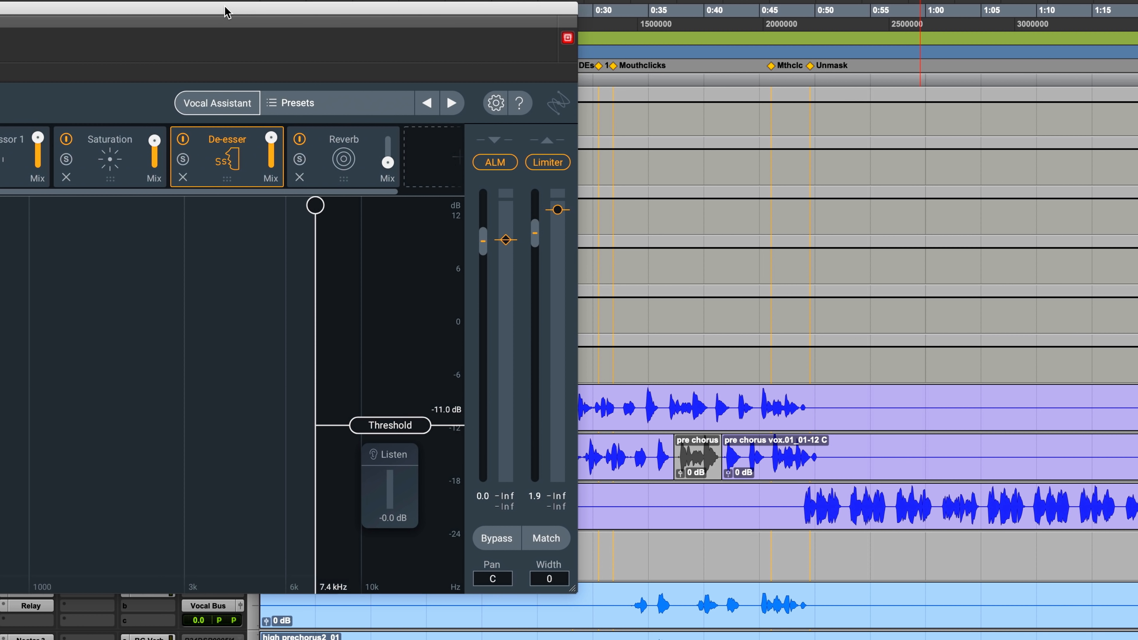
click(594, 405)
key(t)
key(t)
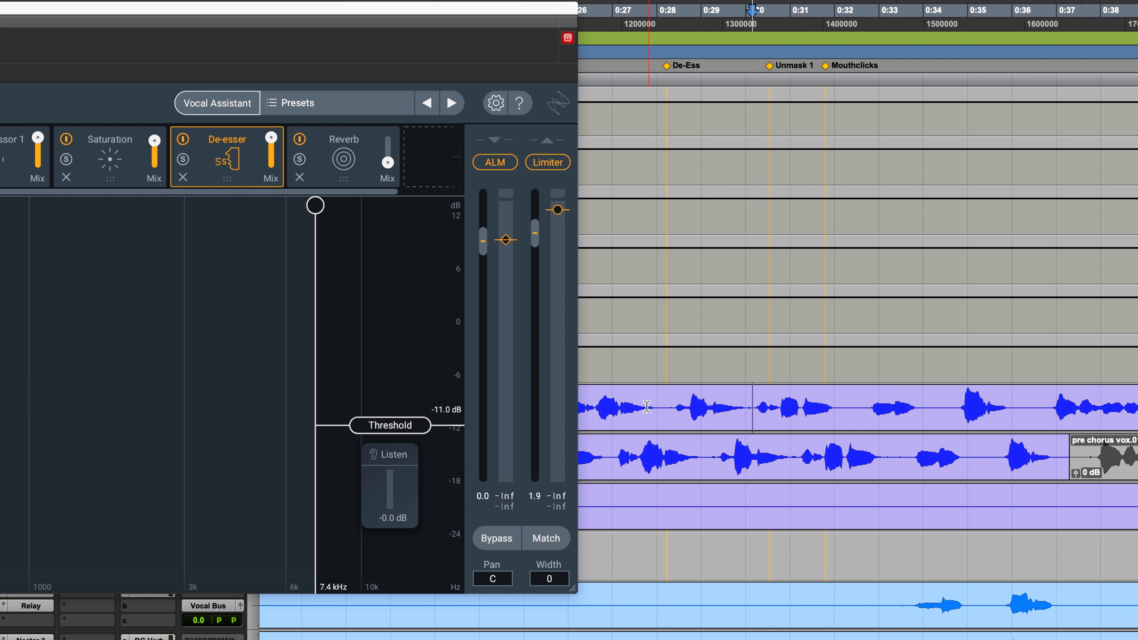
drag(649, 406, 754, 403)
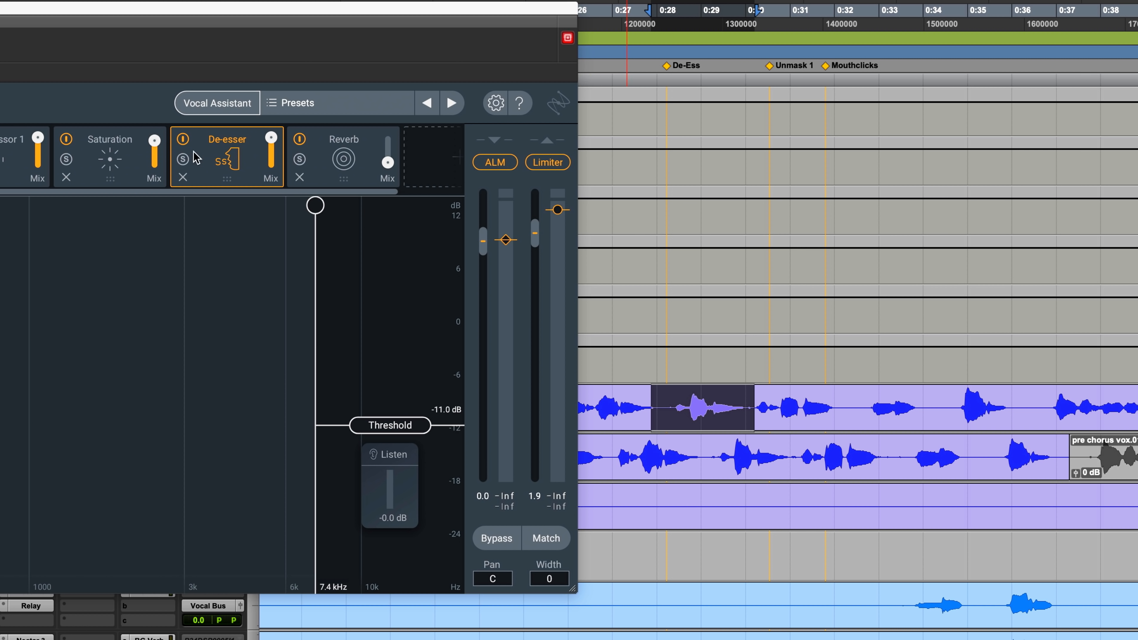
- Play the selected phrase with the De-esser bypassed and again with it enabled to compare the sibilance
click(182, 140)
key(space)
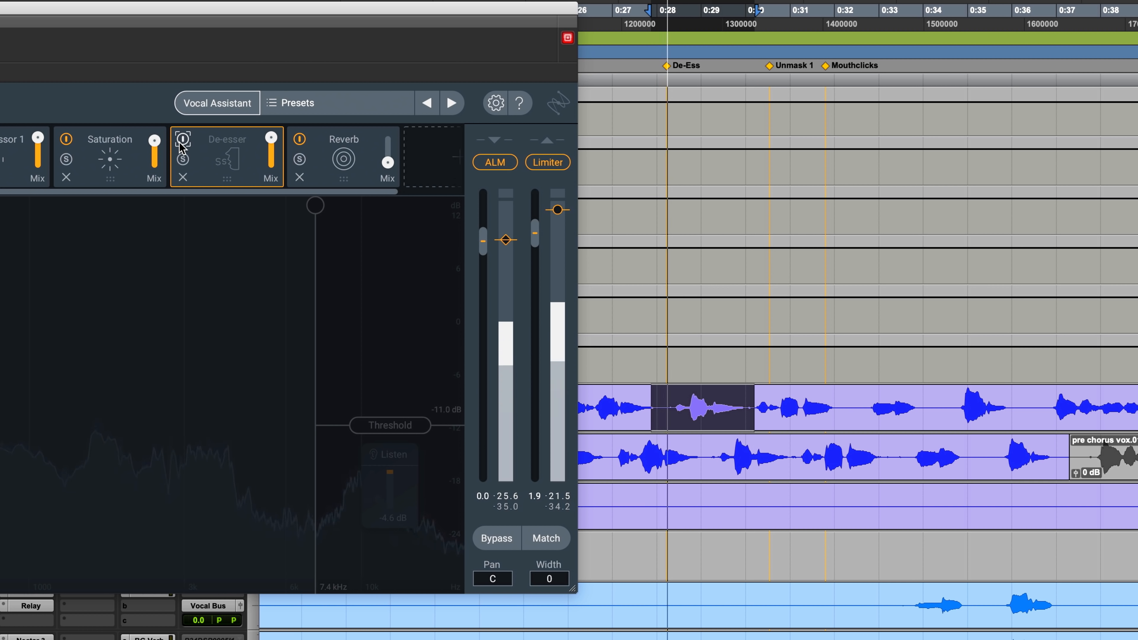
key(space)
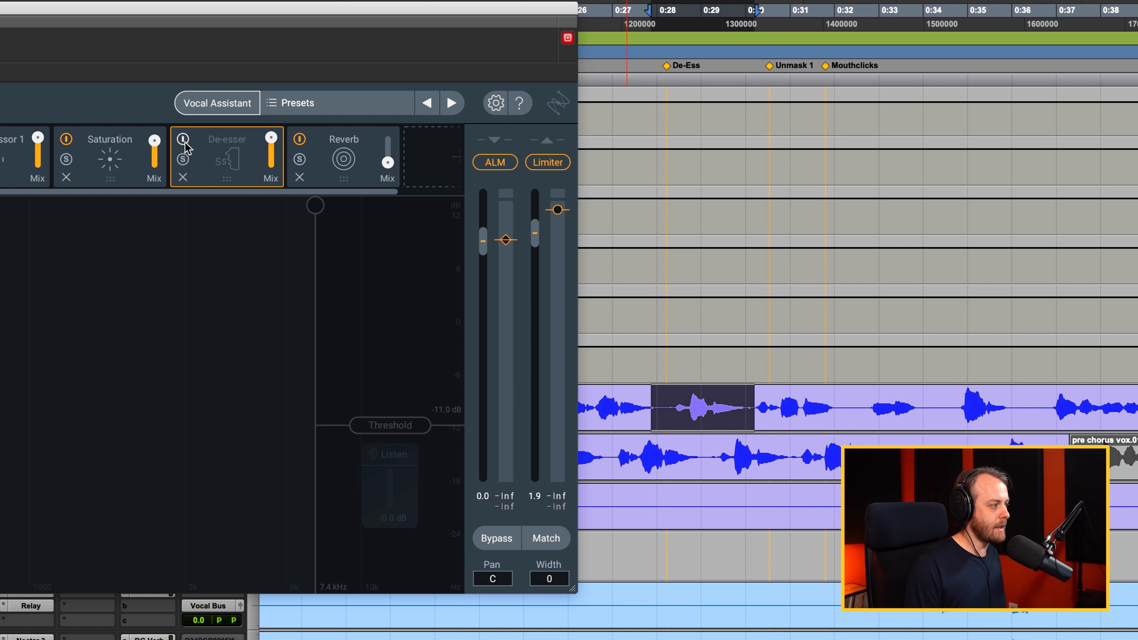
click(183, 139)
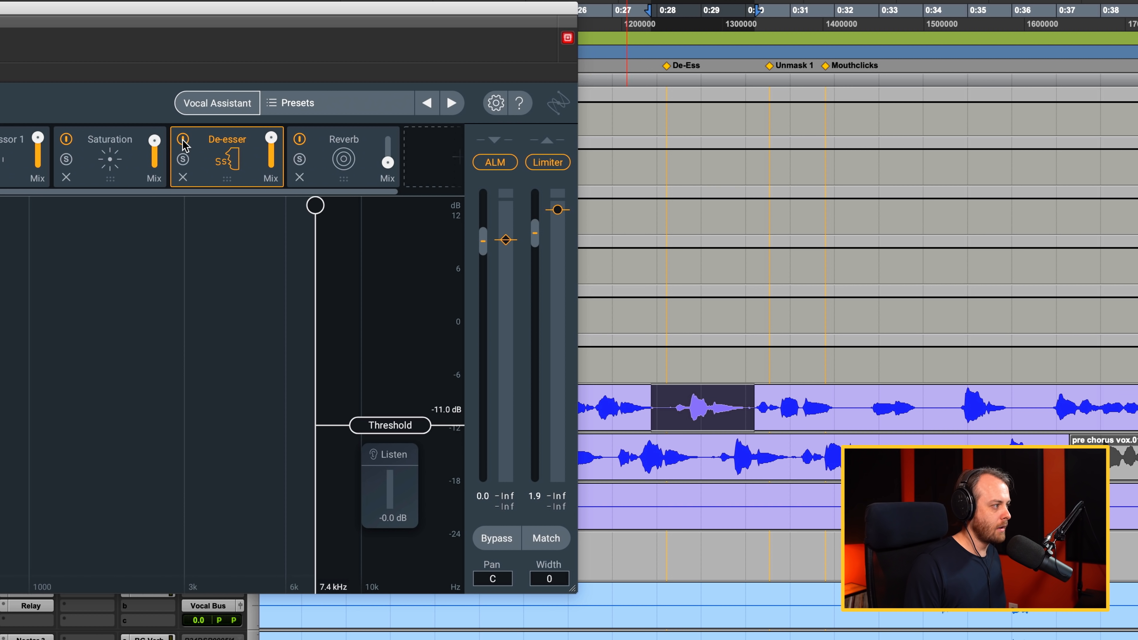
key(space)
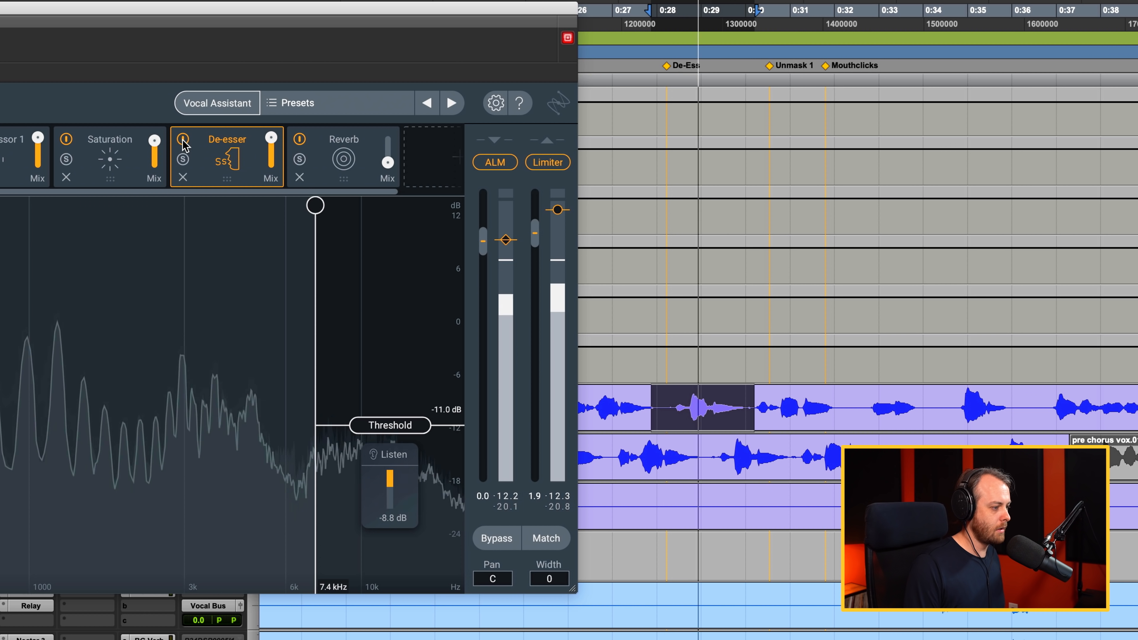
key(space)
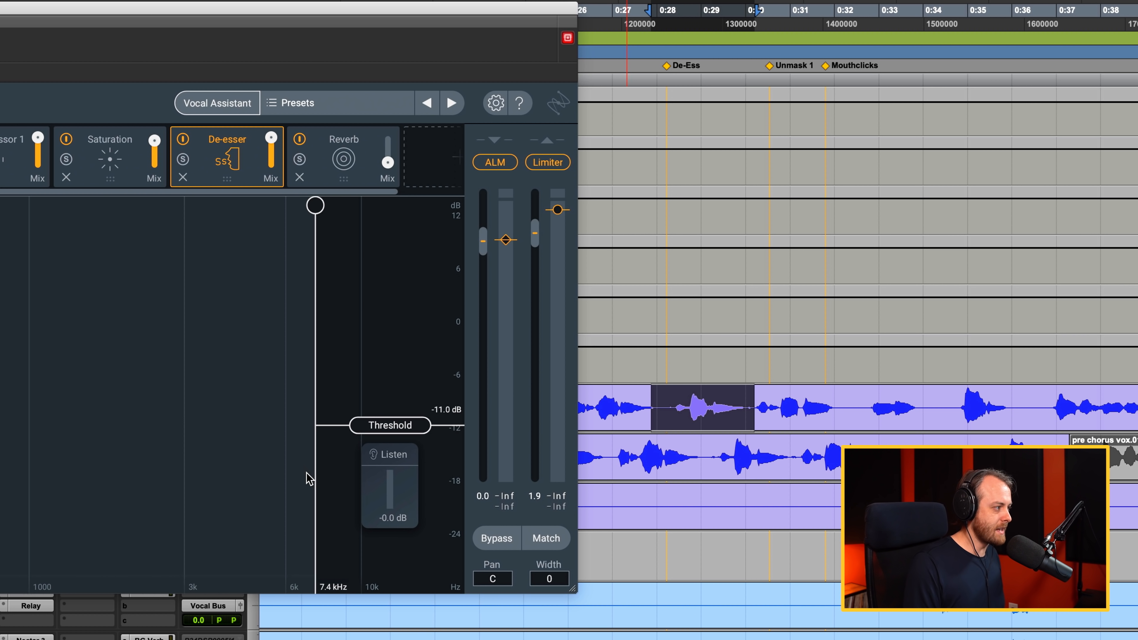
- Turn on the De-esser's Listen mode and play the selected phrase to hear the signal being removed
click(387, 455)
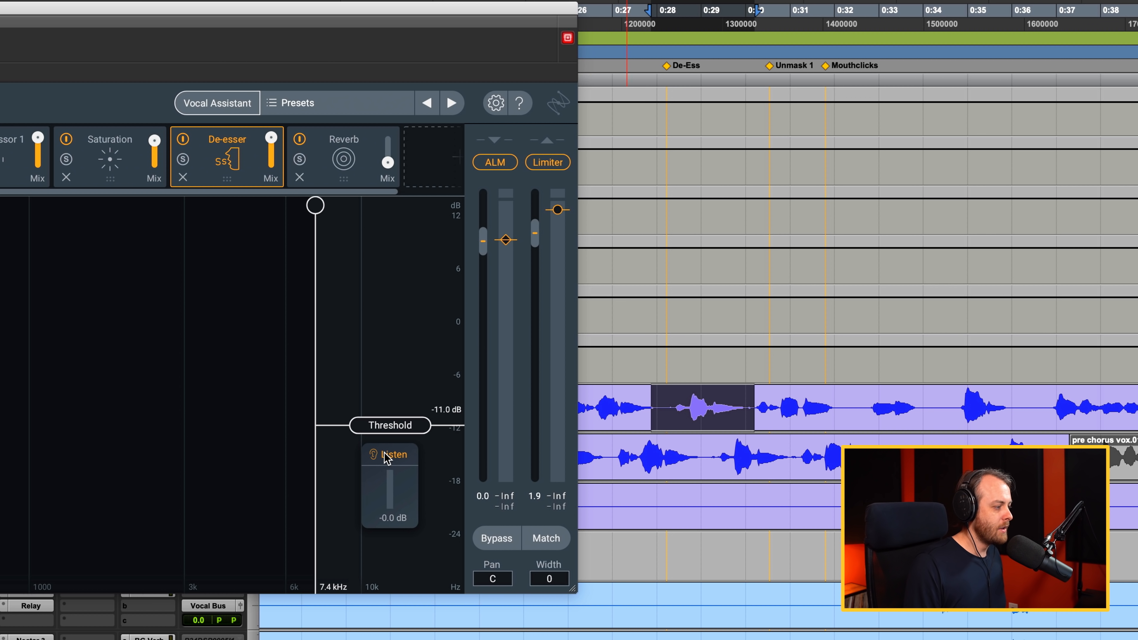
key(space)
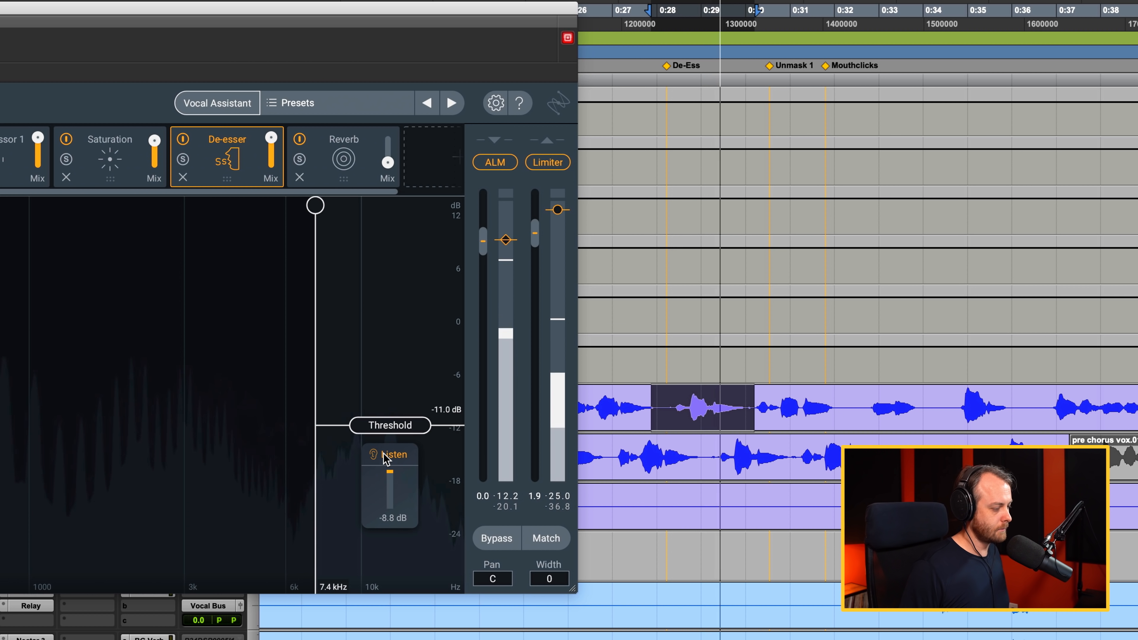
key(space)
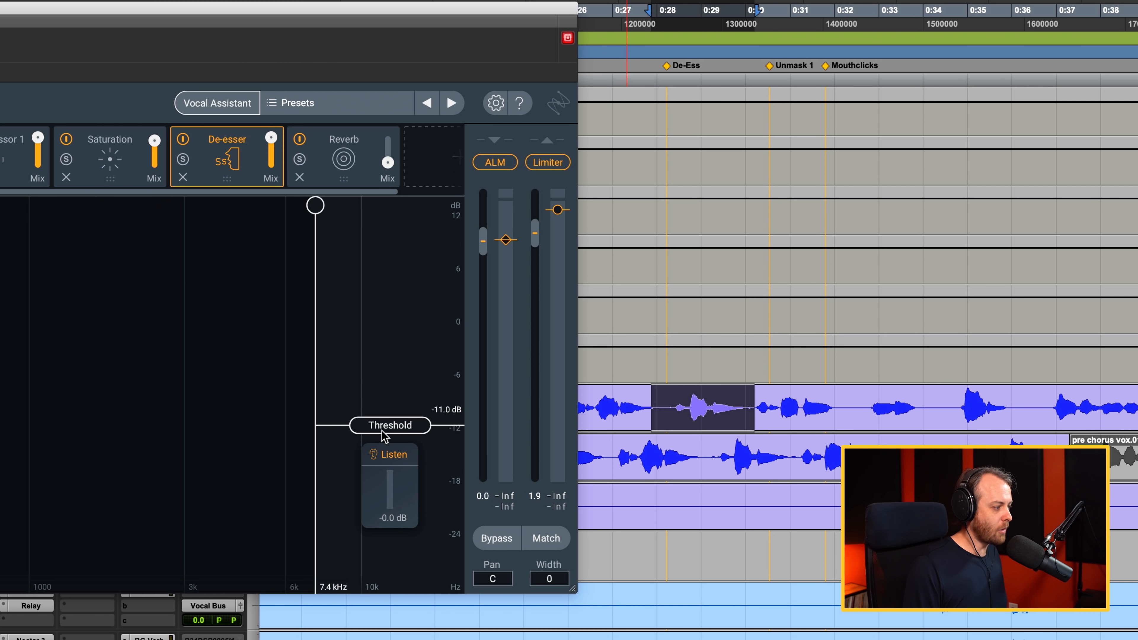
- Lower the De-esser threshold to -20.0 dB and audition the selected phrase
drag(384, 431, 364, 550)
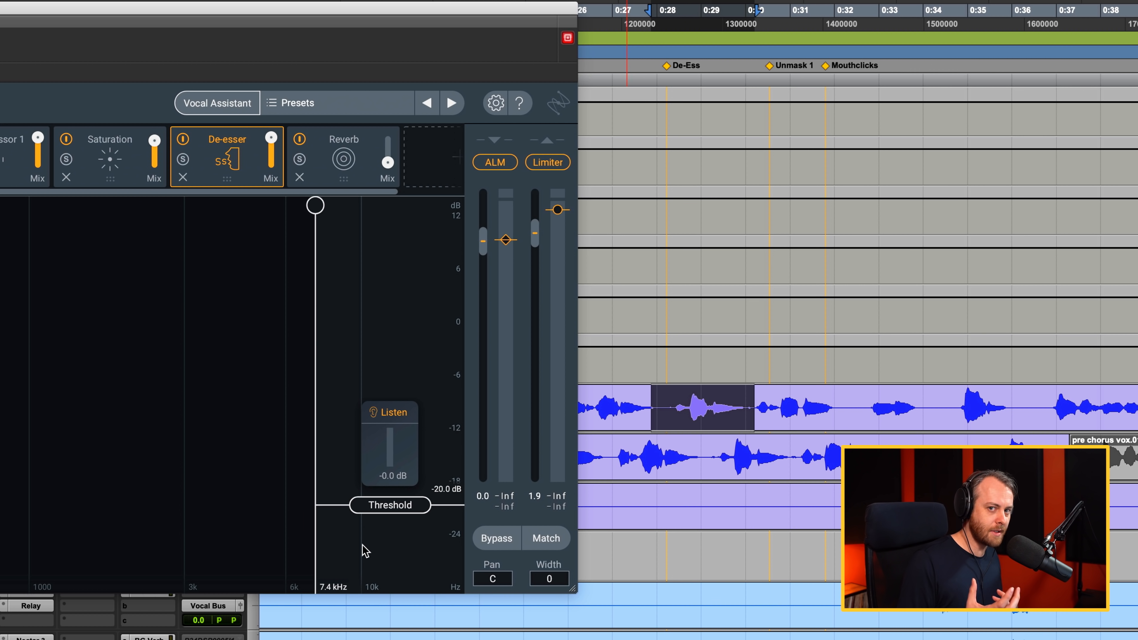
key(space)
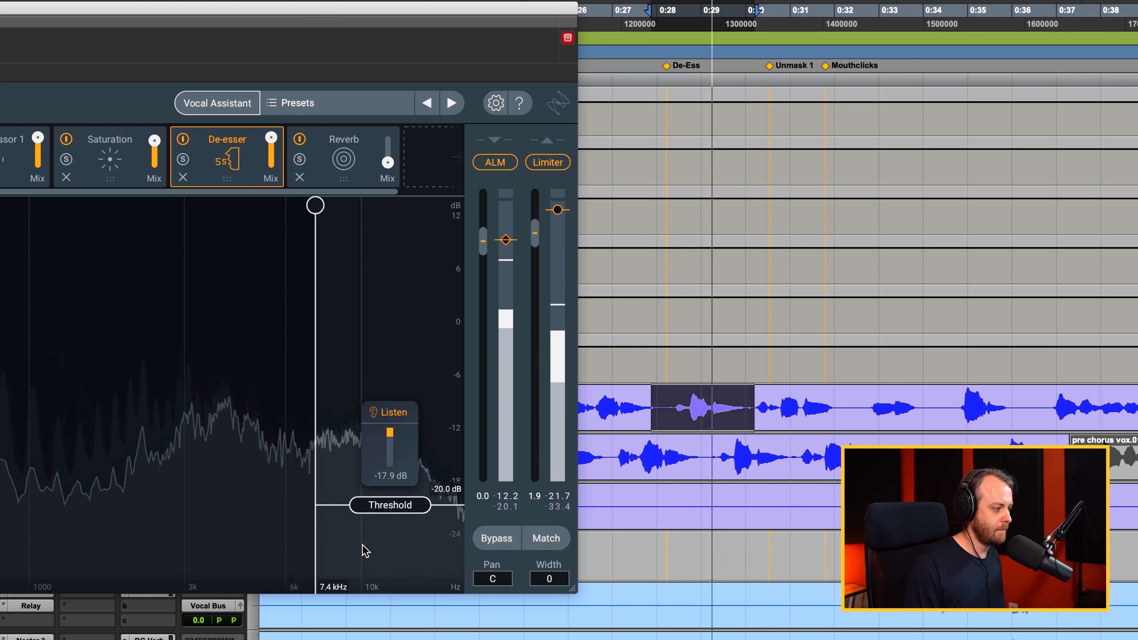
key(space)
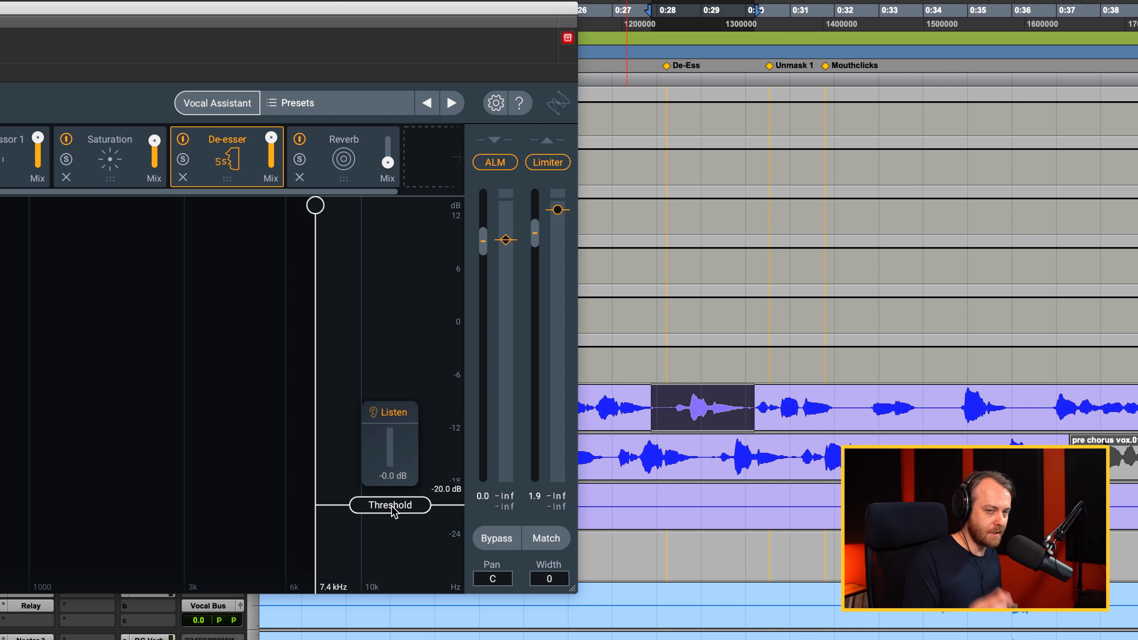
- Raise the De-esser threshold to -11.3 dB during playback and turn off Listen mode
key(space)
drag(391, 511, 386, 433)
key(space)
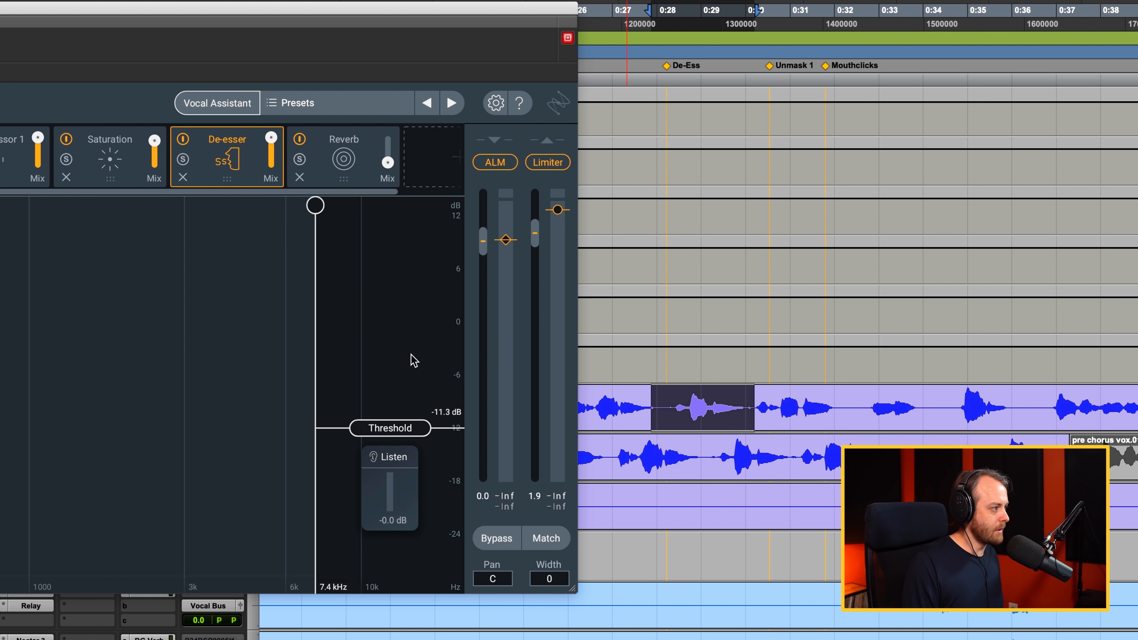
- Play the vocal with Nectar's Reverb module bypassed and again with it enabled to compare the sound
click(337, 158)
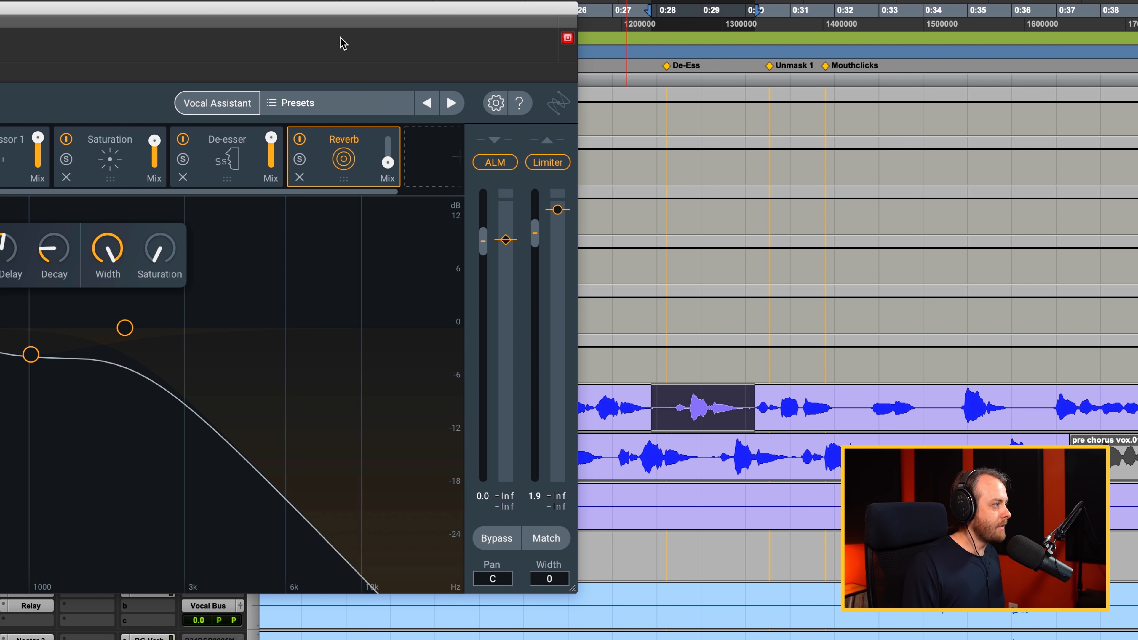
drag(362, 13, 513, 13)
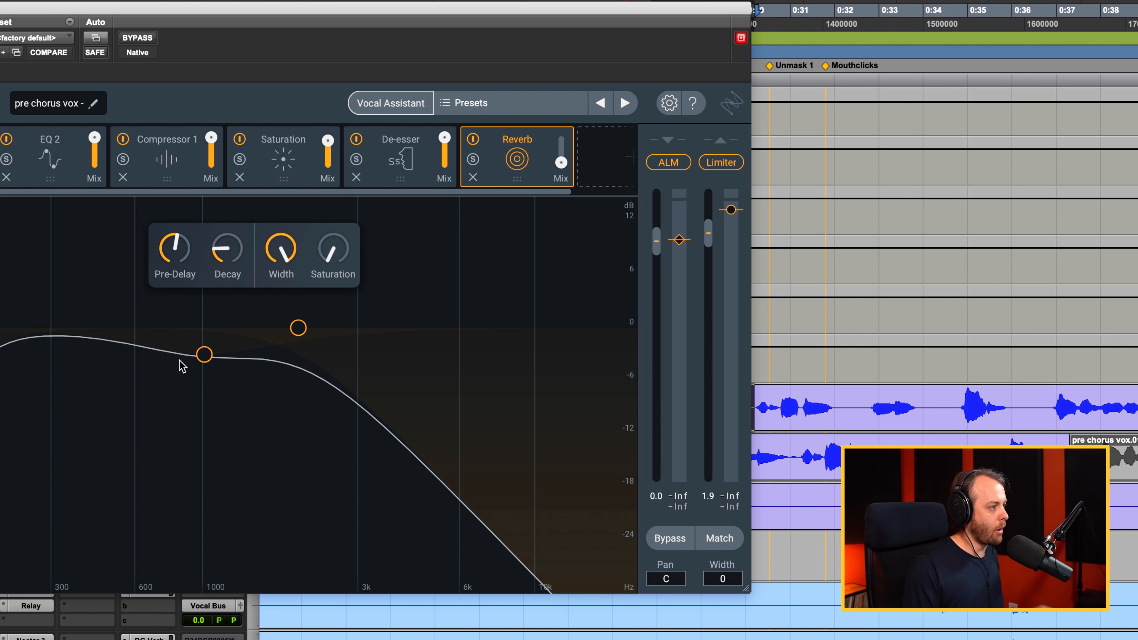
click(473, 141)
key(space)
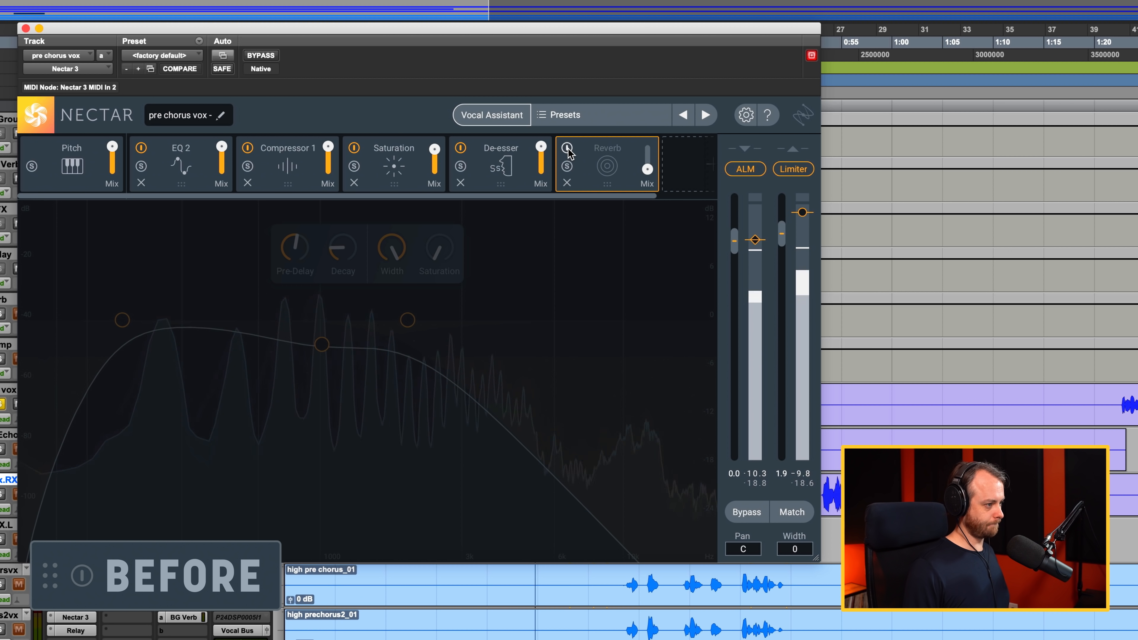
click(567, 148)
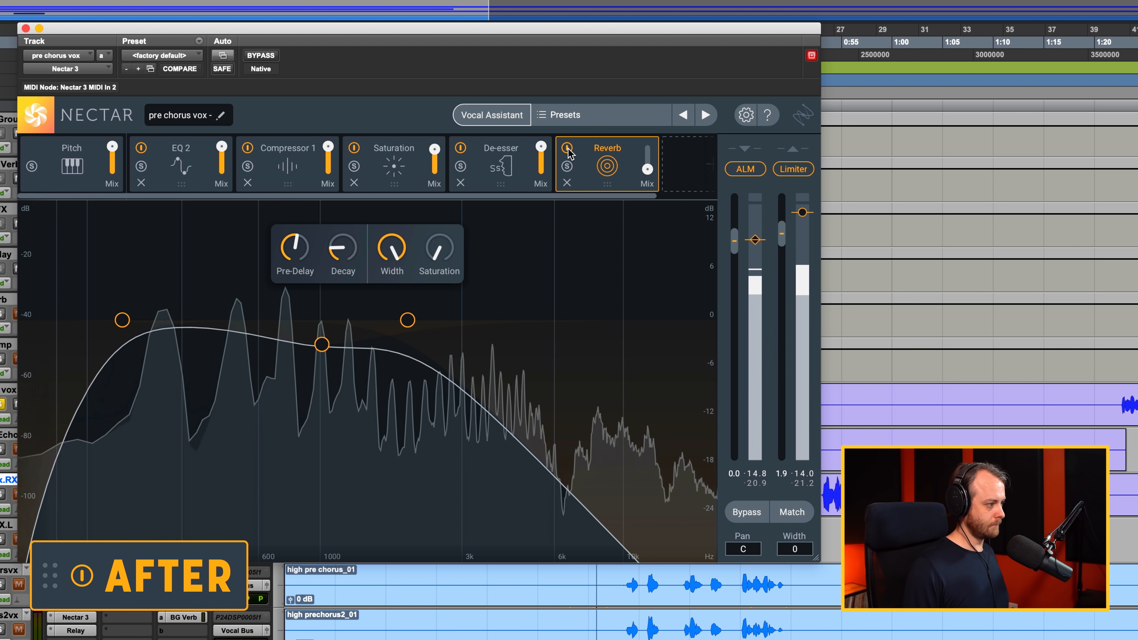
key(space)
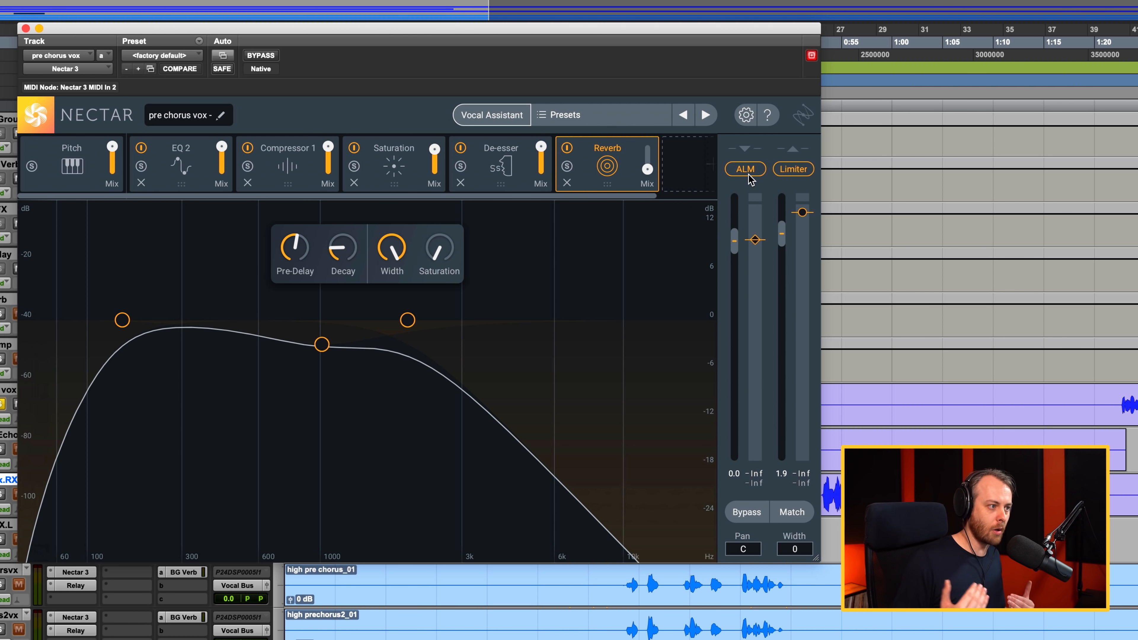
- Play the pre chorus vocal from about 0:24 while switching ALM off and on to compare levels, and toggle the Limiter off and on
drag(667, 32, 348, 19)
click(531, 403)
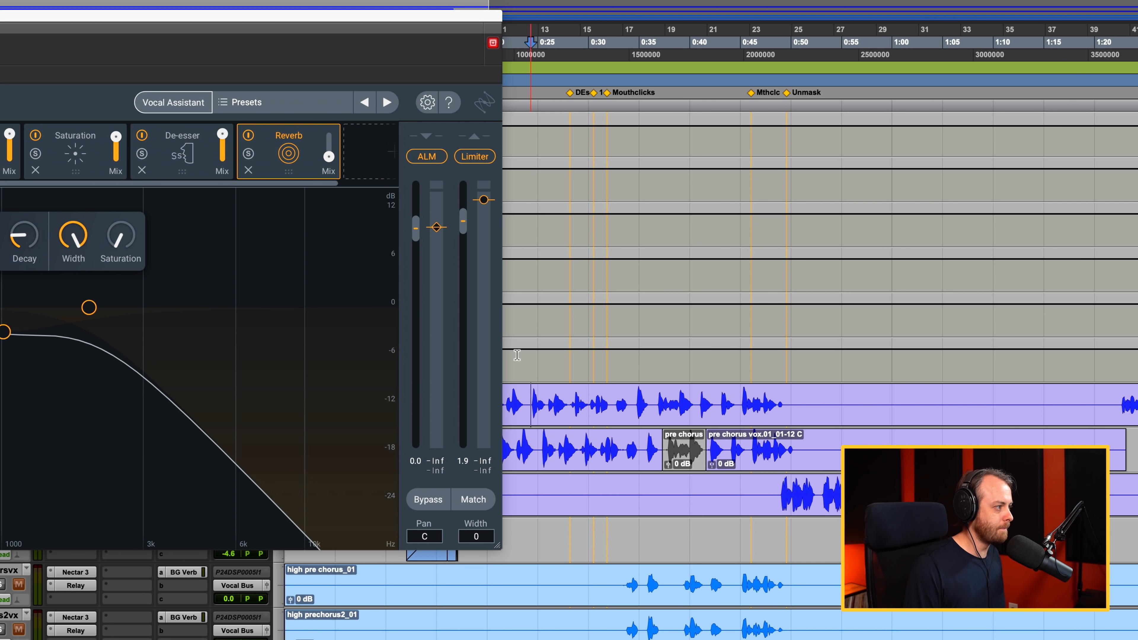
click(429, 157)
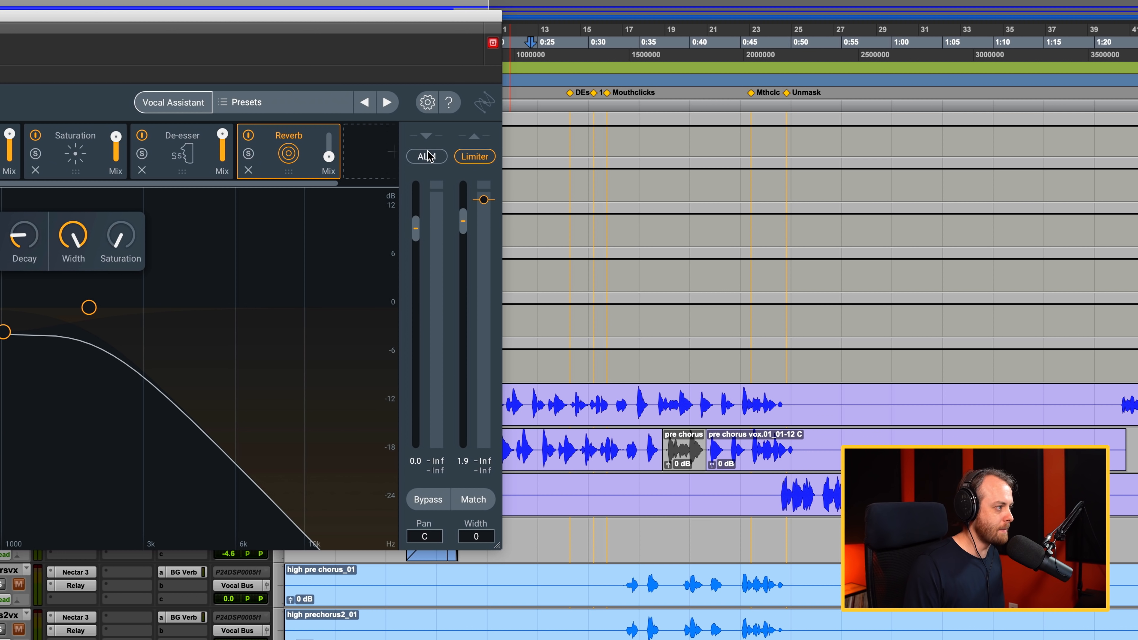
click(428, 156)
click(432, 161)
key(space)
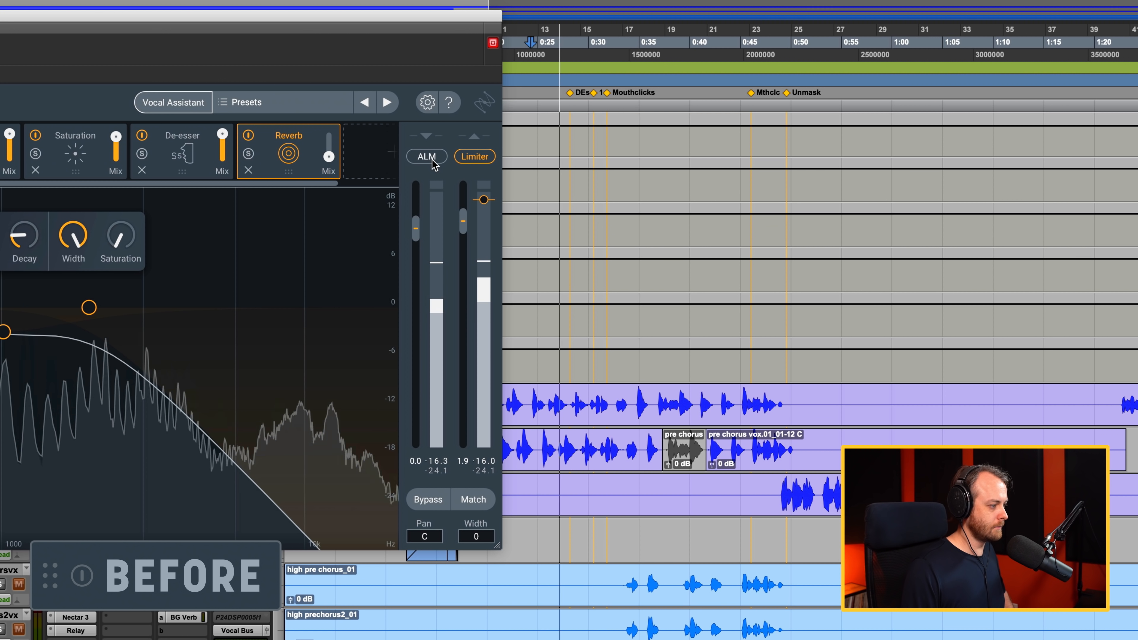
click(432, 161)
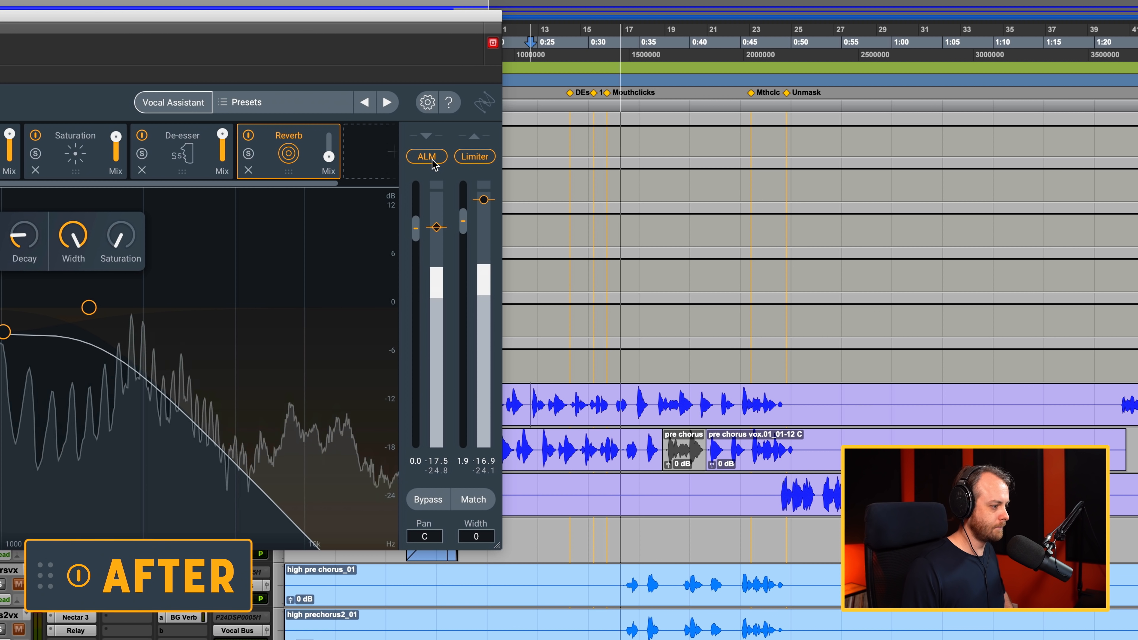
click(432, 161)
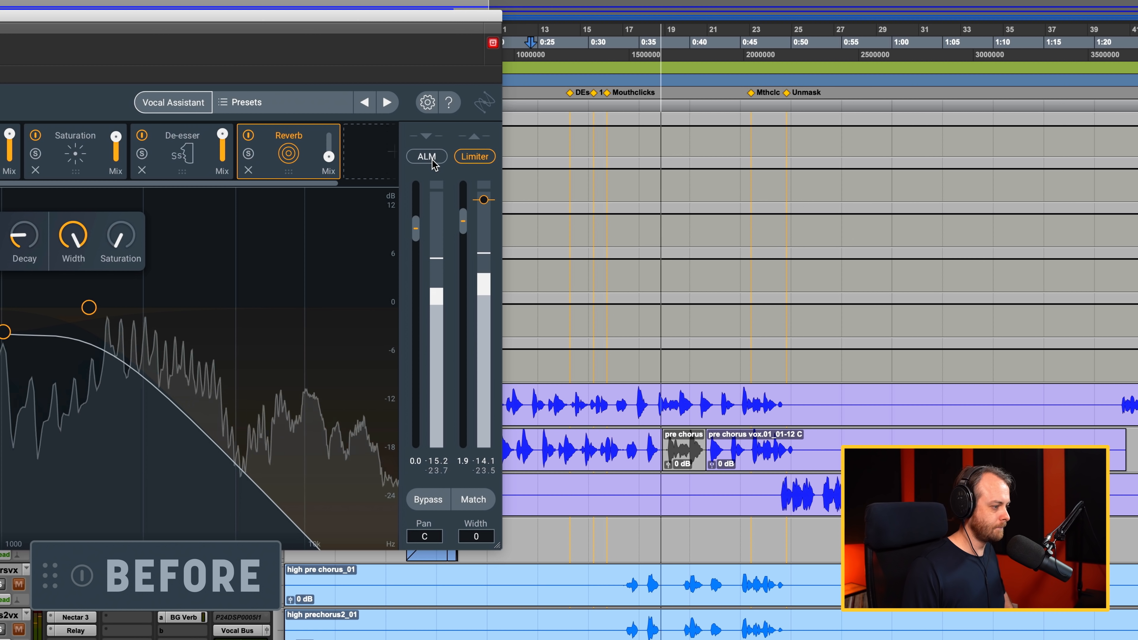
click(432, 160)
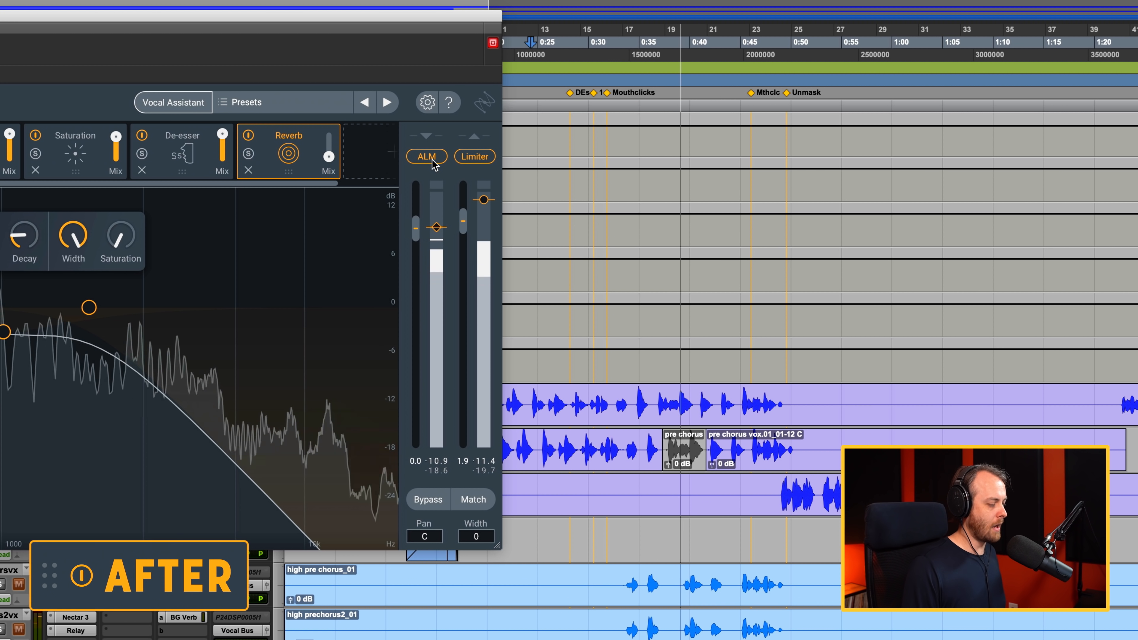
key(space)
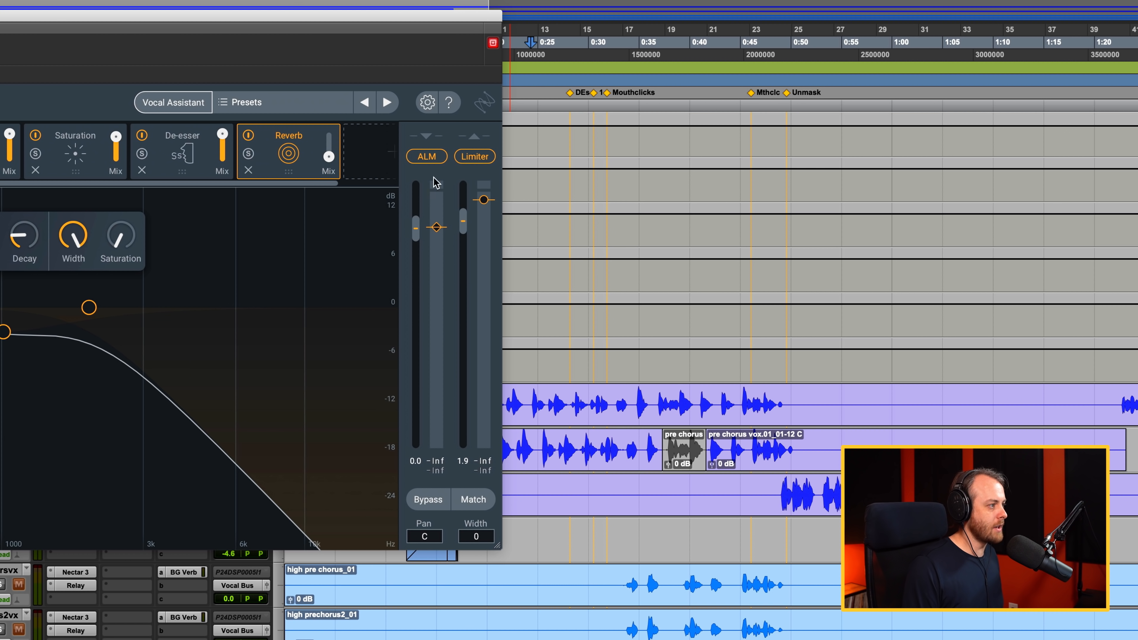
click(483, 155)
click(483, 155)
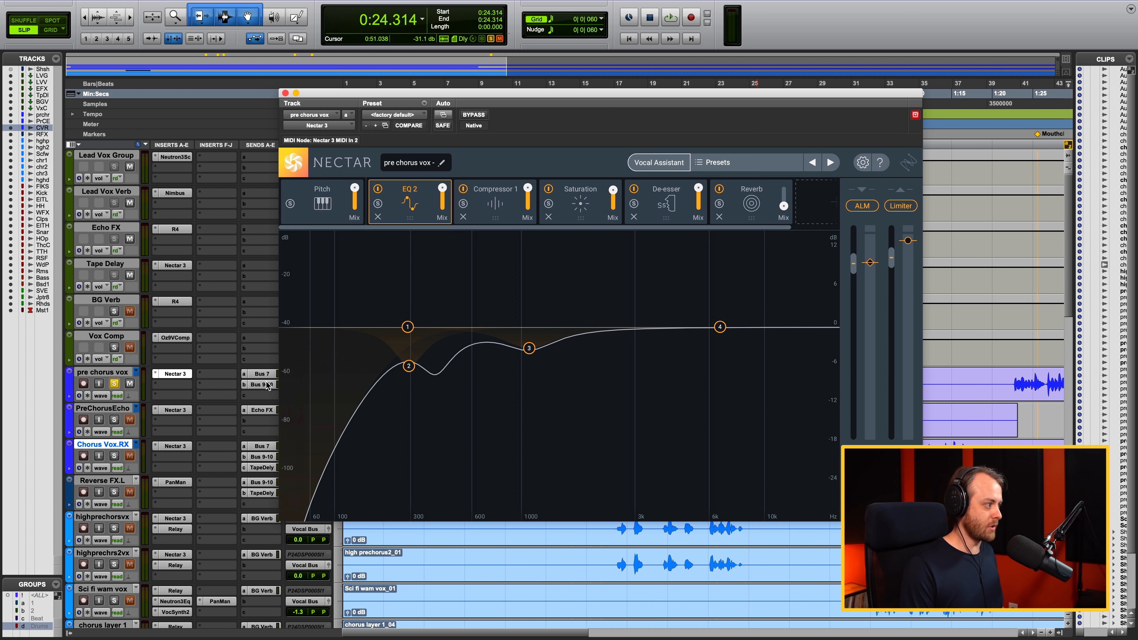
- Bypass the existing Nectar 3 on the pre chorus vox track, insert a second Nectar 3 (mono) below it and enlarge its window
super+click(177, 375)
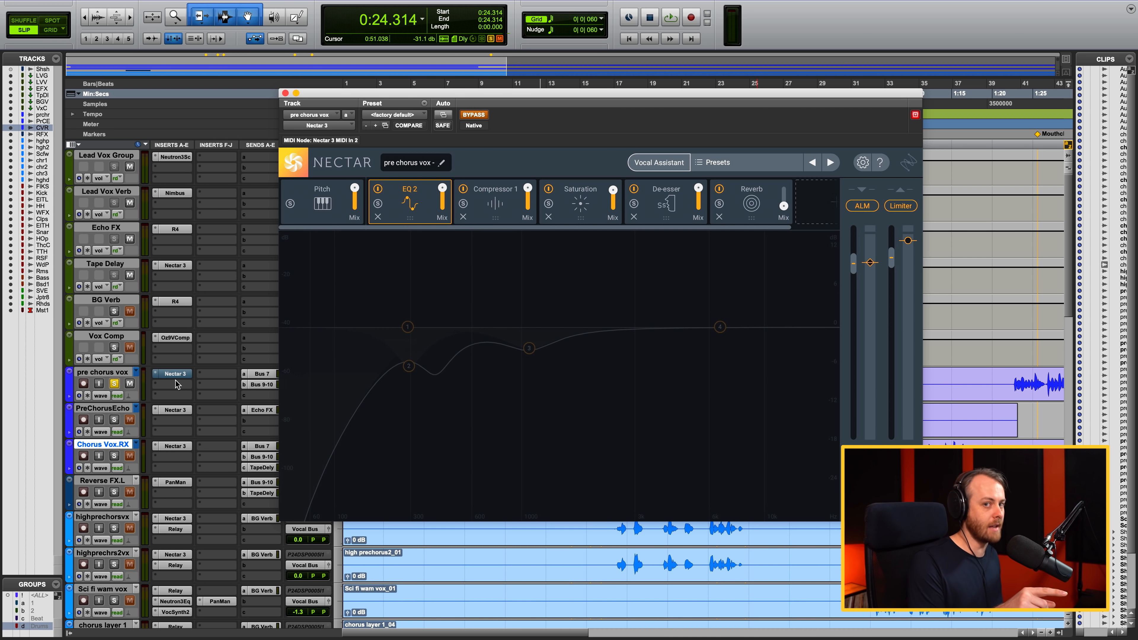
click(174, 384)
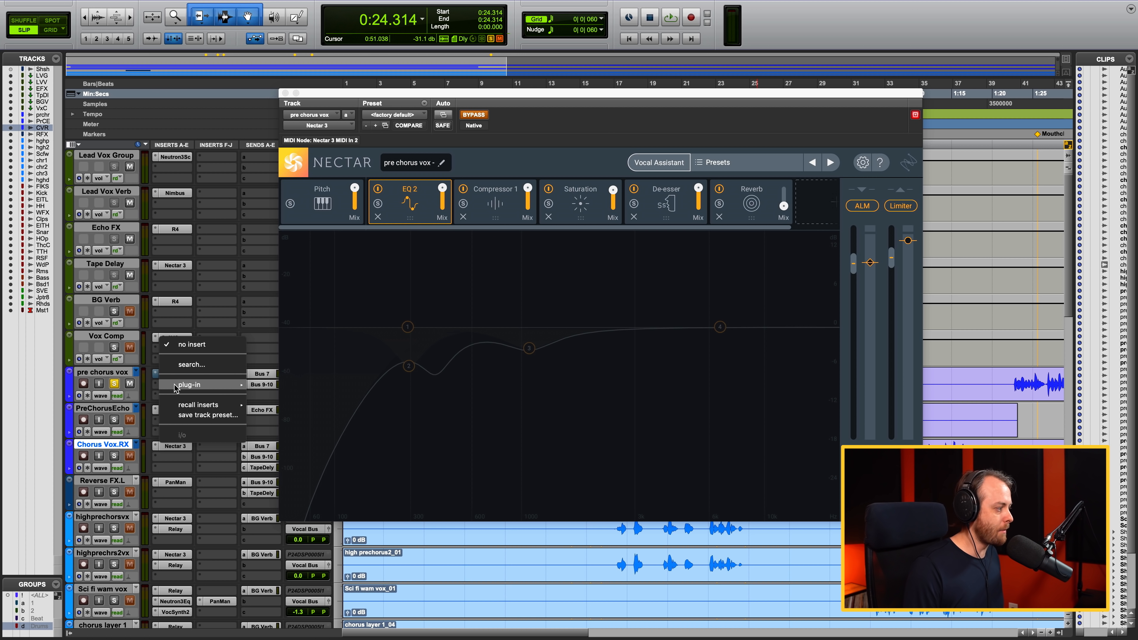
text(nectar)
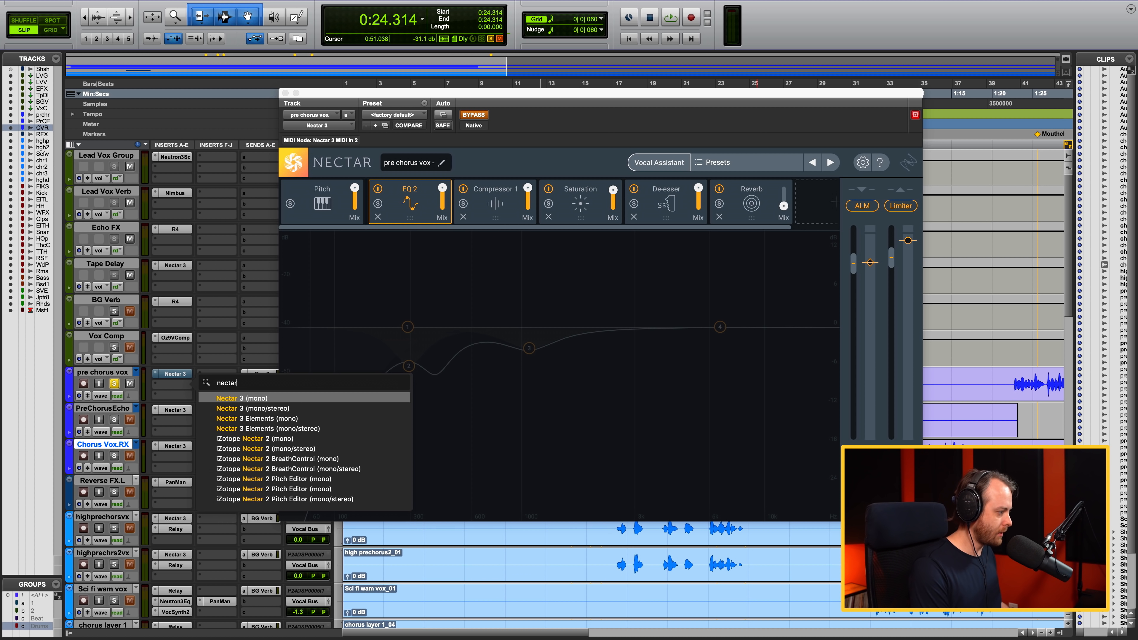
key(Return)
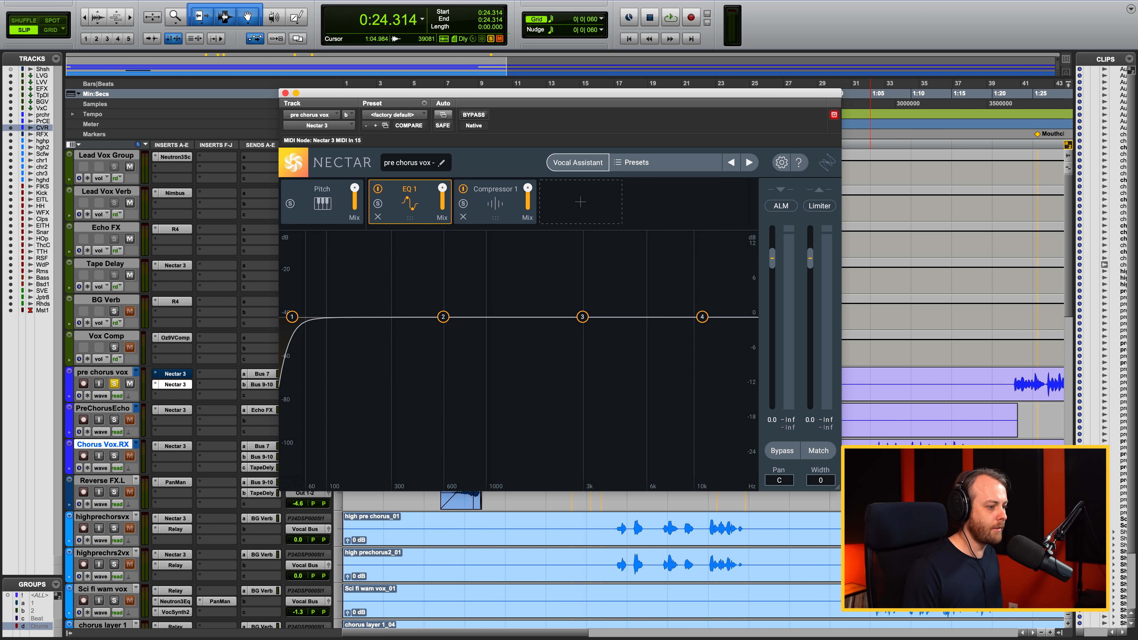
drag(836, 488, 941, 571)
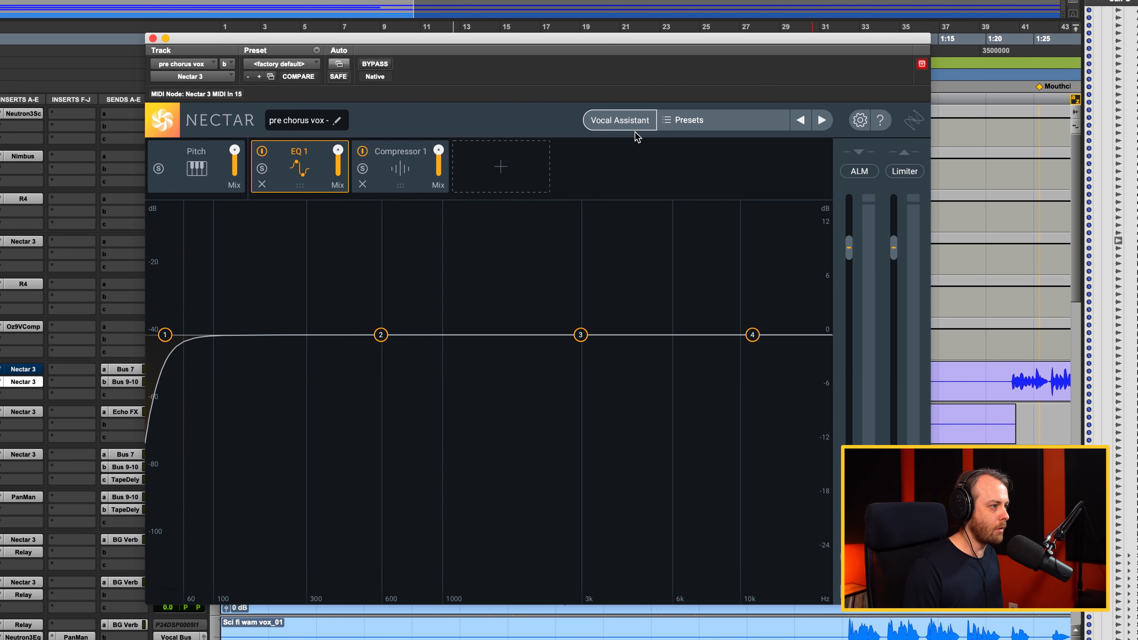
- Start the new instance's Vocal Assistant in Assist mode with the Modern vibe and Moderate intensity
click(632, 128)
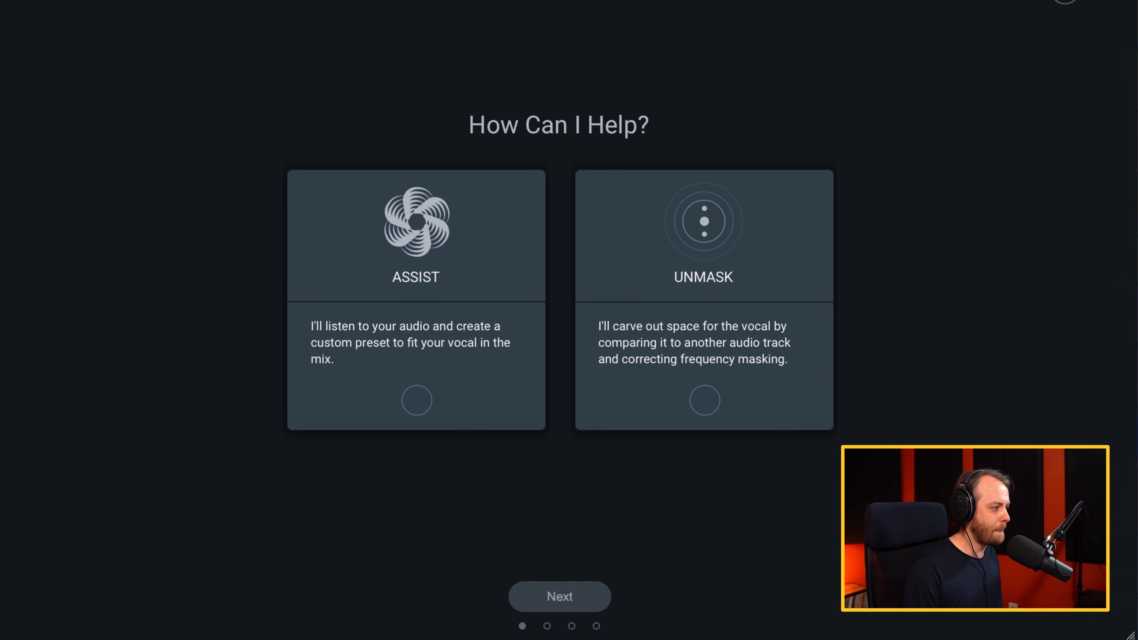
click(379, 394)
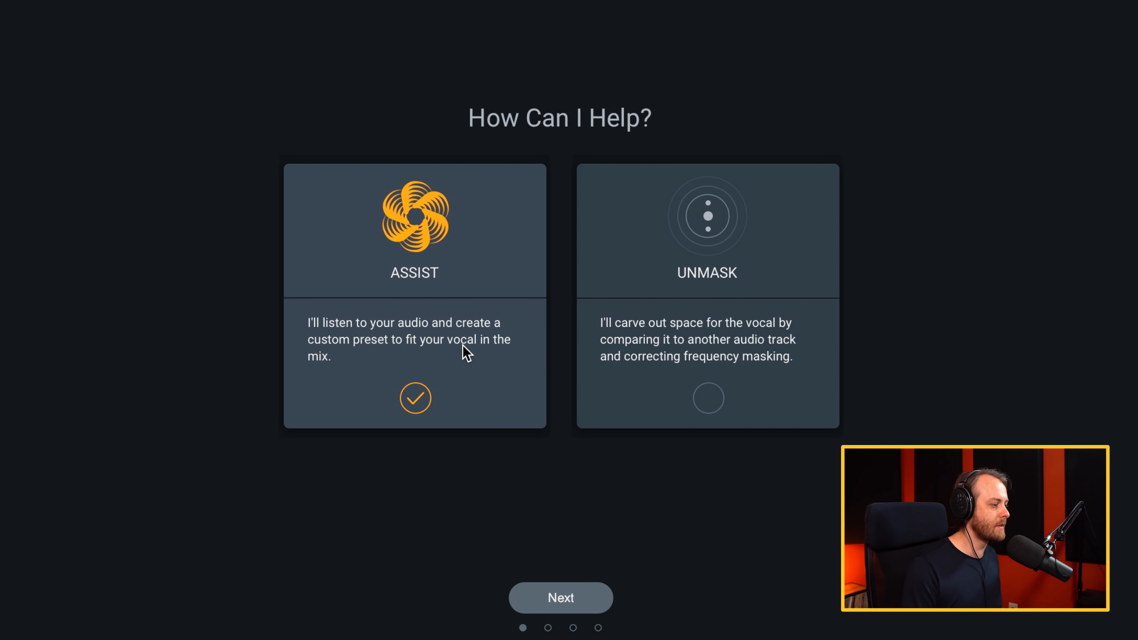
click(428, 385)
click(429, 392)
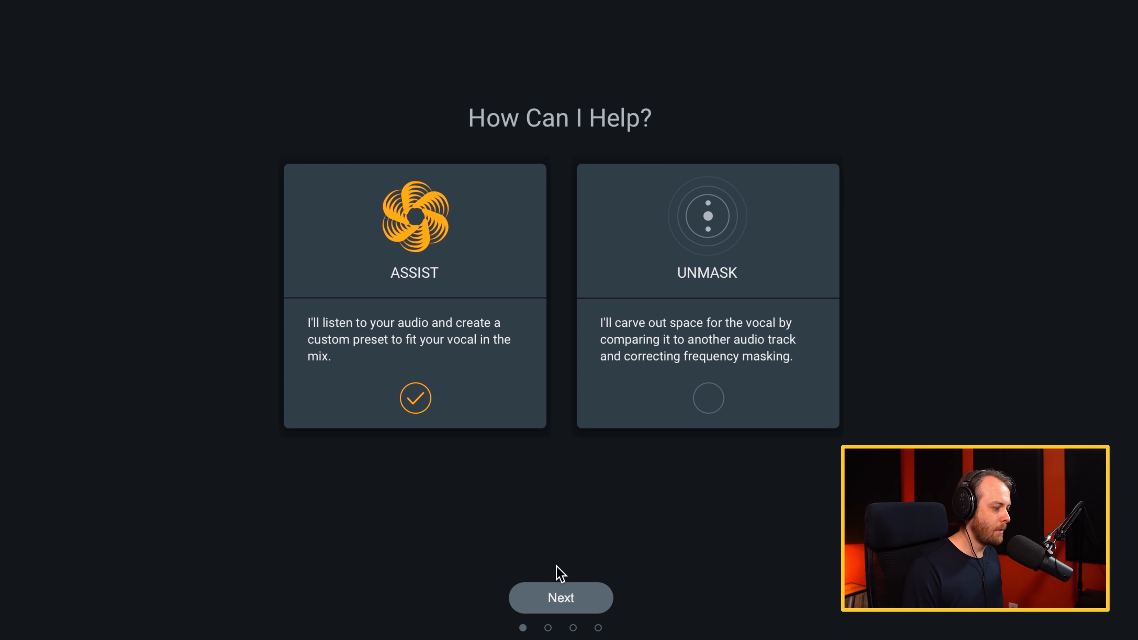
click(560, 598)
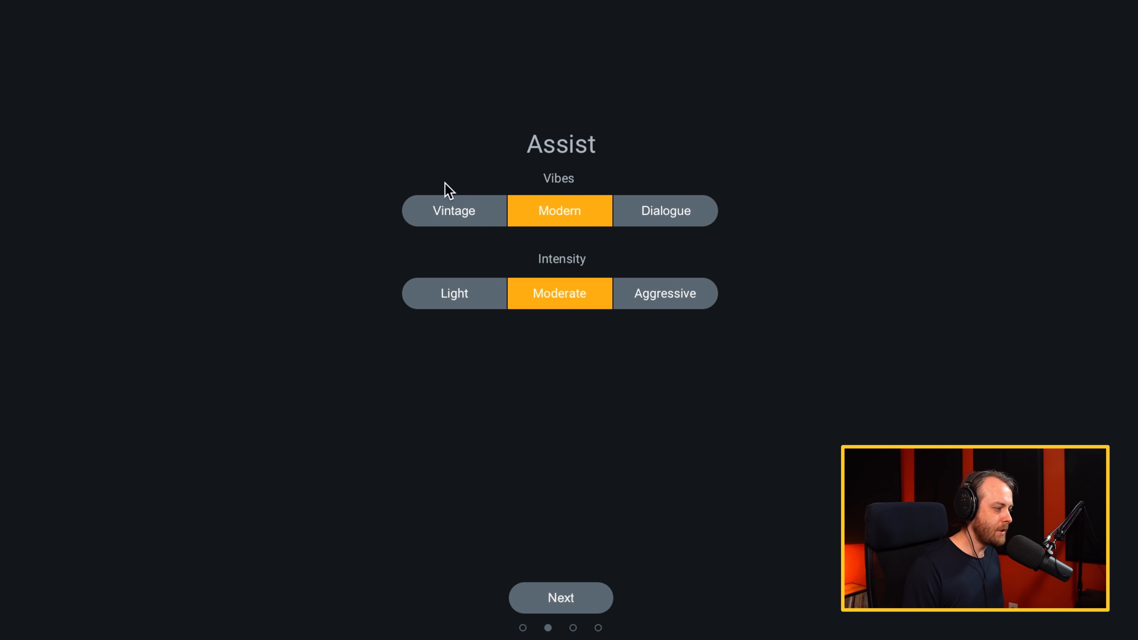
click(471, 218)
click(542, 221)
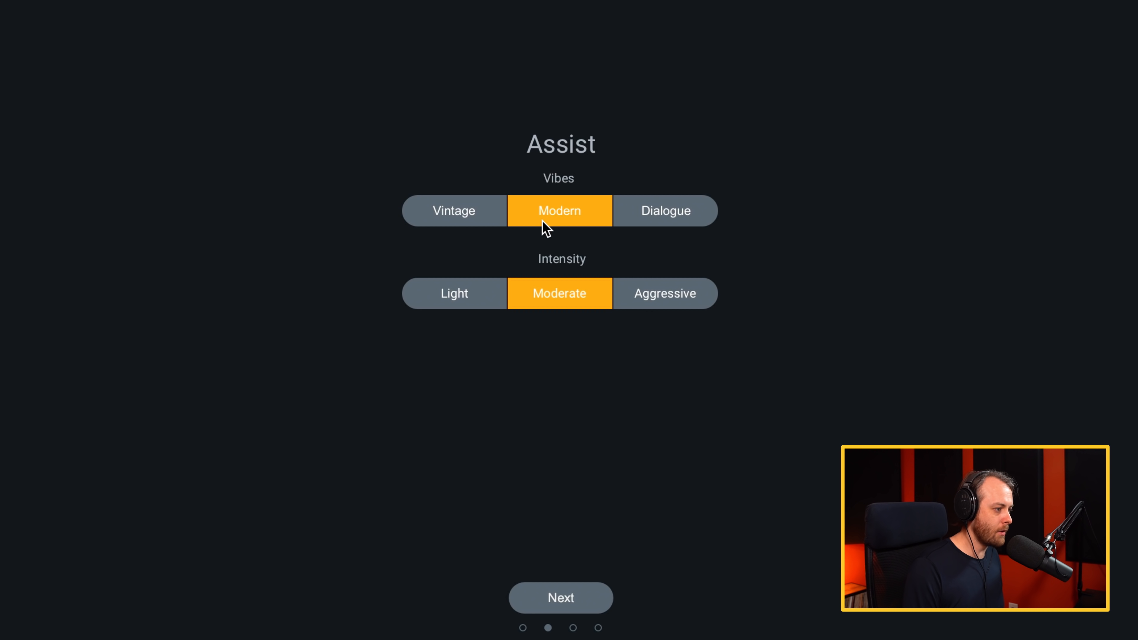
click(690, 212)
click(534, 215)
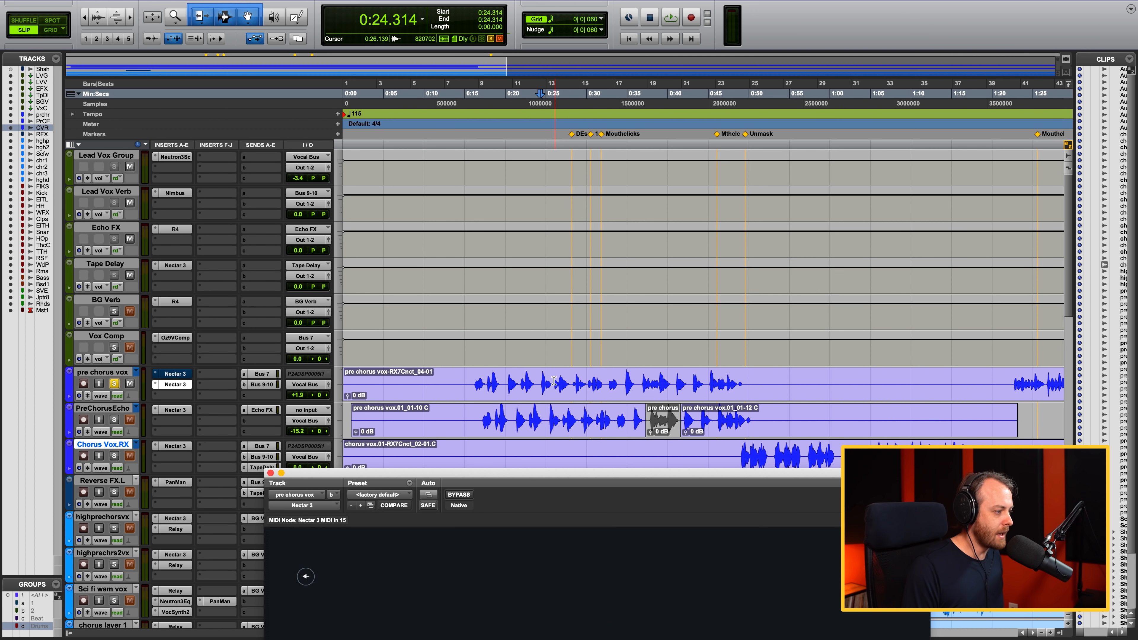
- Let the Vocal Assistant analyze the pre chorus phrase from about 0:25.8 to 0:32.4 and accept its suggested settings
drag(554, 380, 606, 383)
drag(648, 473, 648, 103)
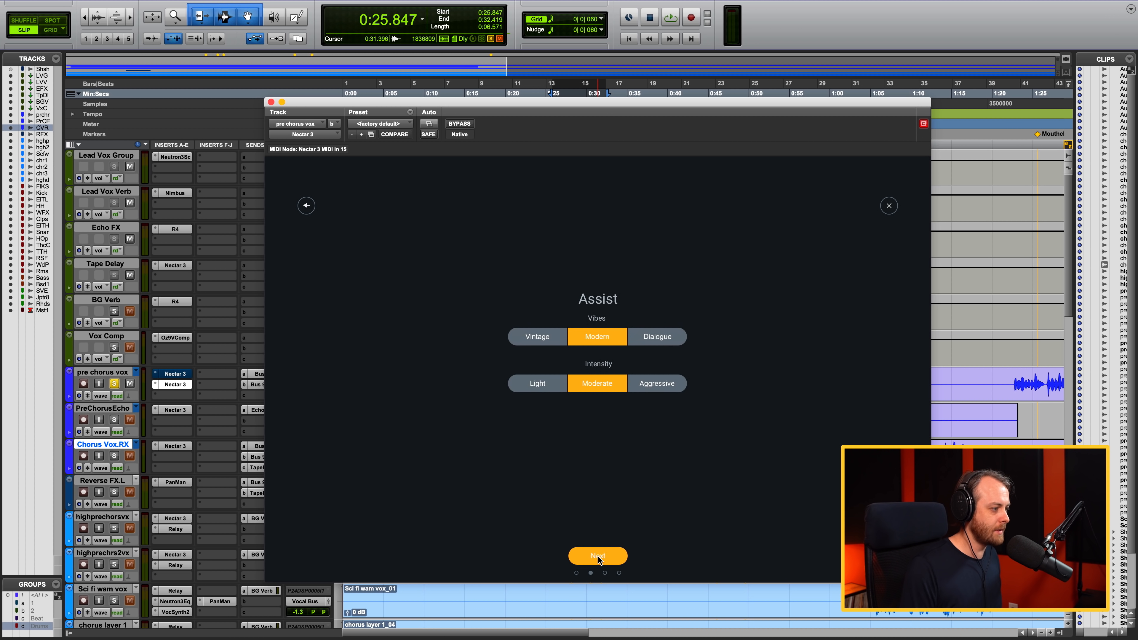
click(598, 556)
key(space)
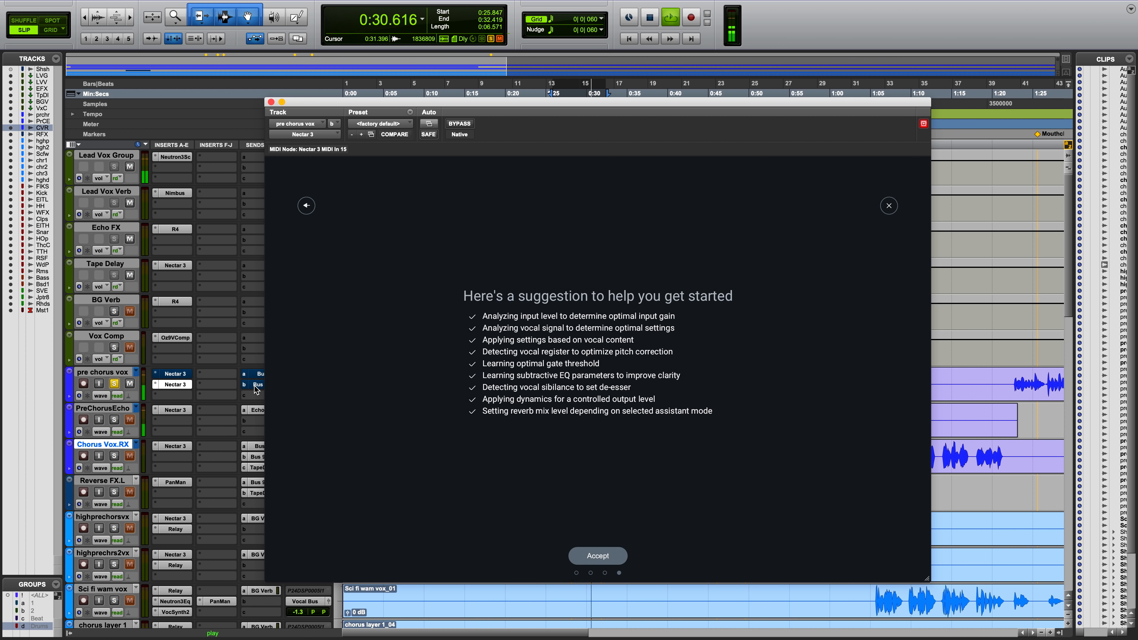
key(space)
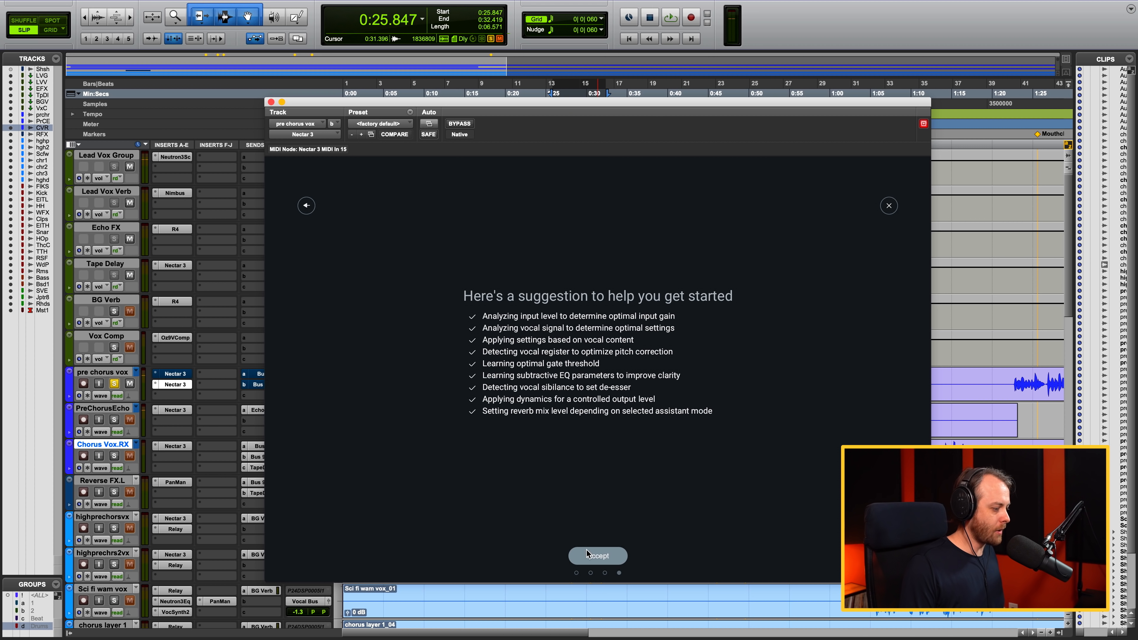
click(593, 558)
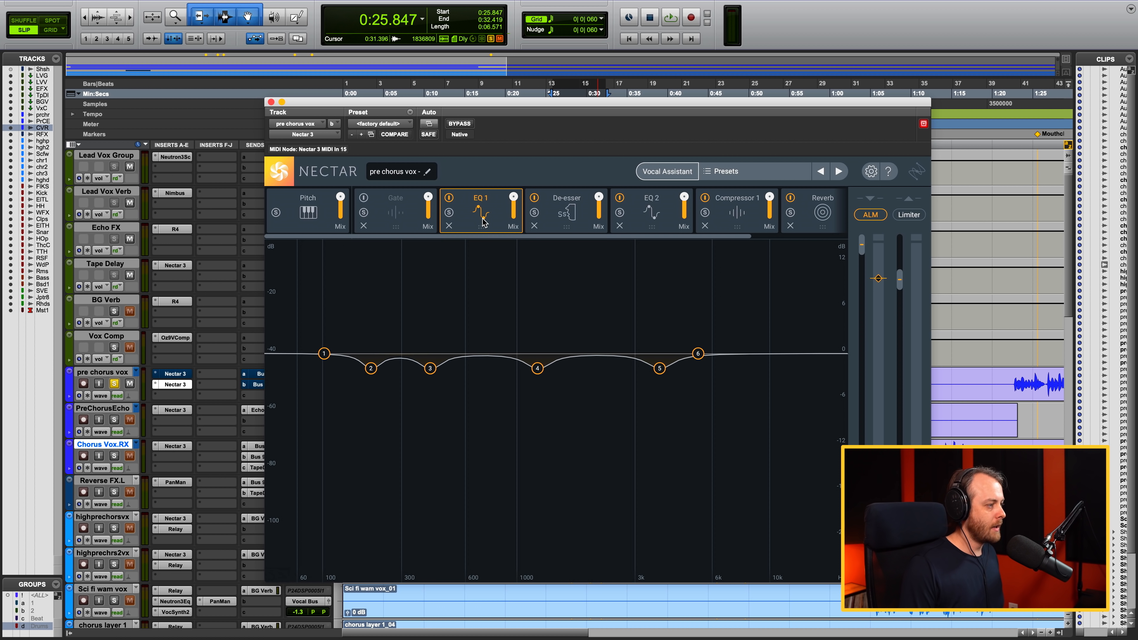
- Examine the De-esser, EQ 2, Compressor 1 and Reverb modules in the assistant's suggested chain
scroll(483, 222, right, 3)
click(511, 221)
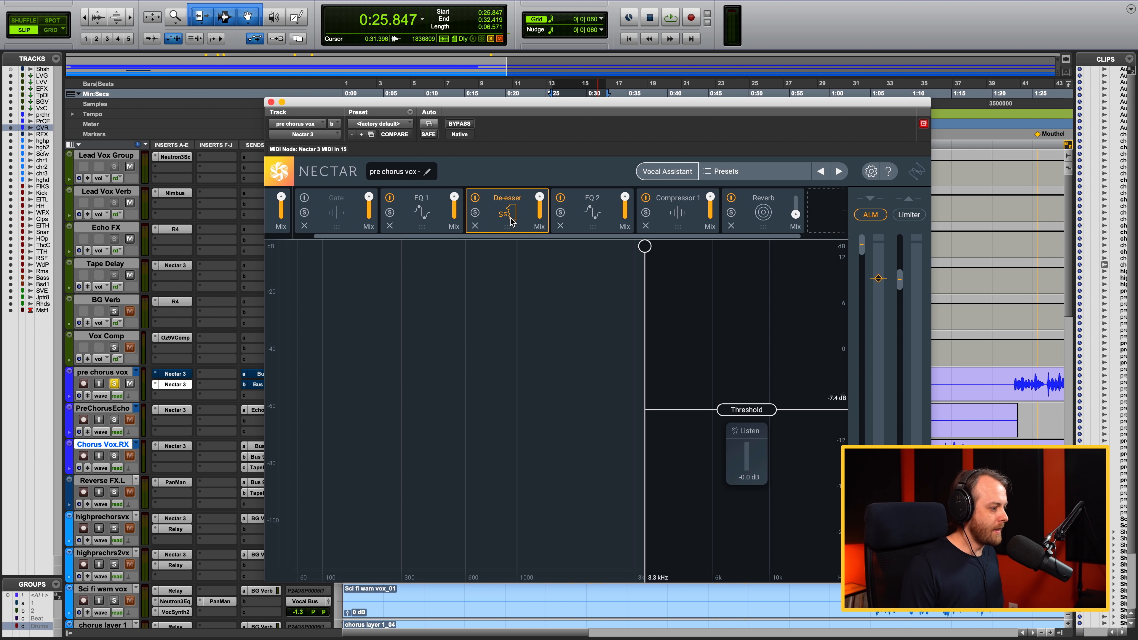
click(593, 218)
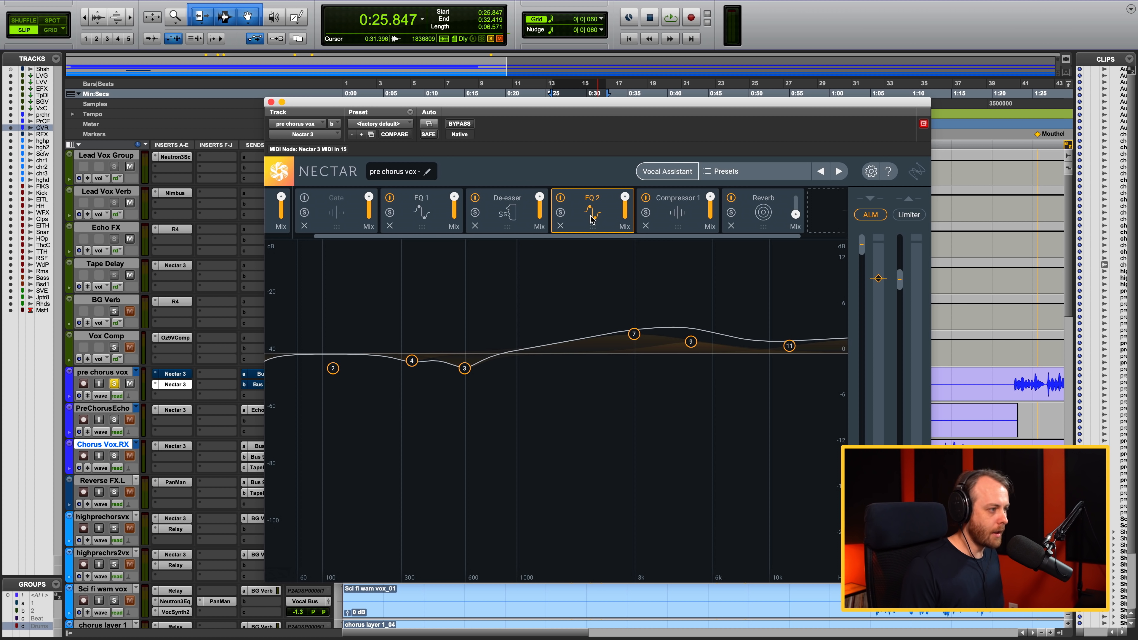
click(681, 211)
click(768, 212)
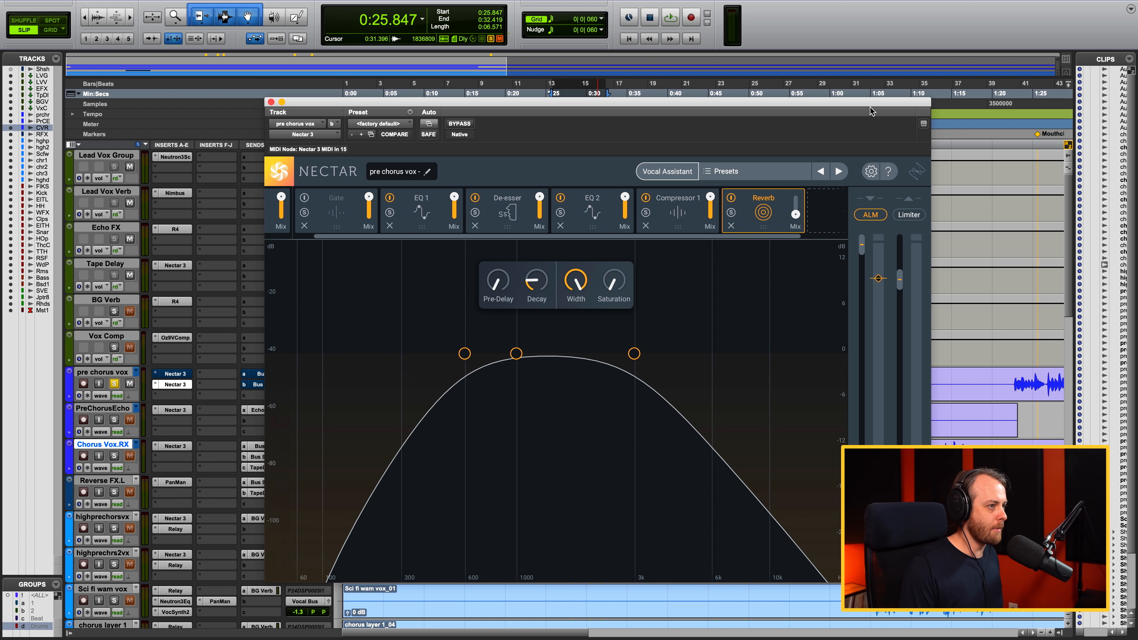
- Open the bypassed first Nectar 3 instance and arrange it beside the assistant-made one to compare their module chains
drag(869, 102, 1034, 141)
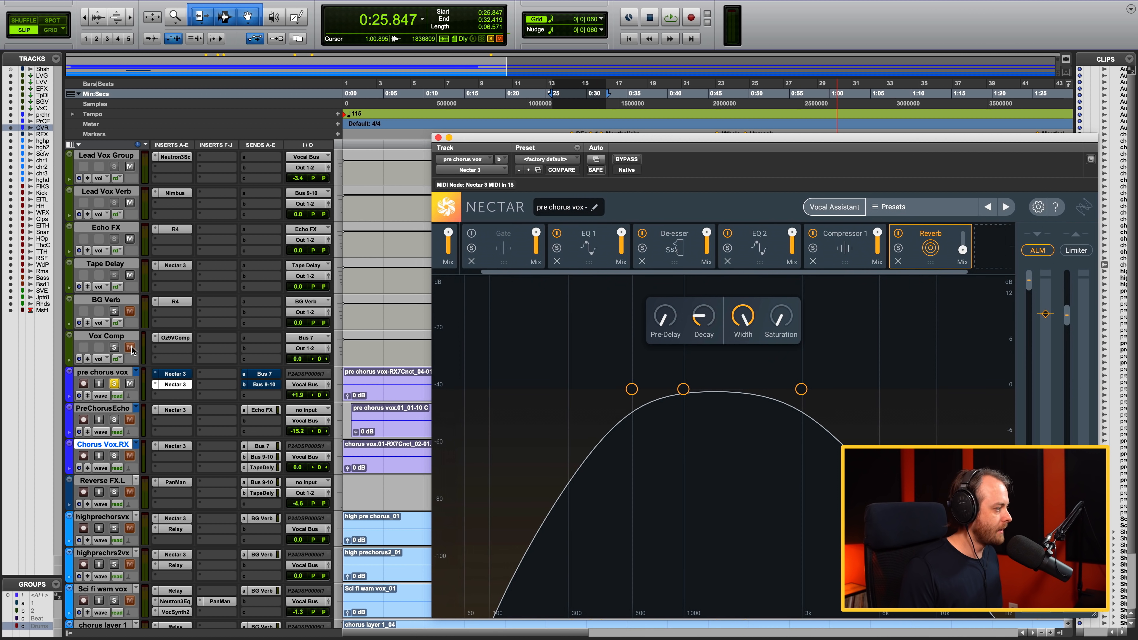
click(167, 374)
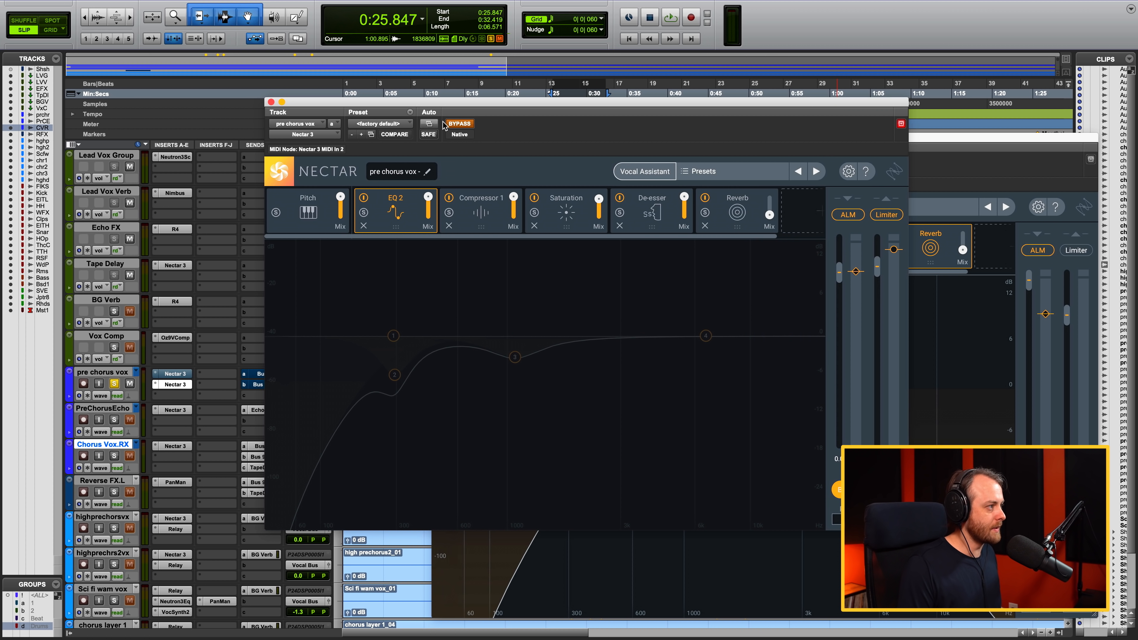
drag(441, 106, 256, 9)
click(822, 466)
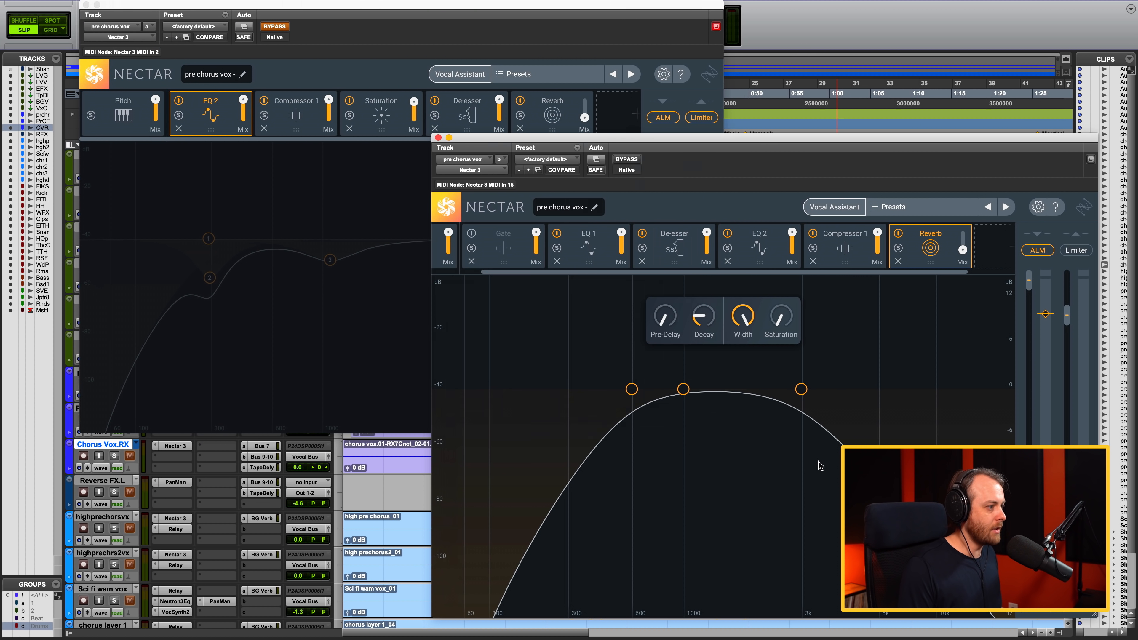
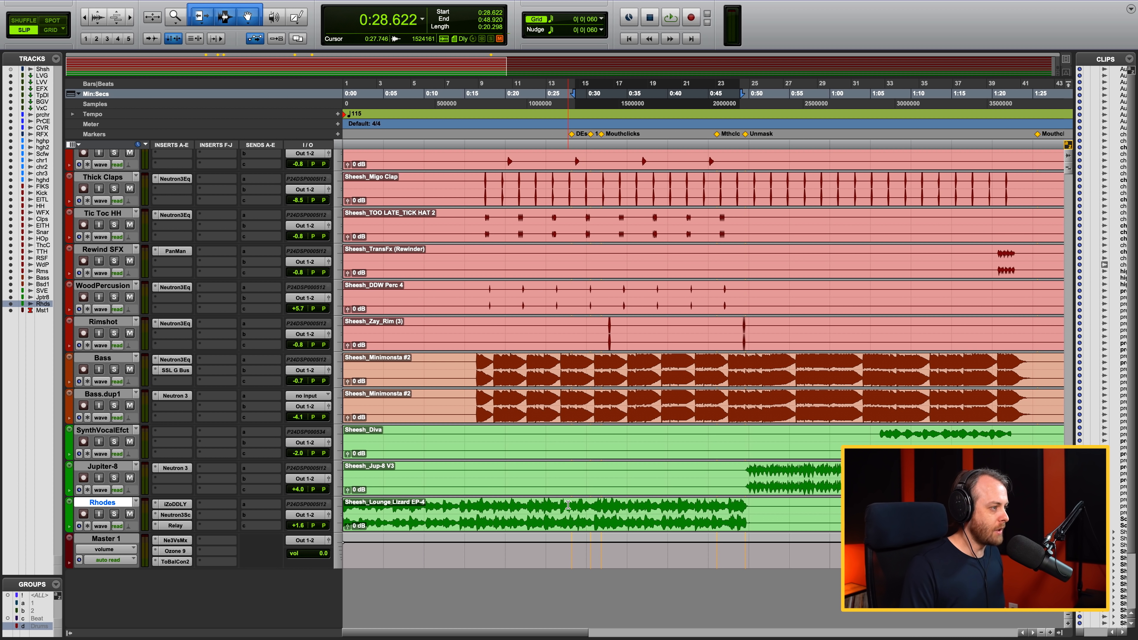
- Open Nectar 3 on the pre chorus vox track and start its Vocal Assistant in Unmask mode
scroll(568, 505, up, 15)
click(568, 380)
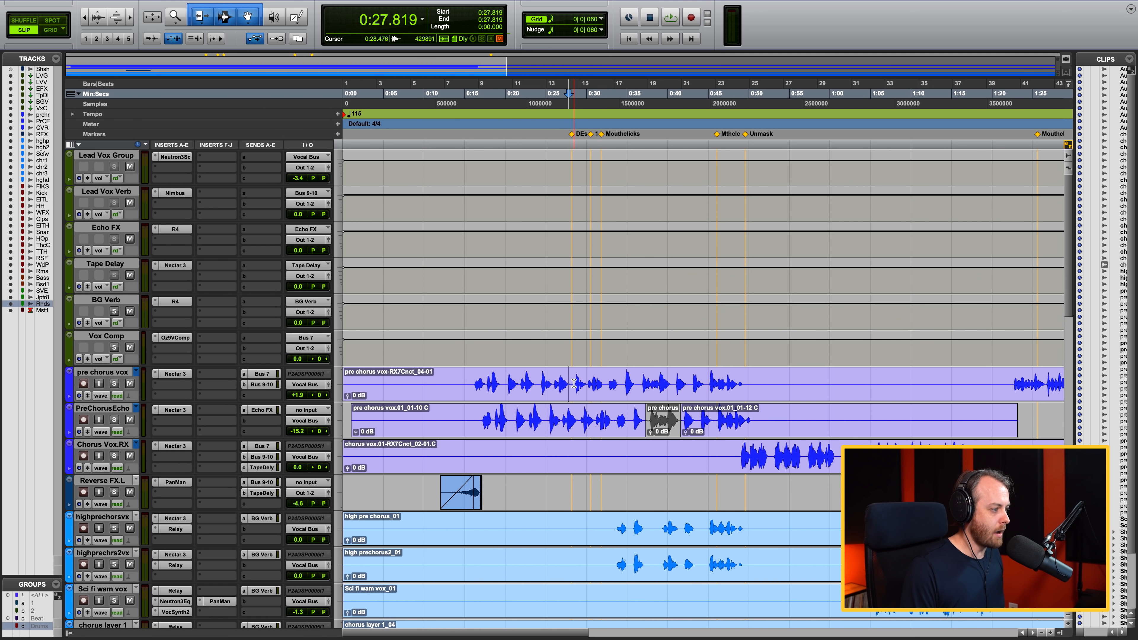
click(571, 400)
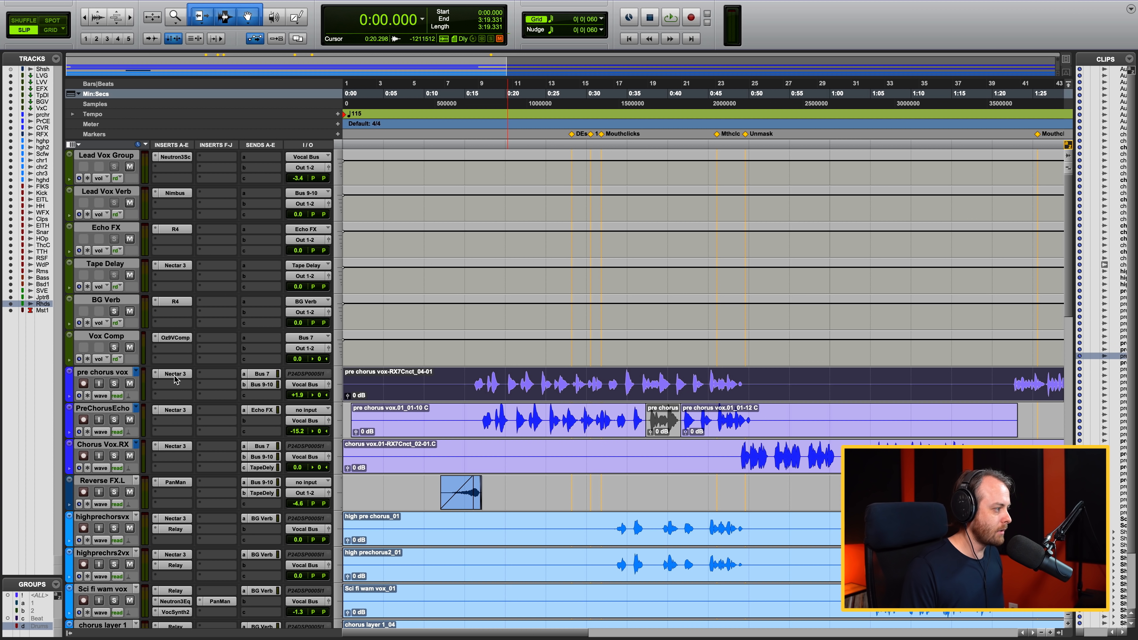
click(175, 375)
click(734, 204)
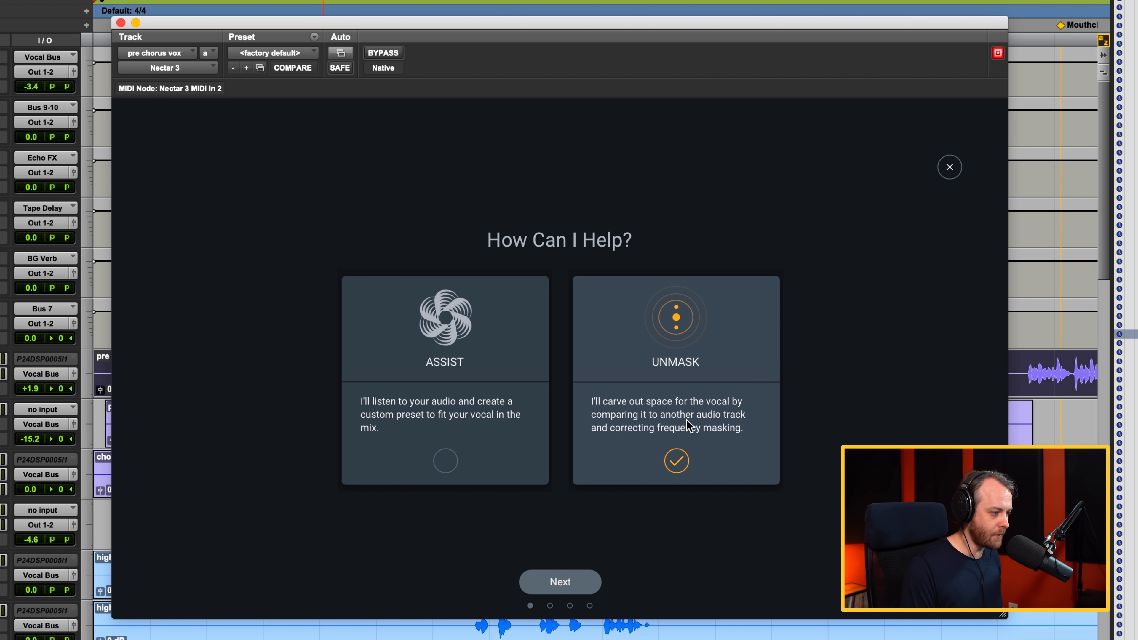
click(555, 579)
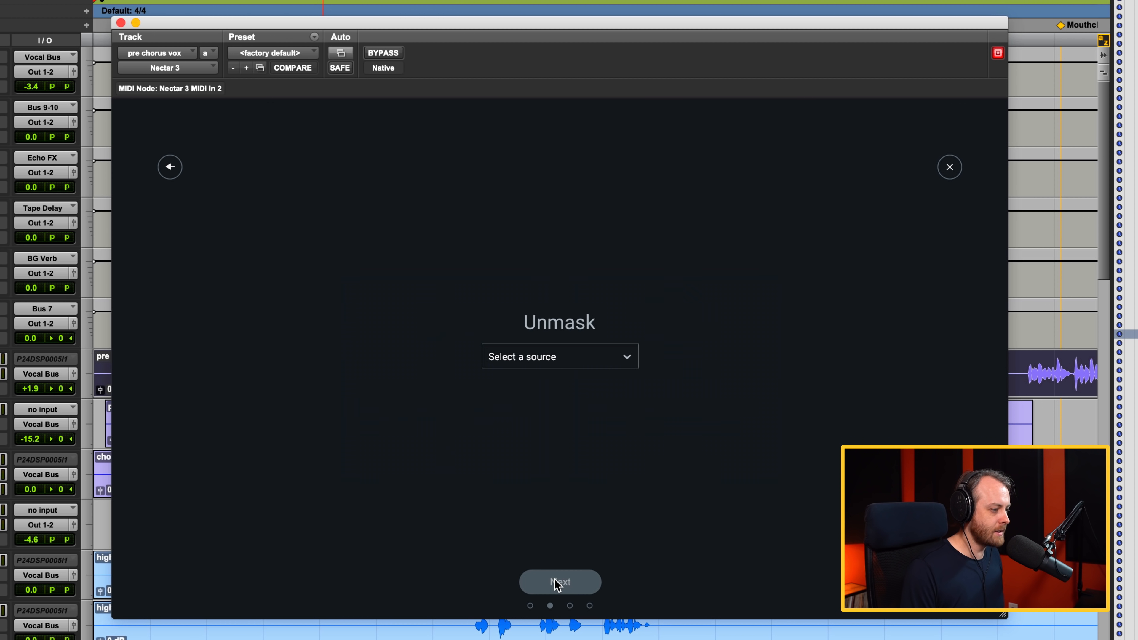
- Choose the Relay instance on the Rhodes track as the Unmask source
click(612, 363)
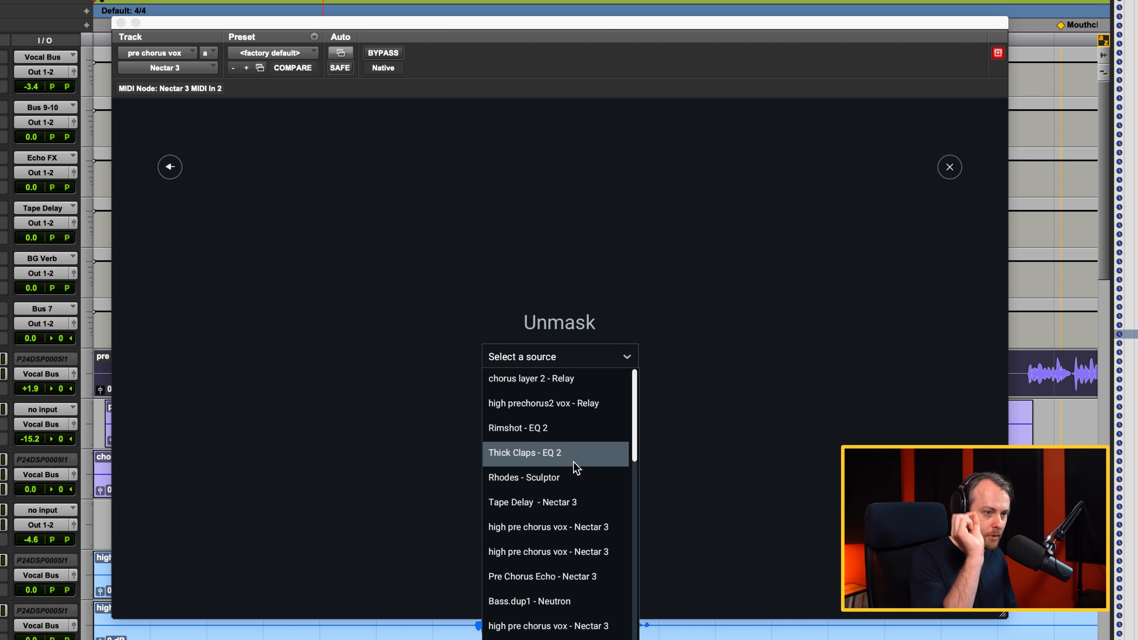
scroll(573, 462, down, 2)
scroll(573, 462, down, 6)
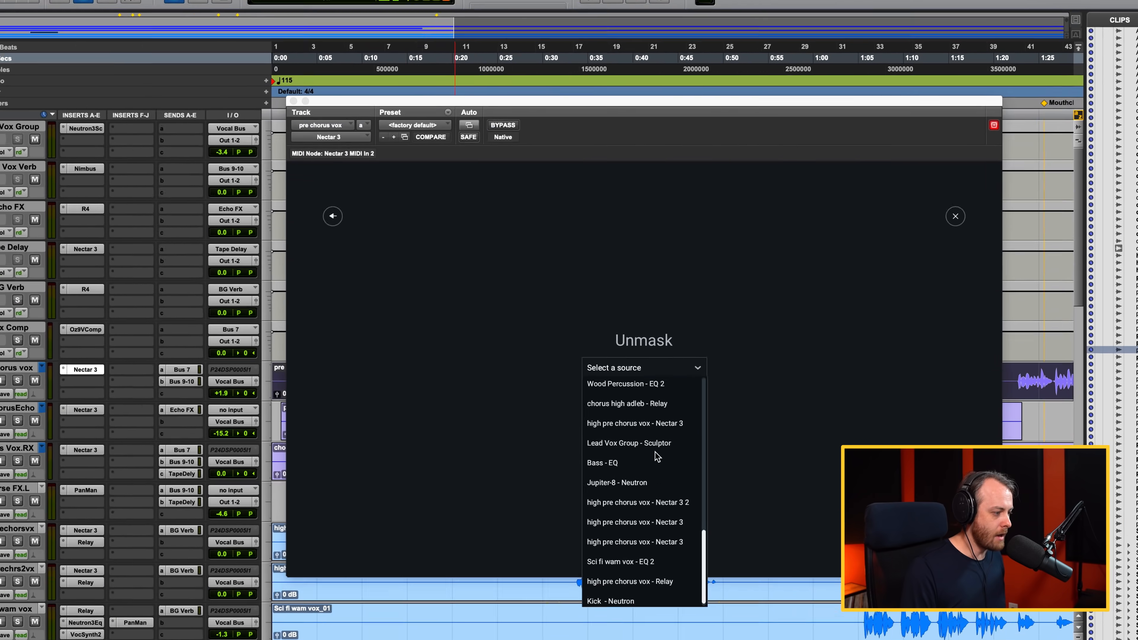
scroll(573, 461, up, 3)
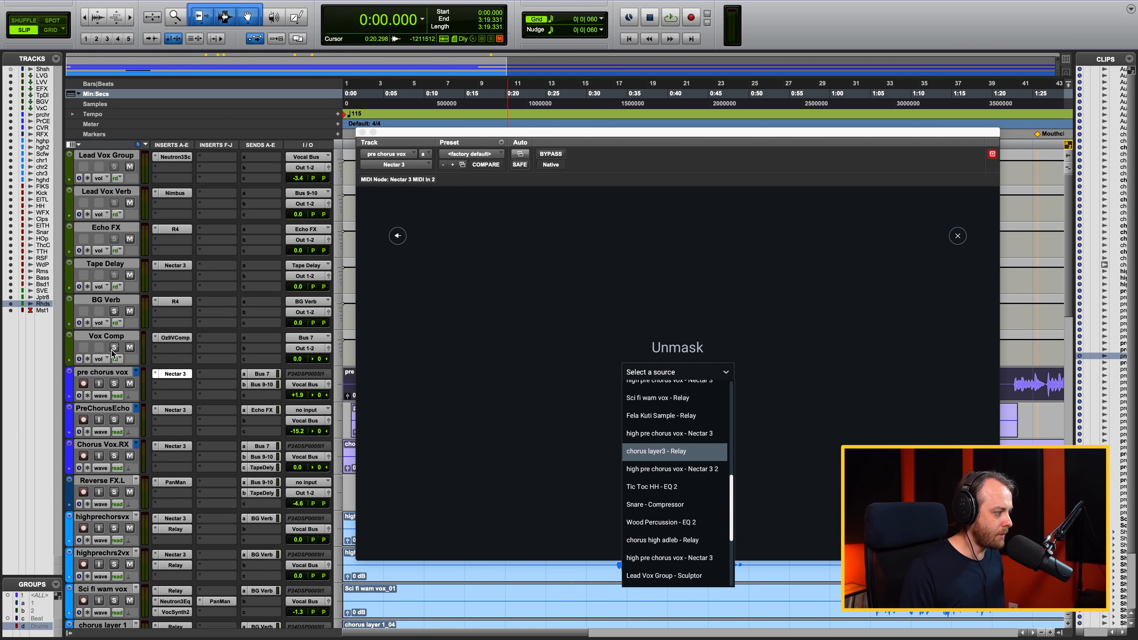
scroll(113, 354, down, 10)
scroll(646, 497, up, 5)
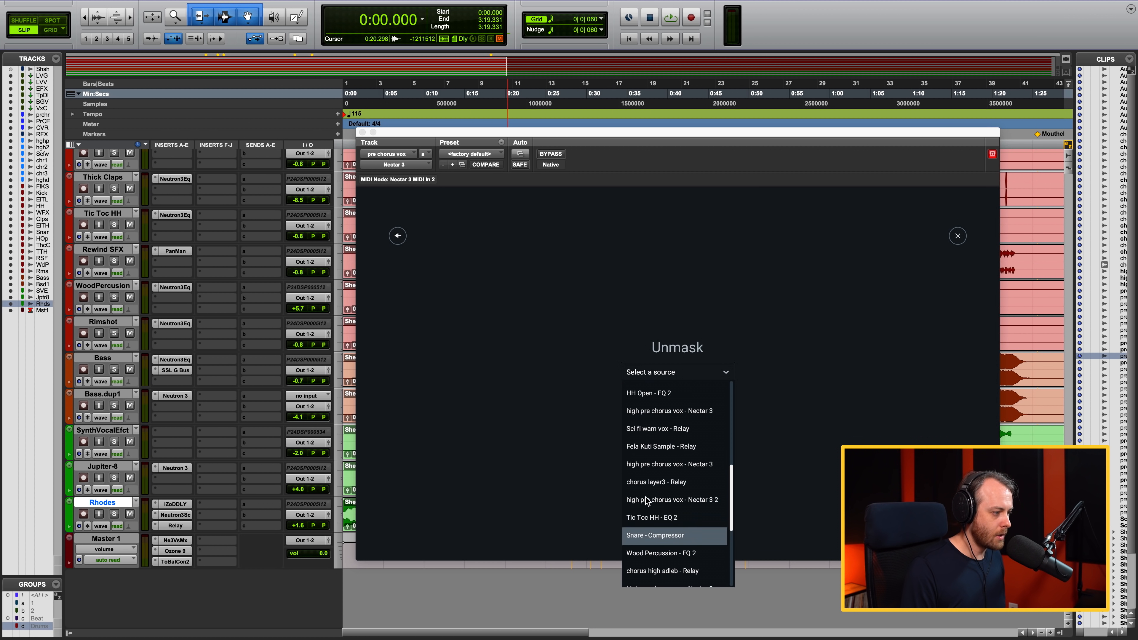
scroll(650, 489, up, 1)
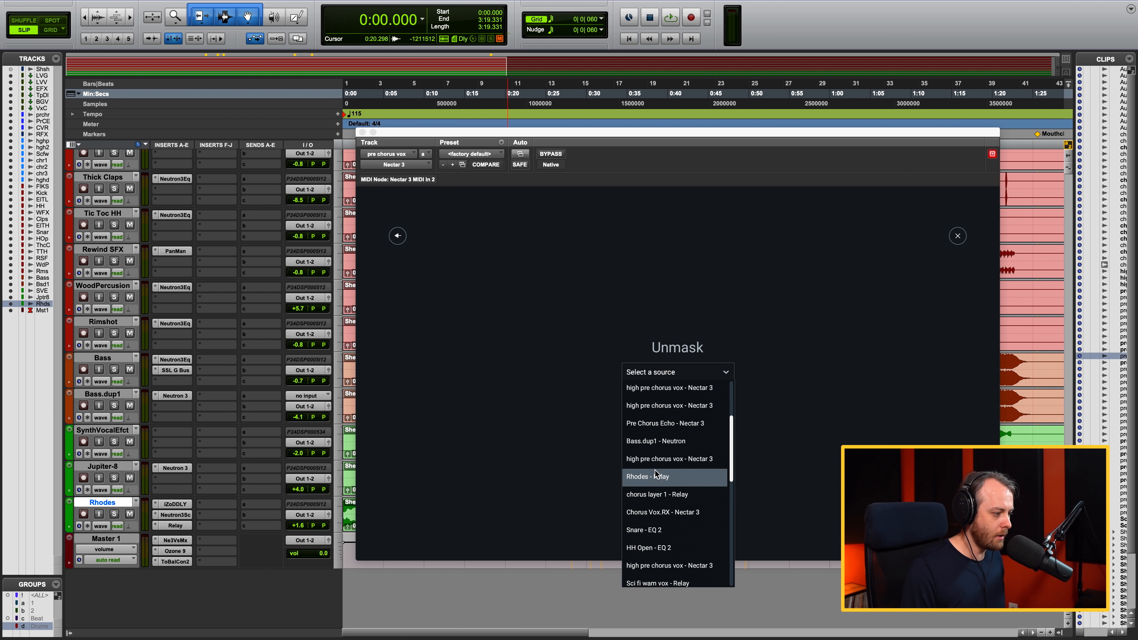
click(640, 480)
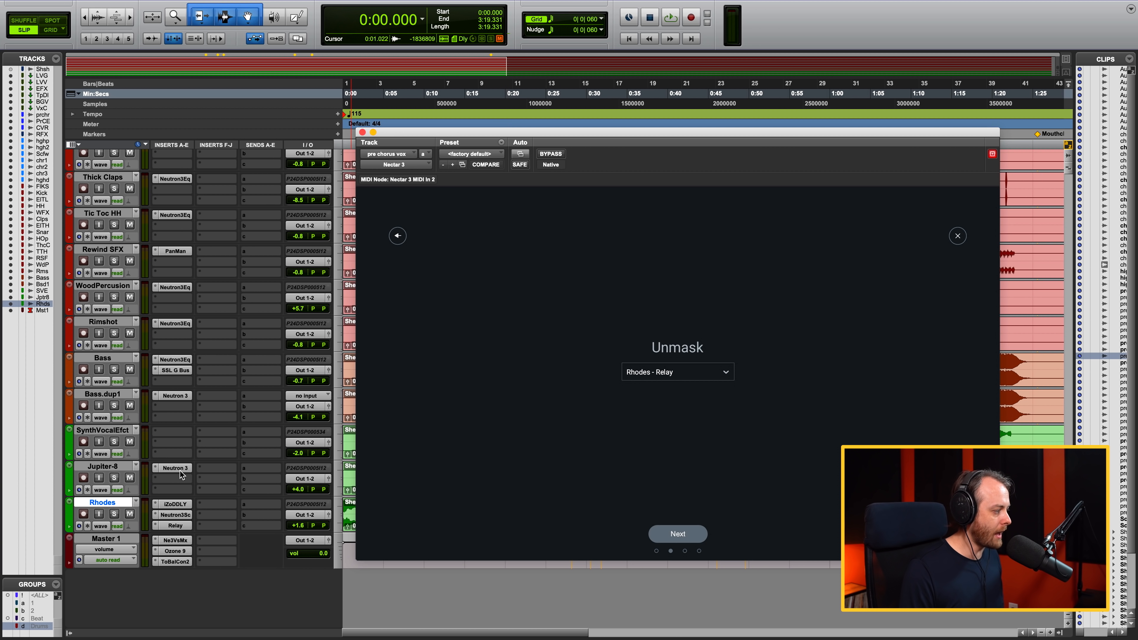
- Open Relay on the Rhodes track and rename its instance as "Rhodes - Relay Vocal Mix"
click(174, 527)
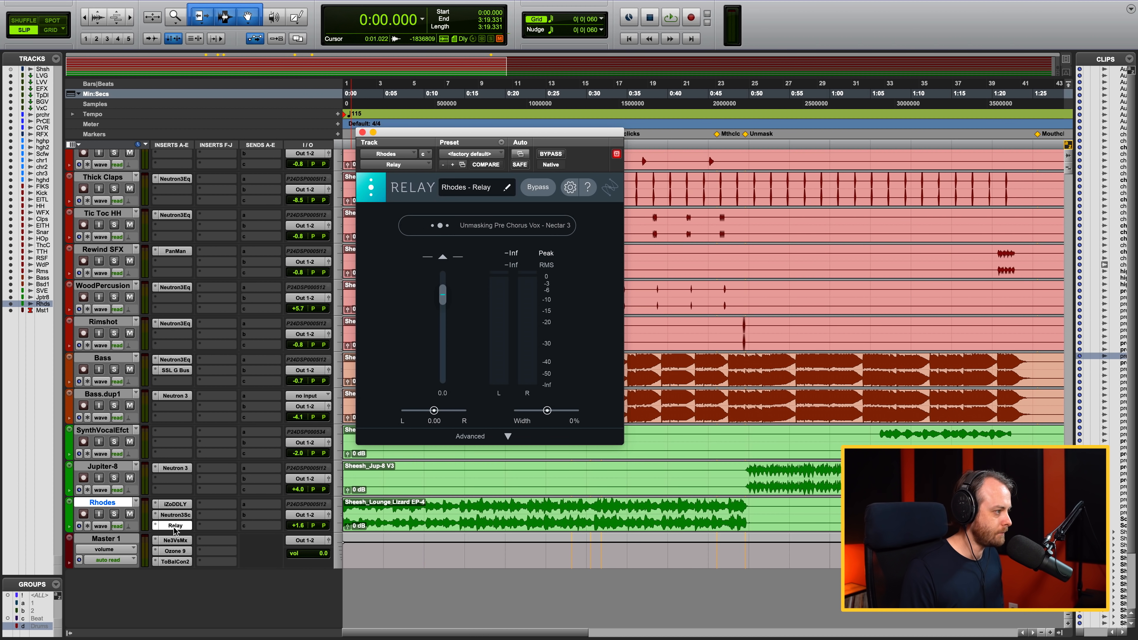
click(467, 191)
key(Right)
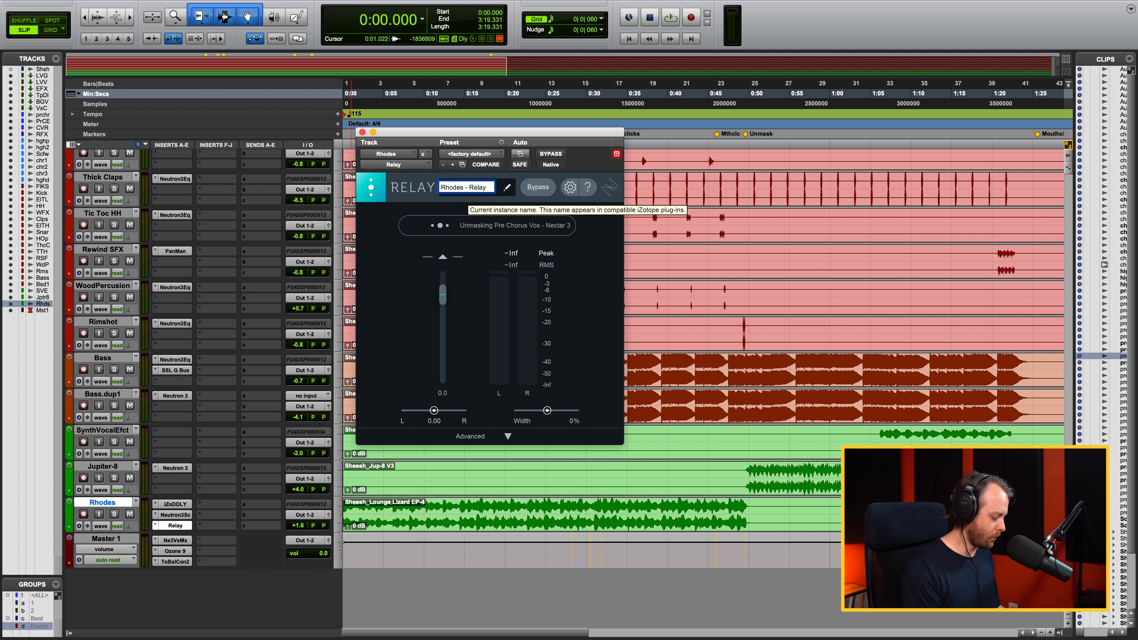
text(Vocal)
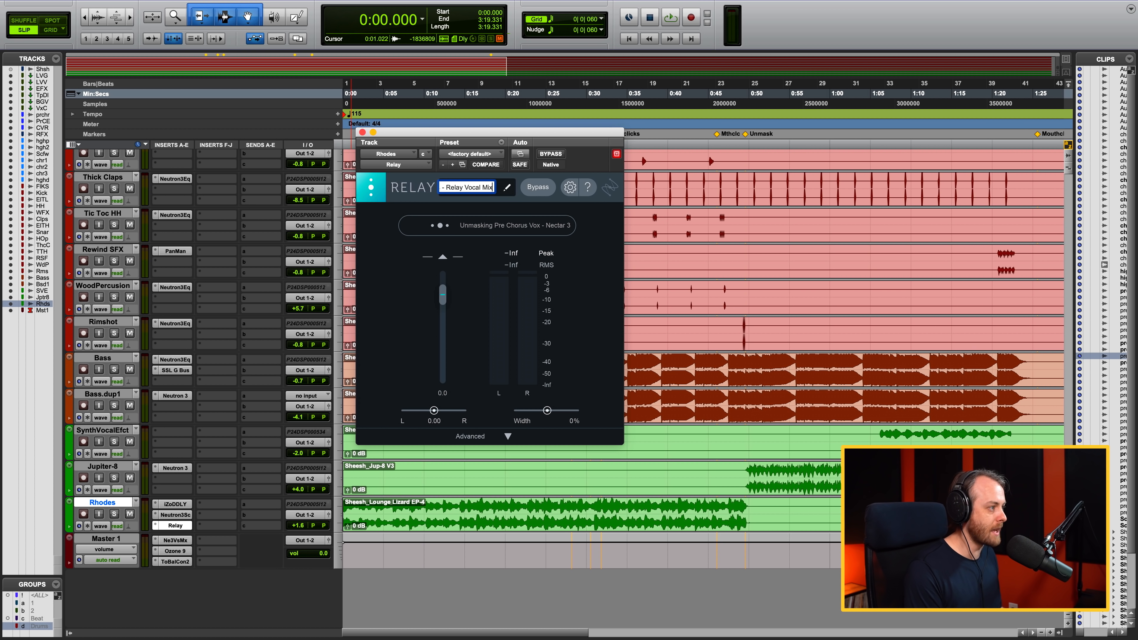
text( Mix)
key(Return)
- Return to Nectar 3 on the pre chorus vox track and select "Rhodes - Relay Vocal Mix" as the Unmask source
scroll(210, 305, up, 15)
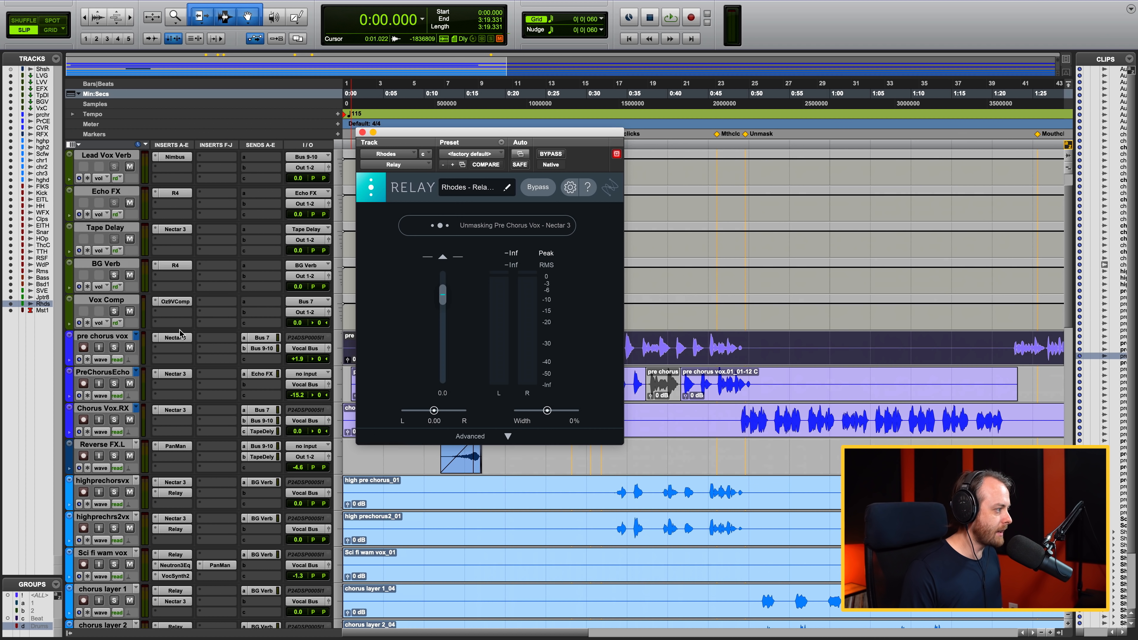
click(173, 339)
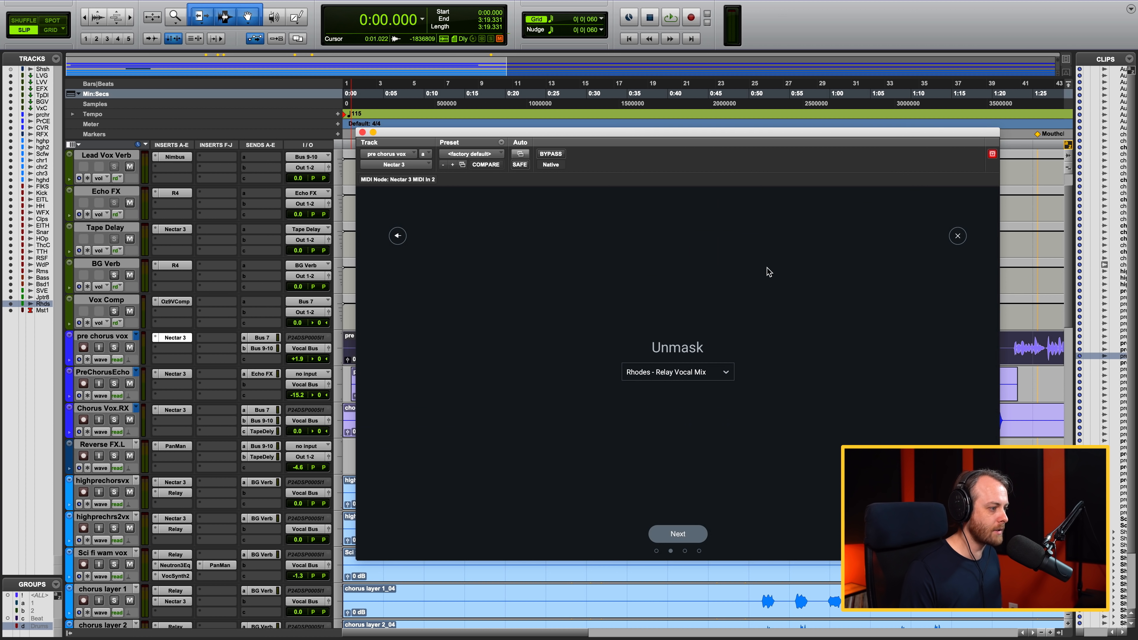
click(643, 373)
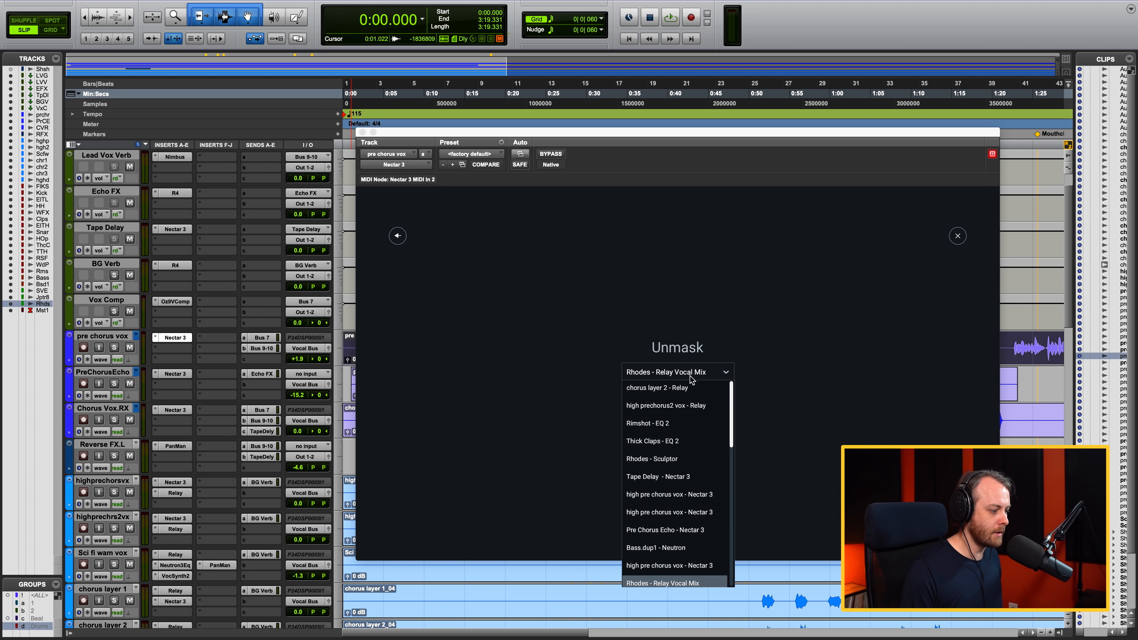
scroll(686, 516, down, 2)
click(685, 548)
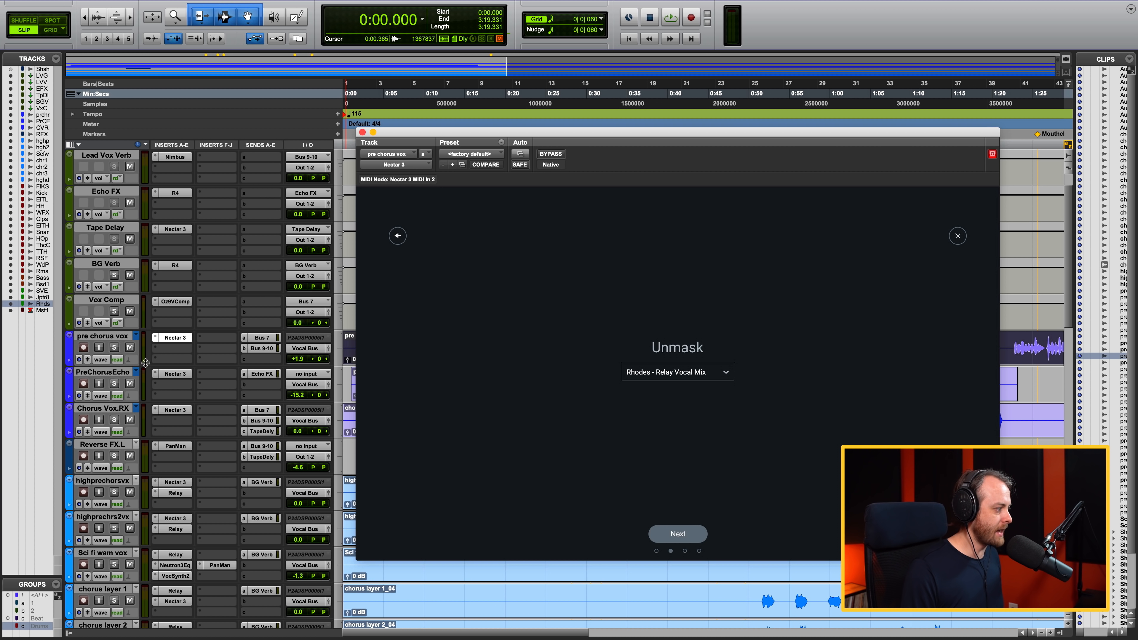
- Solo the pre chorus vox with the Rhodes, run the Unmask analysis during playback, accept its suggestion and stop playback
click(114, 348)
scroll(123, 372, down, 10)
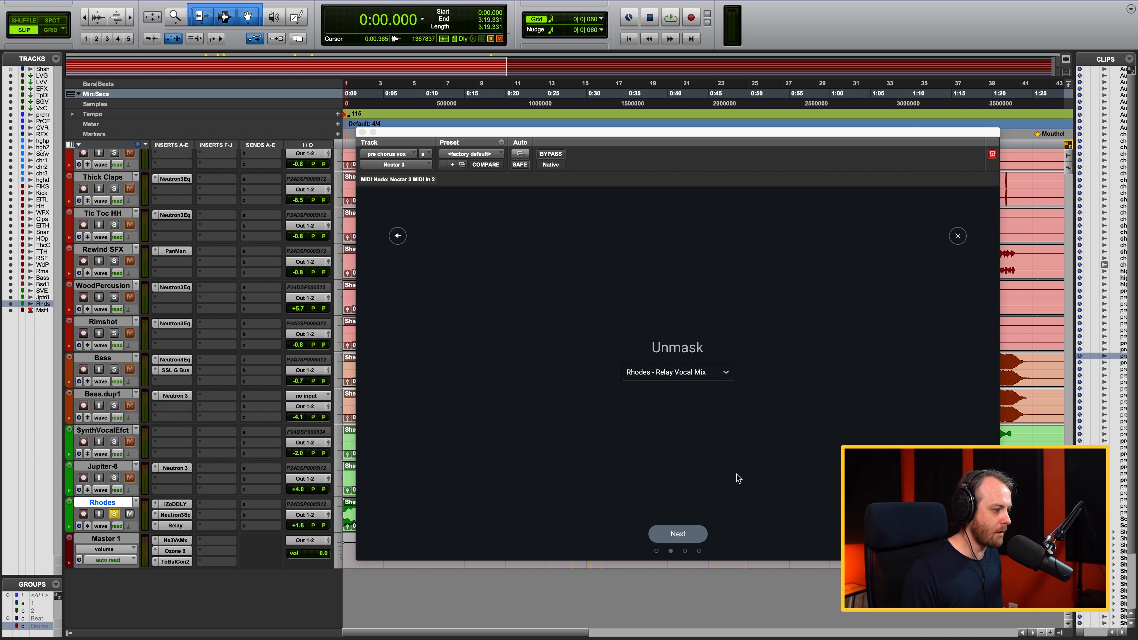
click(678, 533)
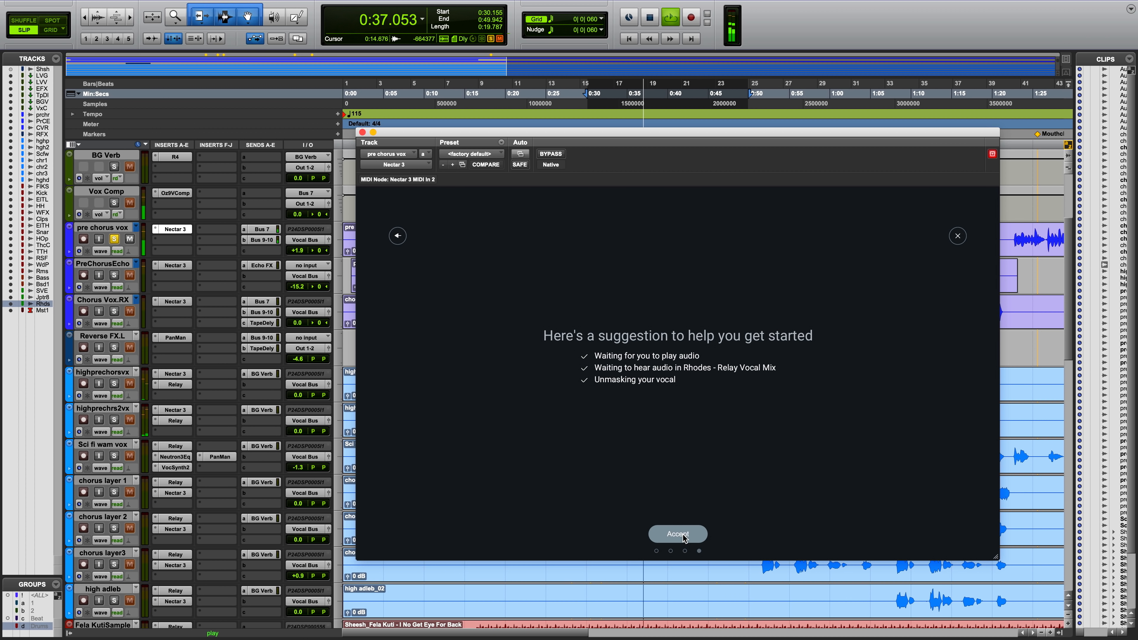
click(684, 538)
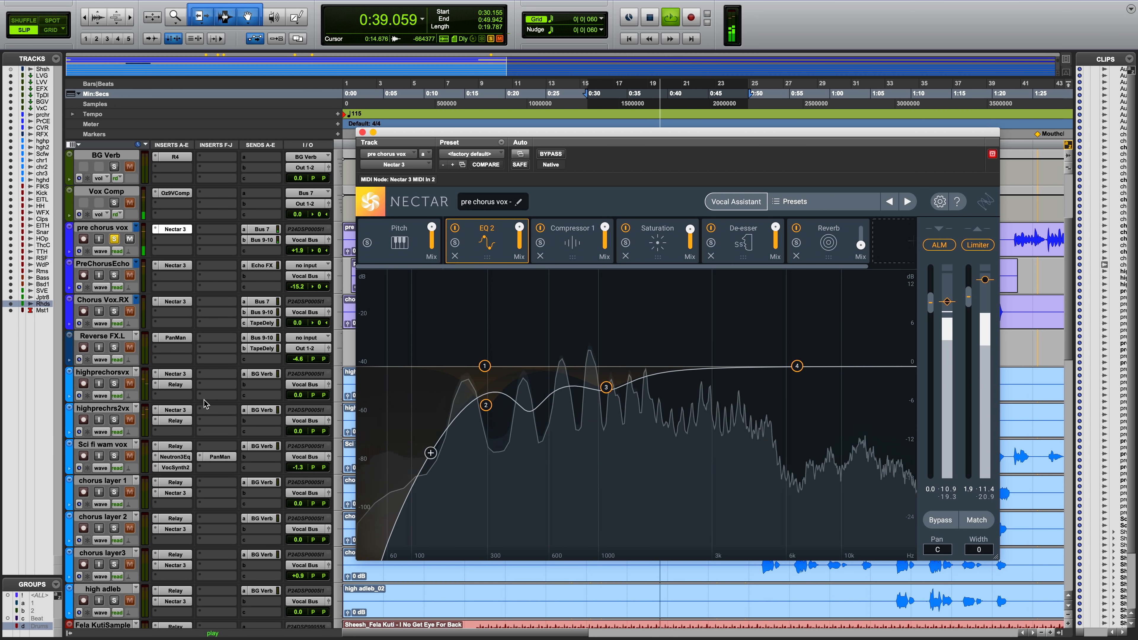
key(space)
- Reopen Relay on the Rhodes track, move its window clear of the track controls, and switch Unmask processing off and on again
scroll(204, 403, down, 1)
scroll(203, 403, down, 10)
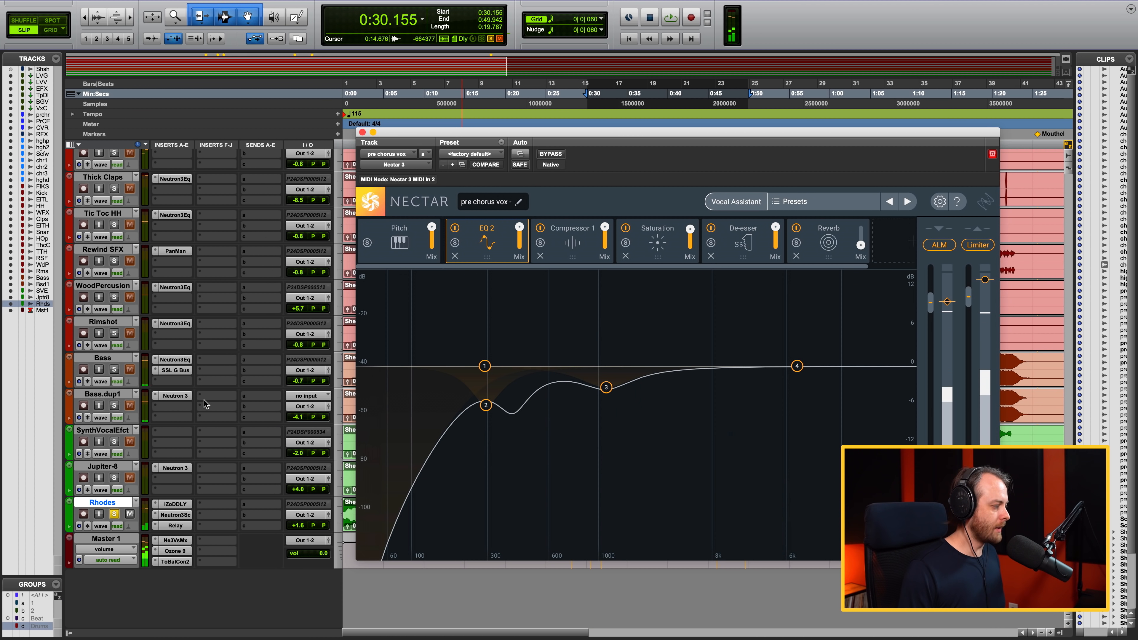
click(177, 527)
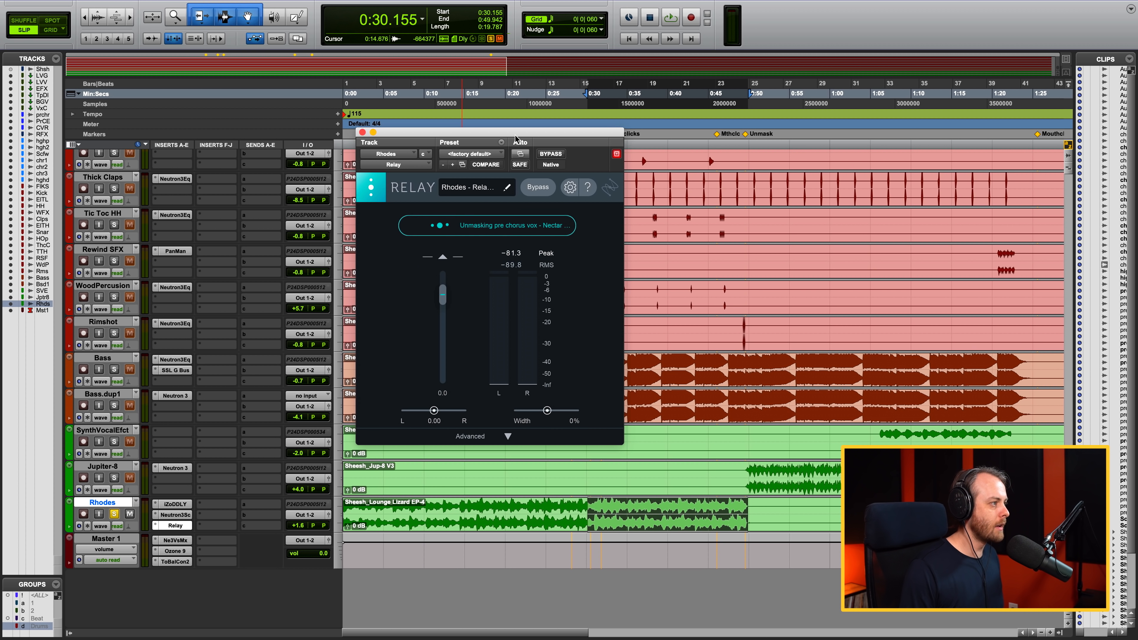
drag(514, 136, 619, 157)
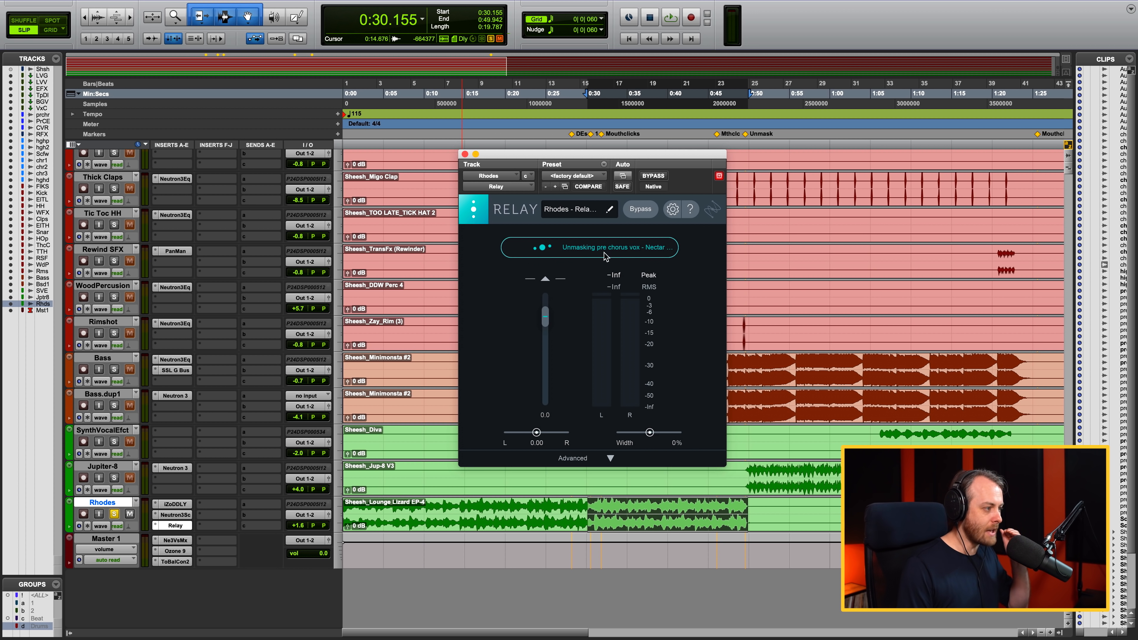
click(580, 254)
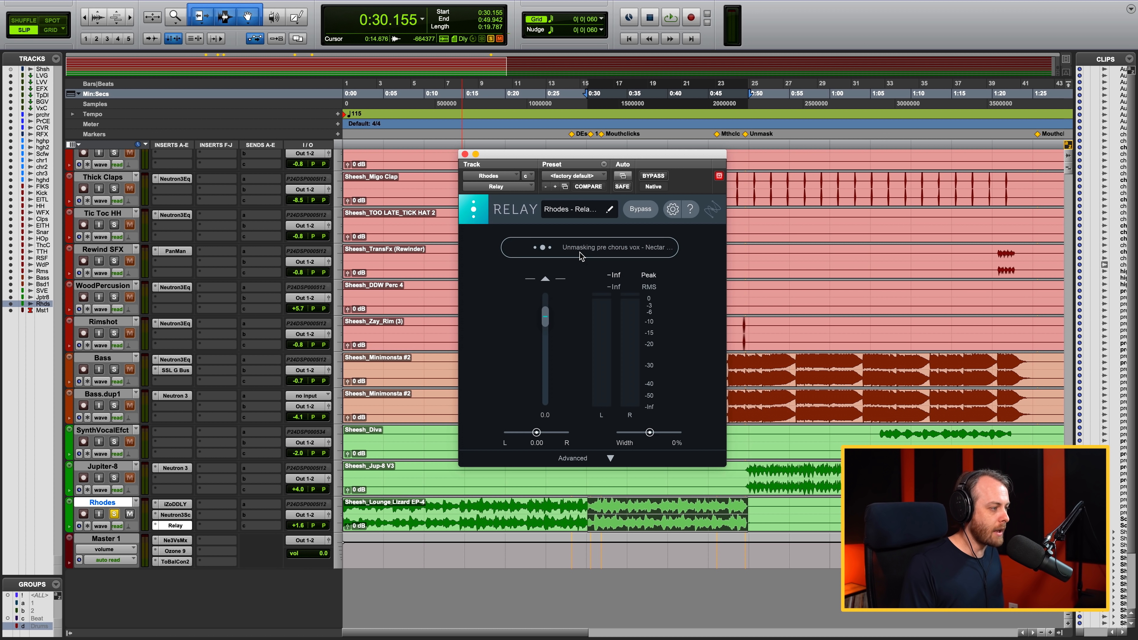
click(580, 253)
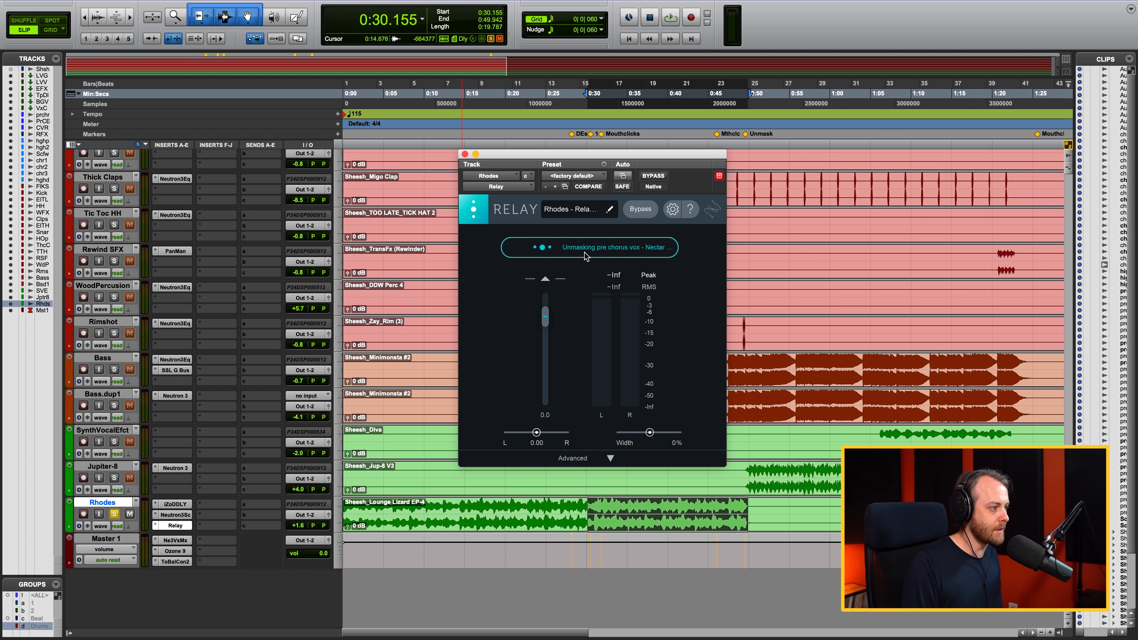
- Play the mix from about 0:30.2 and compare the Rhodes with Relay's Unmask processing off and on, then stop playback
key(space)
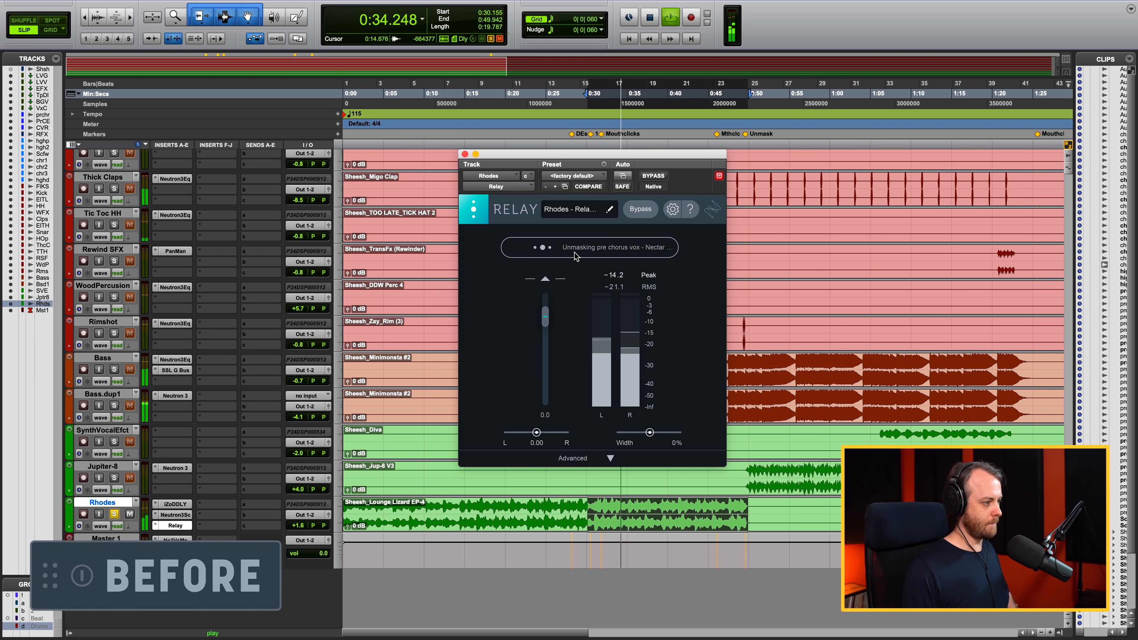
click(574, 253)
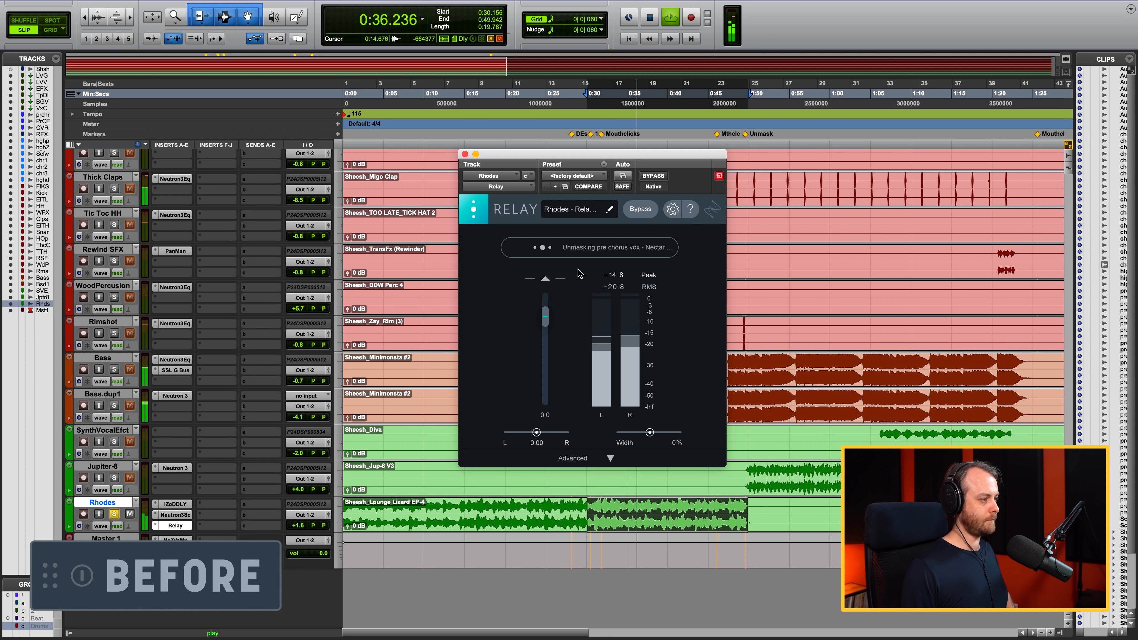
click(578, 251)
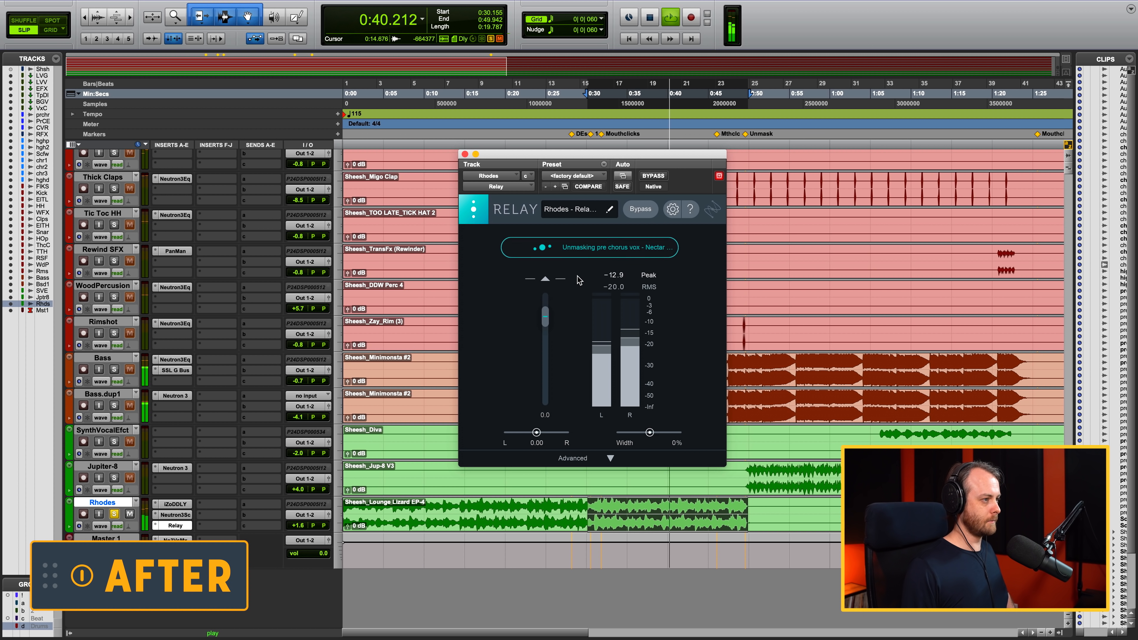
click(579, 251)
click(579, 250)
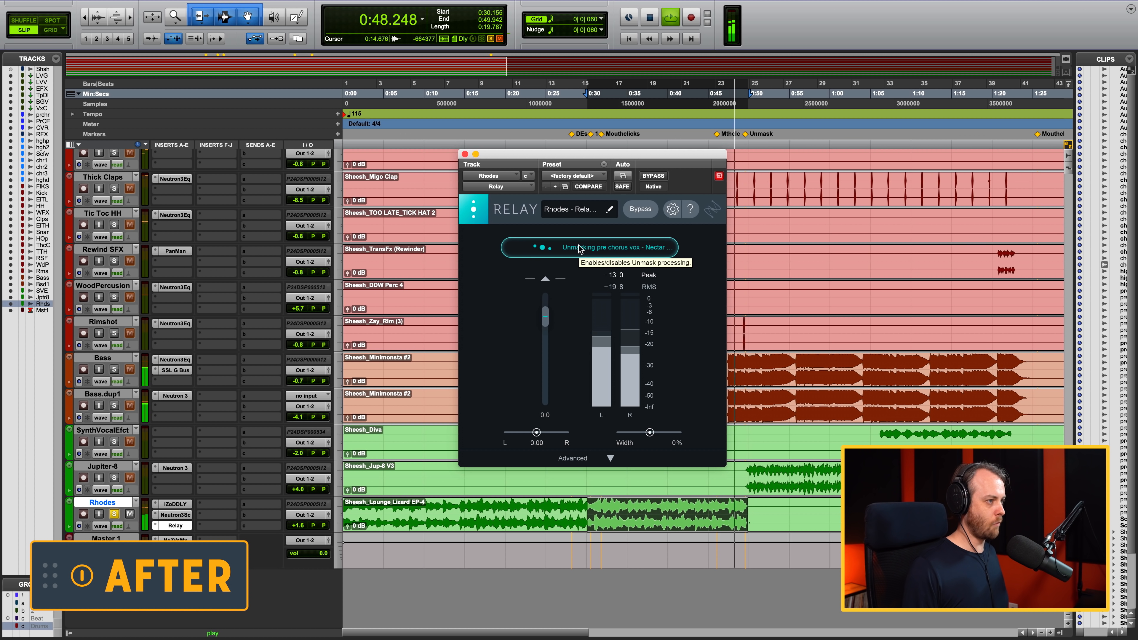
key(space)
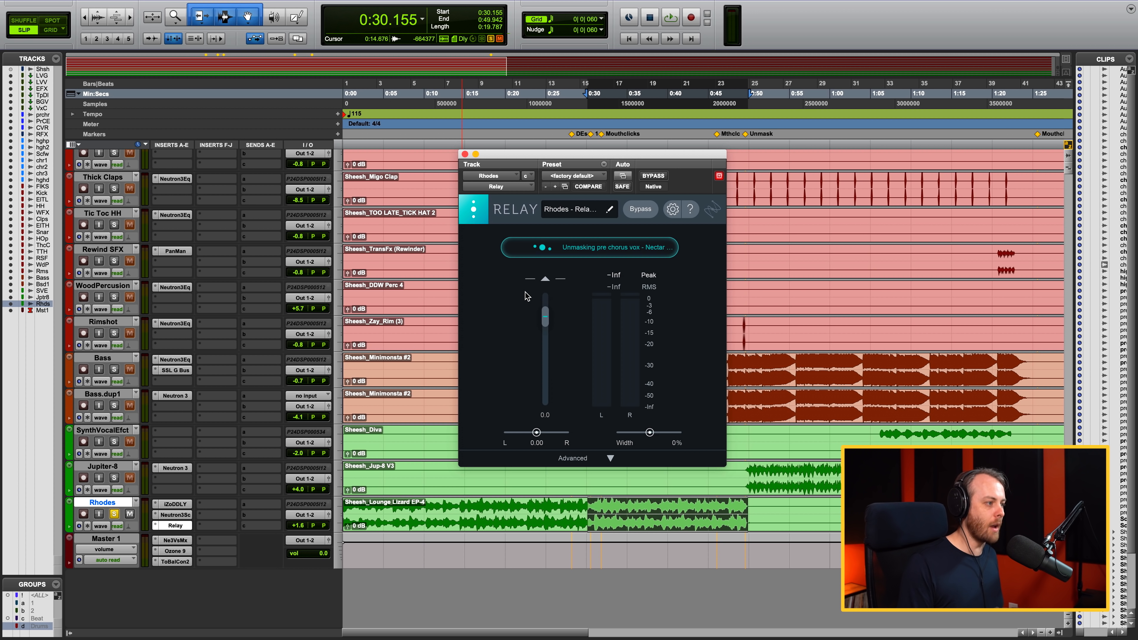
- Play the soloed Rhodes from 0:30.155, switch Relay's Unmask processing off and on repeatedly to compare, then stop playback
click(554, 254)
key(space)
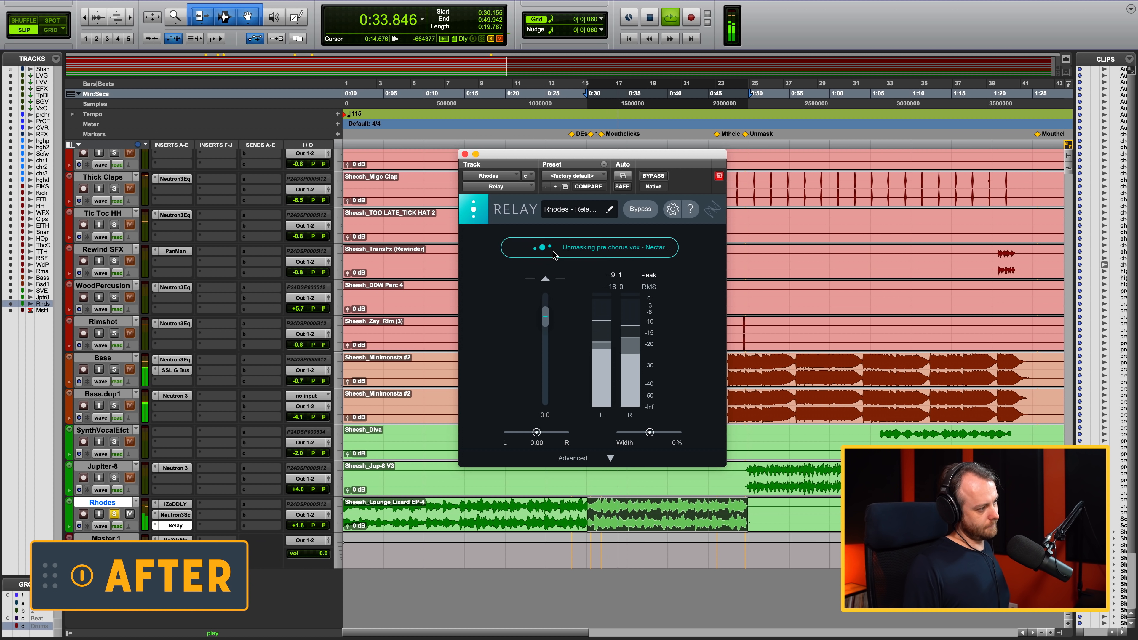
click(554, 254)
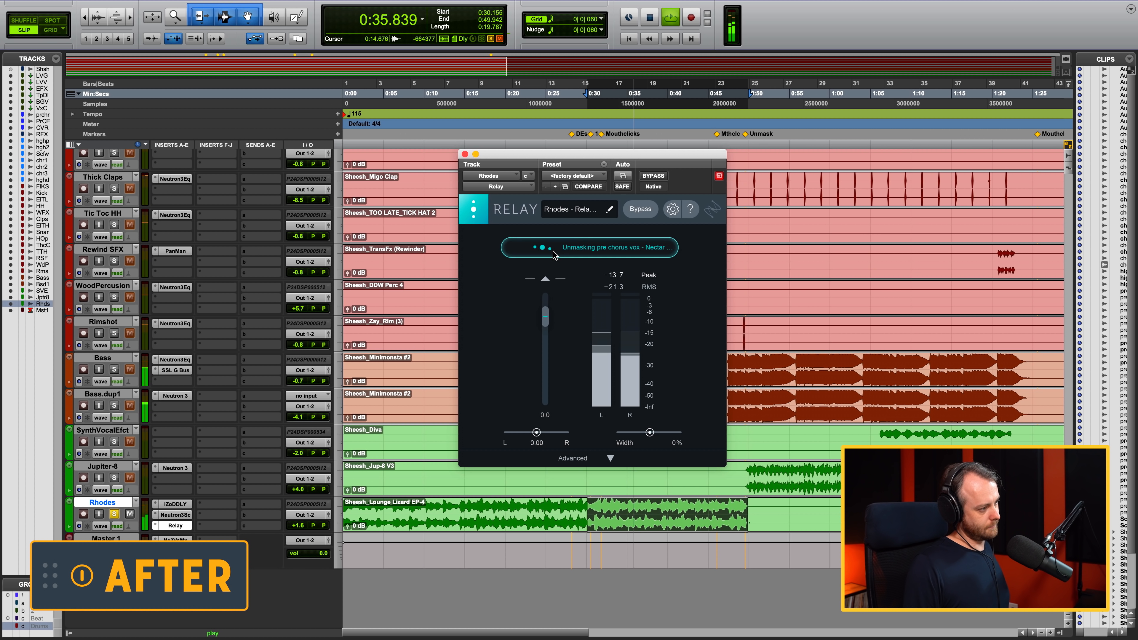
click(554, 254)
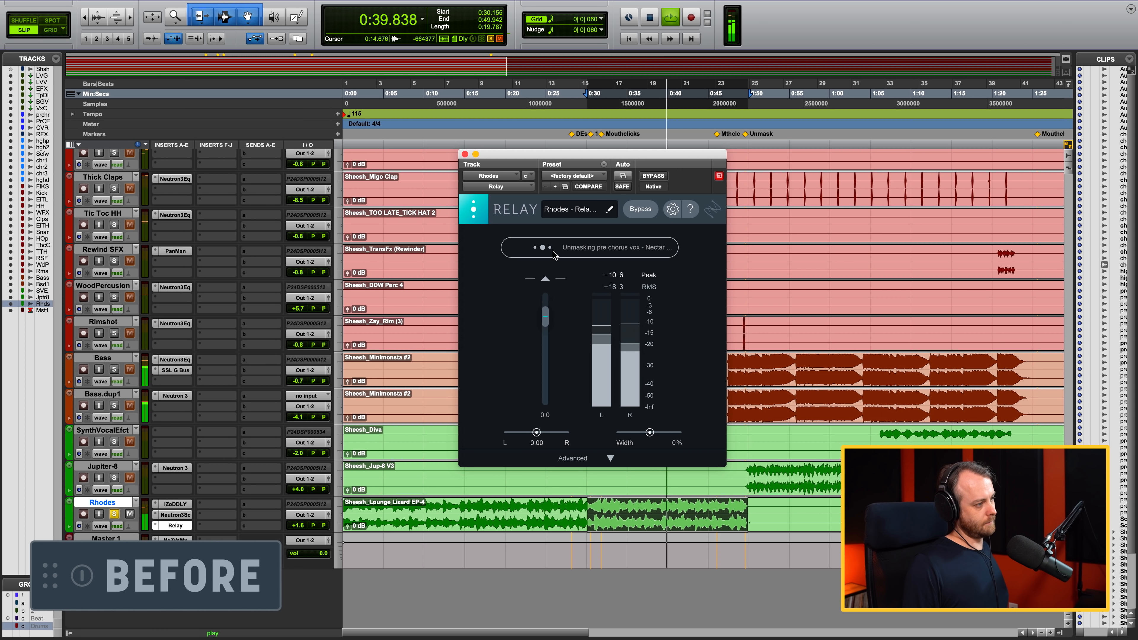
click(554, 254)
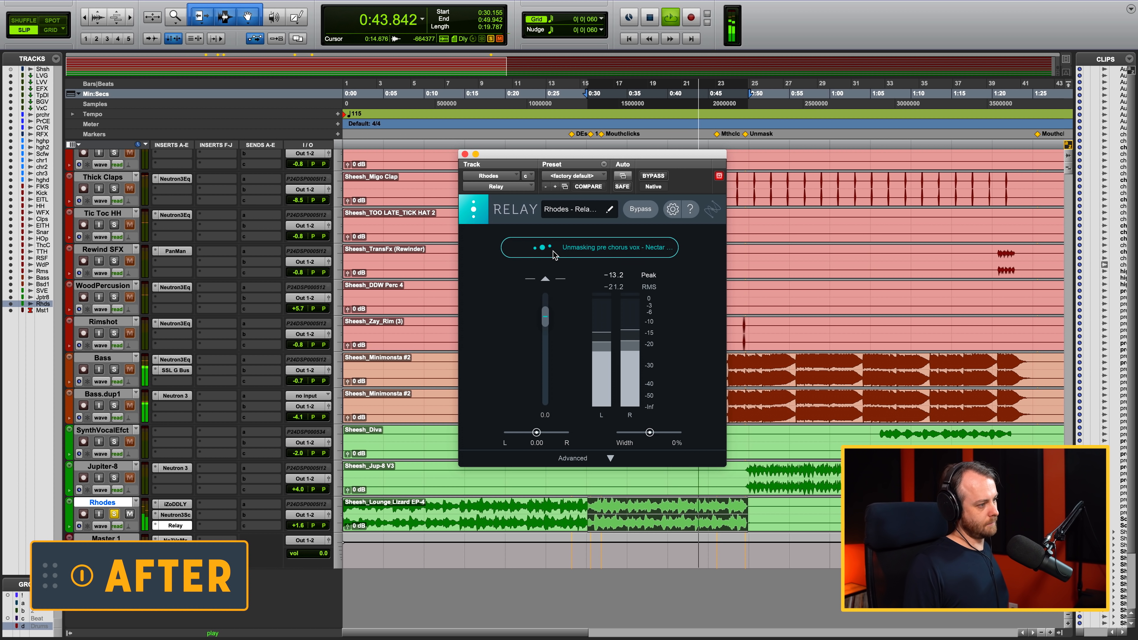
click(554, 254)
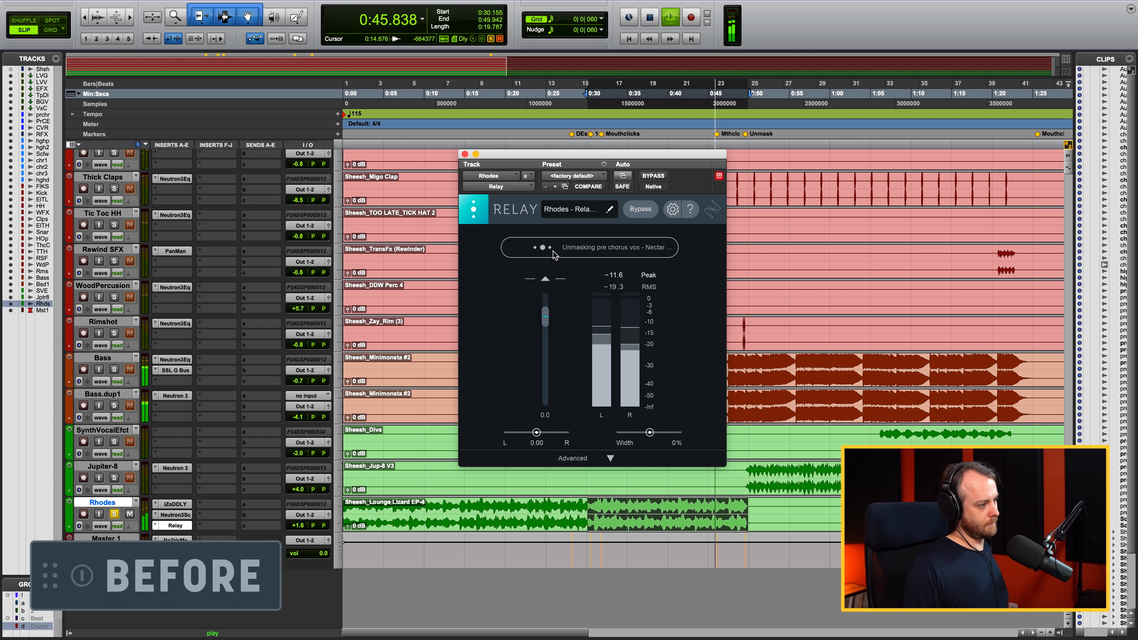
click(554, 254)
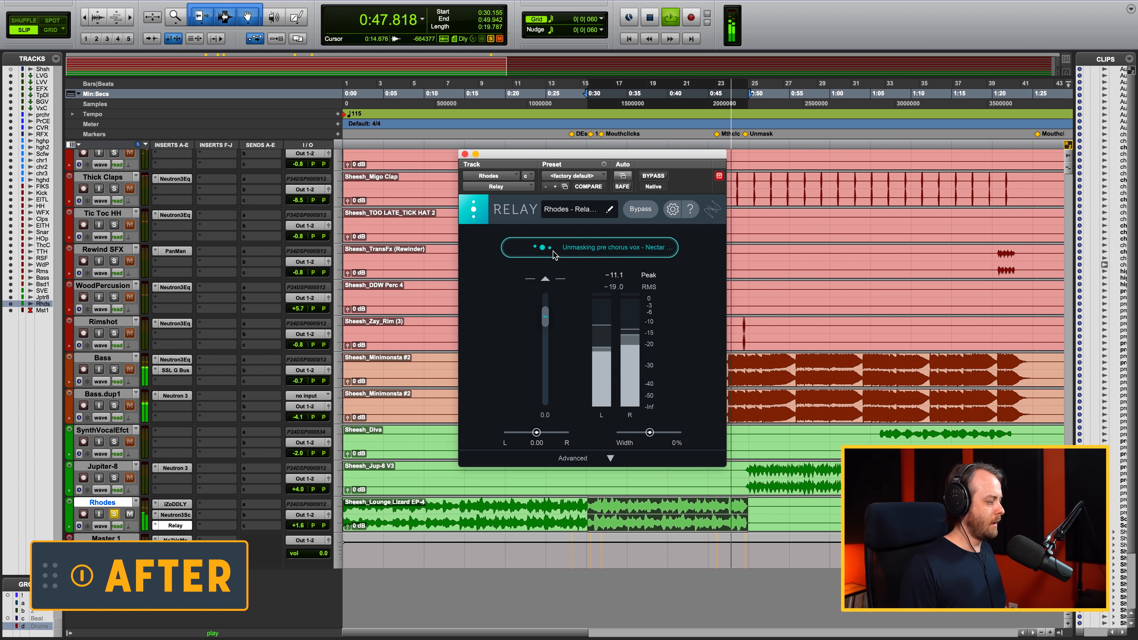
key(space)
- Unsolo the Rhodes, close Relay, and unsolo the pre chorus vox track
click(115, 514)
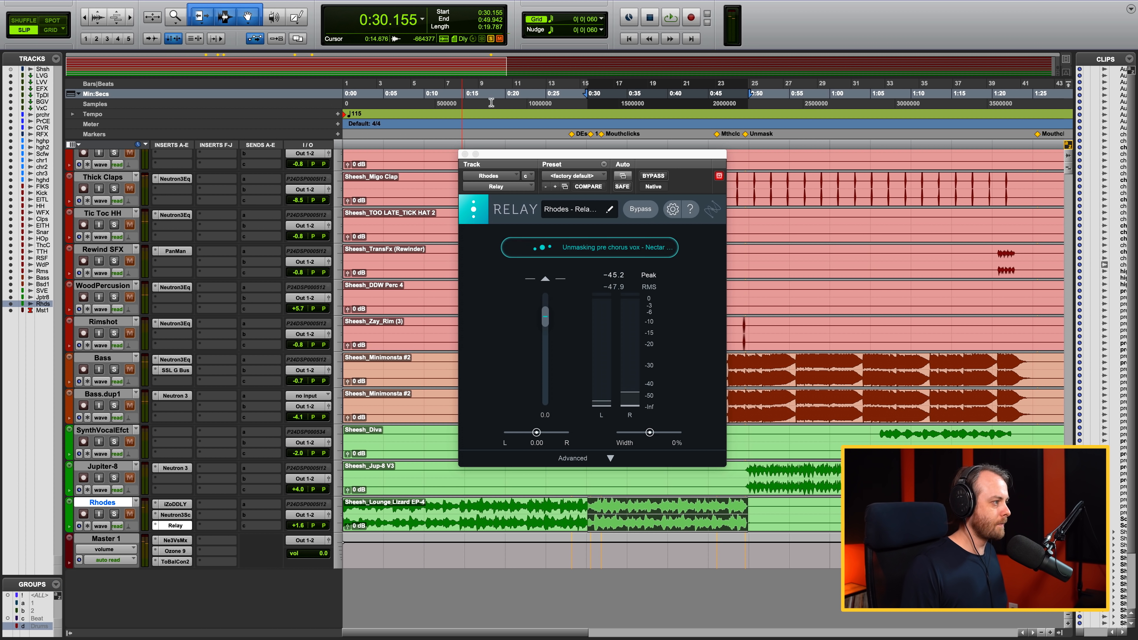
click(464, 154)
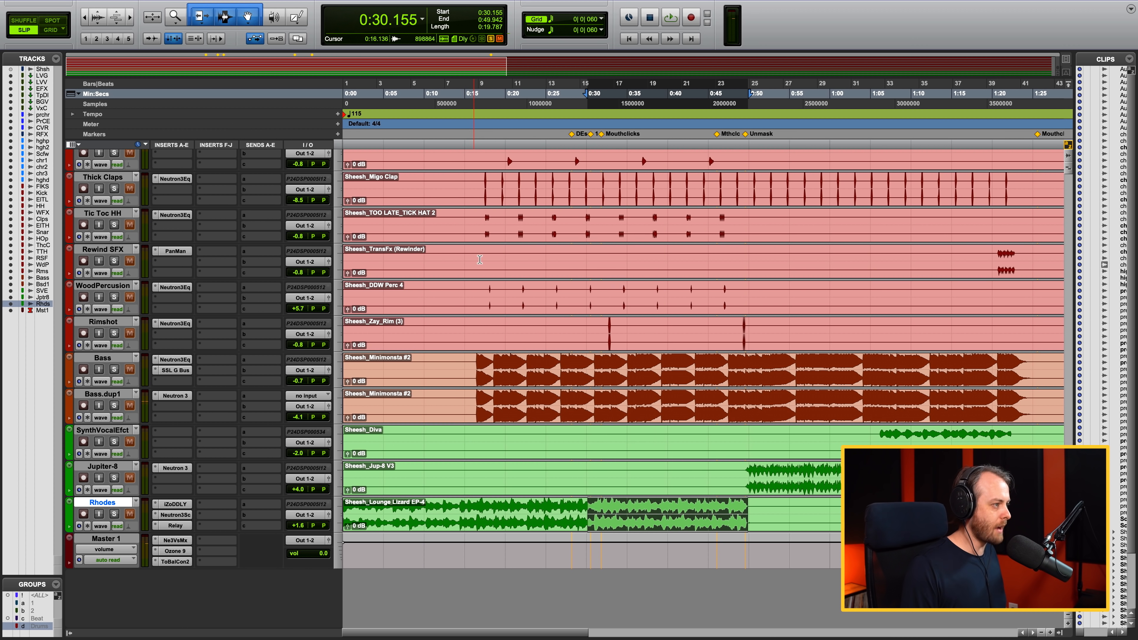
scroll(479, 260, down, 10)
click(106, 408)
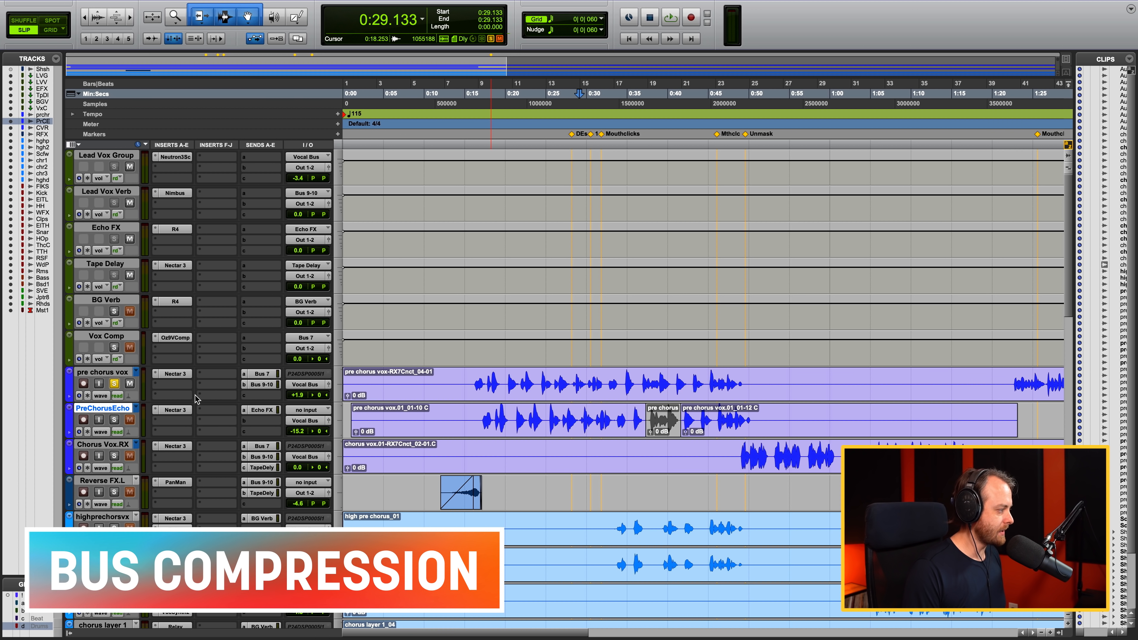
click(115, 384)
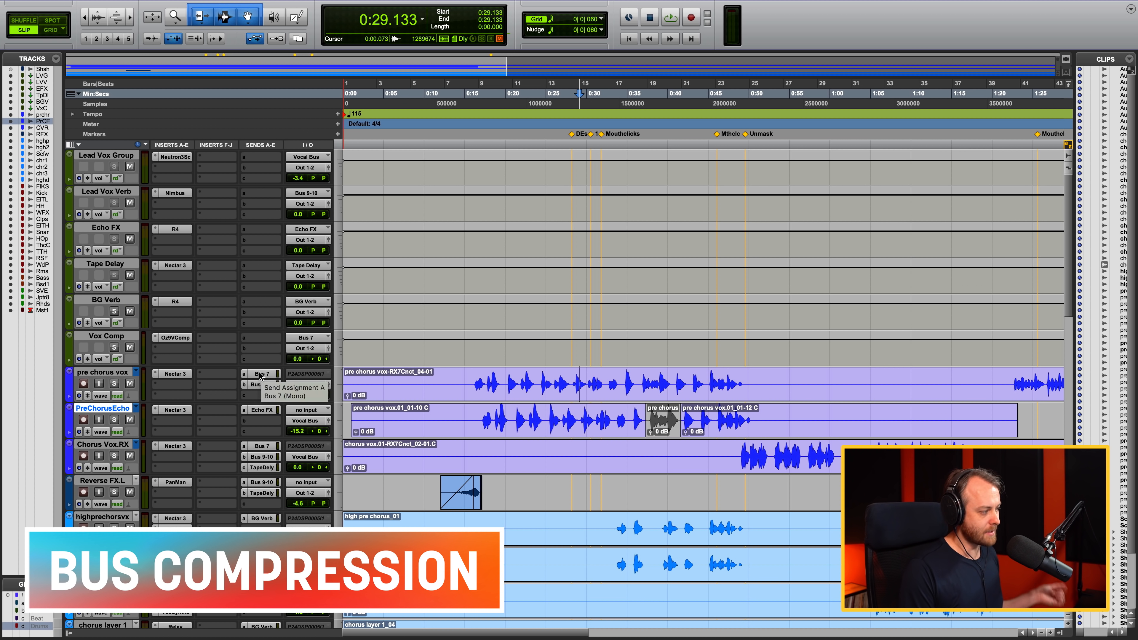
- Open the Ozone 9 Vintage Compressor on the Vox Comp track and move its window clear of the pre chorus vox track
click(181, 338)
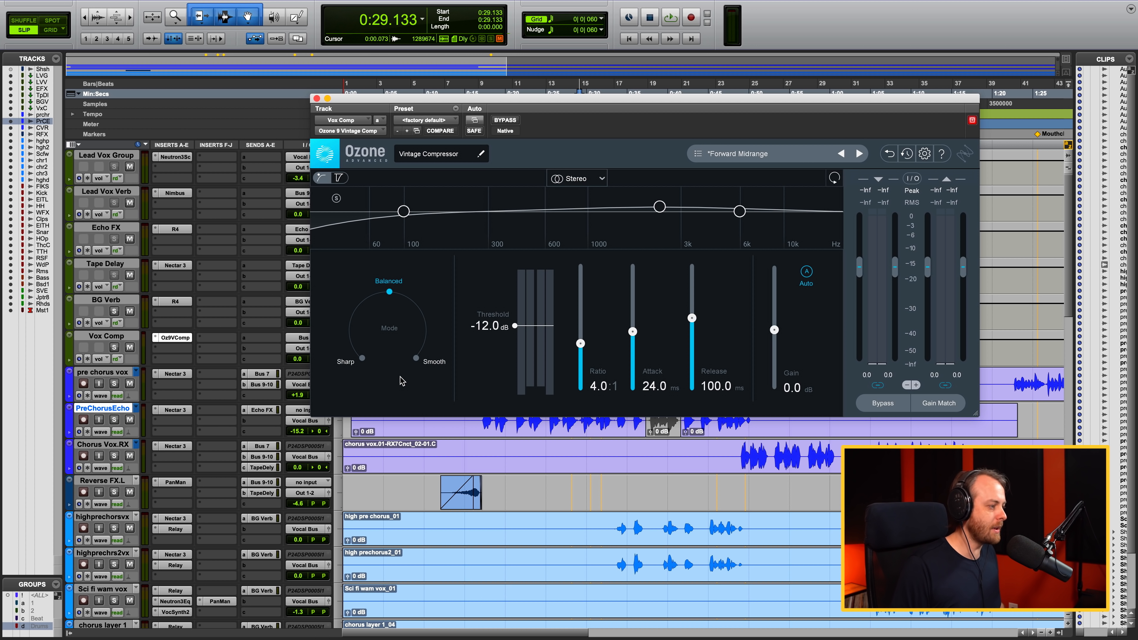
drag(500, 103, 481, 20)
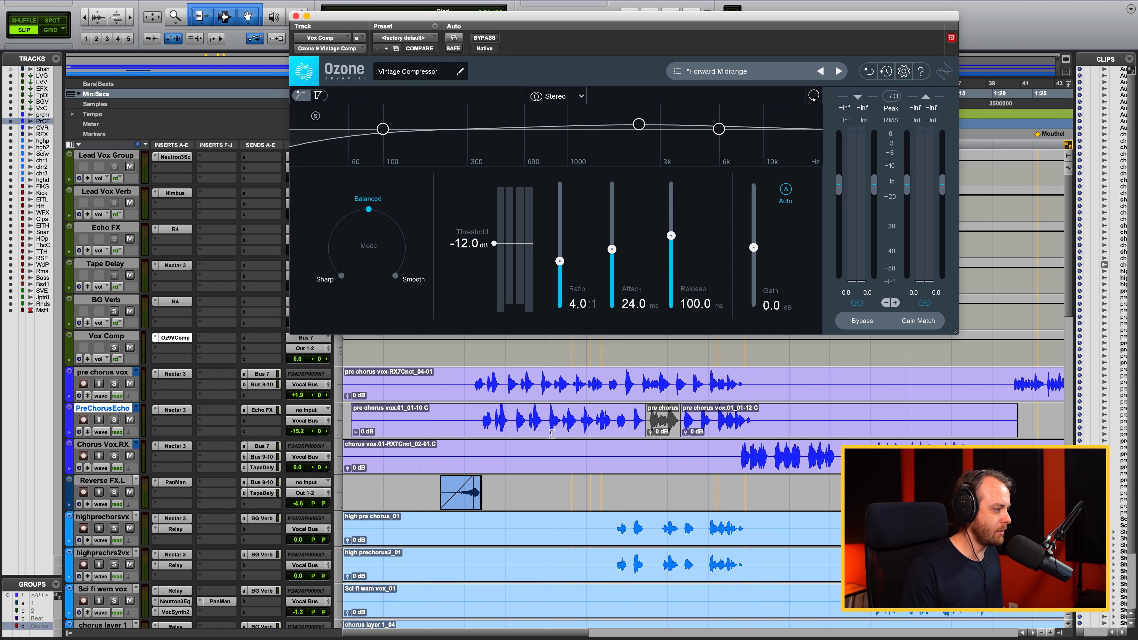
click(273, 378)
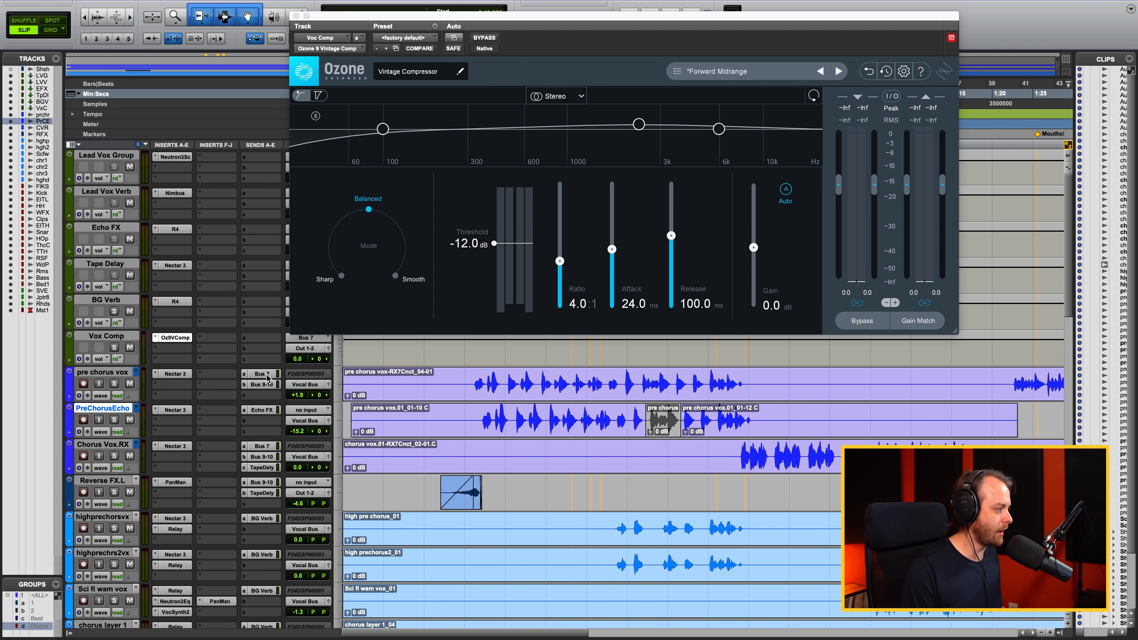
- Play the song and compare the pre chorus vox with its Bus 7 compression send muted and unmuted, then stop playback
key(space)
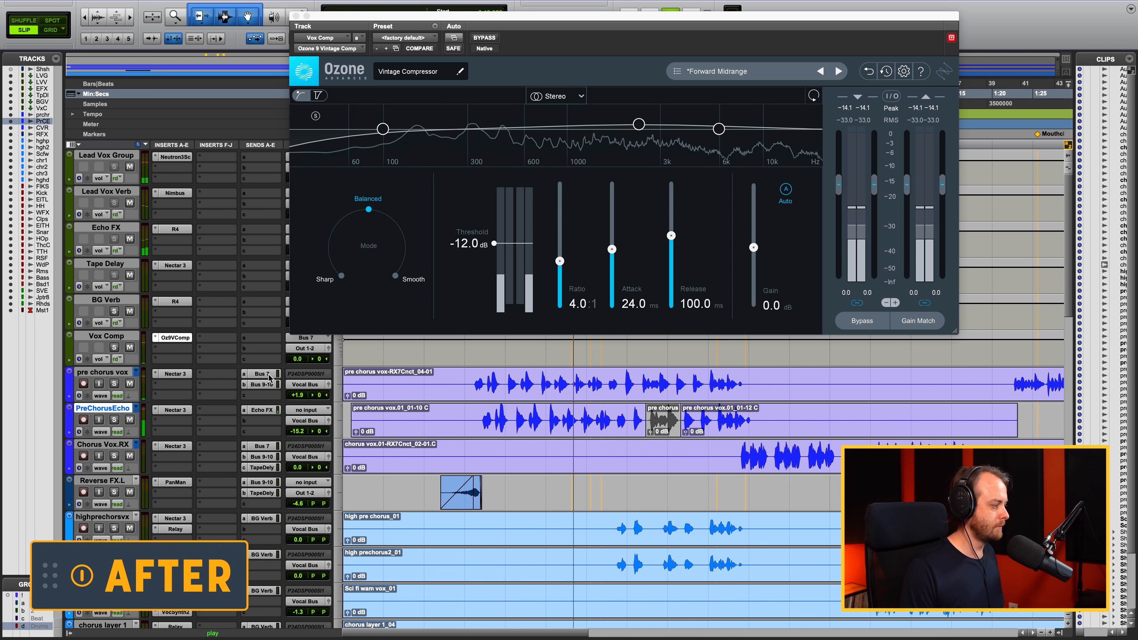
ctrl+super+click(269, 375)
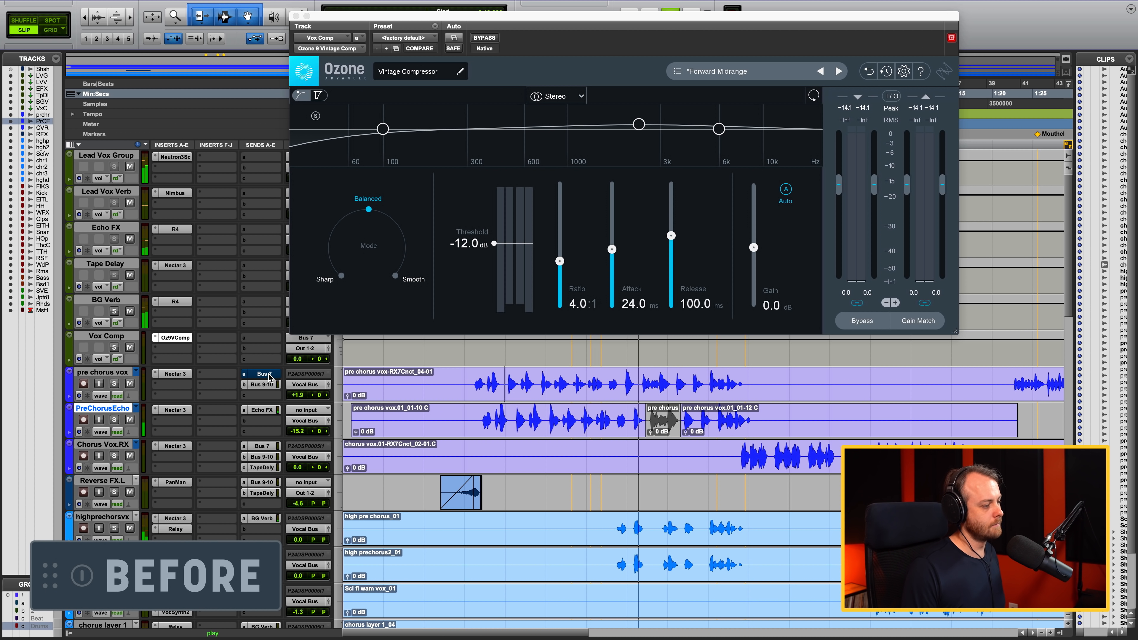
super+click(270, 378)
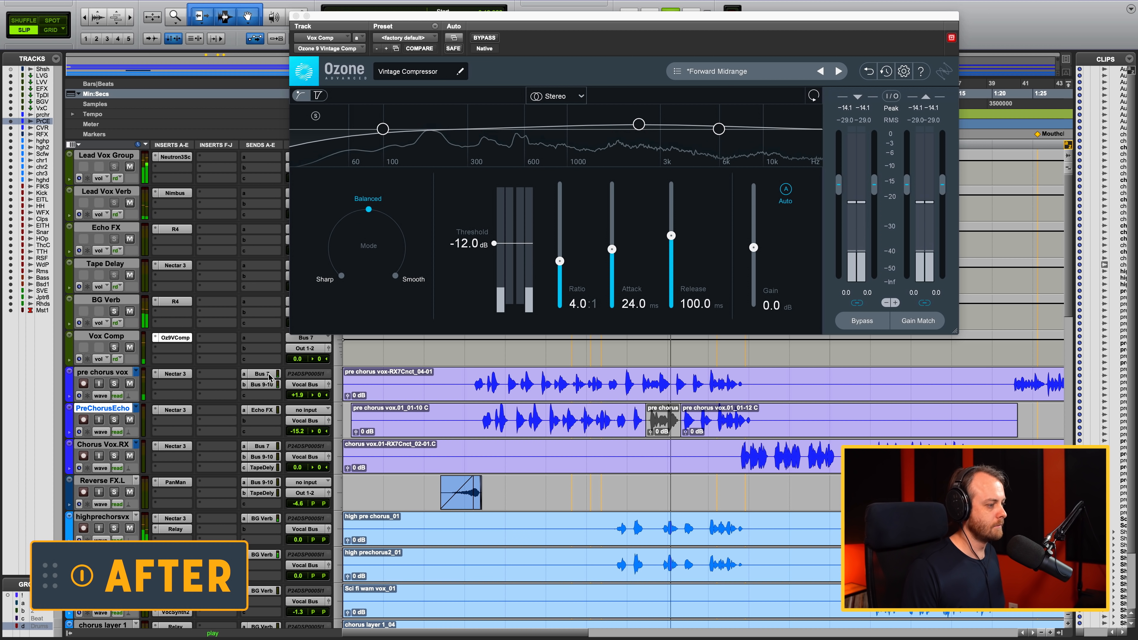
key(space)
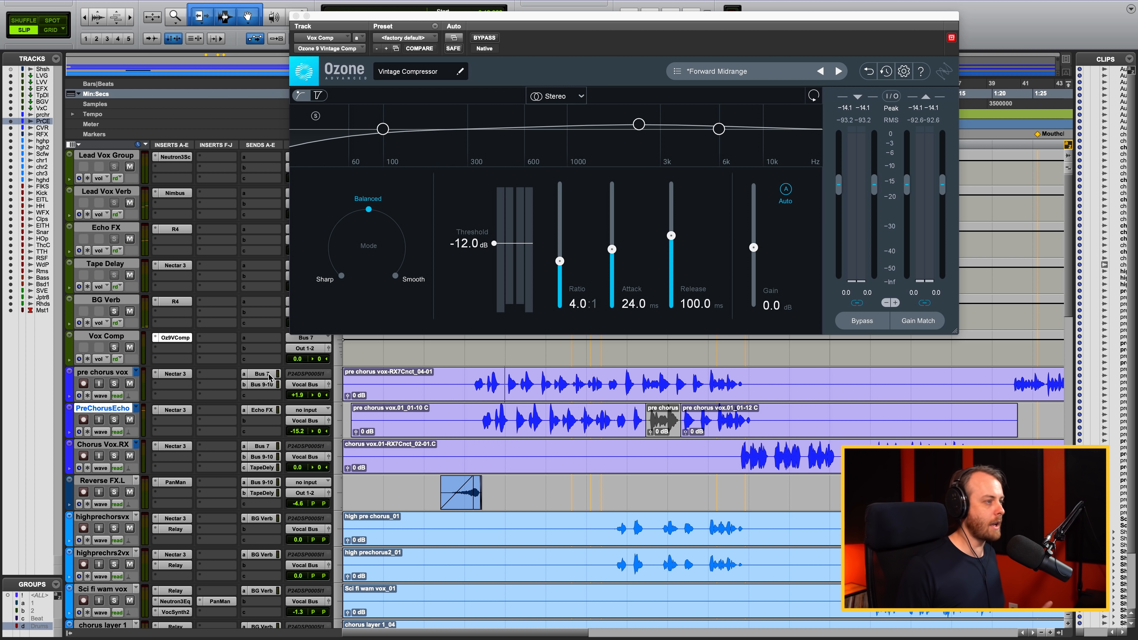
- Check the Vintage Compressor's presets without changing the loaded one, and close the compressor window
click(707, 76)
click(523, 445)
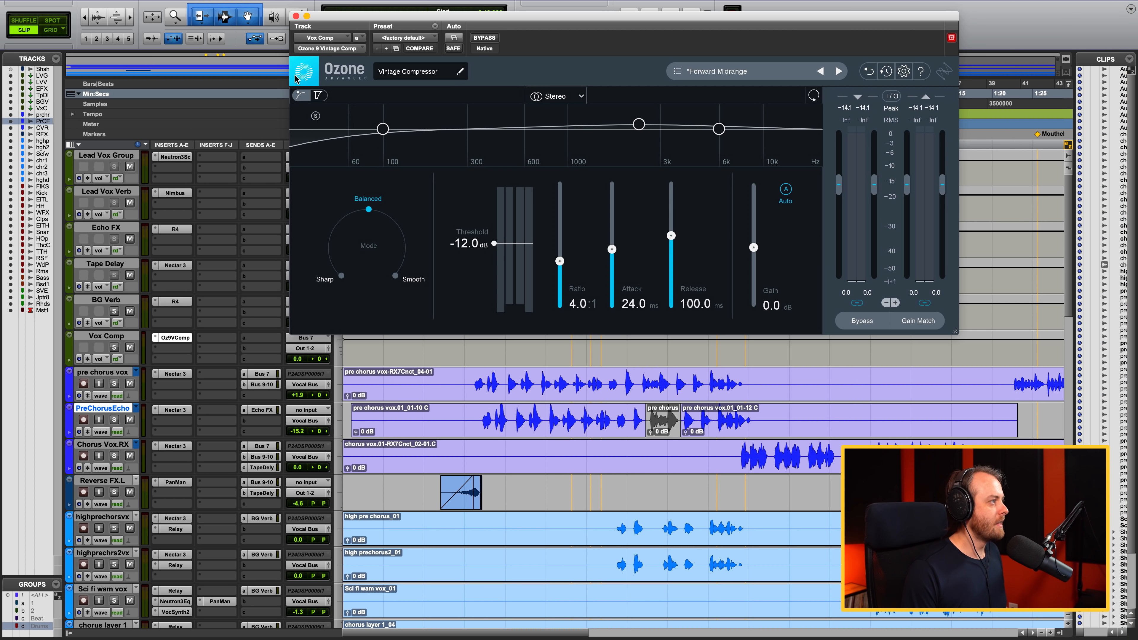
click(296, 16)
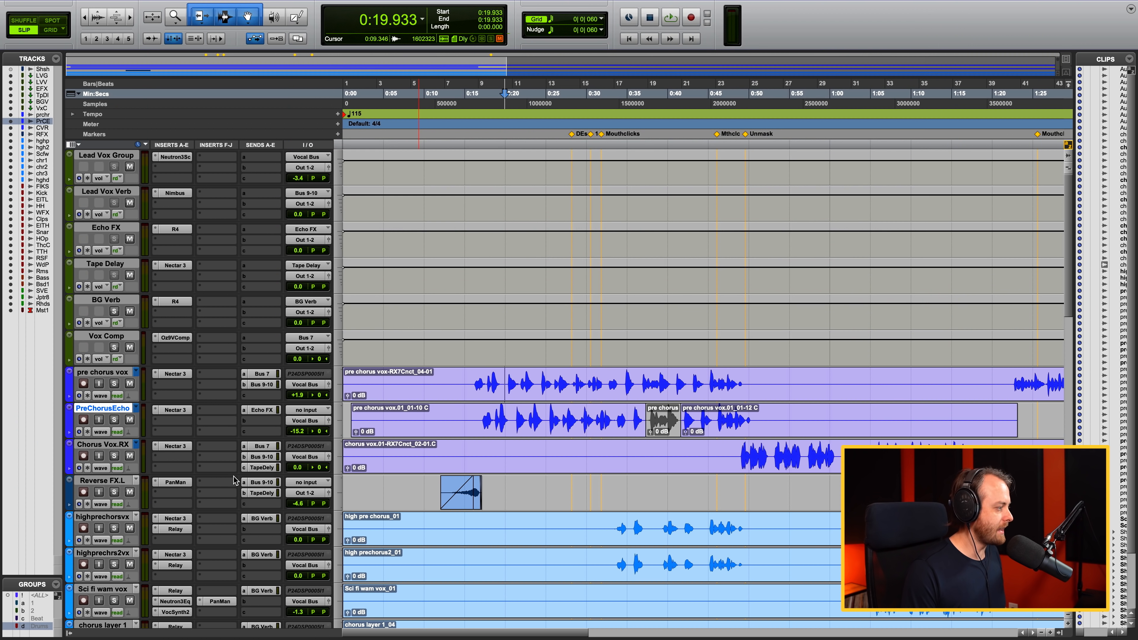
- Open the pre chorus vox's Bus 9-10 send and the Nimbus reverb on Lead Vox Verb, and move the Nimbus window lower
click(267, 384)
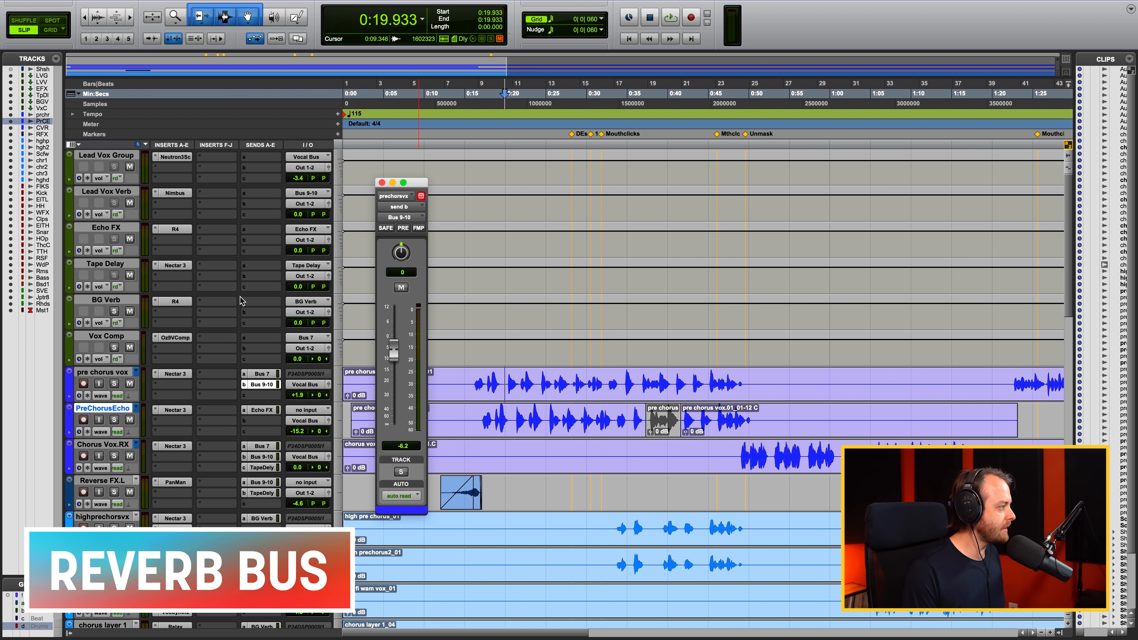
click(169, 193)
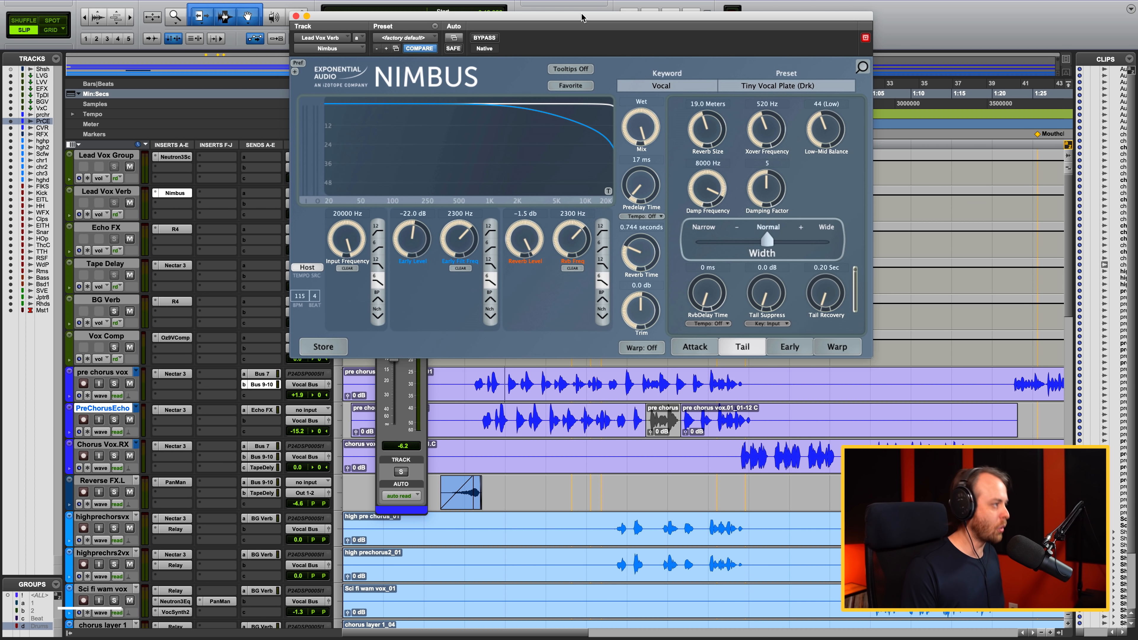
drag(582, 16, 619, 100)
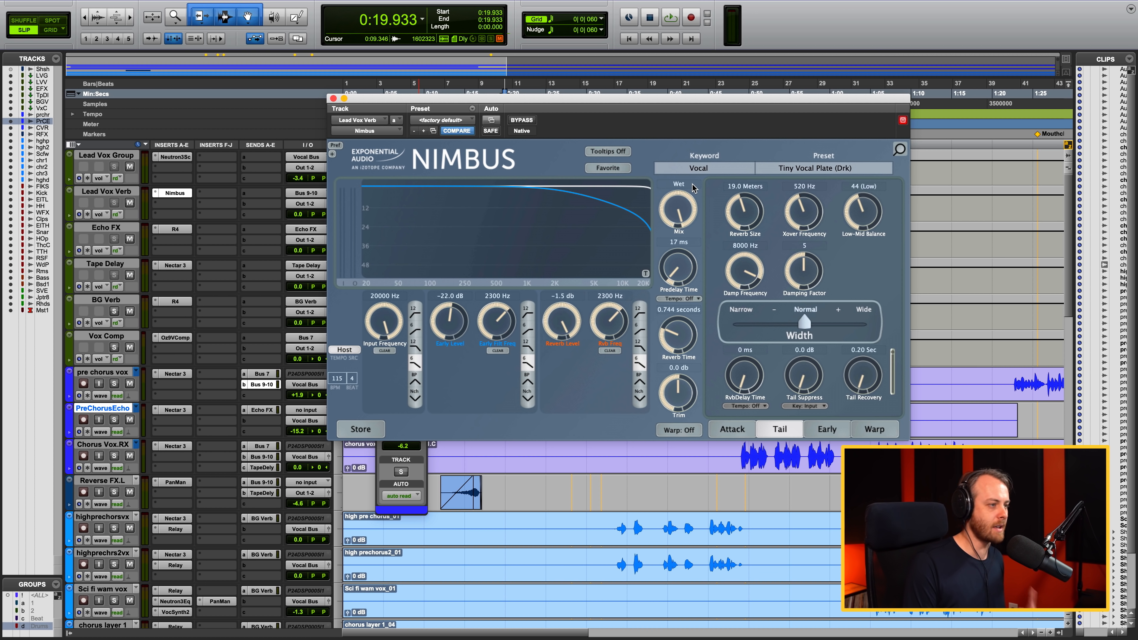
- Set the Nimbus preset keyword to Vocal and browse the pages of its preset list
click(701, 168)
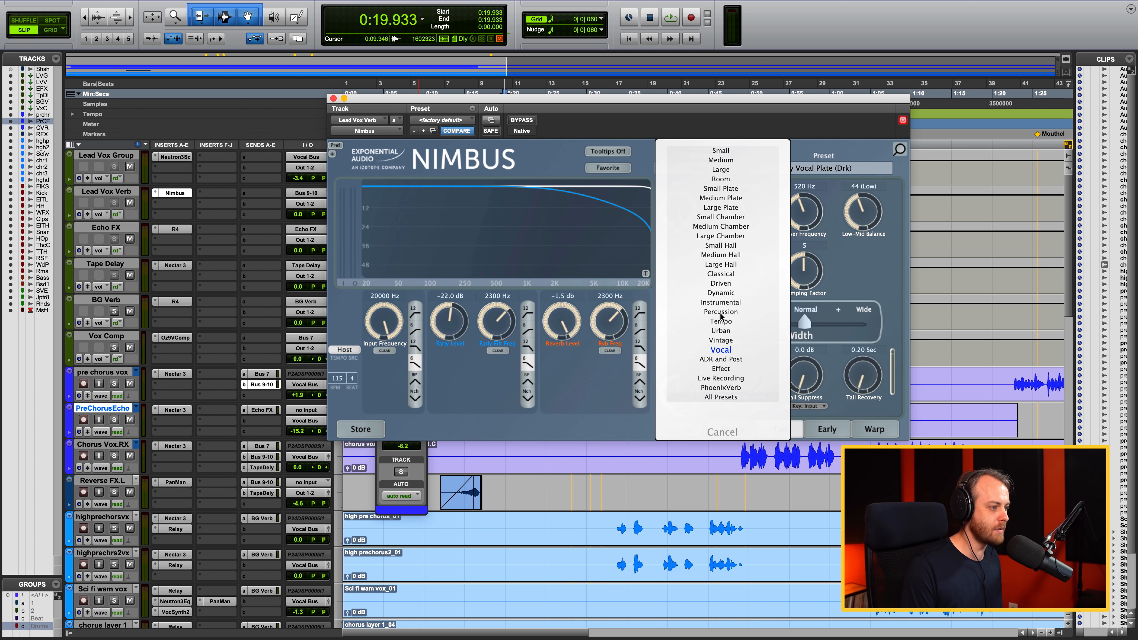
click(719, 349)
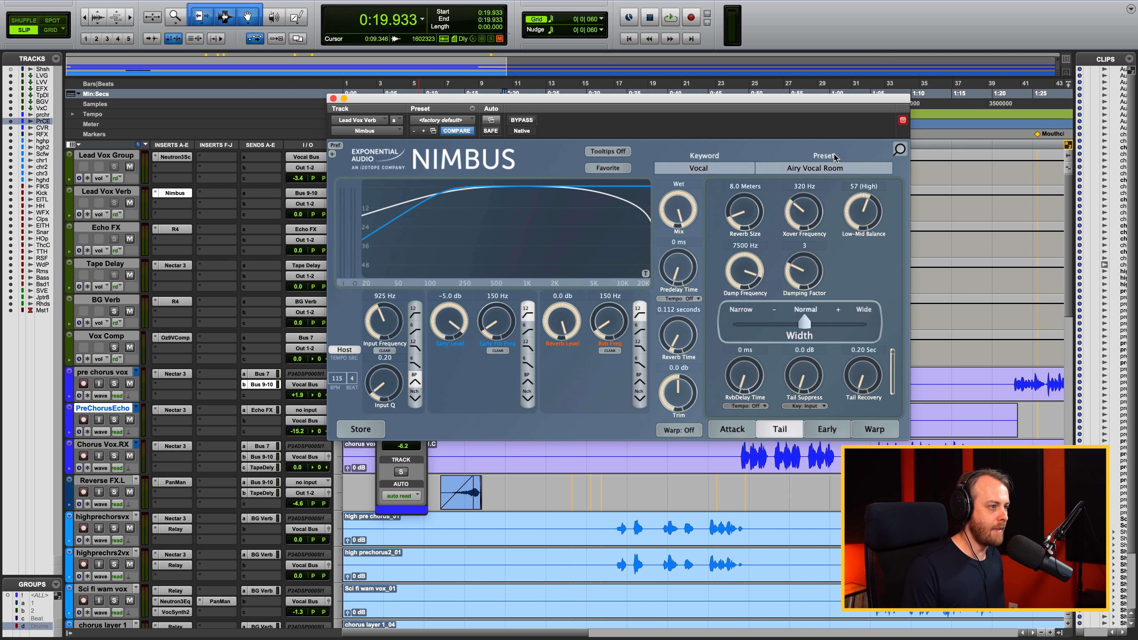
click(834, 169)
click(854, 432)
click(854, 432)
click(853, 430)
click(795, 140)
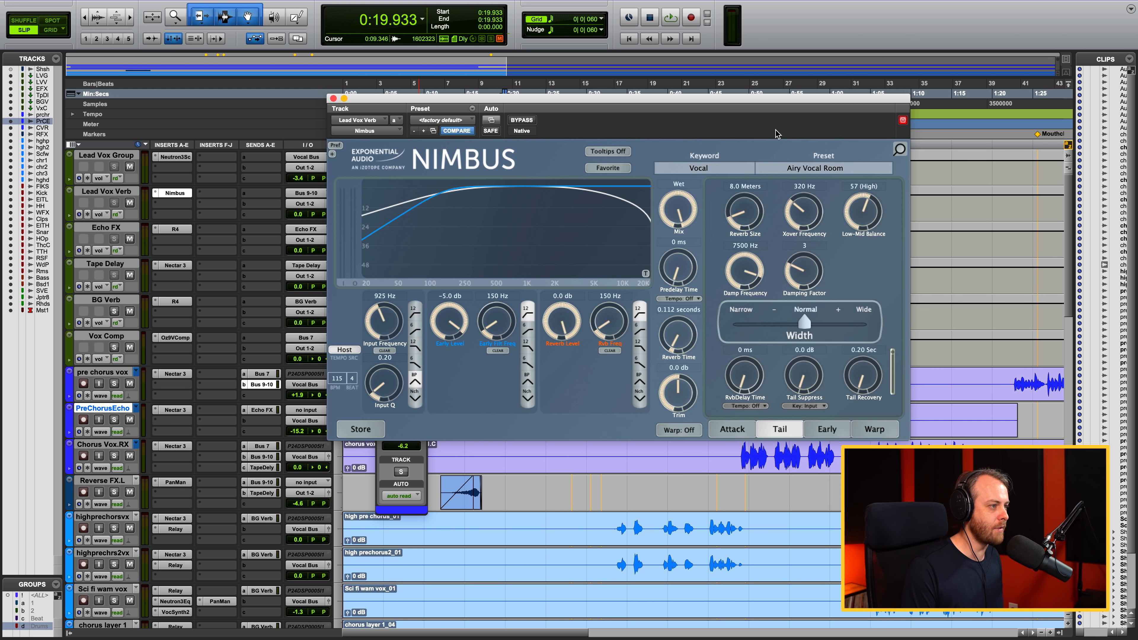
- Switch the Nimbus preset keyword to All Presets, page through the full preset list and cancel it
click(721, 169)
click(709, 398)
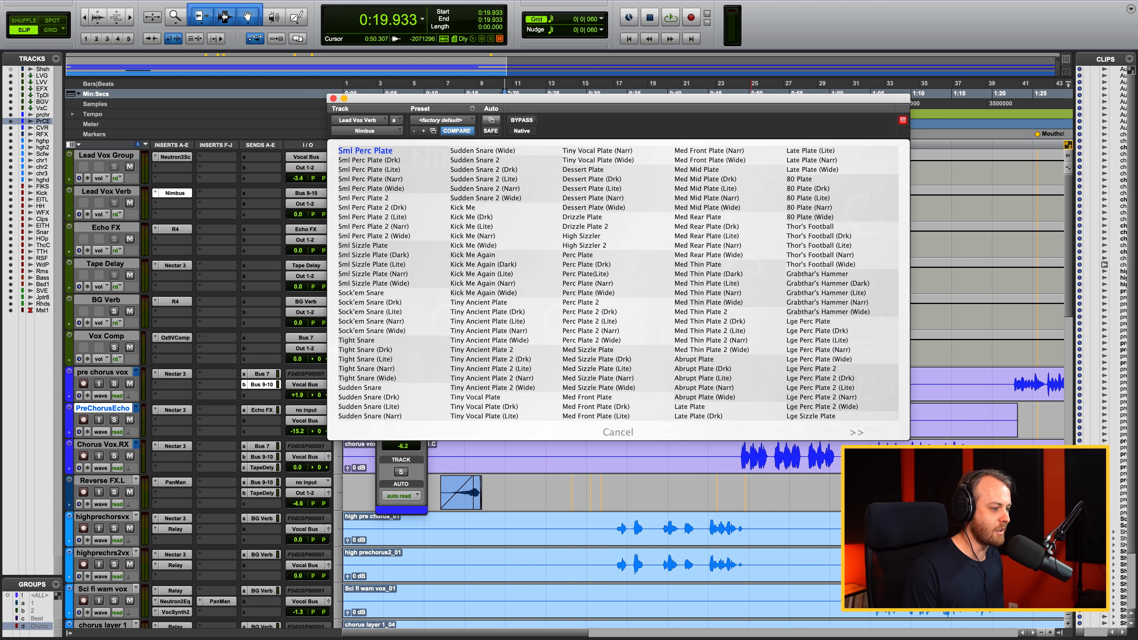
click(854, 431)
click(854, 431)
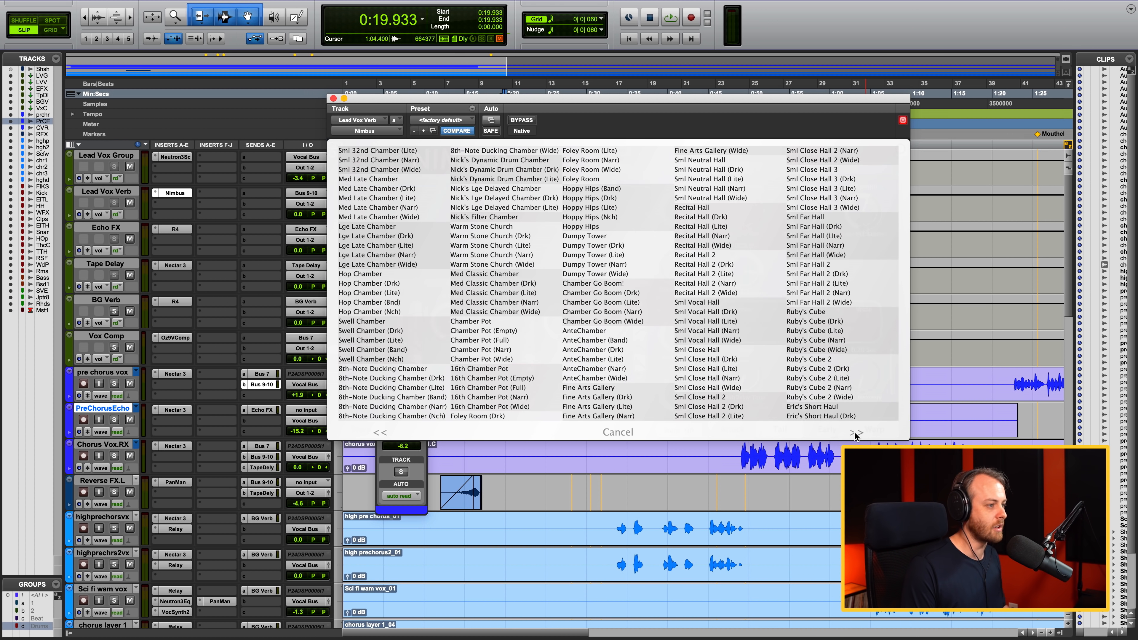
click(619, 432)
- Search the Nimbus presets for "vocal" and load Tiny Vocal Plate (Drk) from the search results
click(899, 152)
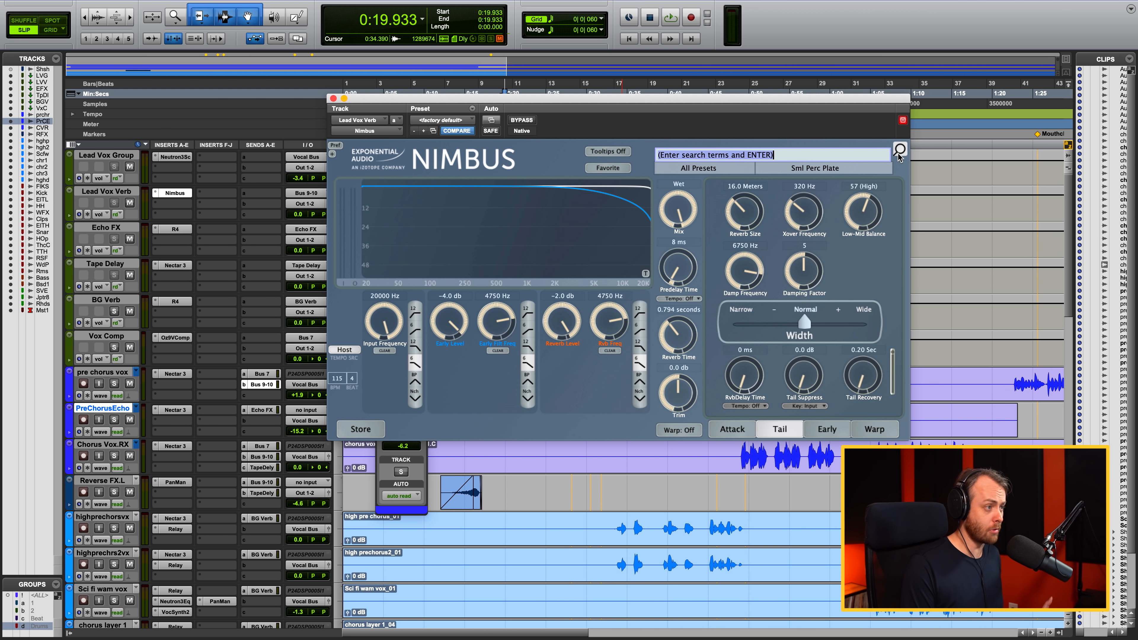
text(vocal)
key(Return)
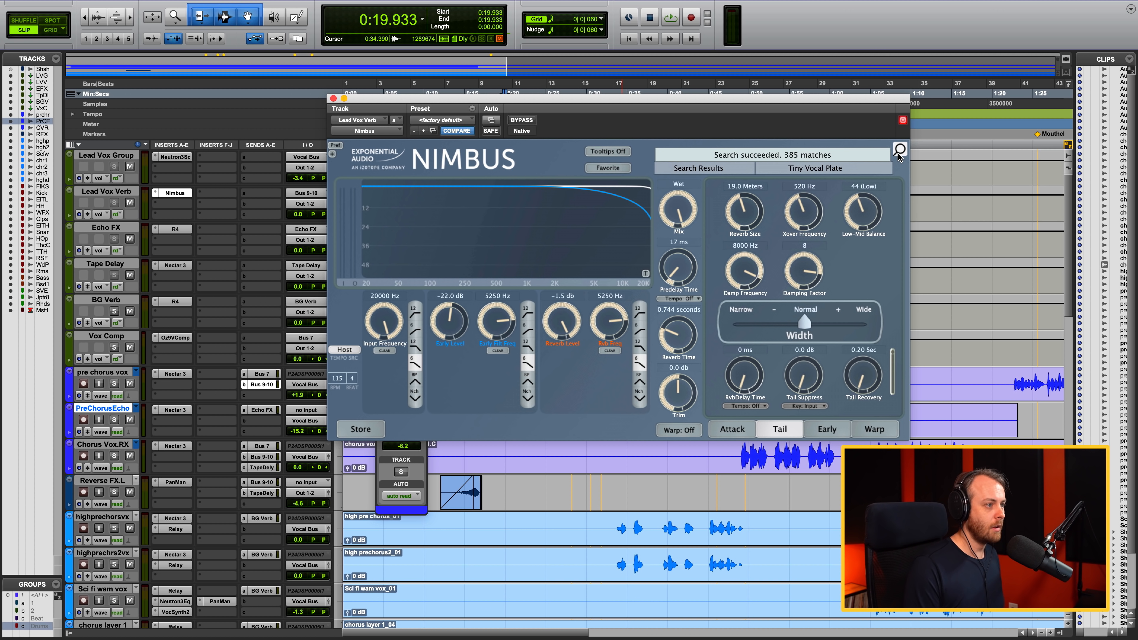
click(836, 169)
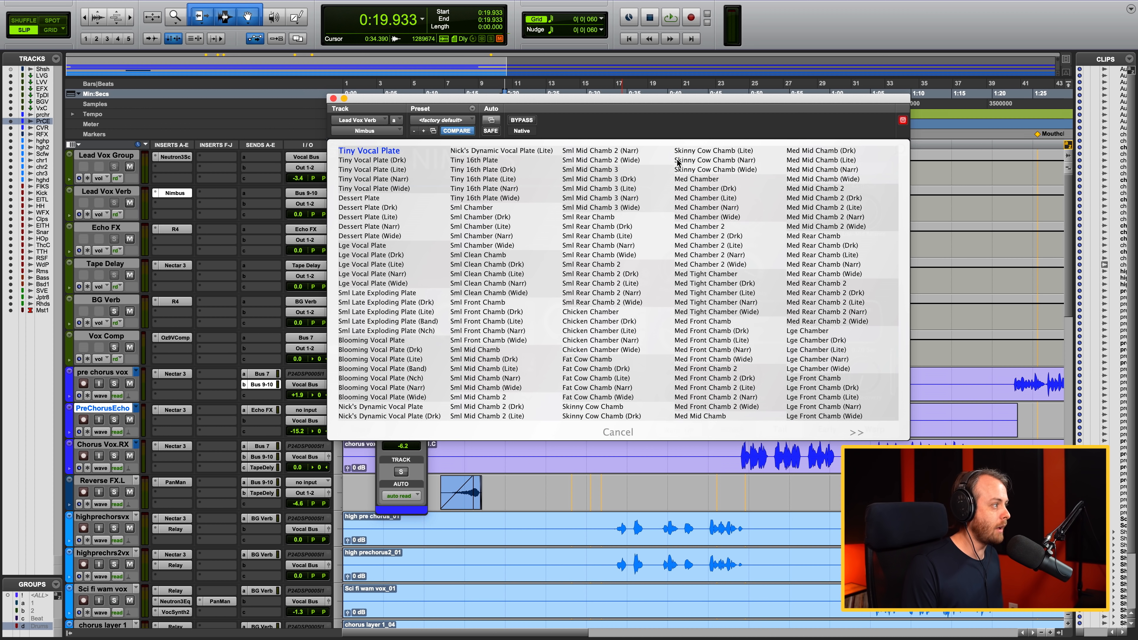
click(392, 159)
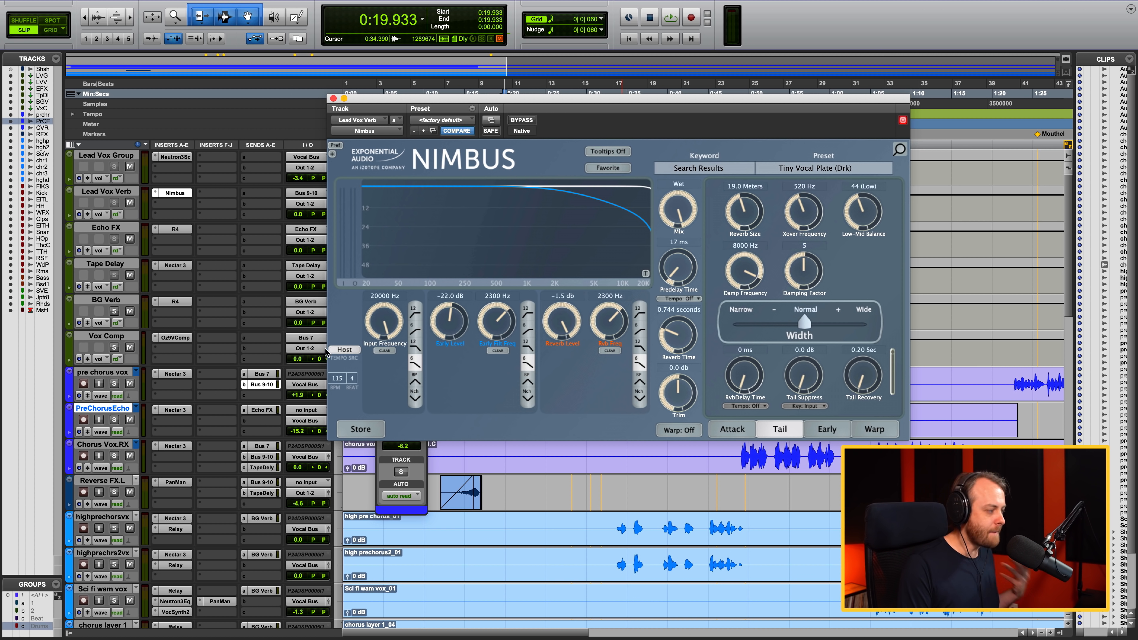
- Play the soloed pre chorus vox and compare it repeatedly with its Bus 9-10 reverb send muted and active
click(261, 387)
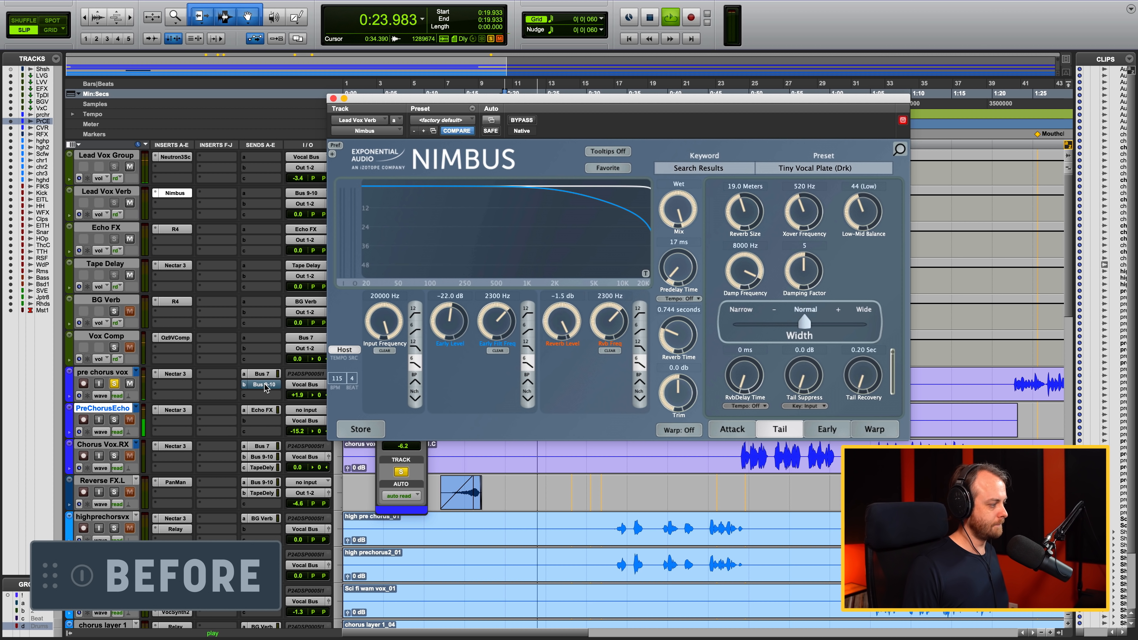
click(264, 384)
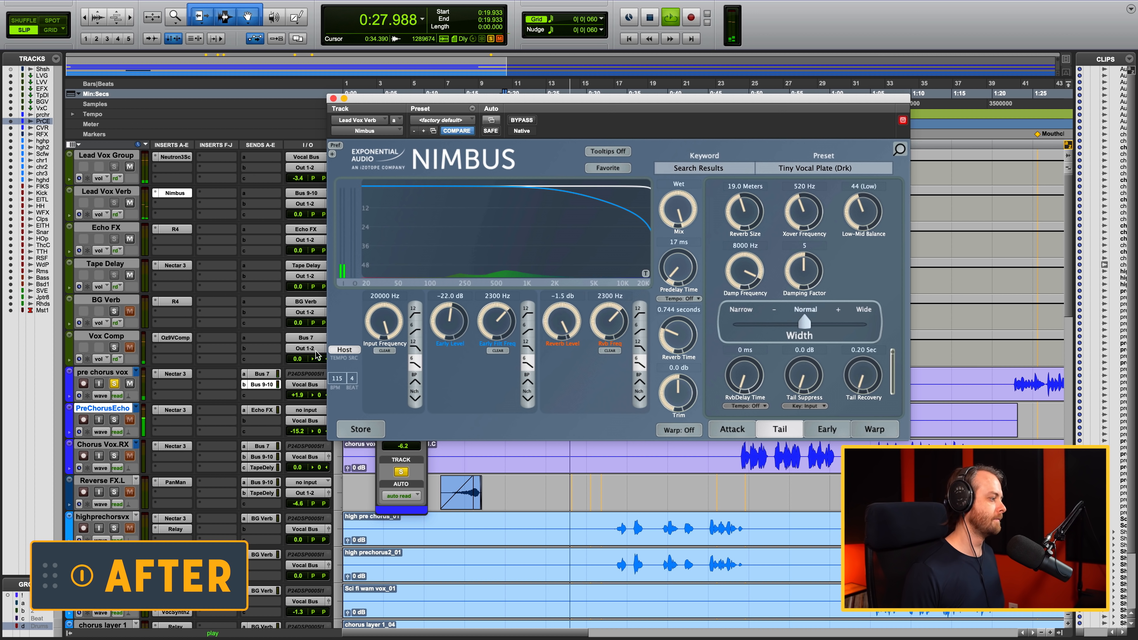
click(264, 384)
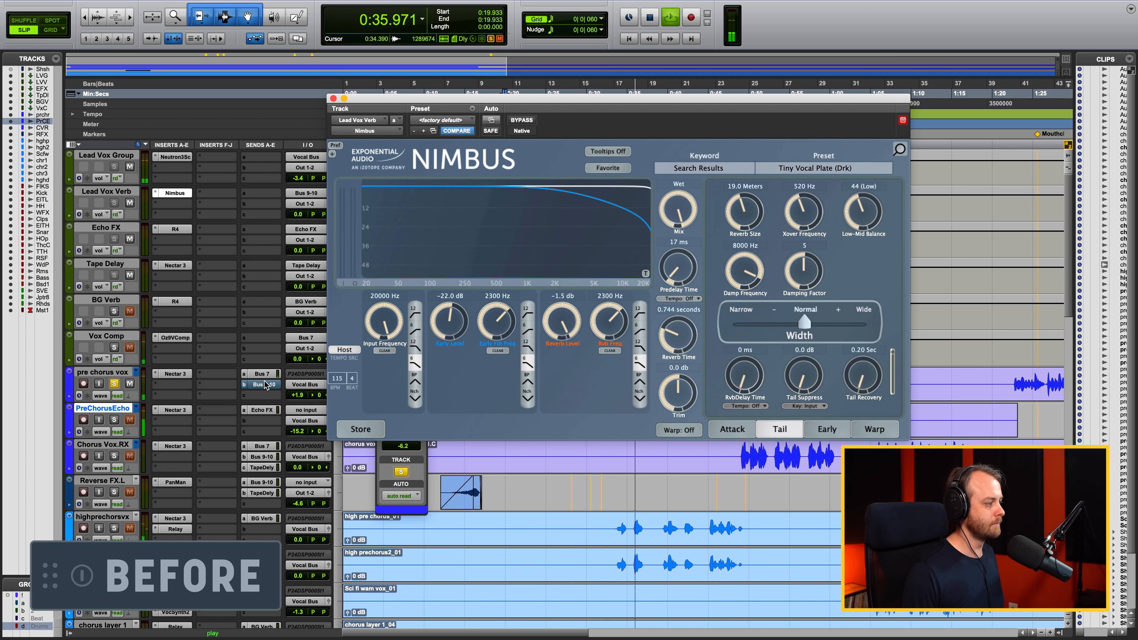
click(264, 385)
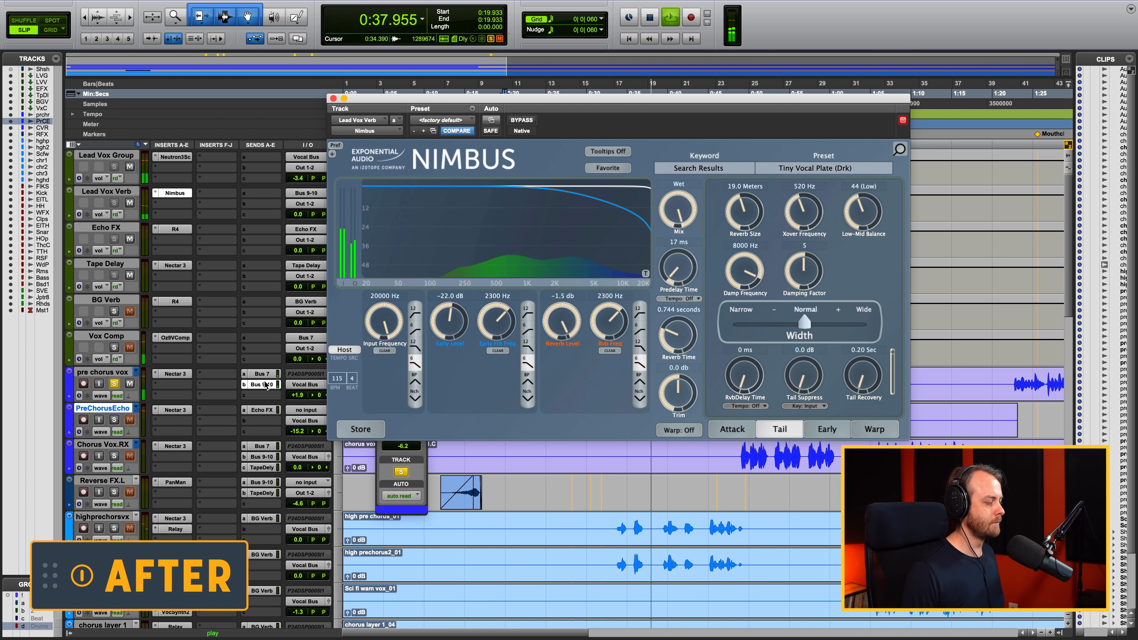
click(265, 385)
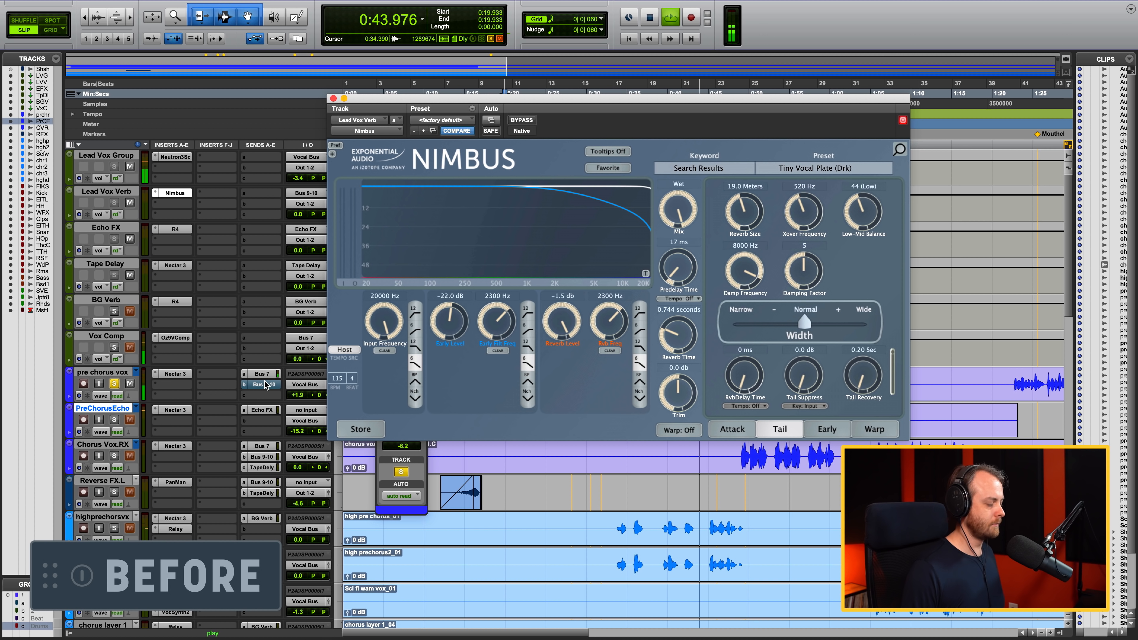
click(264, 384)
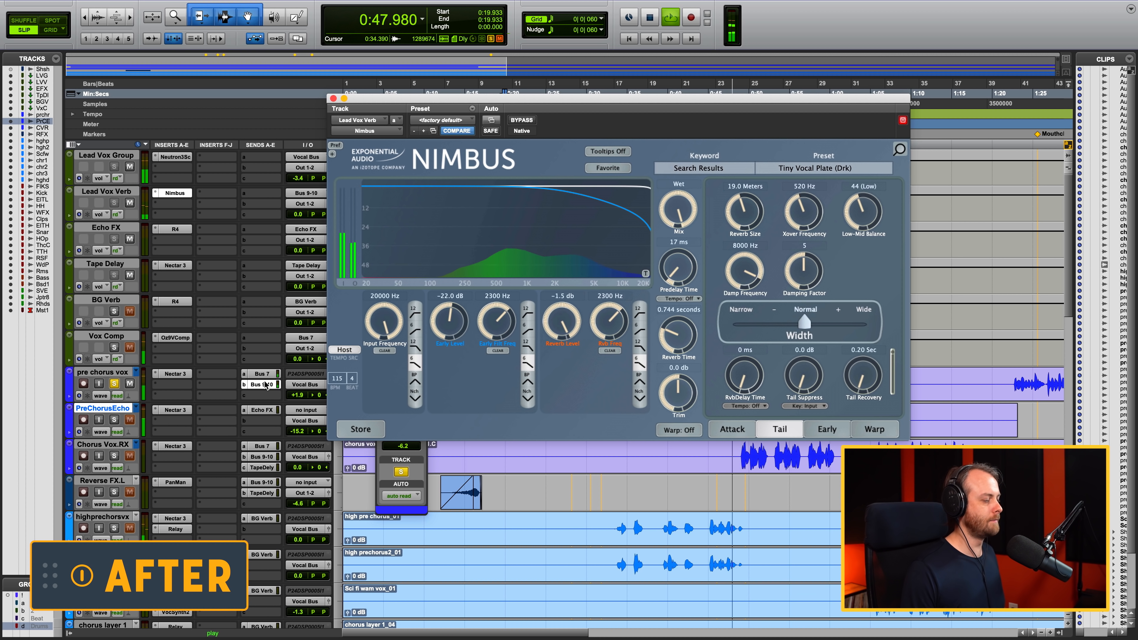
key(space)
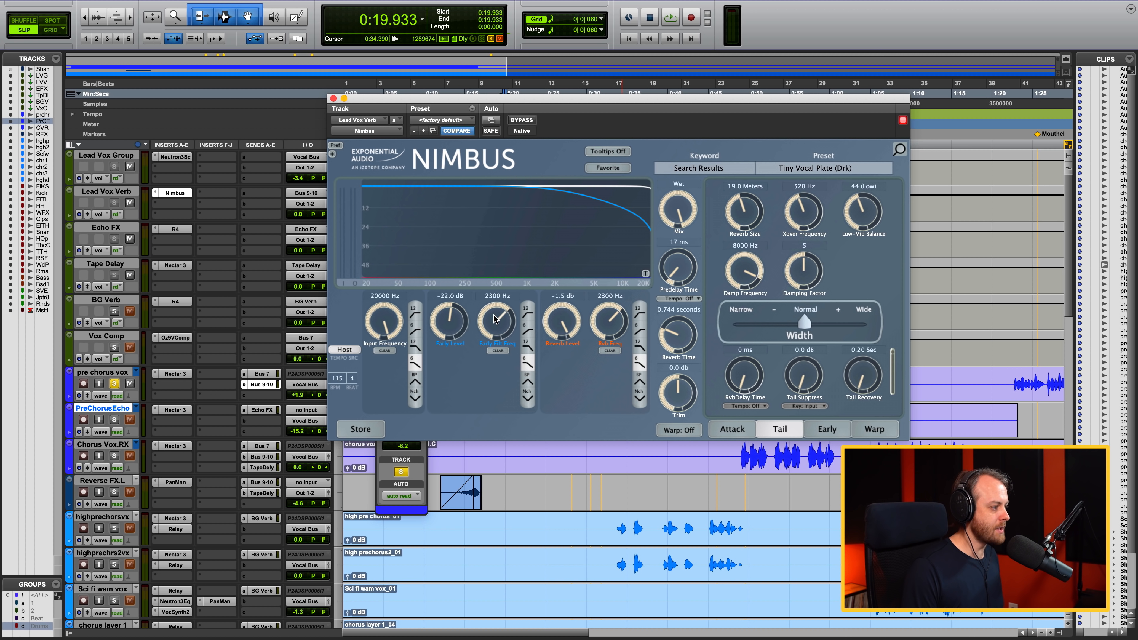
- Set Nimbus's early output filter frequency to 1900 Hz and its reverb filter frequency to 2000 Hz, and close the Nimbus and send windows
drag(494, 323, 489, 341)
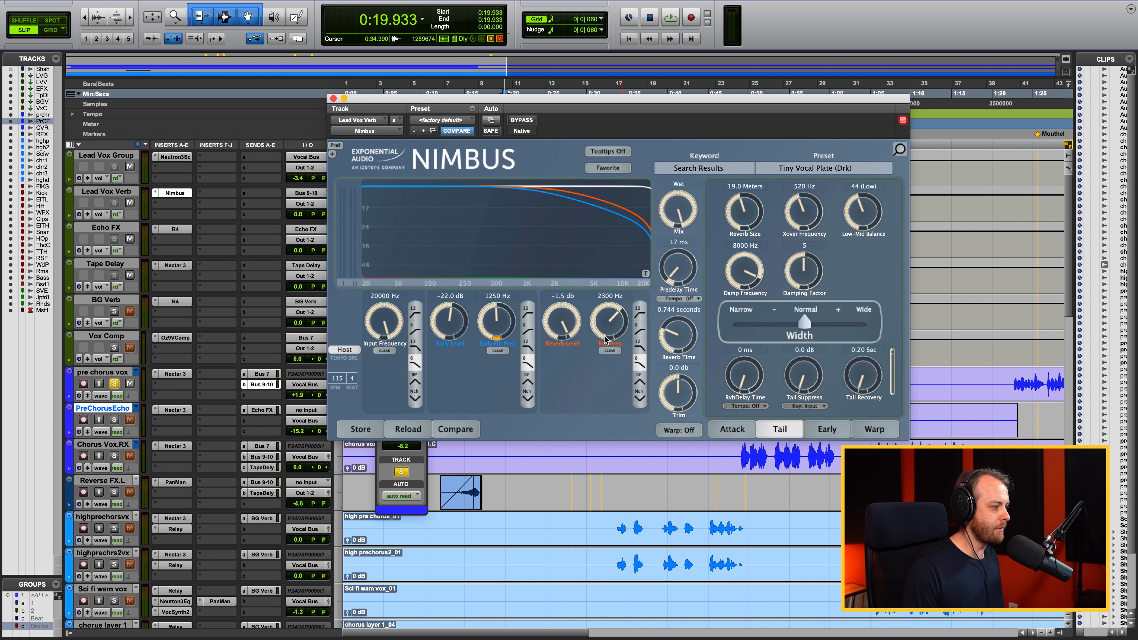
drag(605, 322, 602, 326)
drag(493, 328, 491, 317)
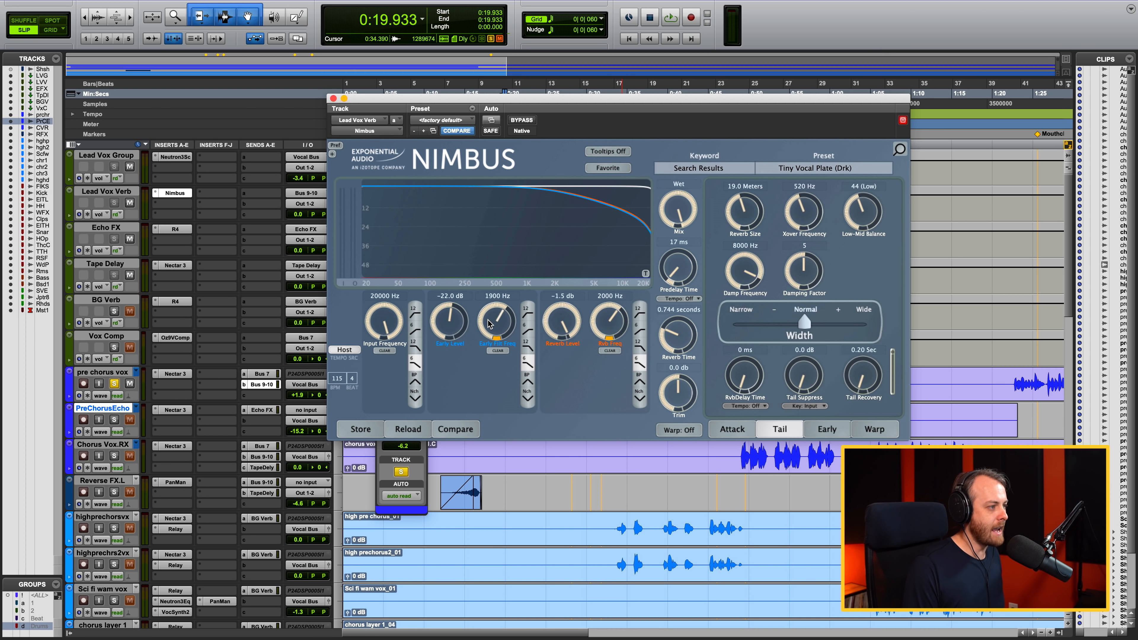
click(334, 98)
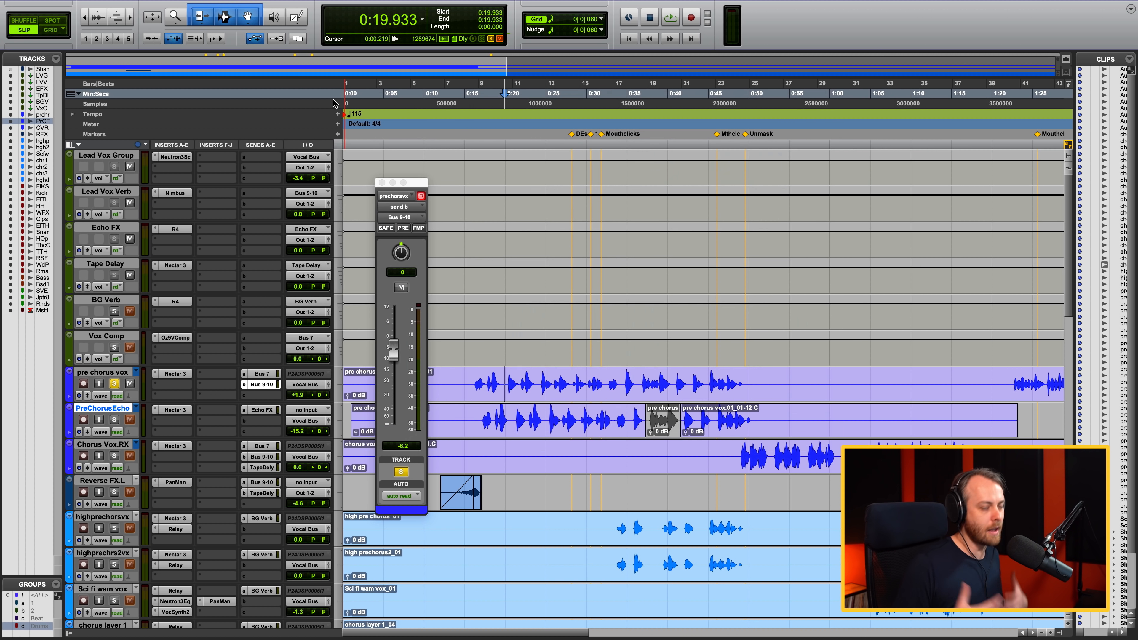
click(381, 182)
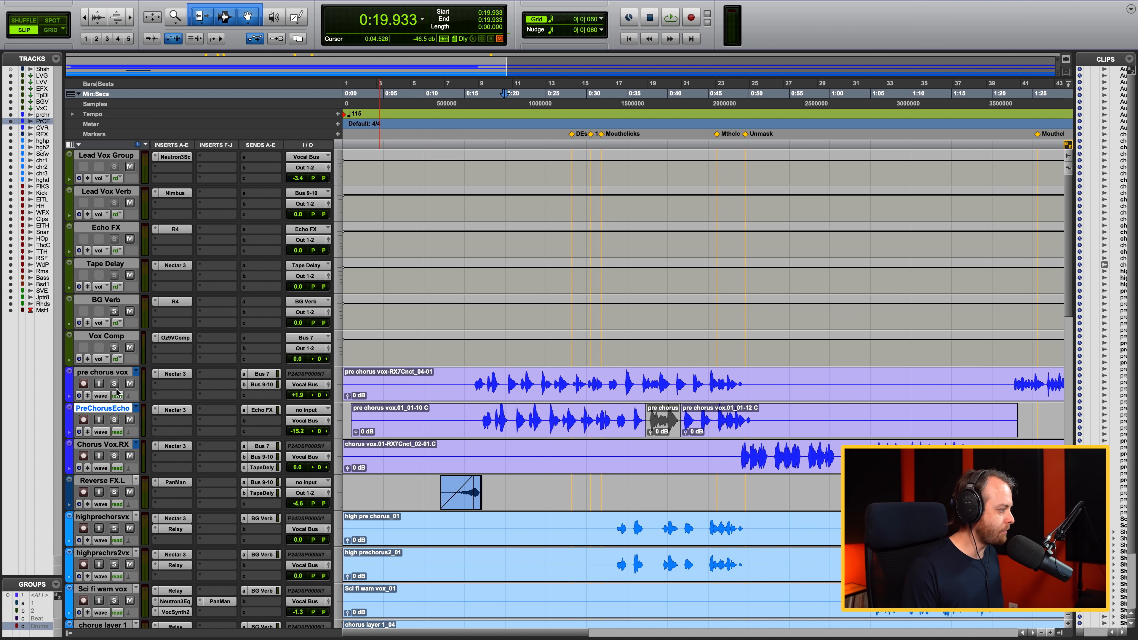
- Solo pre chorus vox and PreChorusEcho and play both from 0:15.698, just before the first vocal phrase
click(469, 429)
click(115, 384)
click(115, 424)
click(470, 379)
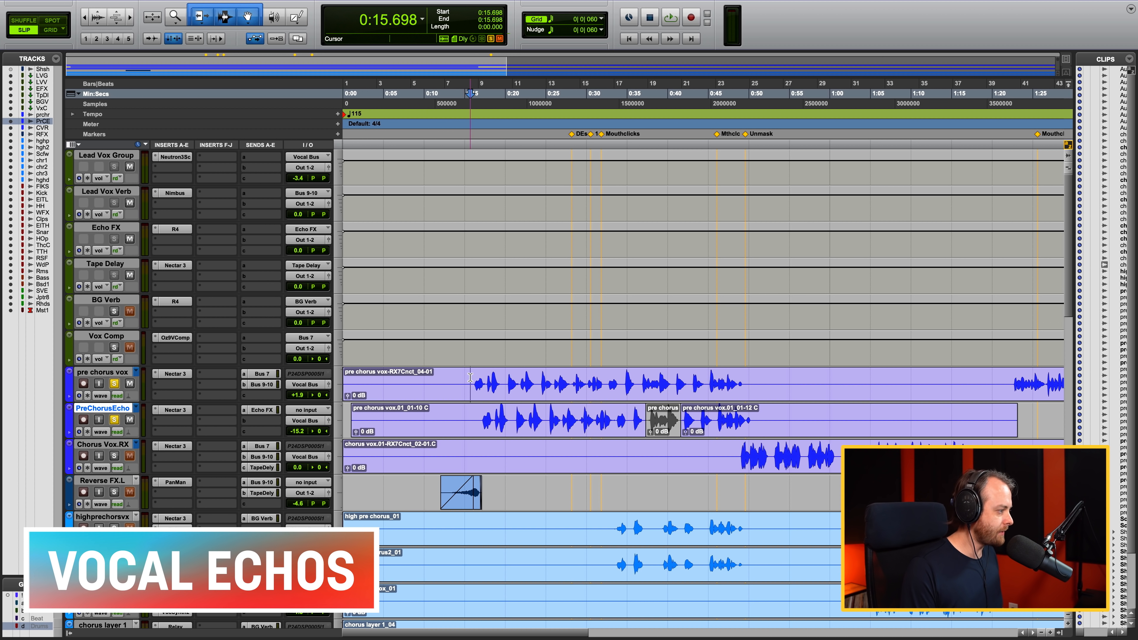
key(space)
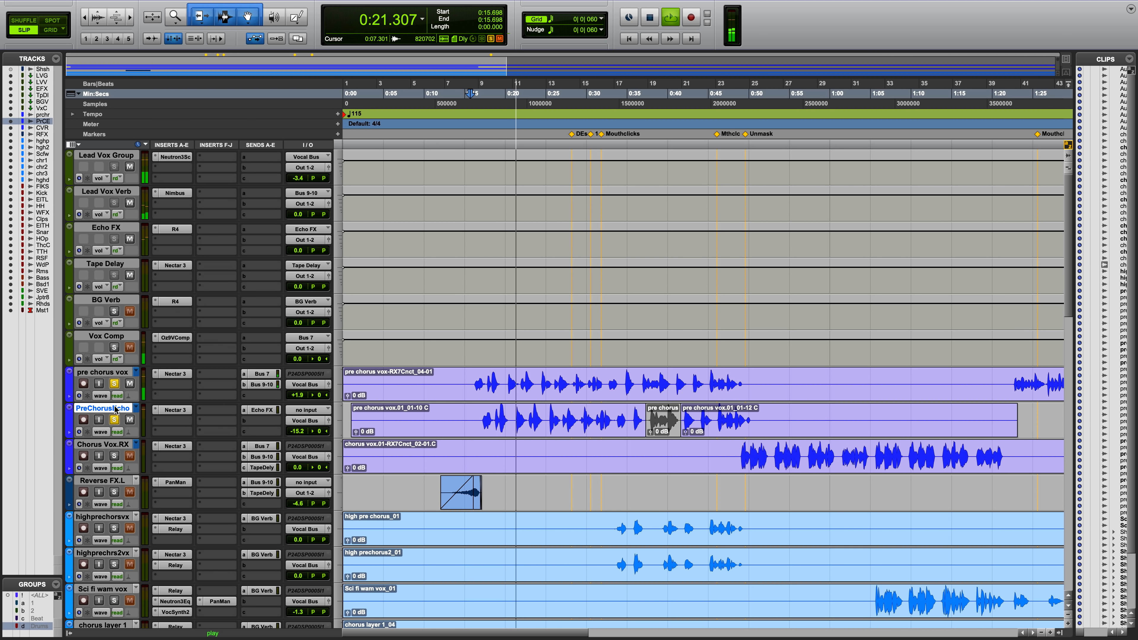
- Unsolo pre chorus vox and PreChorusEcho, play the mix briefly and stop it
click(114, 383)
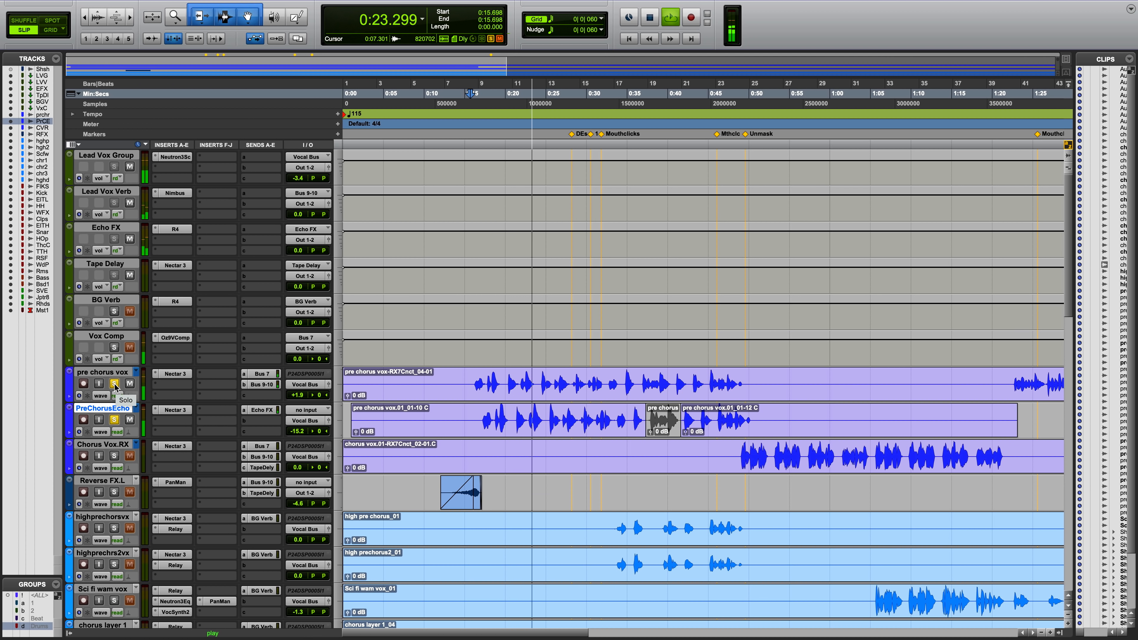
key(space)
click(114, 419)
key(space)
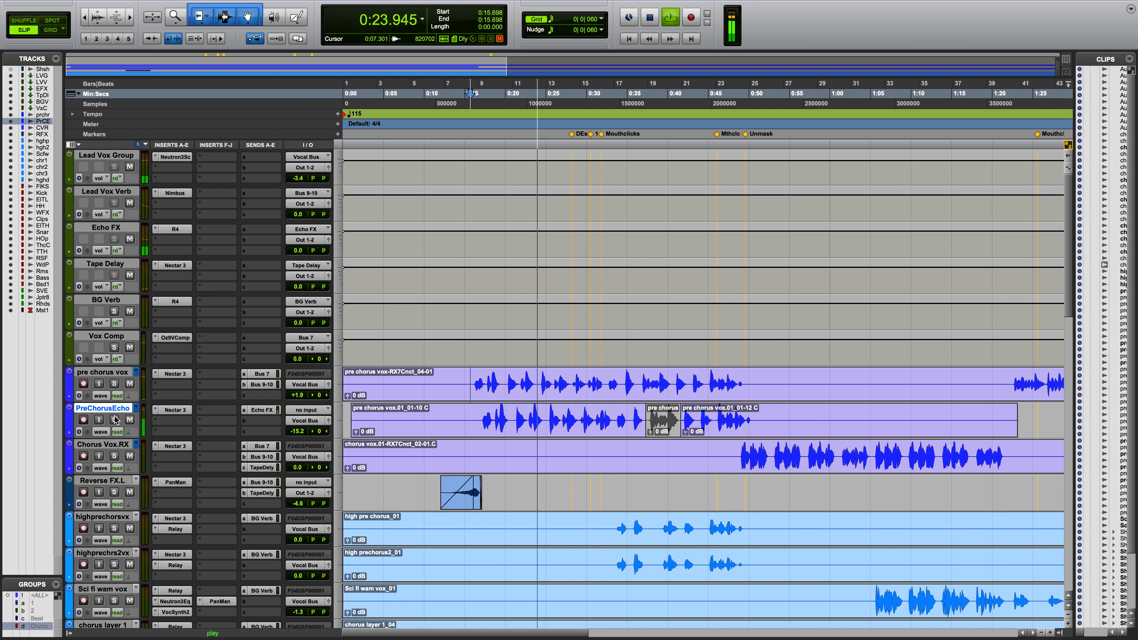
key(space)
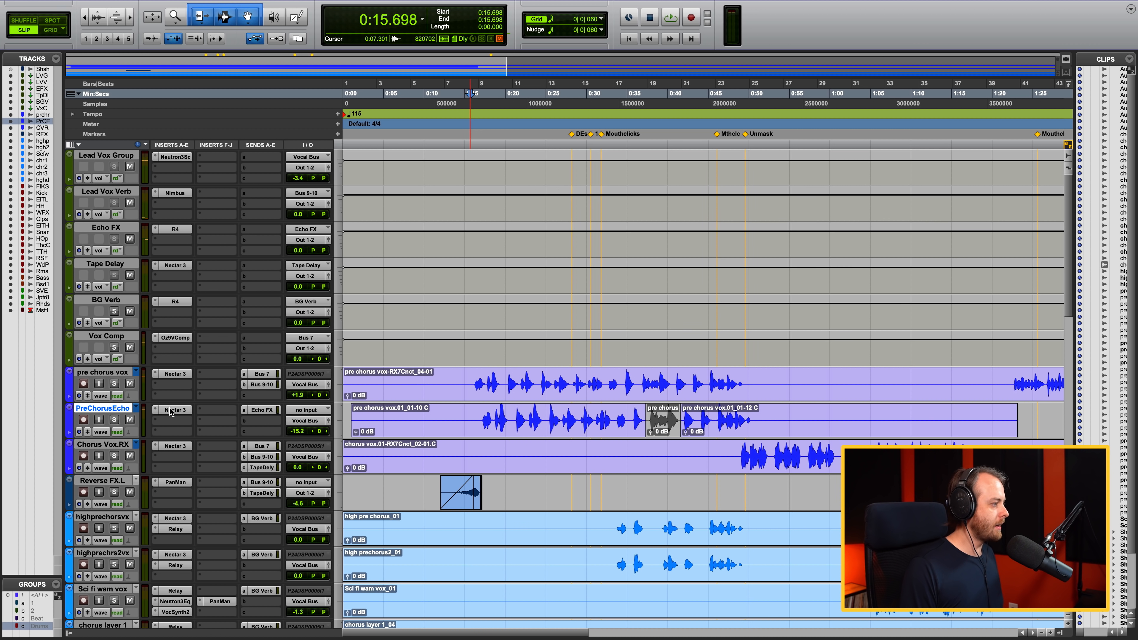
- Inspect the Nectar 3 EQ and the Echo FX send level on PreChorusEcho, closing each window
click(170, 410)
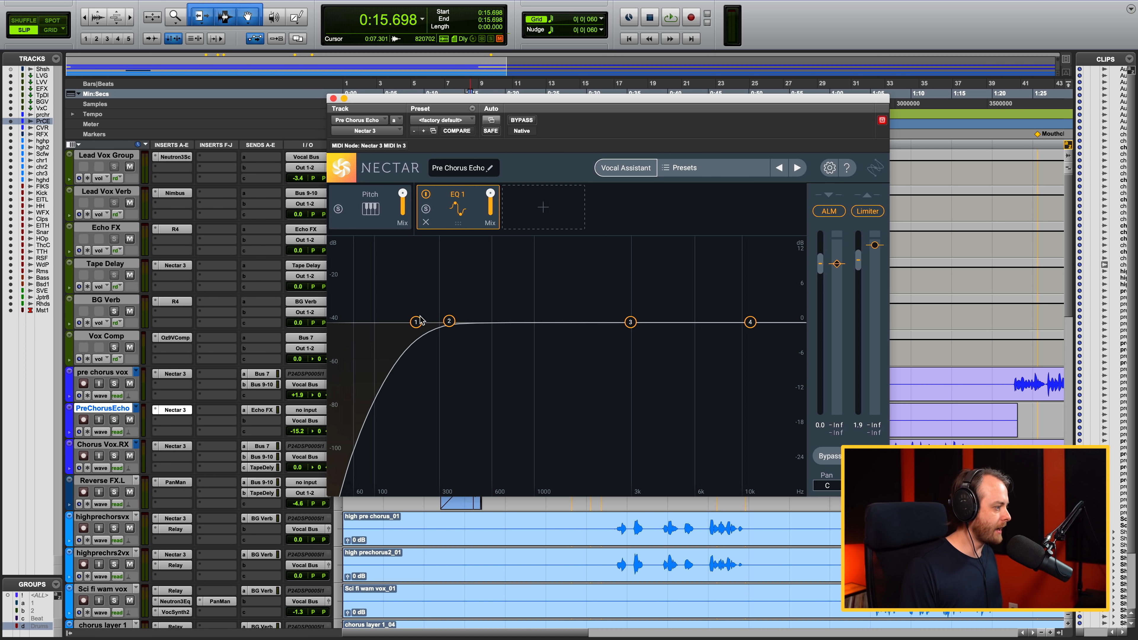
click(333, 98)
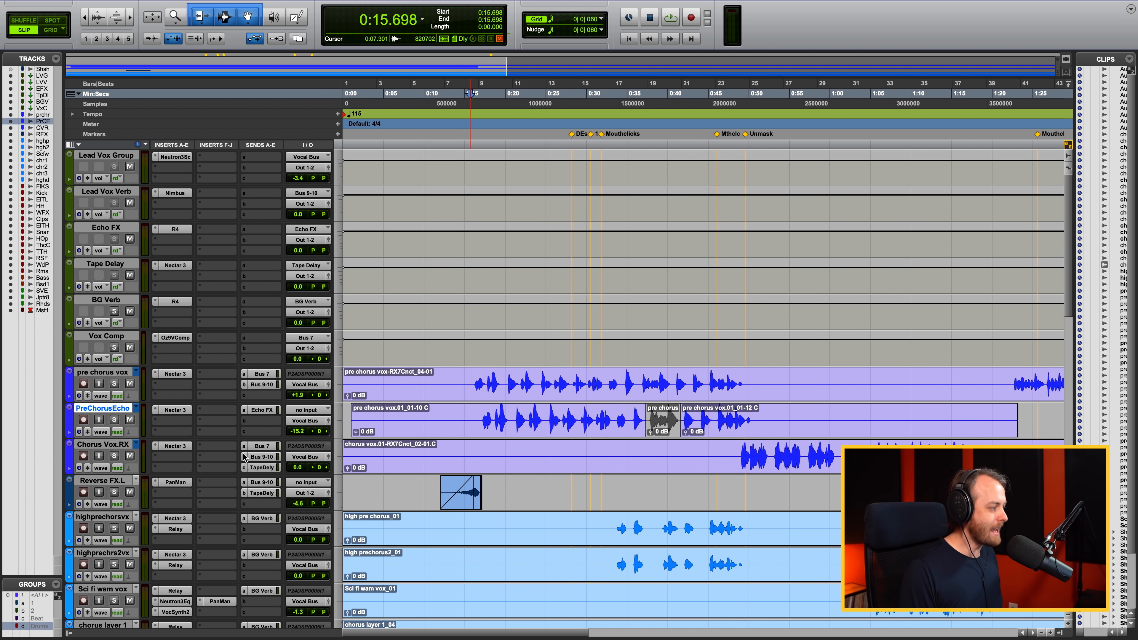
click(264, 410)
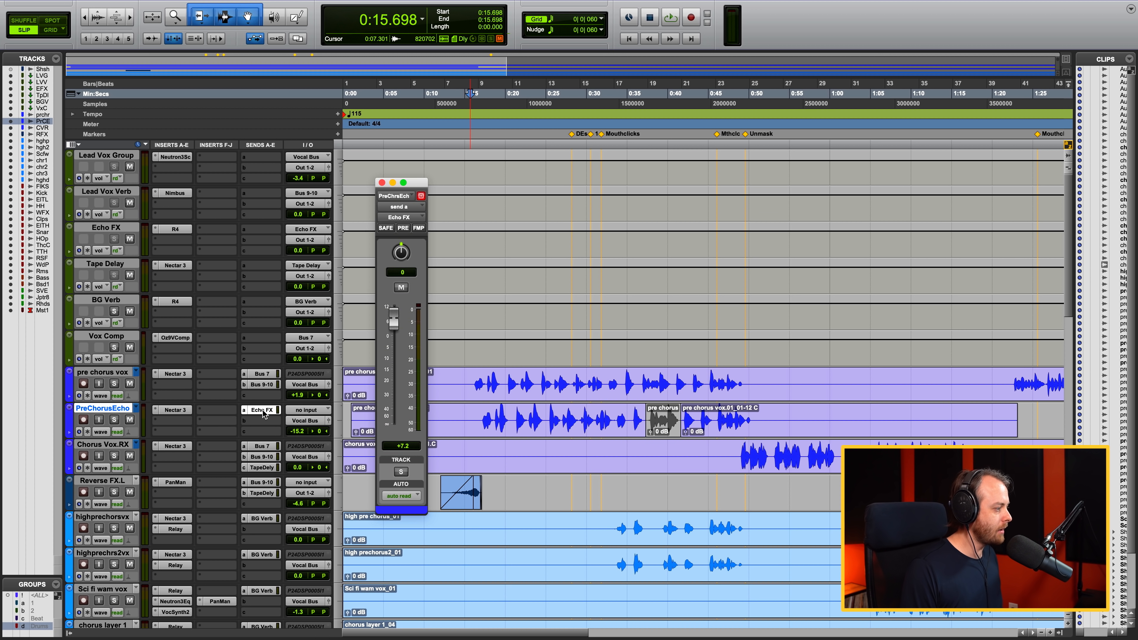
click(382, 183)
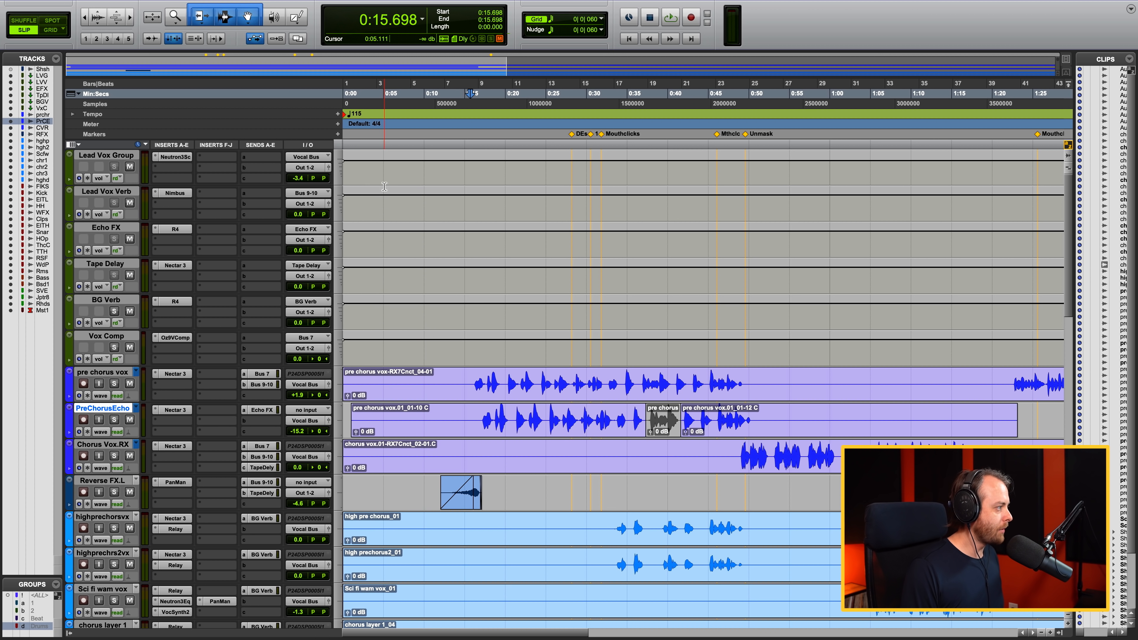
- Open the R4 reverb on Echo FX, look through its preset keyword list and cancel the list
click(175, 229)
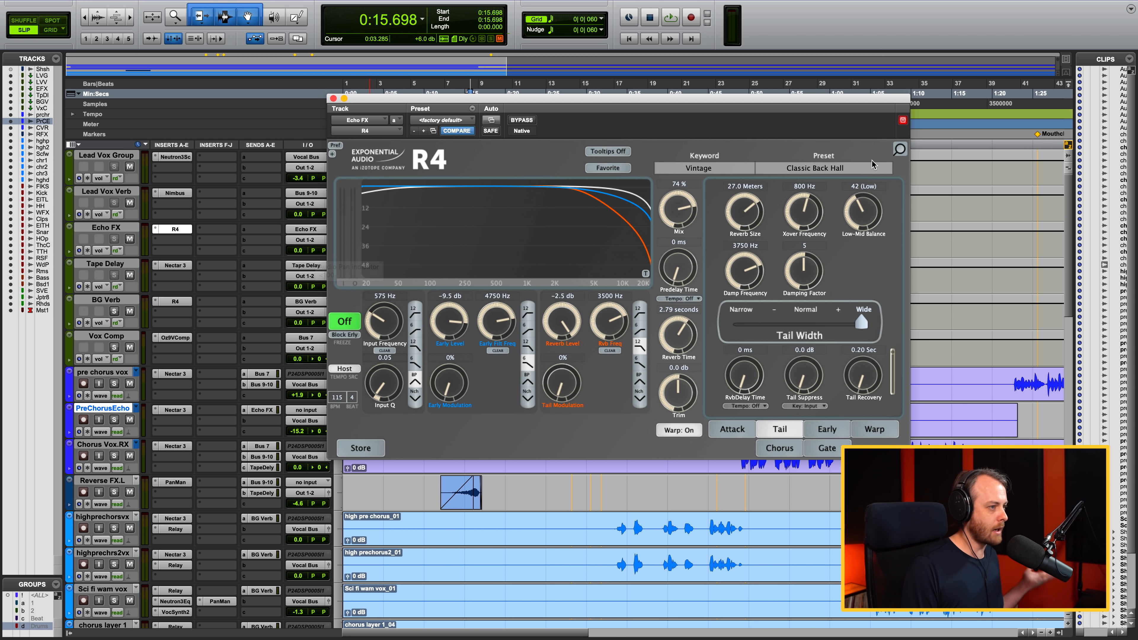
click(698, 169)
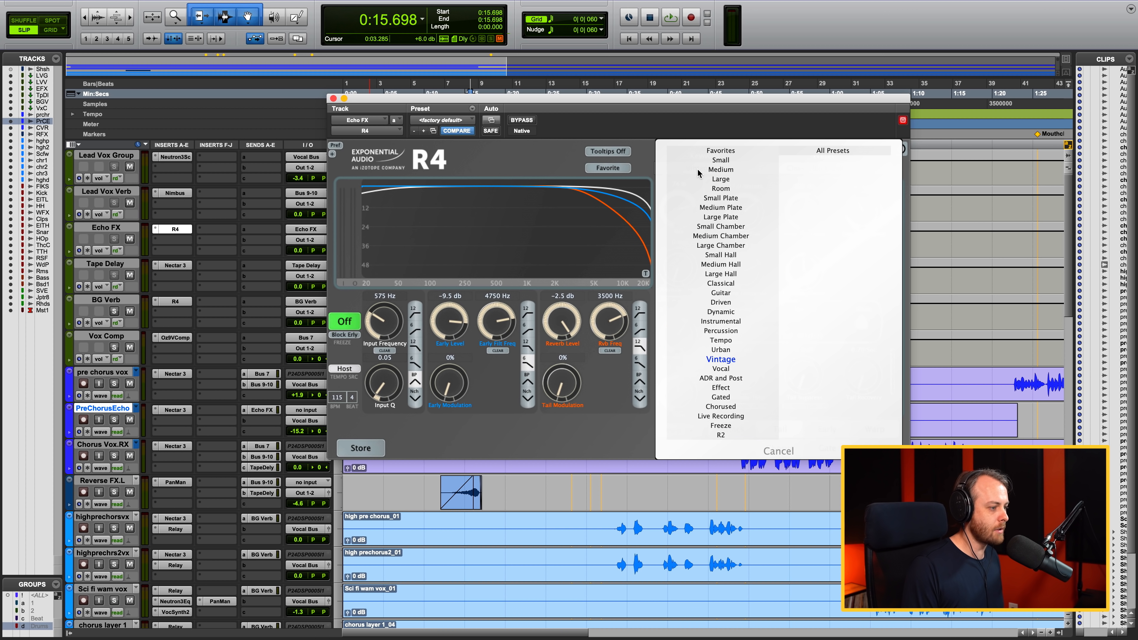
click(779, 452)
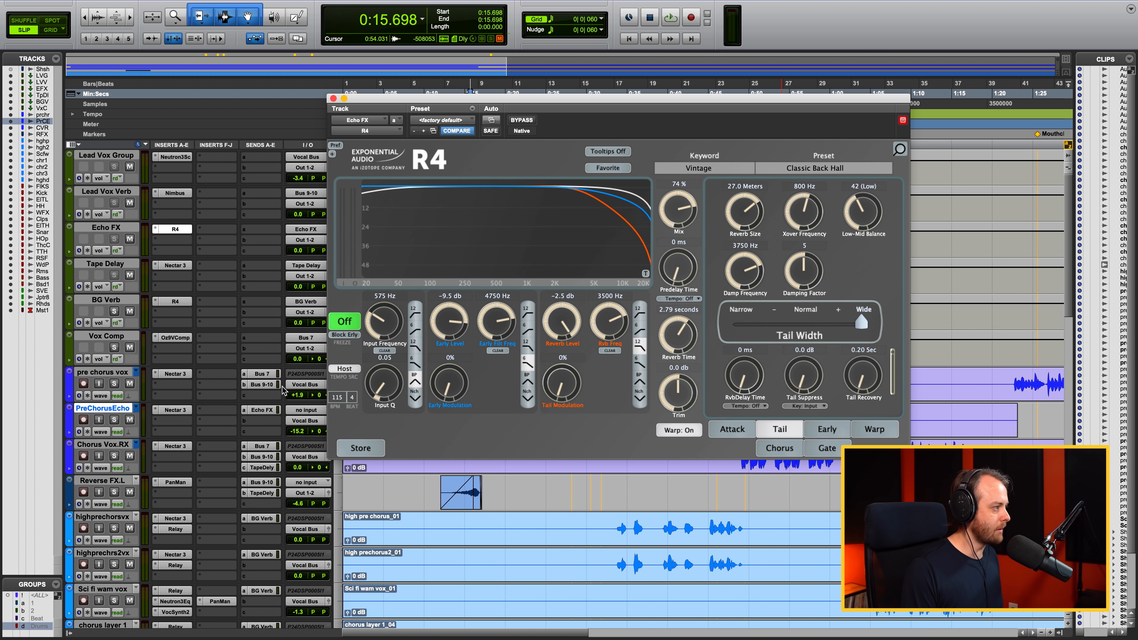
- Play the soloed PreChorusEcho and compare it with its Echo FX send muted and active
key(space)
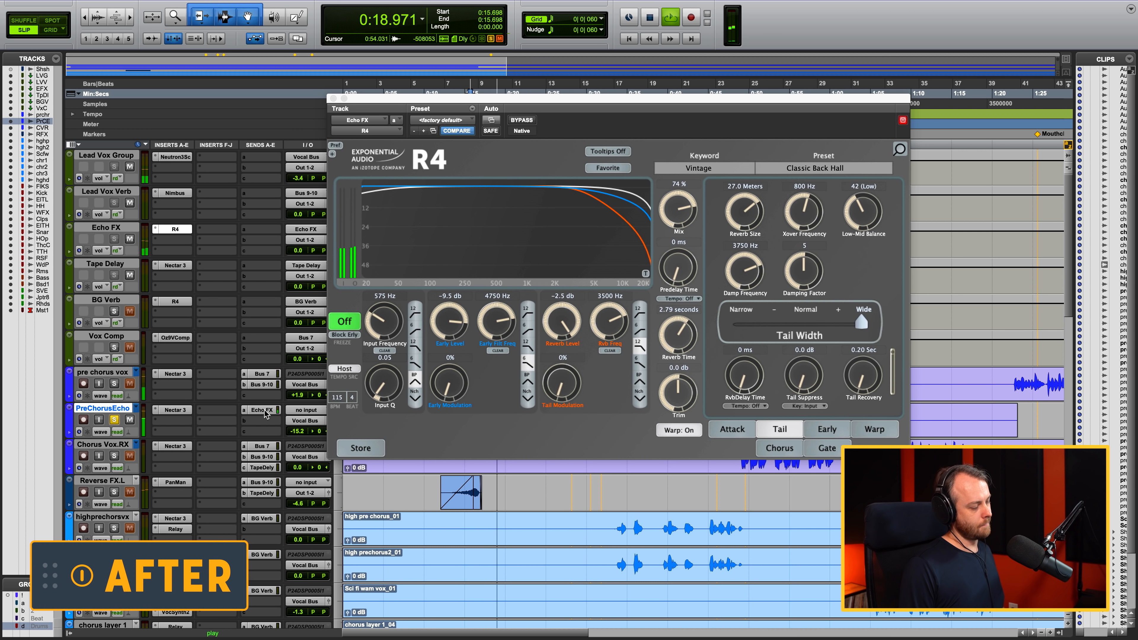
ctrl+super+click(264, 410)
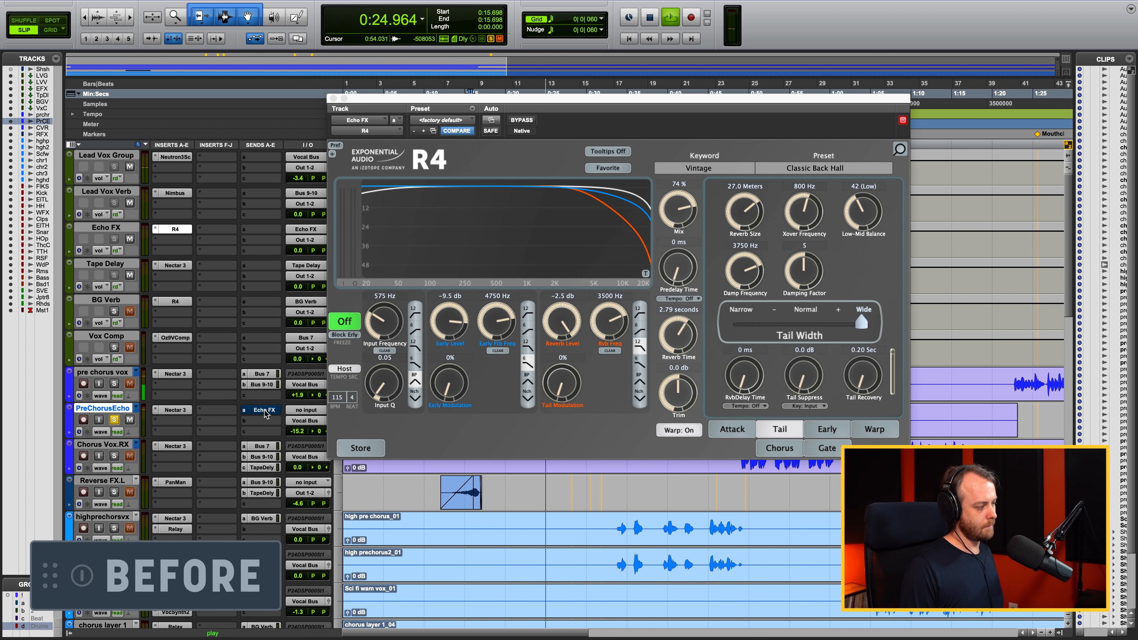
ctrl+super+click(264, 410)
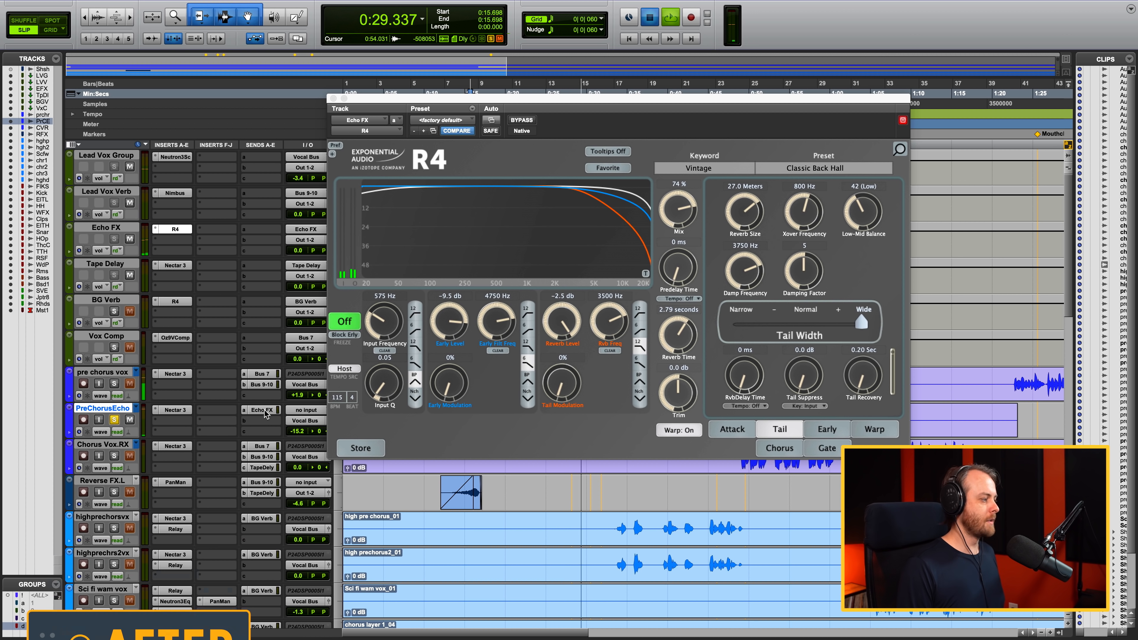
key(space)
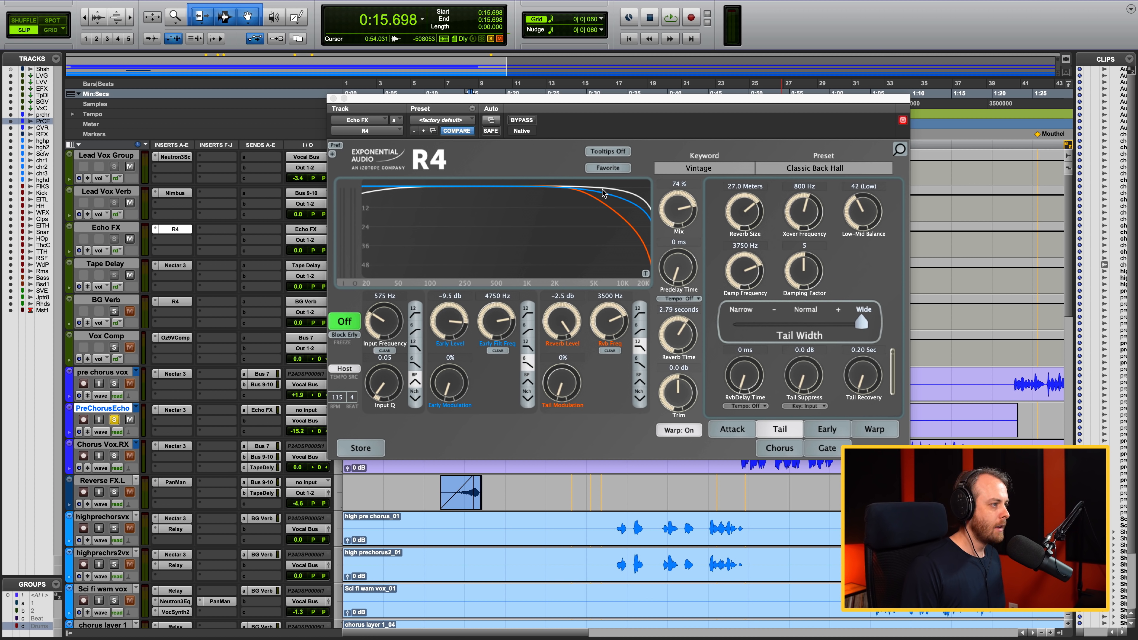
- Turn on R4's tooltips and inspect its tail width, unsolo PreChorusEcho and close the R4 window
click(603, 152)
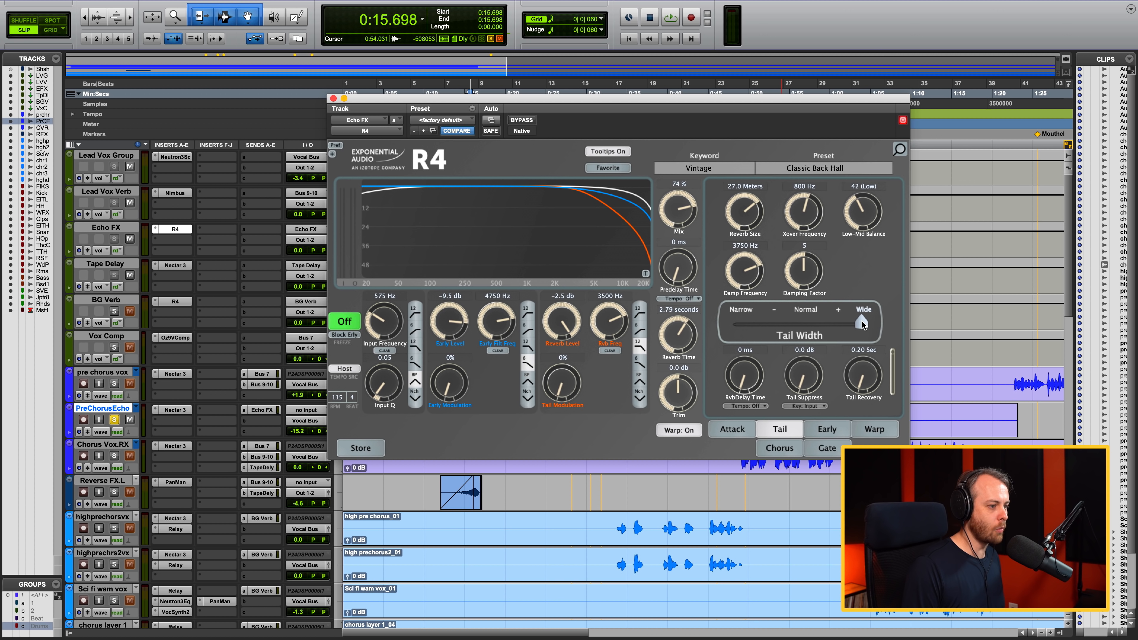
mouse_move(861, 320)
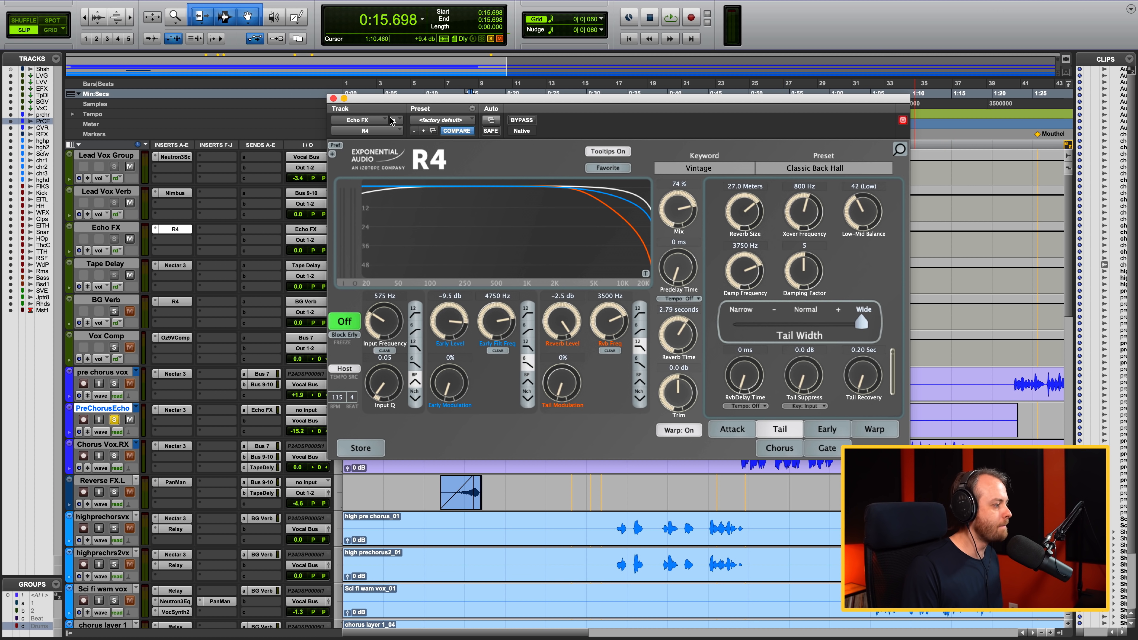
click(115, 421)
click(333, 99)
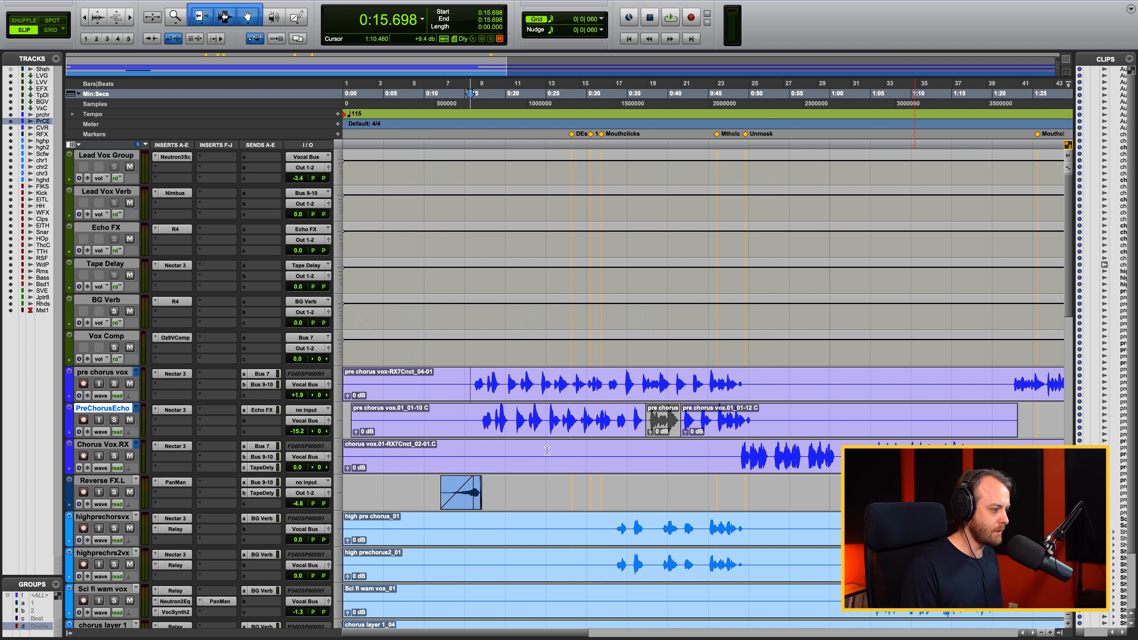
- Solo the Chorus Vox.RX track and play it from the start of the chorus at about 0:49
click(736, 454)
key(shift+s)
click(741, 456)
key(space)
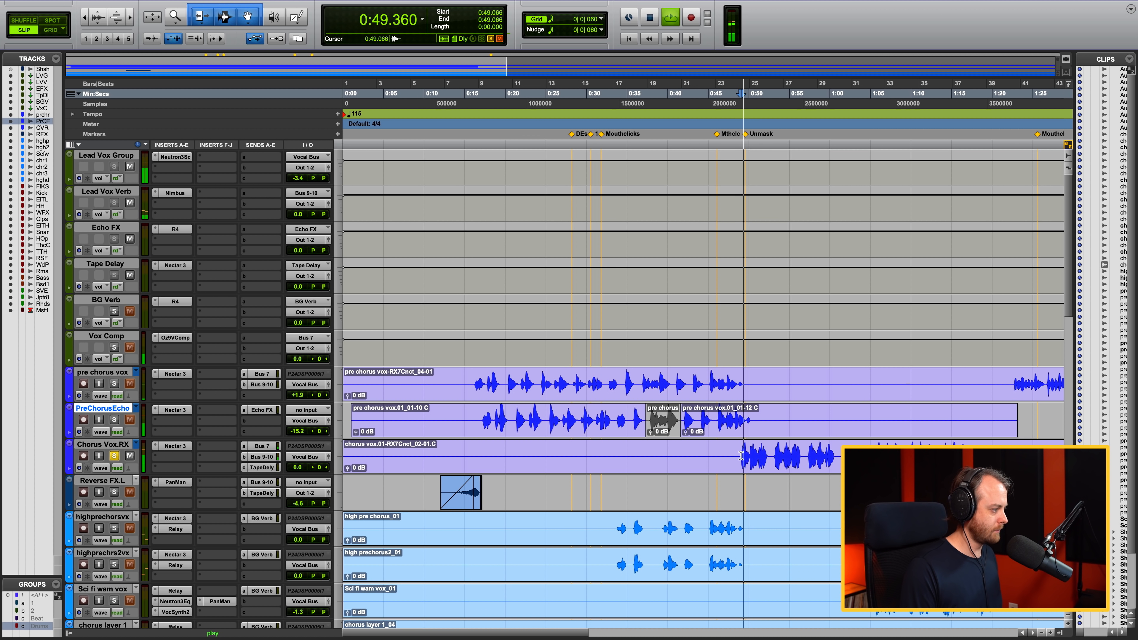
key(space)
- Examine the EQ 2, Compressor 1 and Saturation modules of Nectar 3 on the Chorus Vox.RX track
click(175, 446)
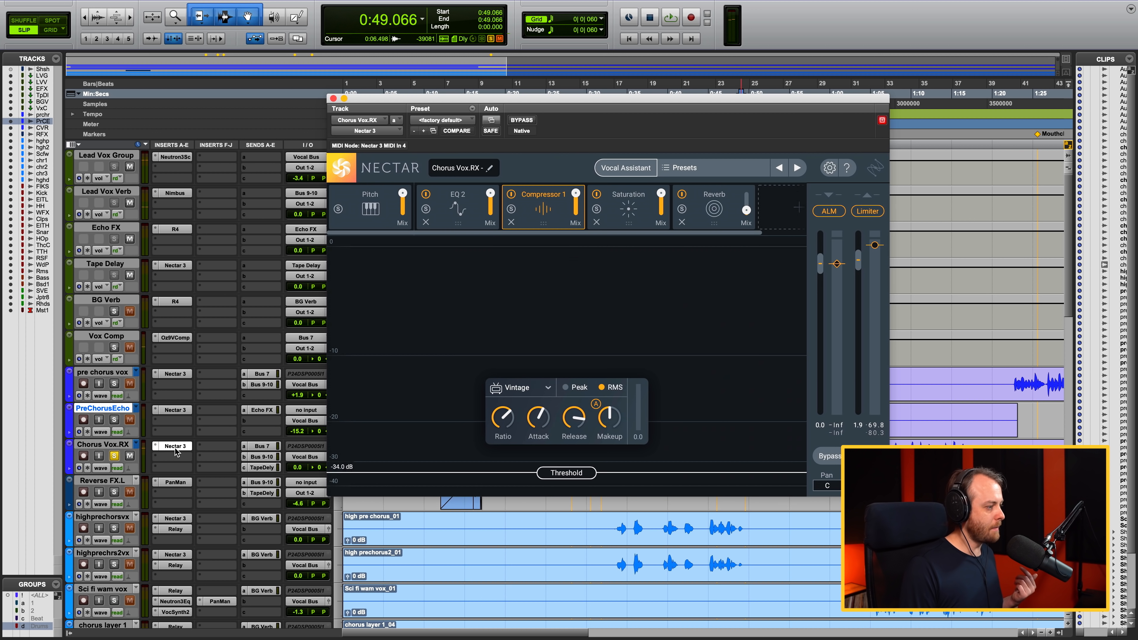
click(466, 201)
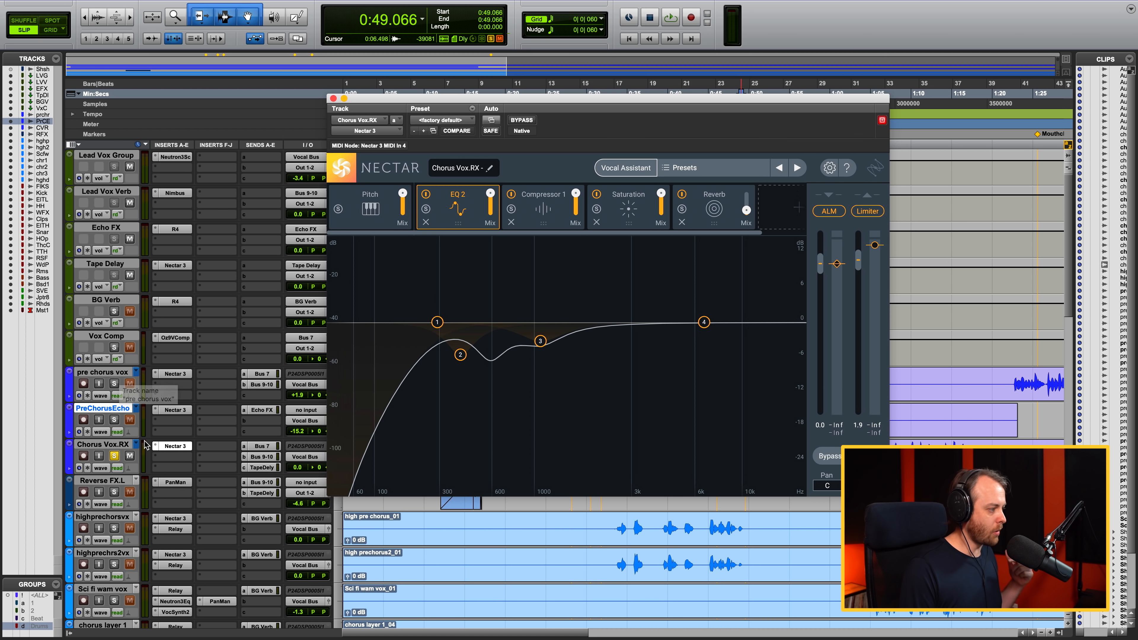
click(531, 222)
click(632, 214)
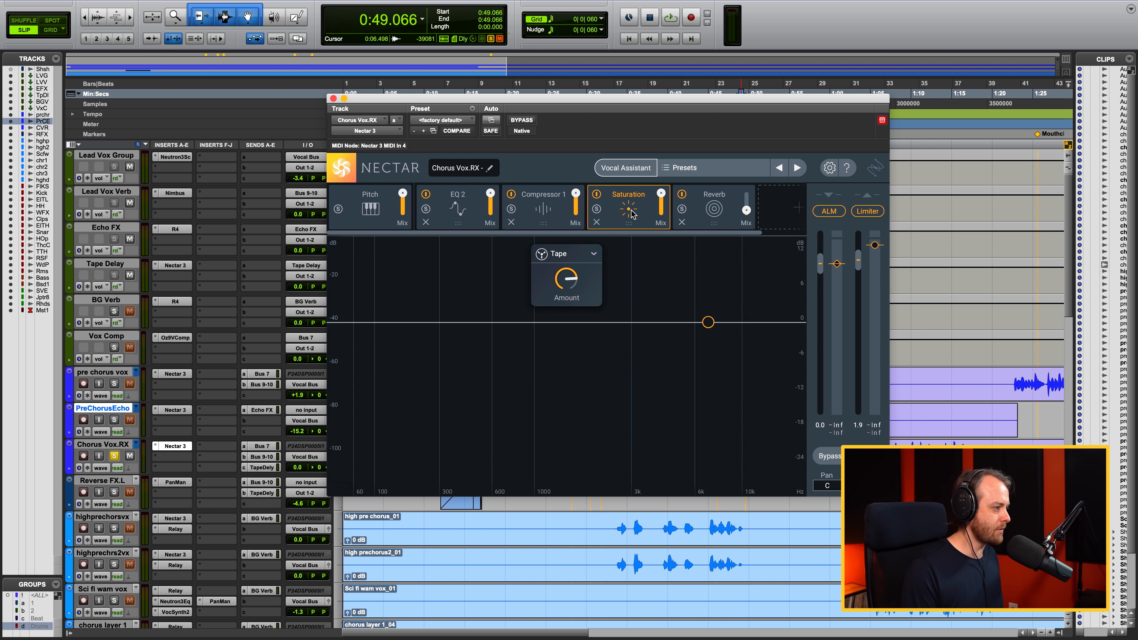
- Examine the Bus 7 and Bus 9-10 sends of Chorus Vox.RX, and unsolo the track
click(261, 446)
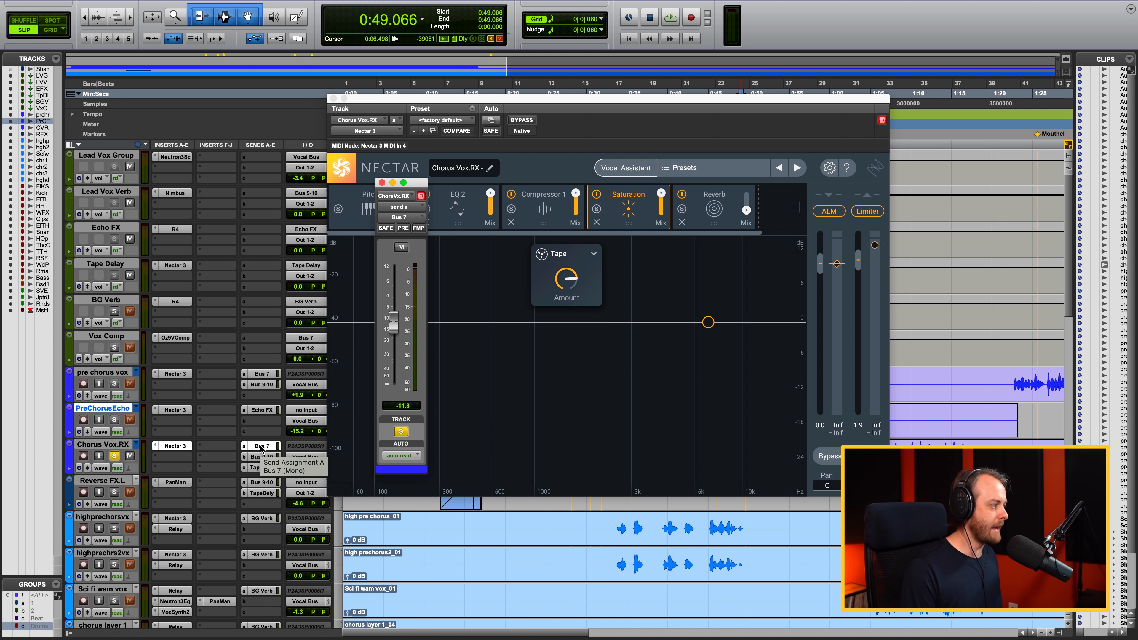
click(262, 457)
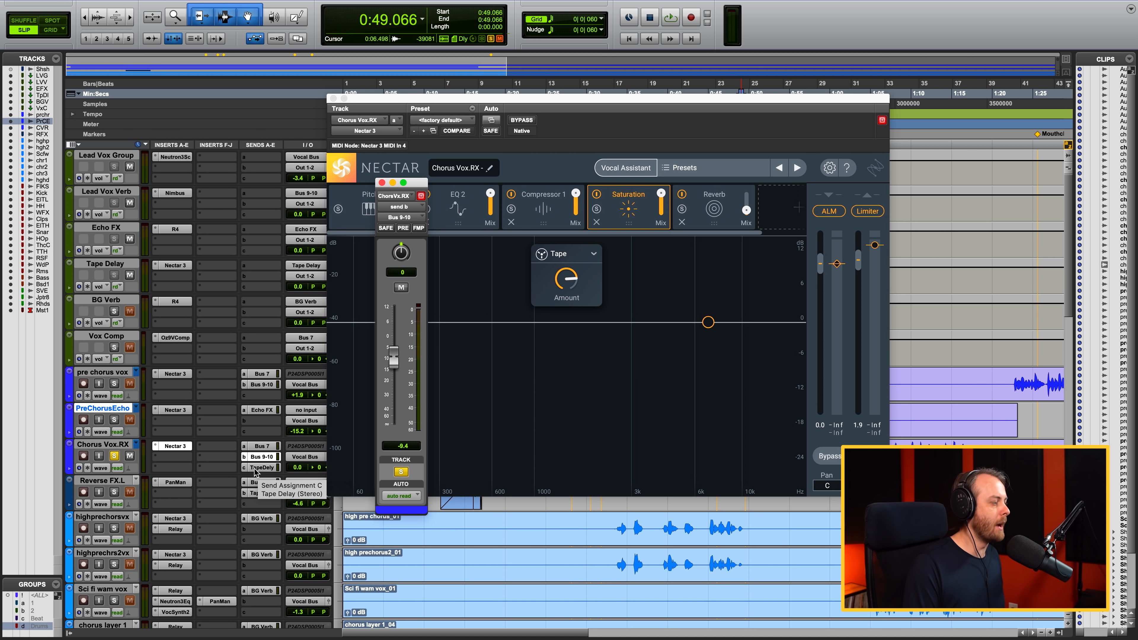
click(382, 182)
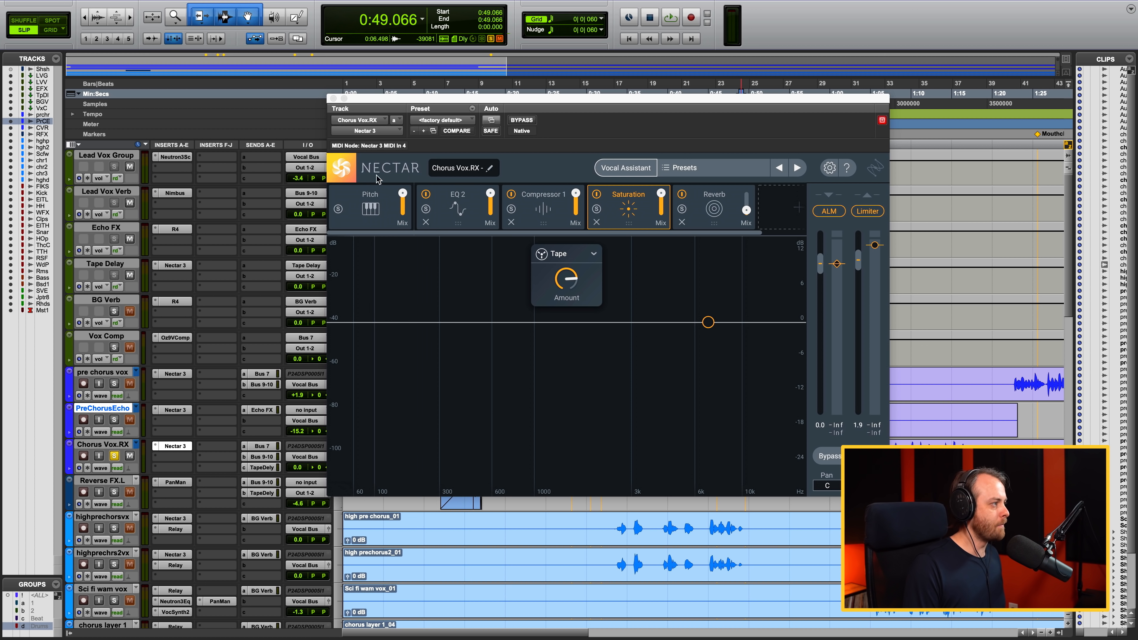
click(334, 98)
click(116, 456)
- Bypass the Nectar 3 inserts and all sends on pre chorus vox, PreChorusEcho and Chorus Vox.RX
click(476, 385)
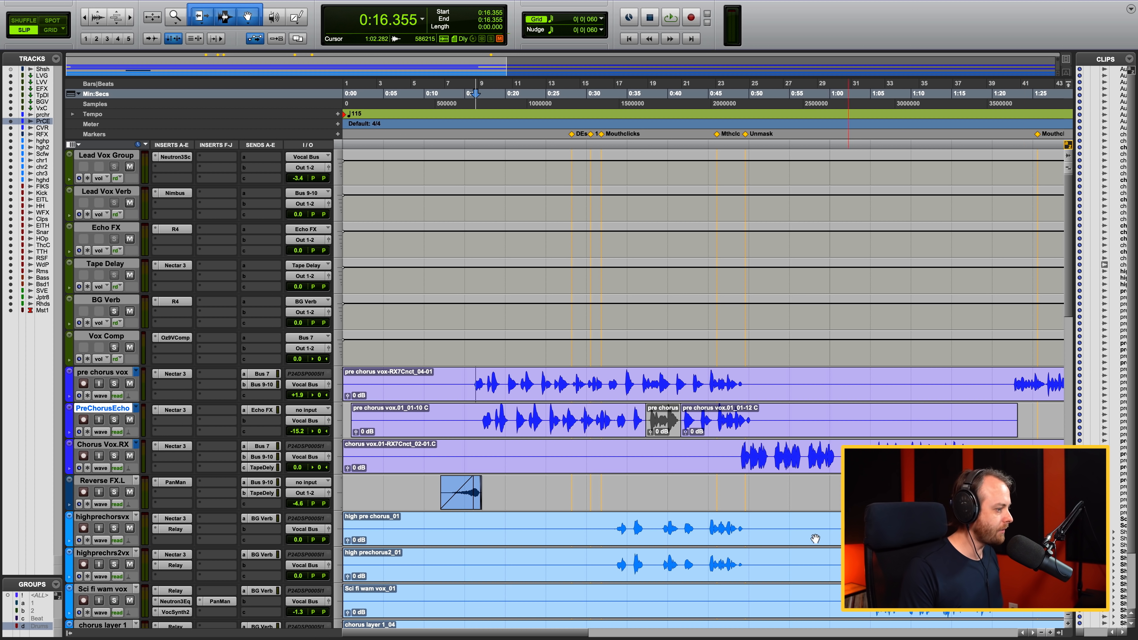
drag(175, 450, 174, 372)
drag(249, 374, 261, 470)
key(space)
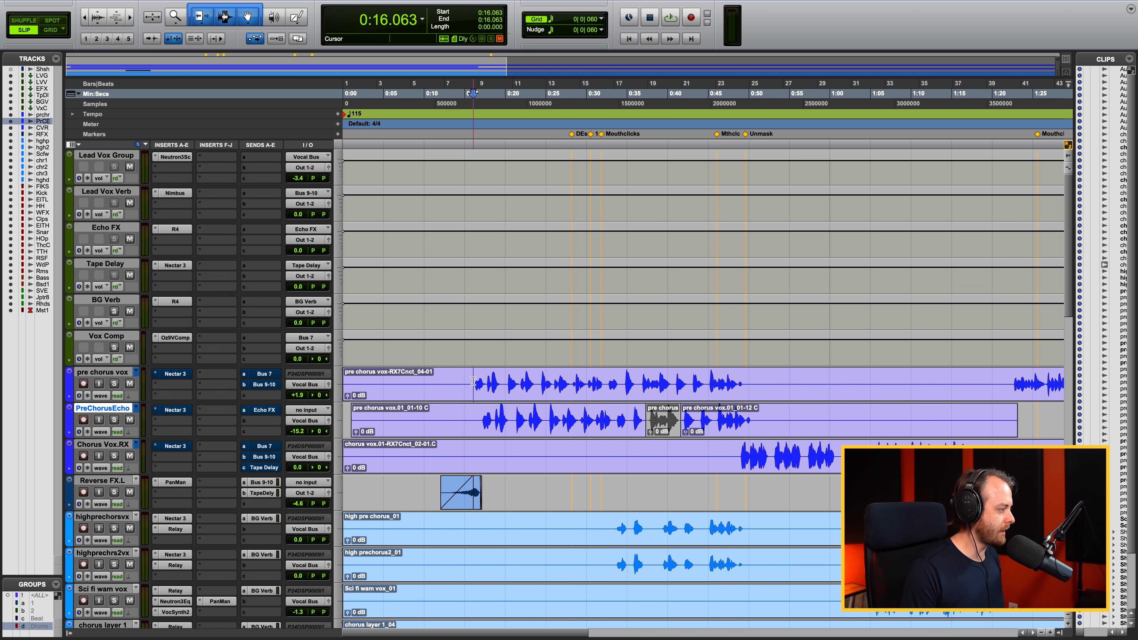
- Solo the three lead vocal tracks and play the unprocessed pre-chorus from about 0:15 and the chorus from about 0:48
drag(114, 389, 115, 457)
click(467, 381)
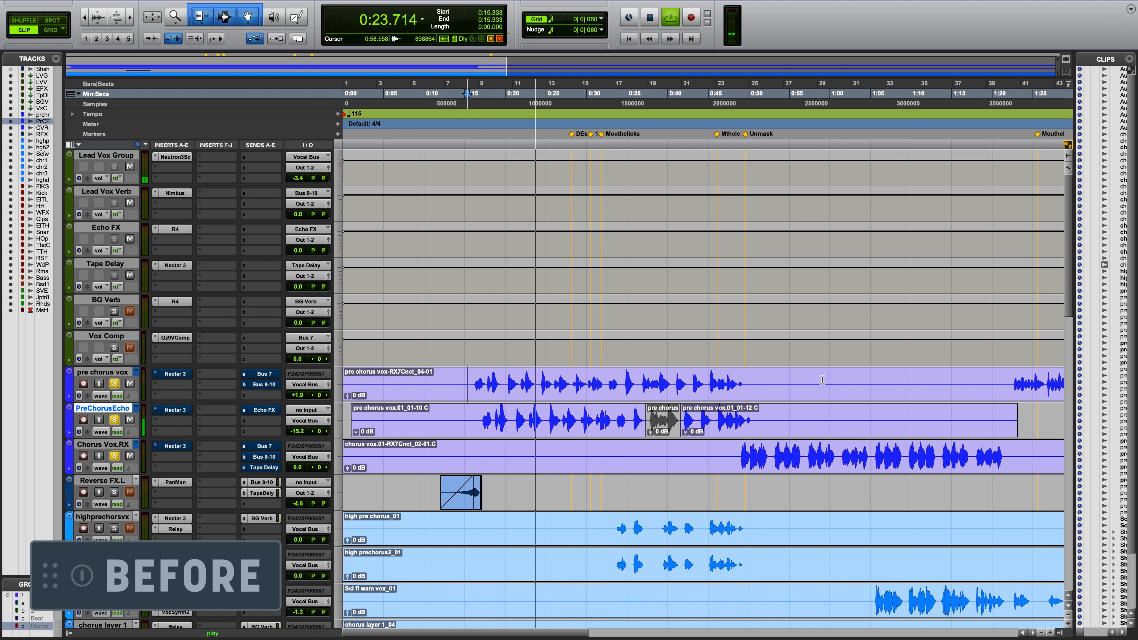
click(736, 382)
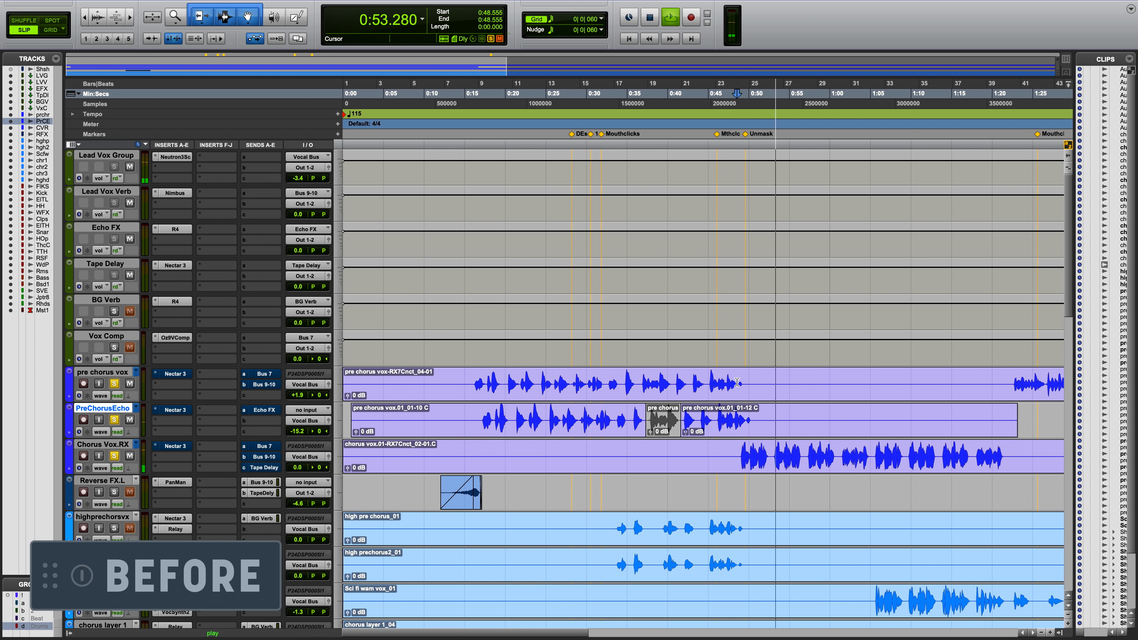
key(space)
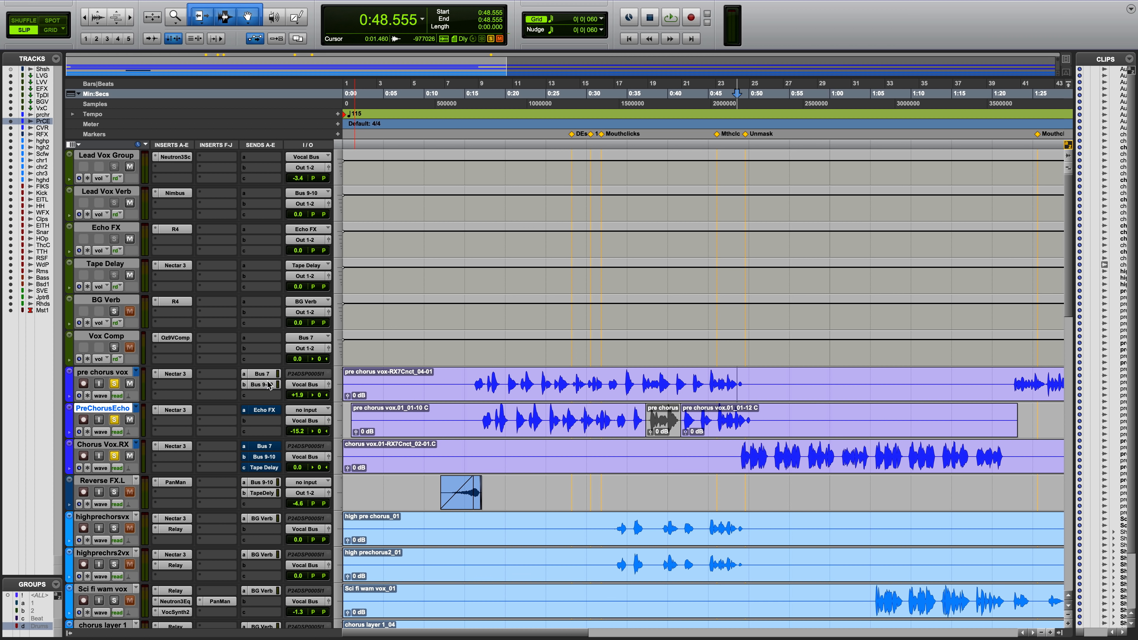
- Play the lead vocals with inserts and sends active, first from the pre-chorus, then from the chorus
click(470, 382)
key(space)
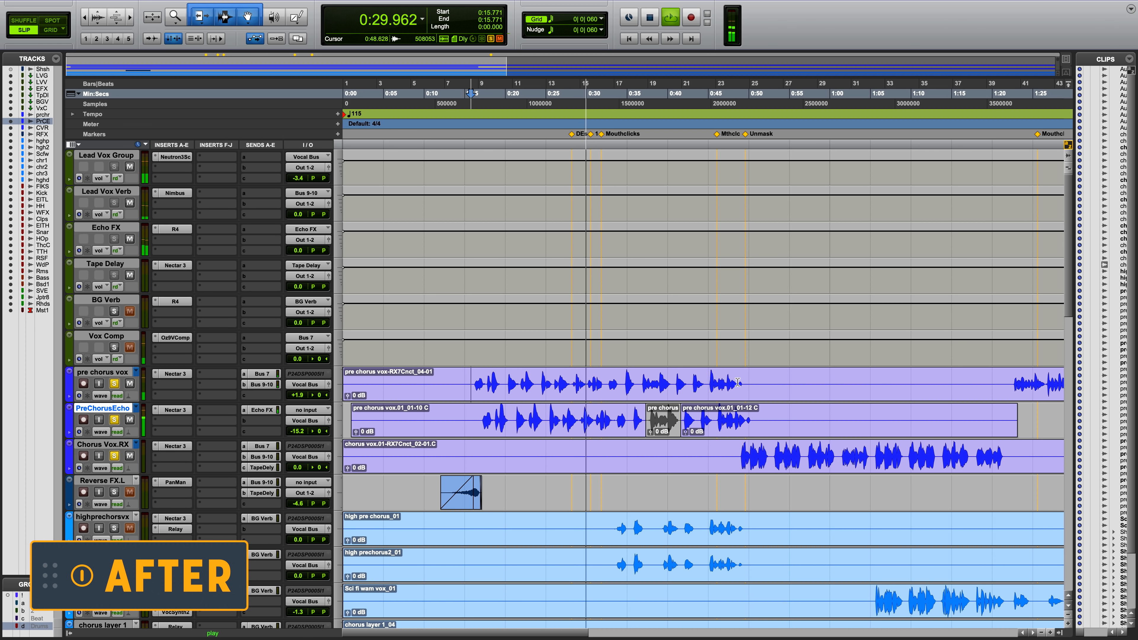
key(space)
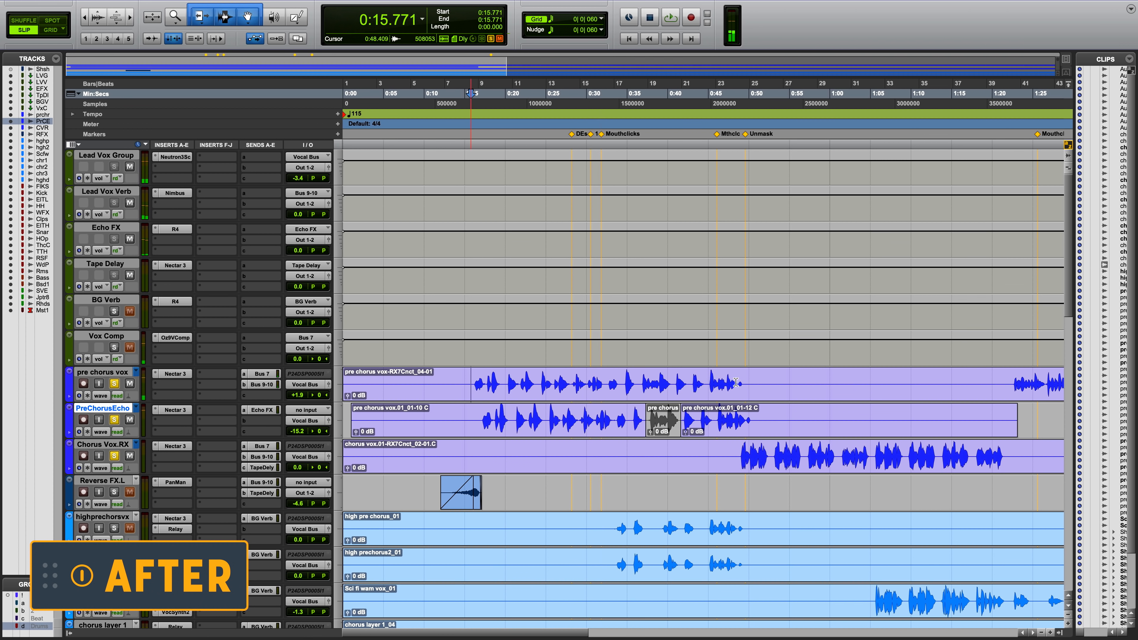
key(space)
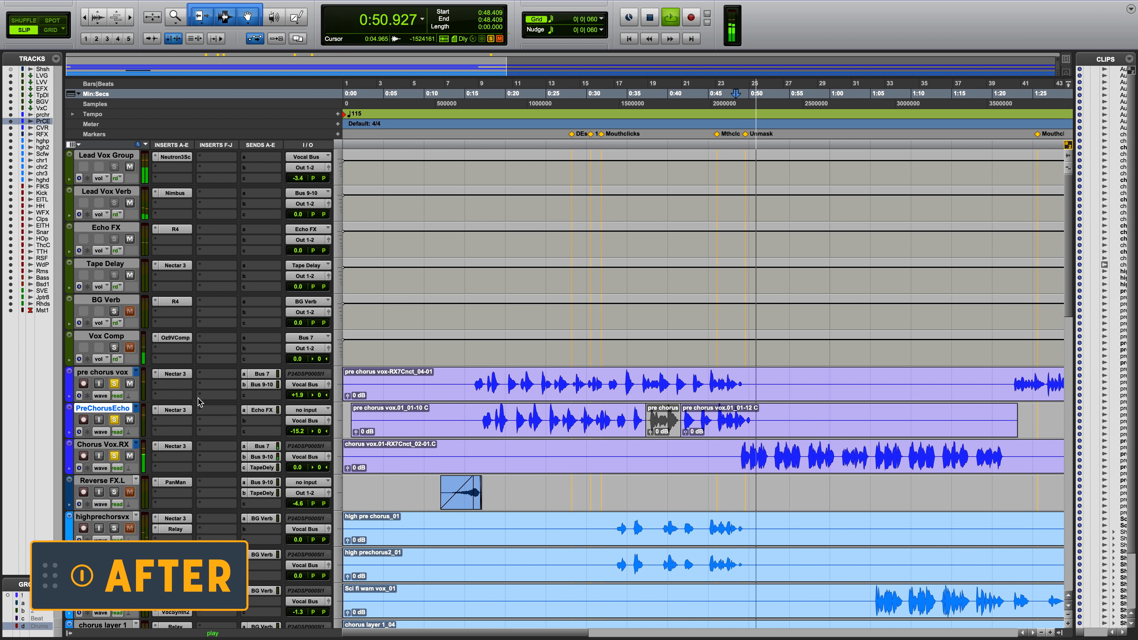
- Unsolo pre chorus vox, PreChorusEcho and Chorus Vox.RX to hear the chorus in the full mix, and stop playback
click(115, 385)
click(115, 419)
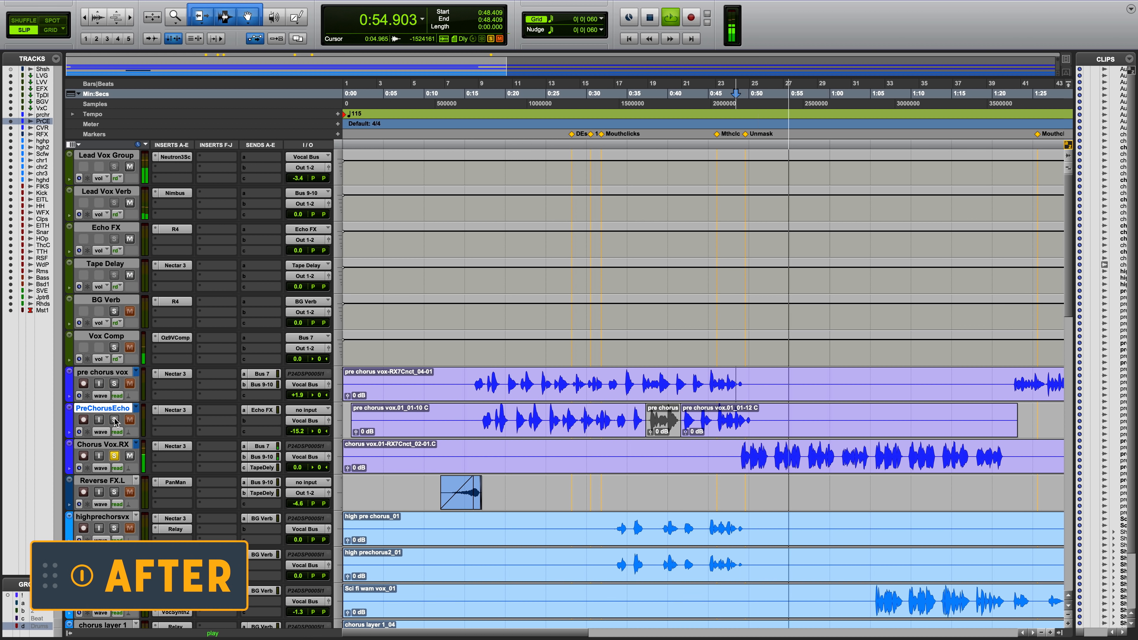
click(115, 455)
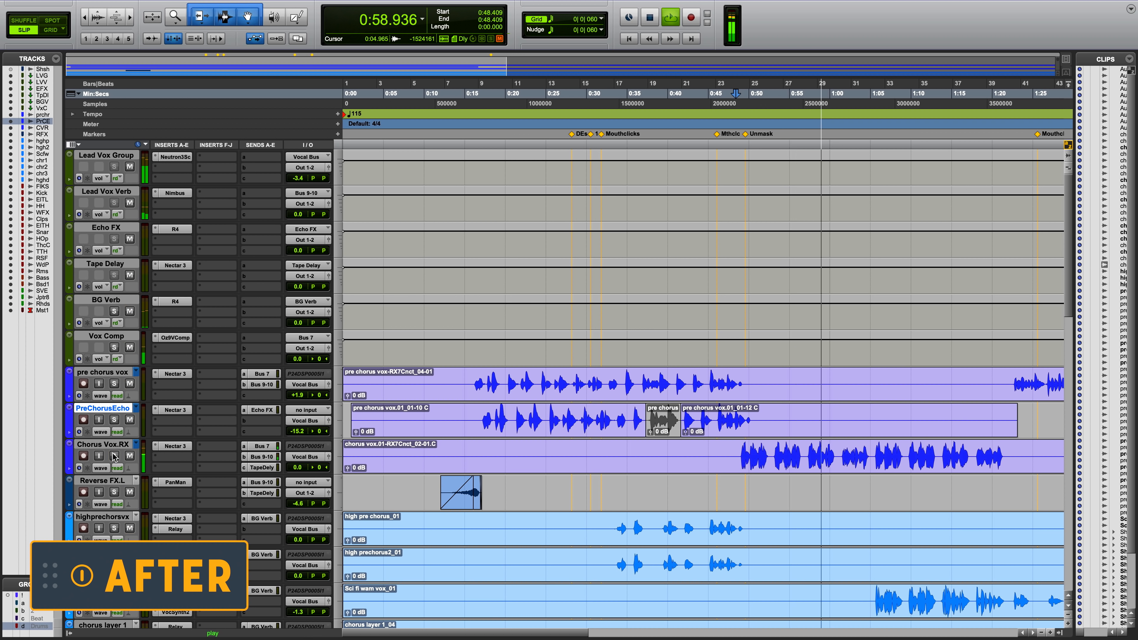
key(space)
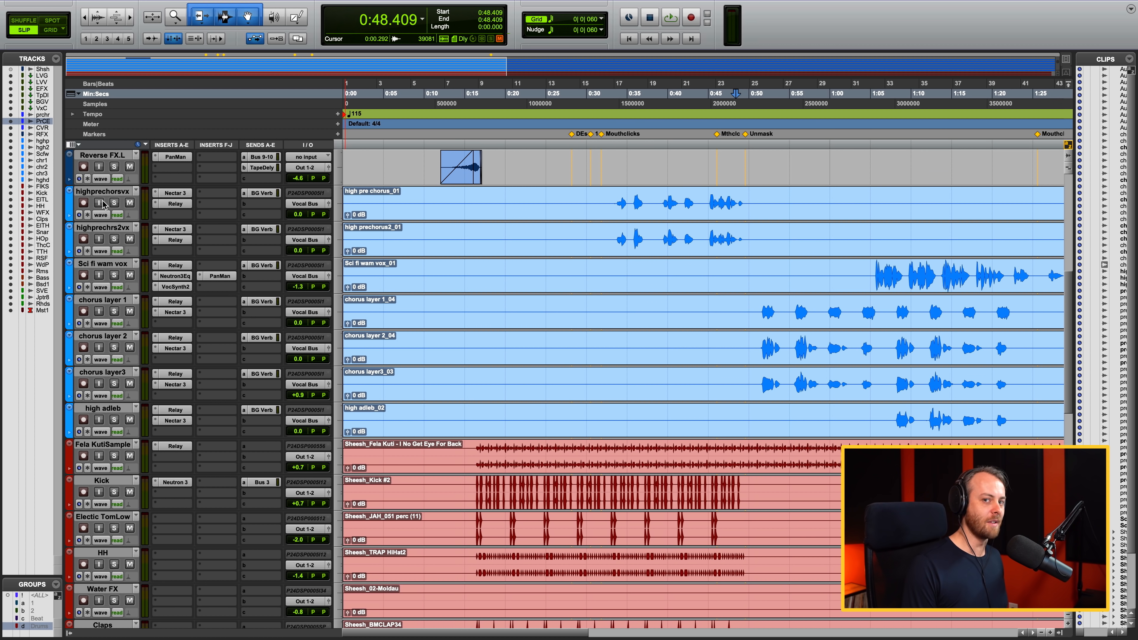
- Examine the Relay settings on the first high pre-chorus vocal and the Nectar 3 EQ 1 curves on both high pre-chorus vocals
click(173, 206)
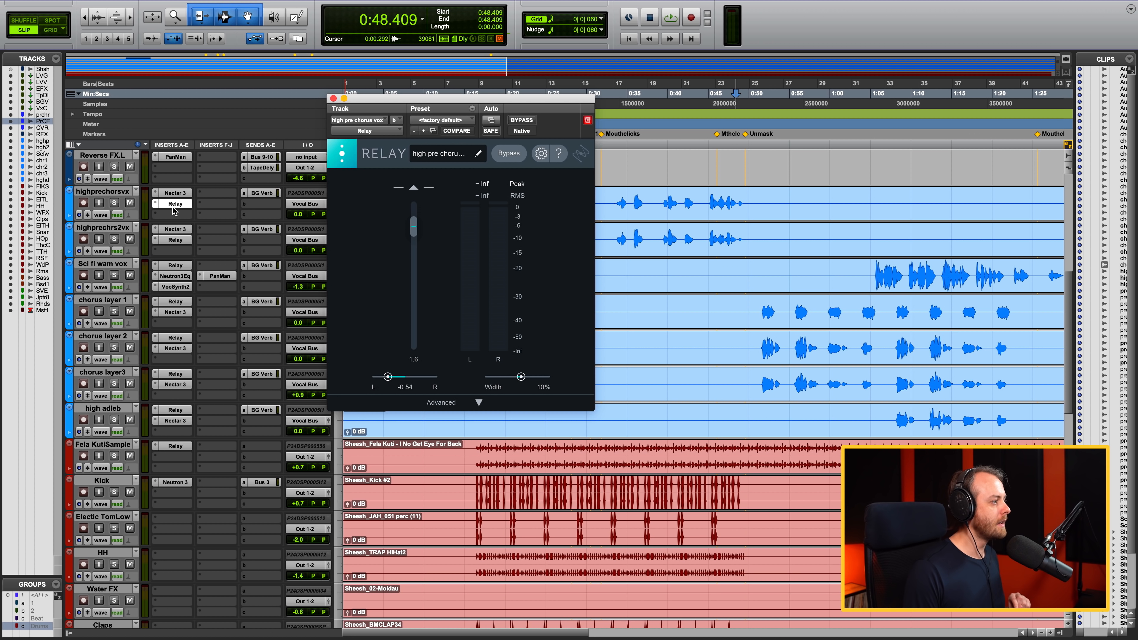
click(174, 205)
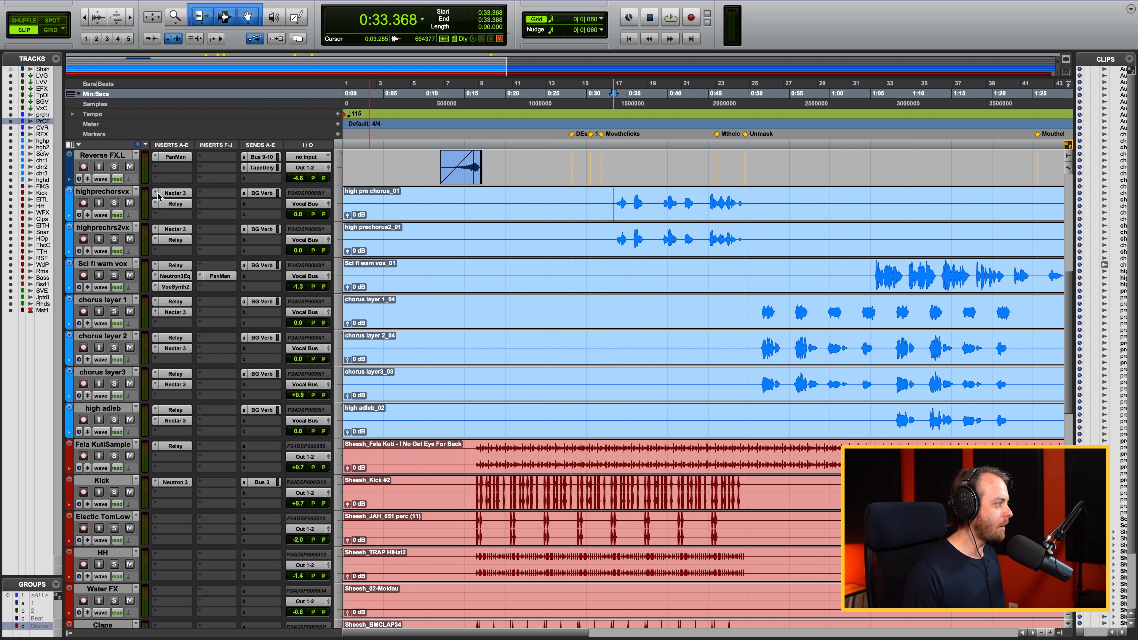
click(173, 194)
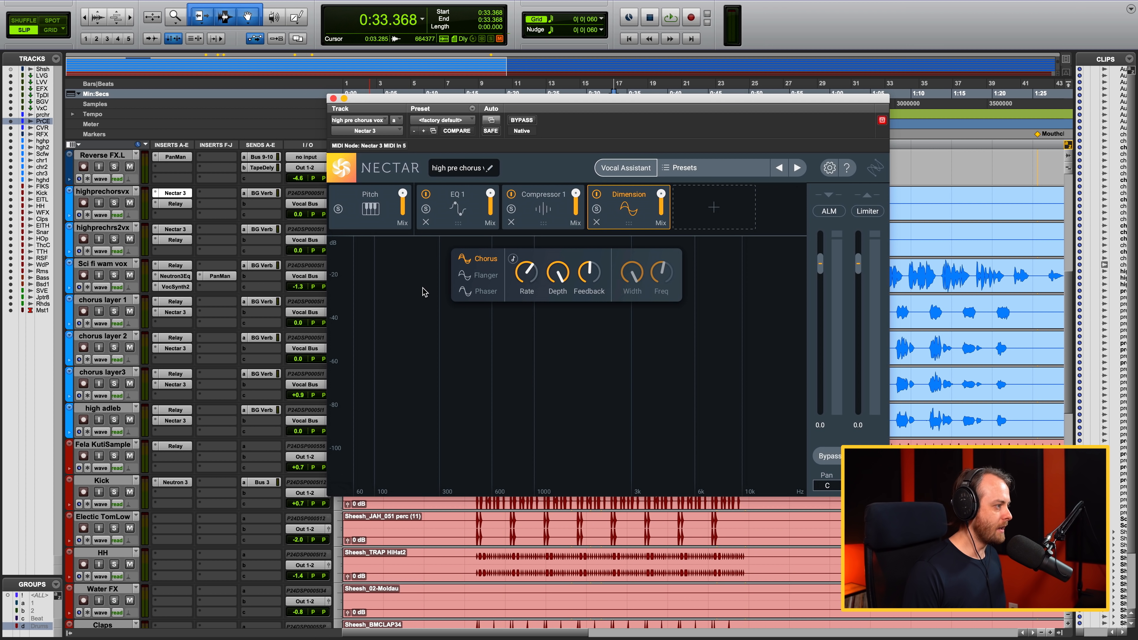
click(450, 214)
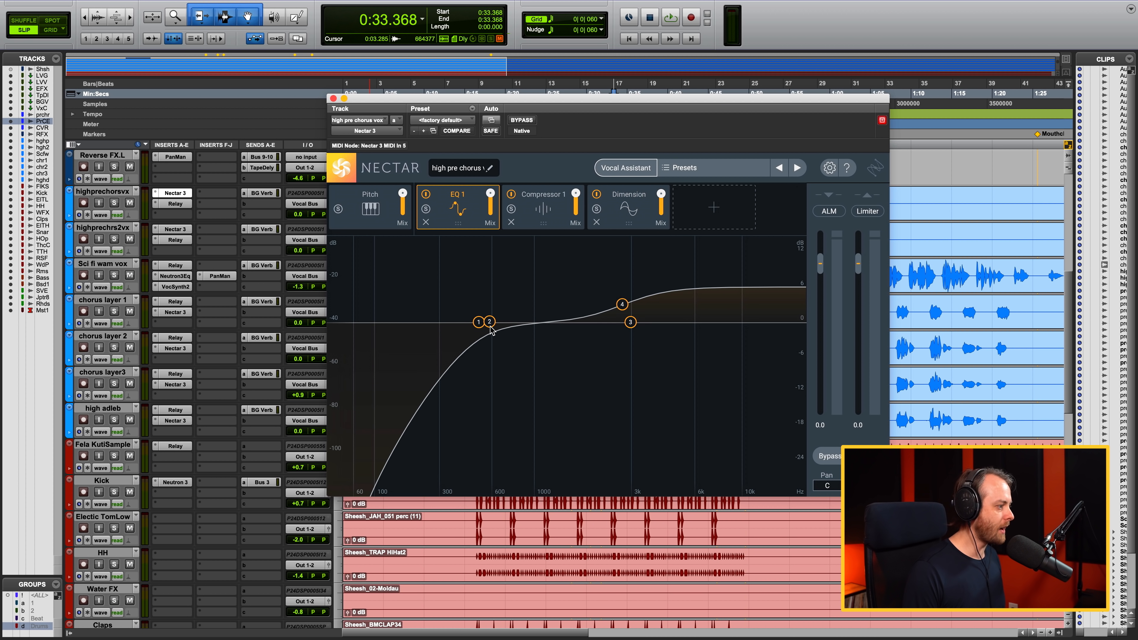
click(624, 307)
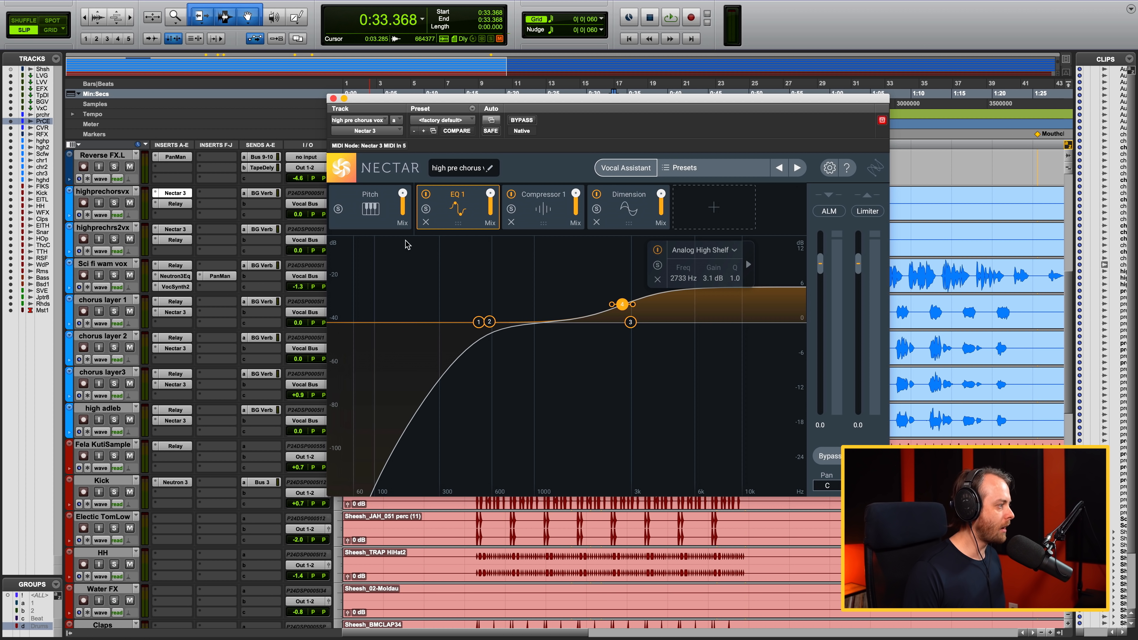
click(174, 229)
click(461, 210)
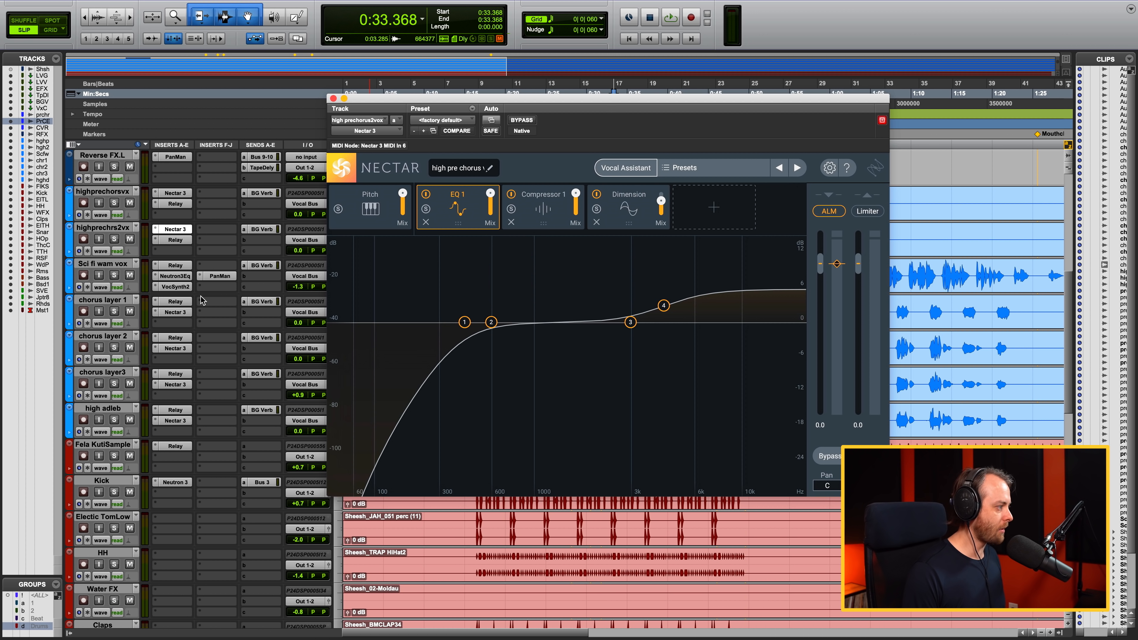
- Examine Nectar 3 on the chorus layer tracks, including chorus layer3's EQ 1, Compressor 1 and Dimension modules, and close the plug-in
click(178, 313)
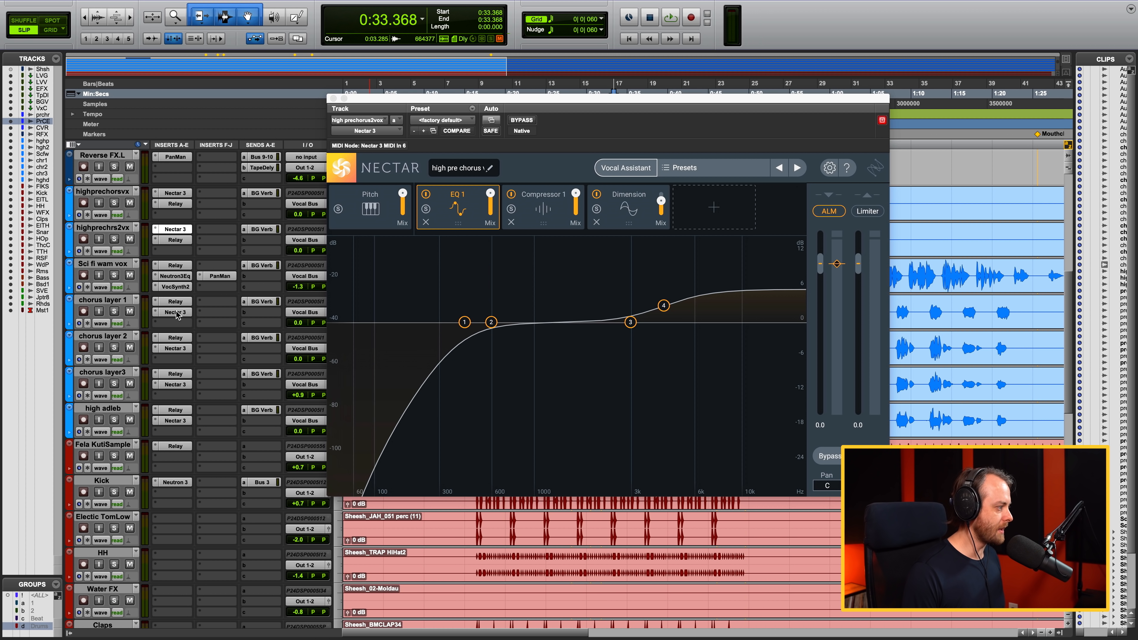
click(175, 349)
click(174, 384)
click(465, 204)
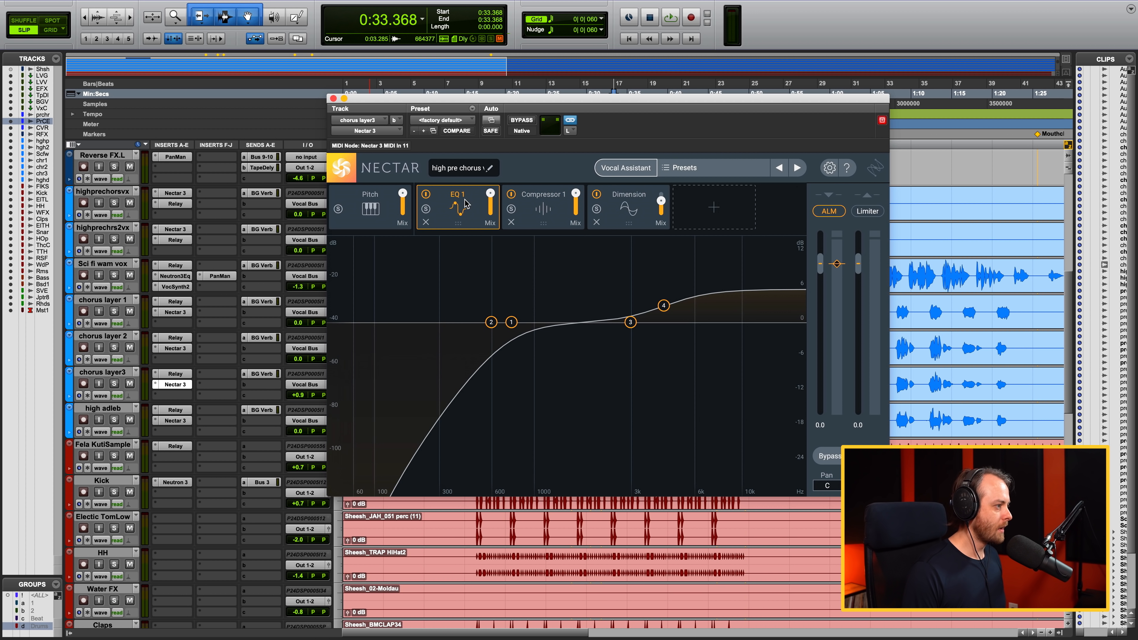
click(554, 204)
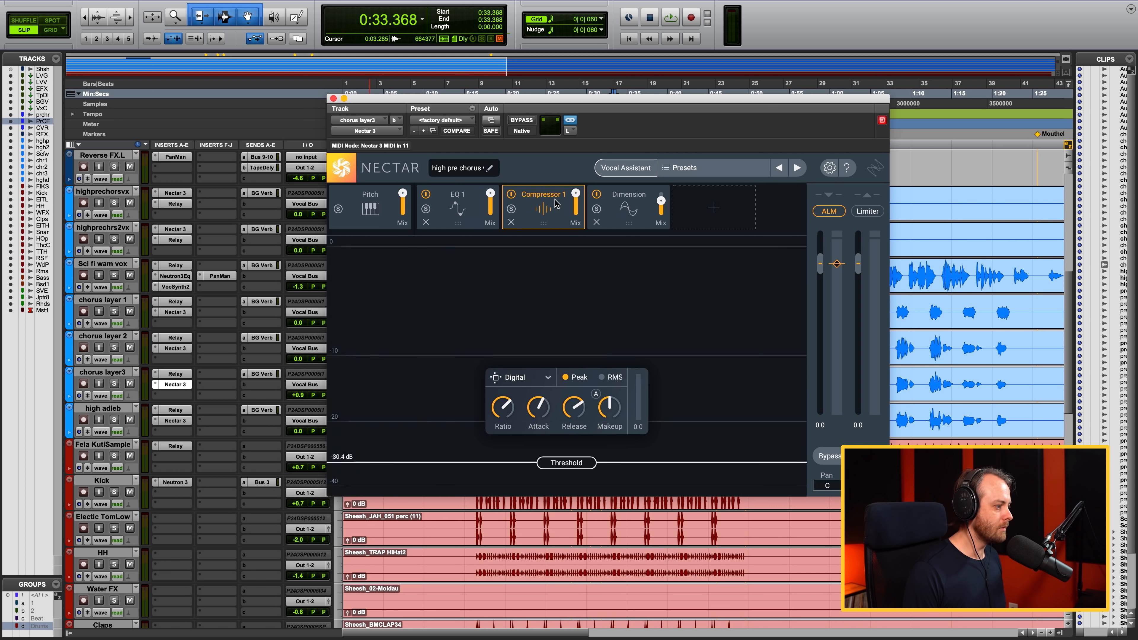
click(621, 202)
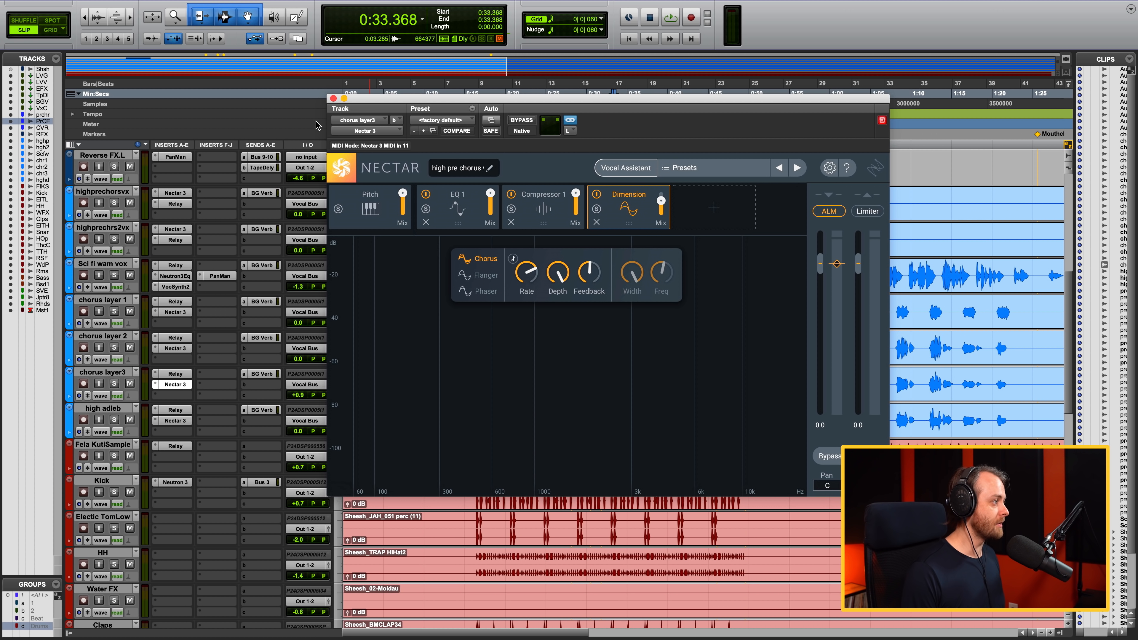
click(333, 99)
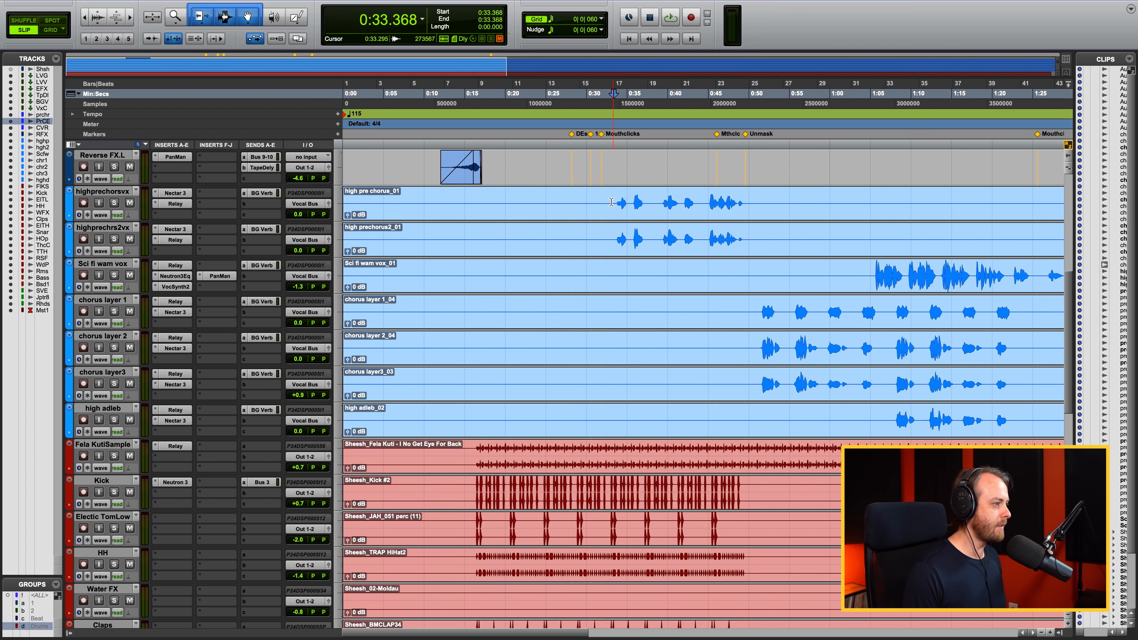
- Select high pre chorus_01 from about 0:33 to 0:49, solo its track and play it with Nectar 3 and BG Verb bypassed
drag(611, 202, 746, 202)
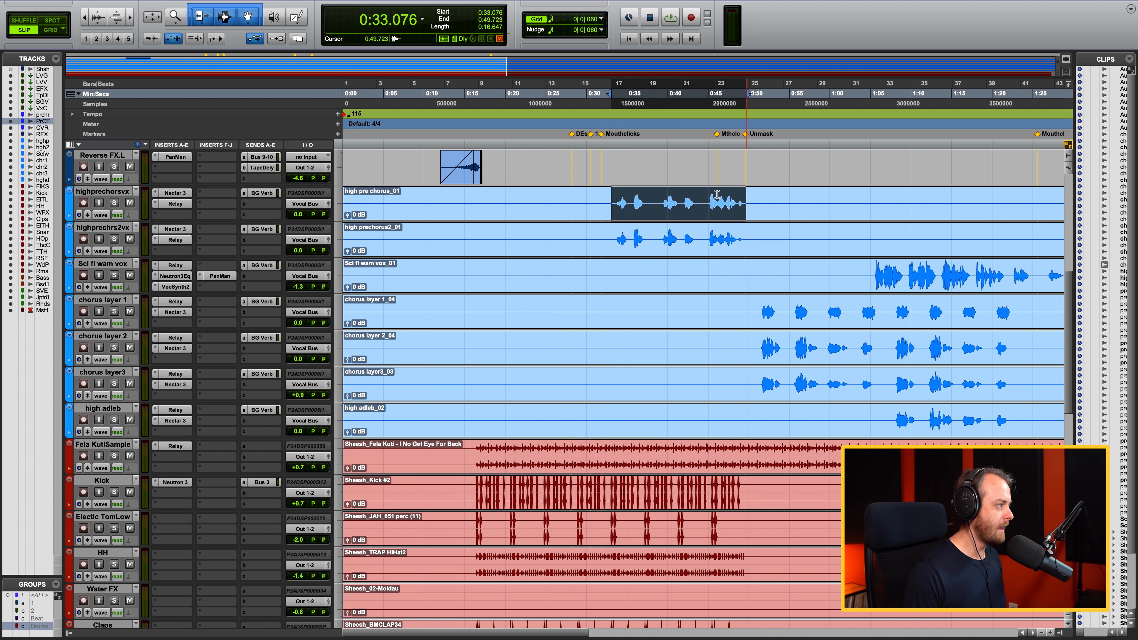
click(114, 203)
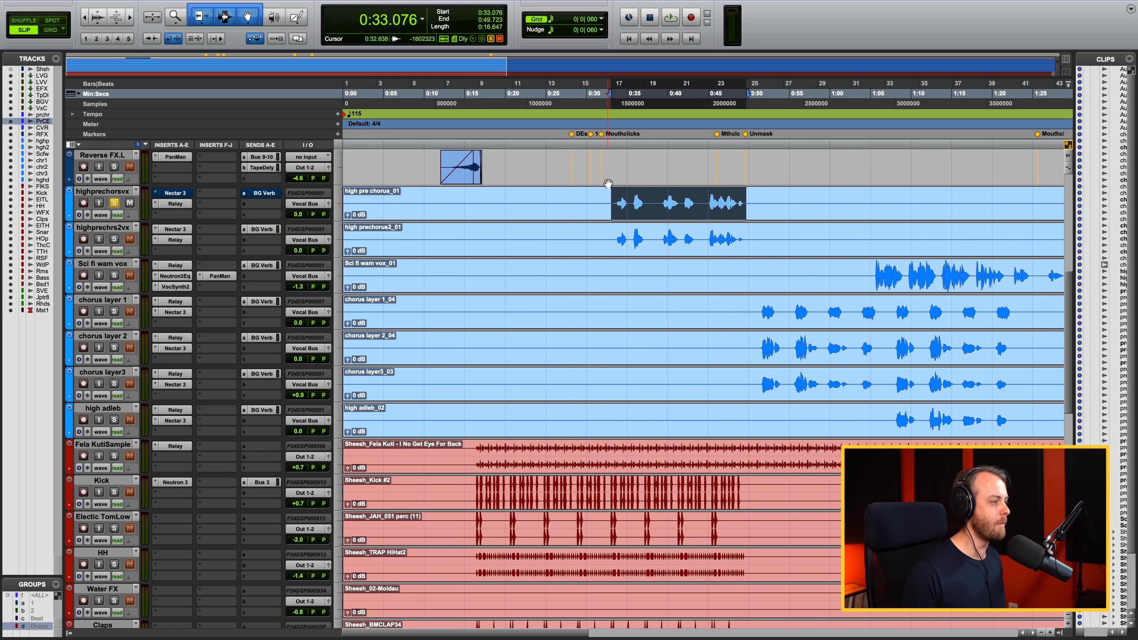
key(space)
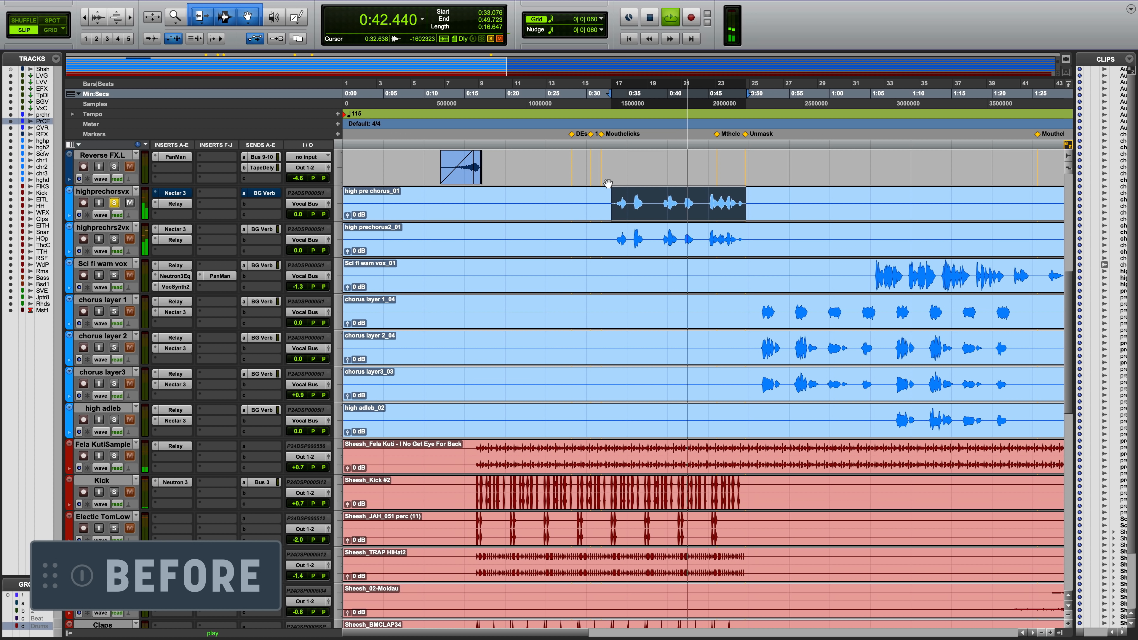
key(space)
- Play the selected high pre-chorus section with Nectar 3 and BG Verb active
scroll(608, 215, up, 2)
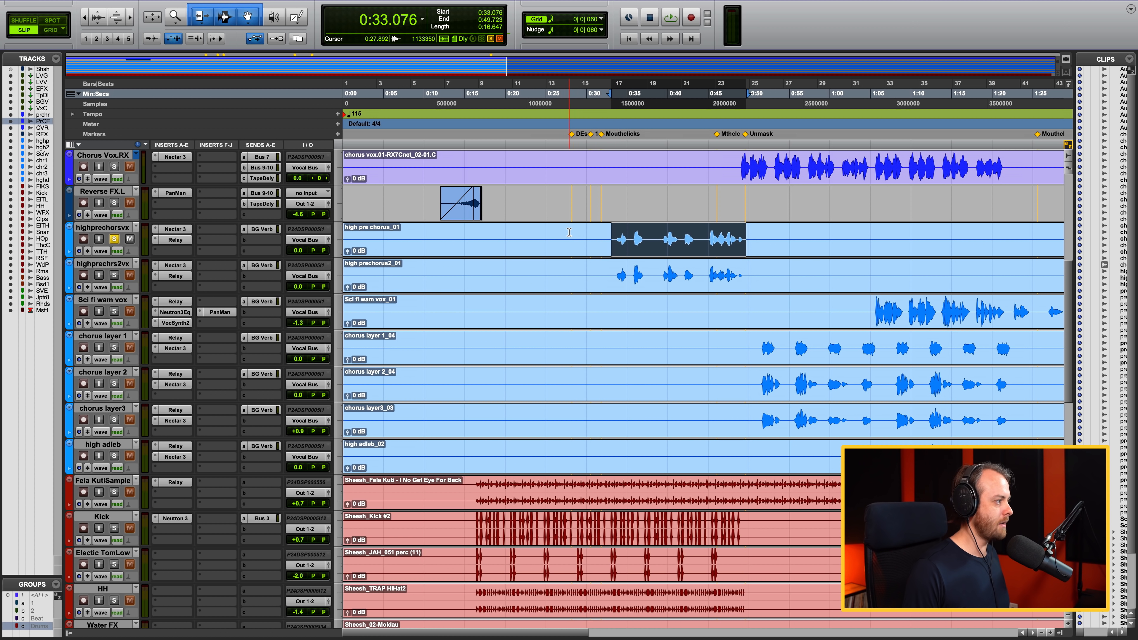
key(space)
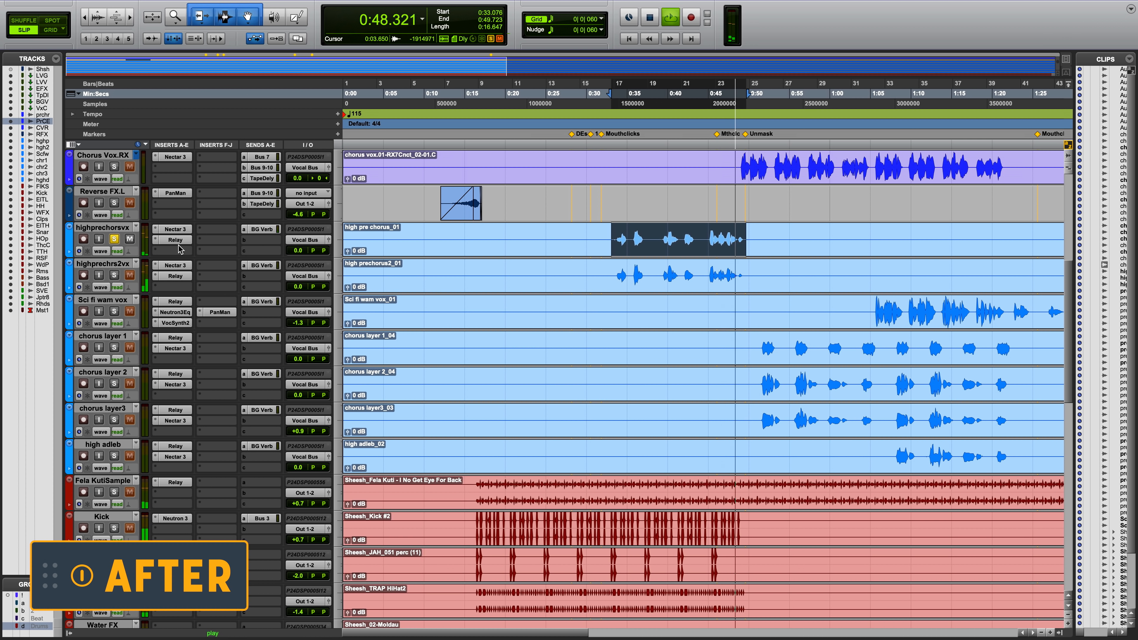
key(space)
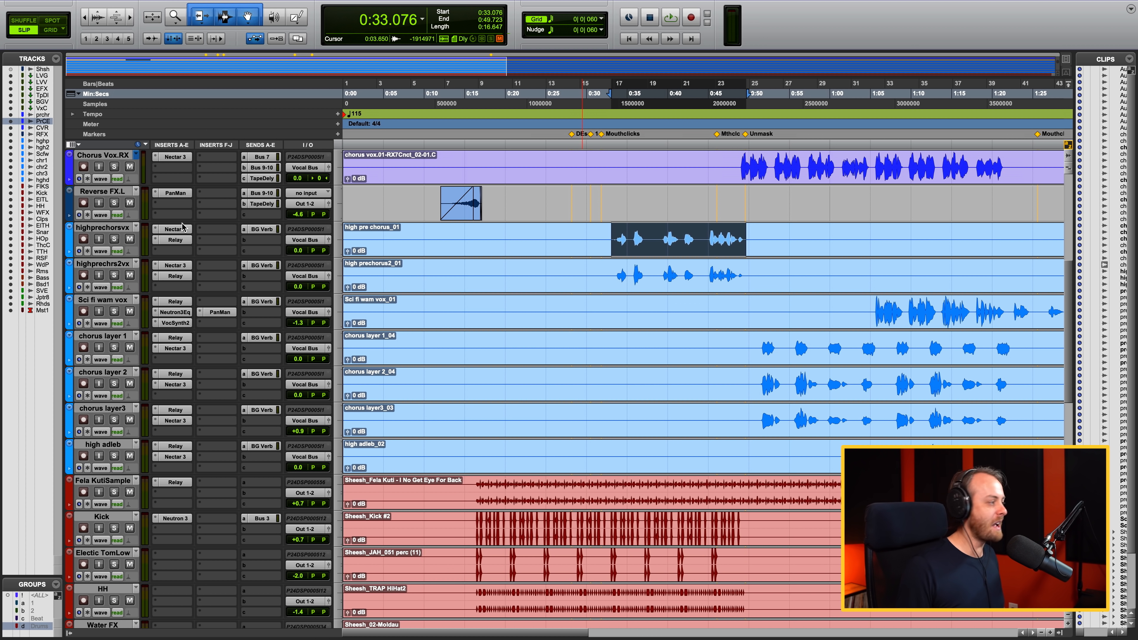
- Examine the EQ 1, Compressor 1 and Dimension modules of Nectar 3 on the highprechorsvx track
click(182, 229)
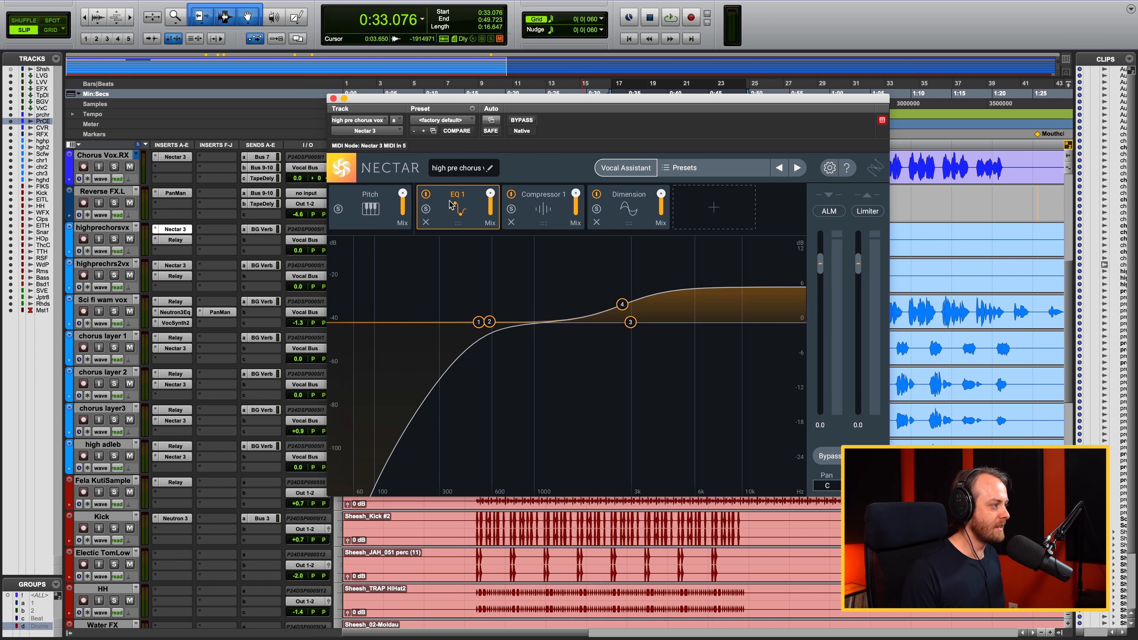
click(545, 206)
click(628, 208)
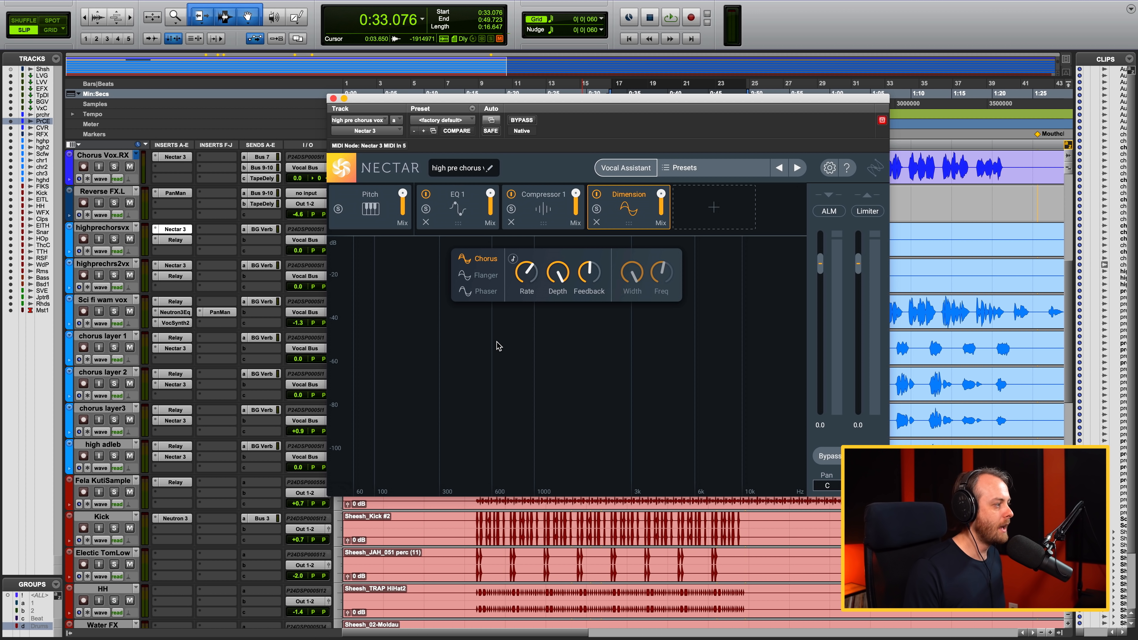
- Solo highprechorsvx and play the selected section, comparing the sound with Nectar 3's Dimension module bypassed and active
click(114, 241)
click(596, 196)
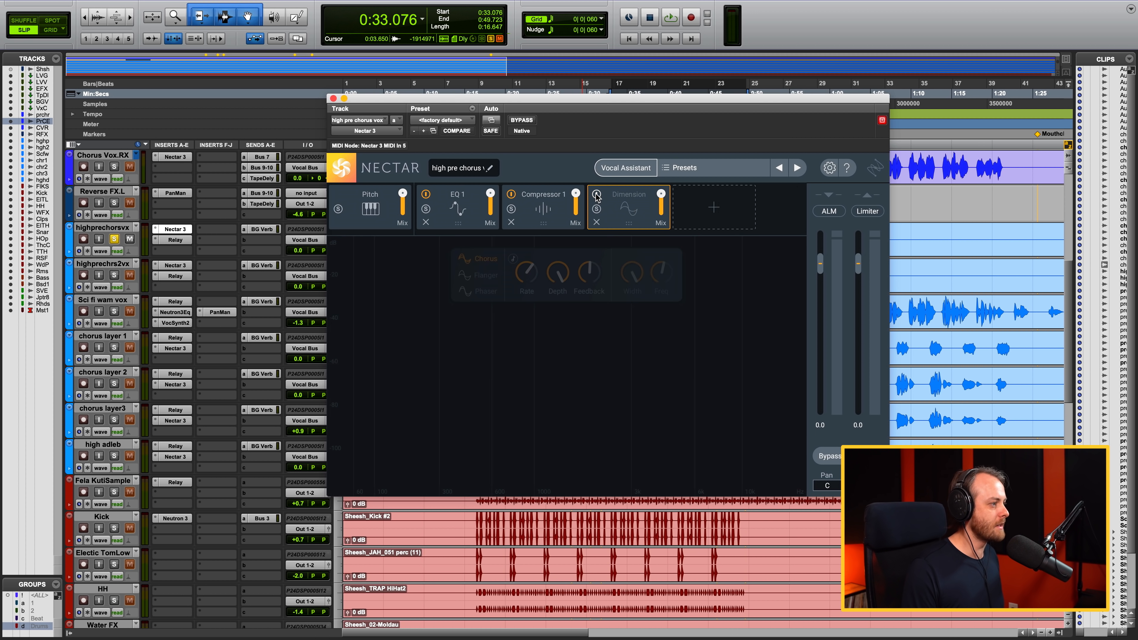
key(space)
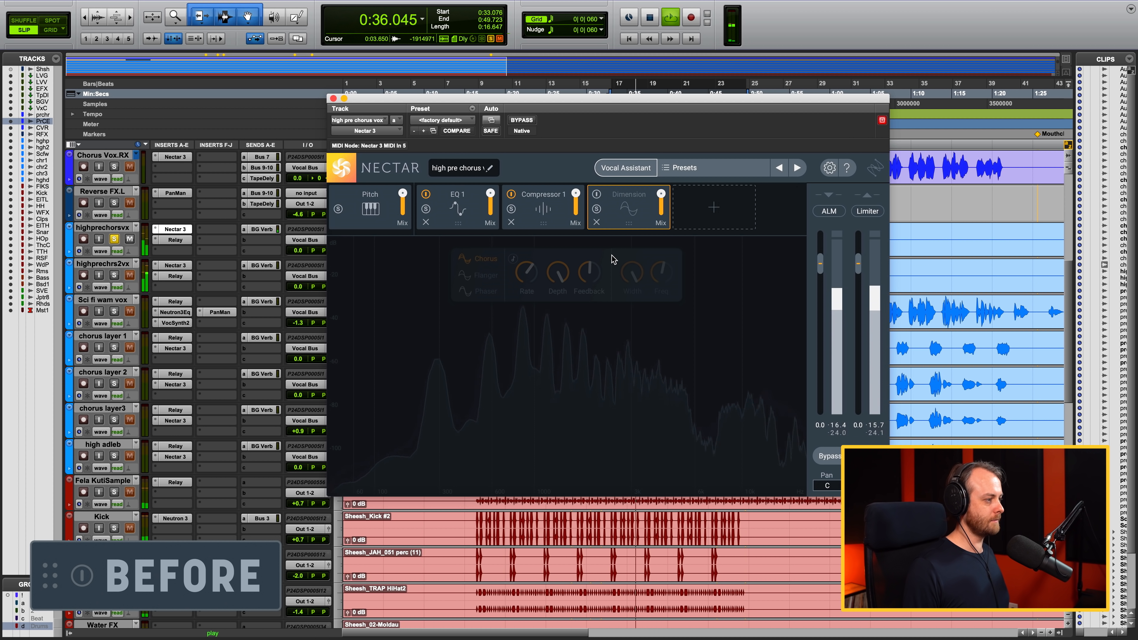
click(597, 195)
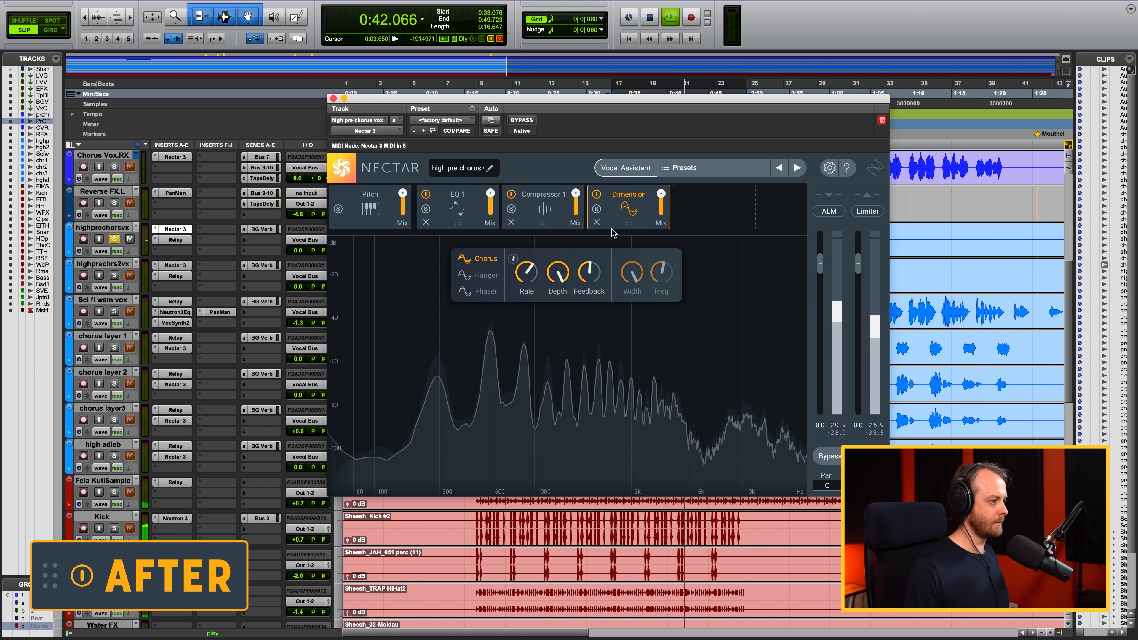
click(597, 194)
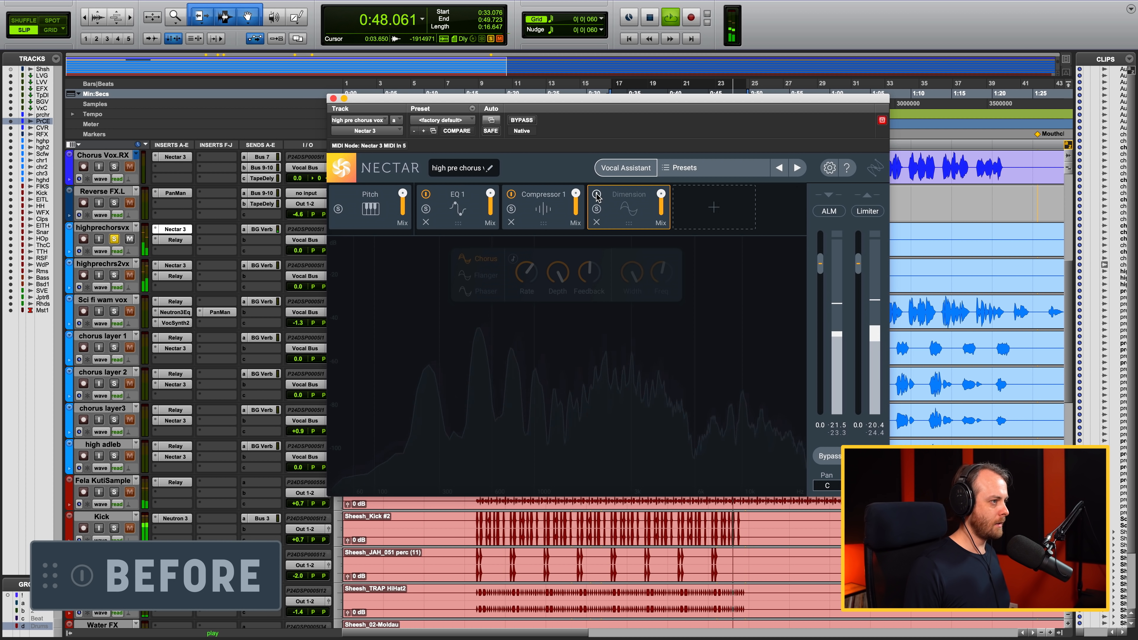
click(597, 194)
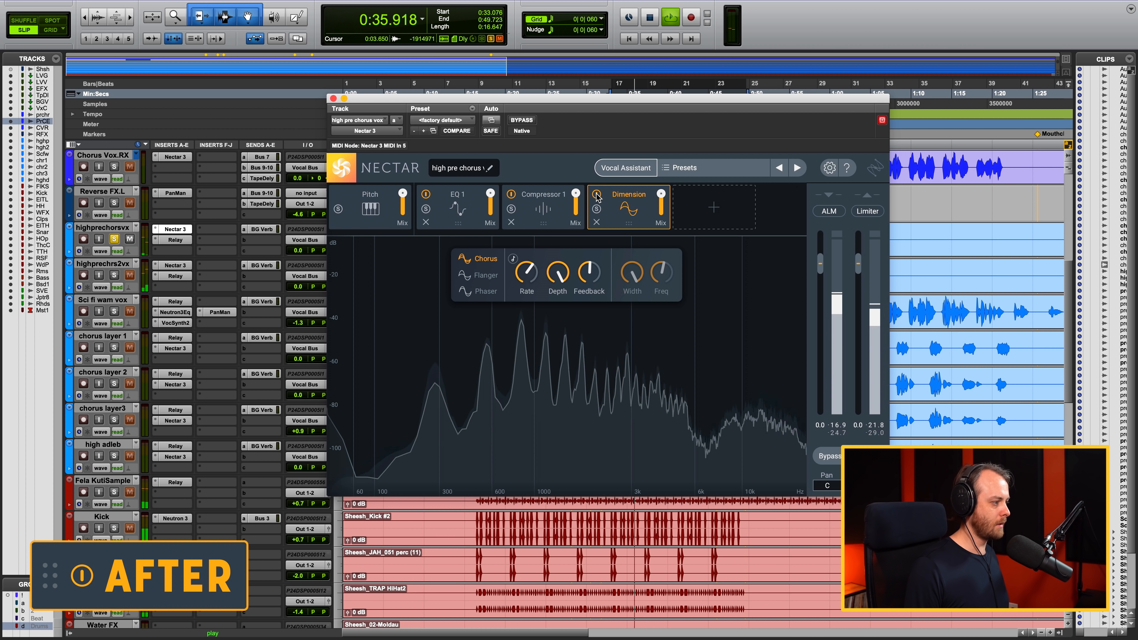
click(597, 194)
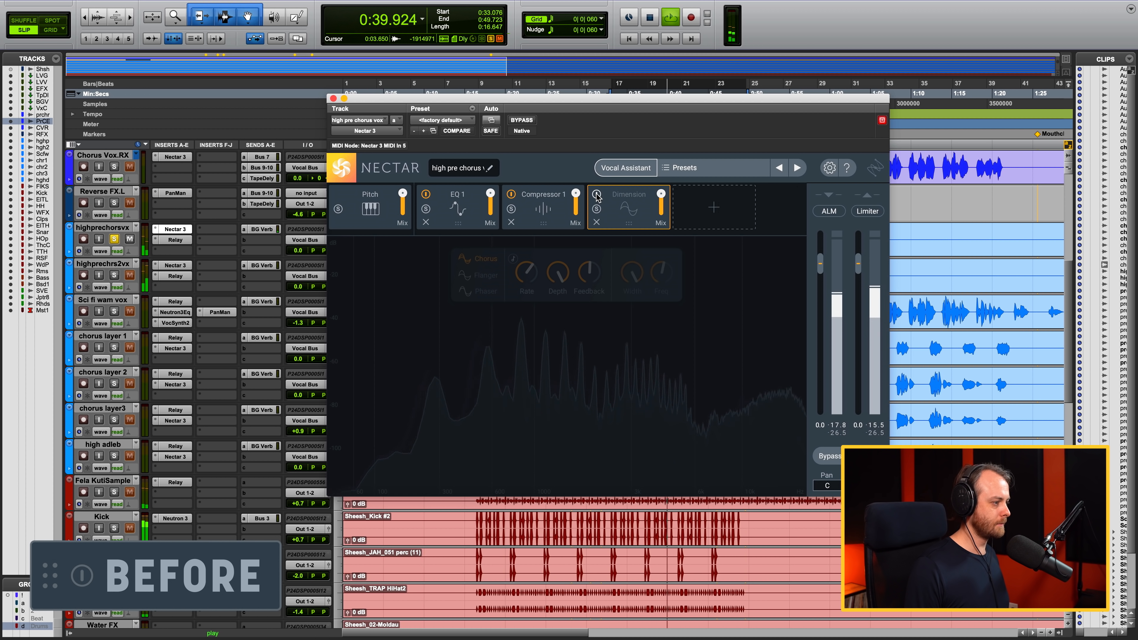
key(space)
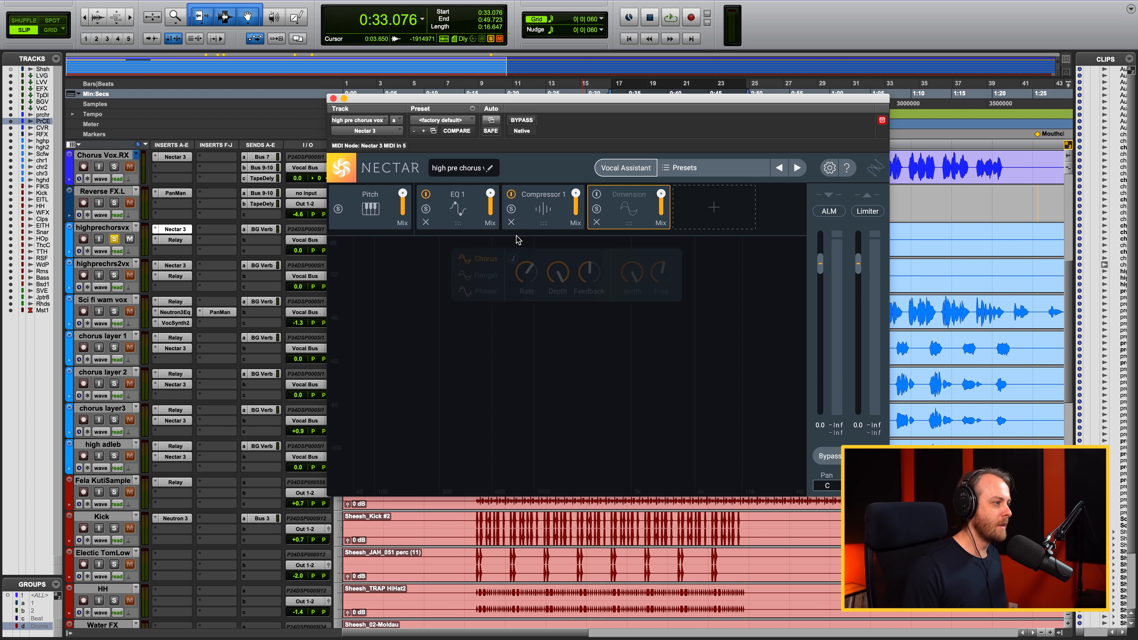
- Reactivate Nectar 3's Dimension module and unsolo the highprechorsvx track, closing the plug-in
click(597, 194)
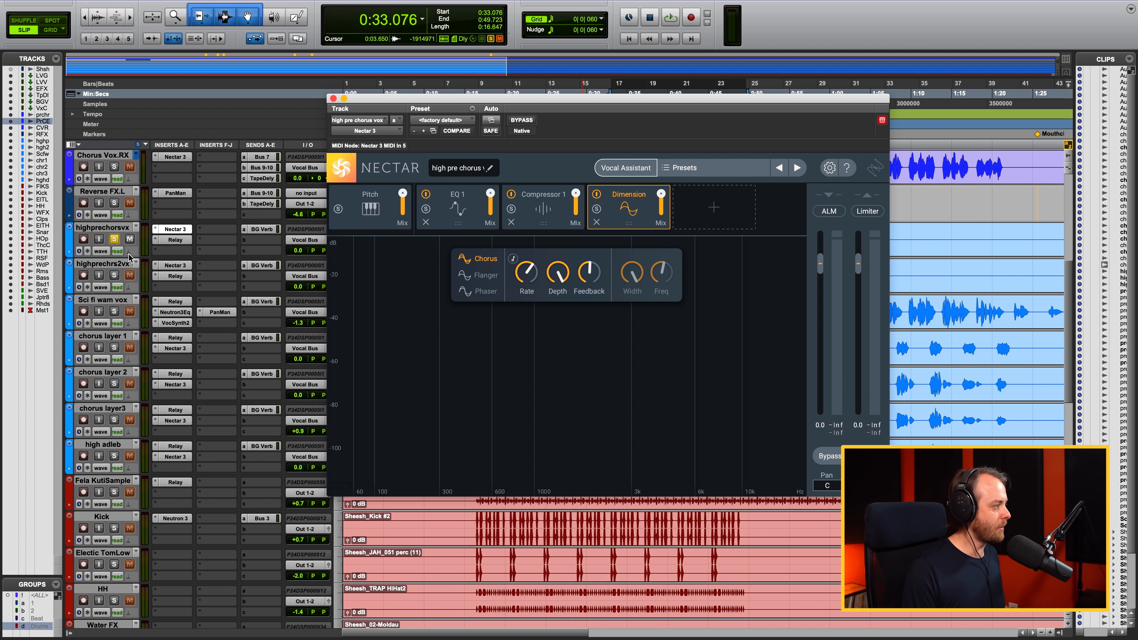
click(115, 240)
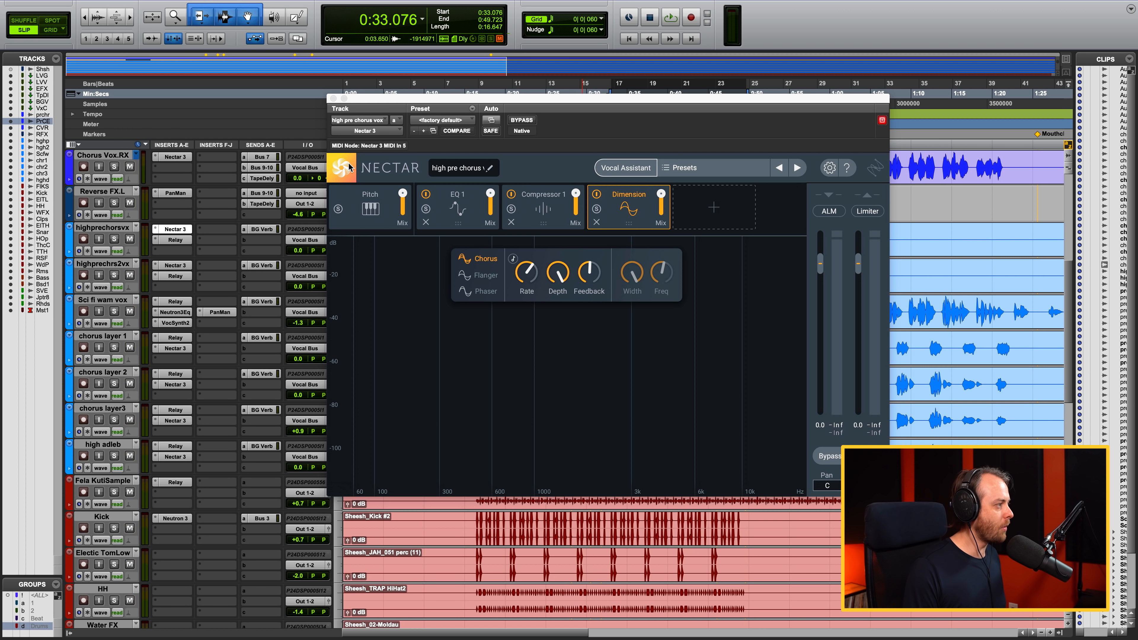
click(333, 98)
- Examine highprechorsvx's BG Verb send level and the R4 reverb settings on the BG Verb track, then close both windows
click(263, 229)
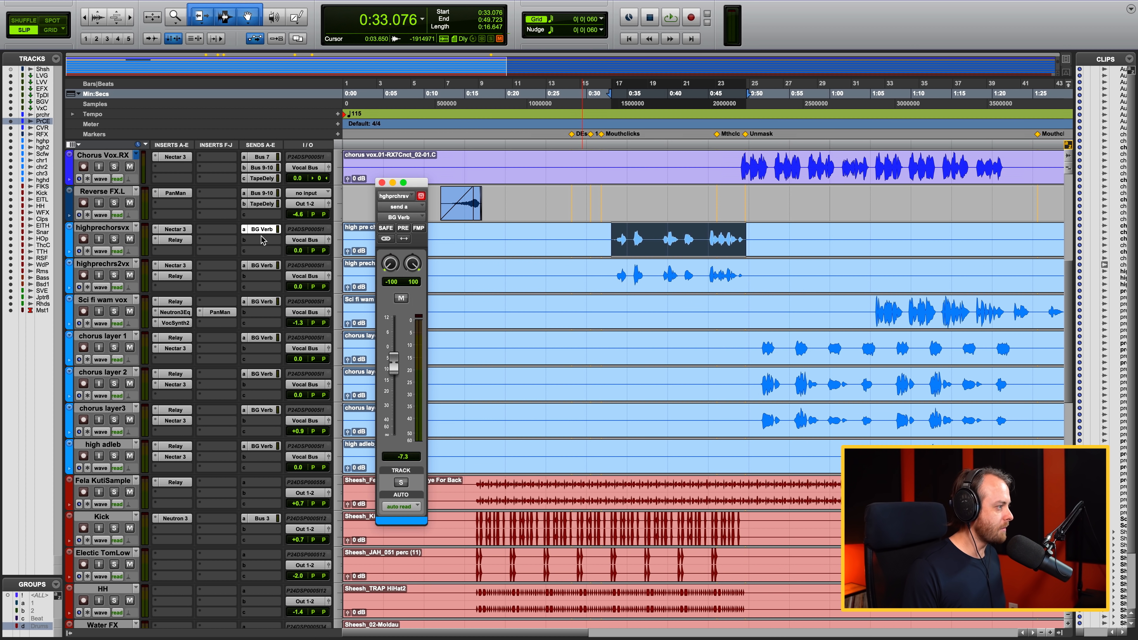
scroll(259, 247, up, 8)
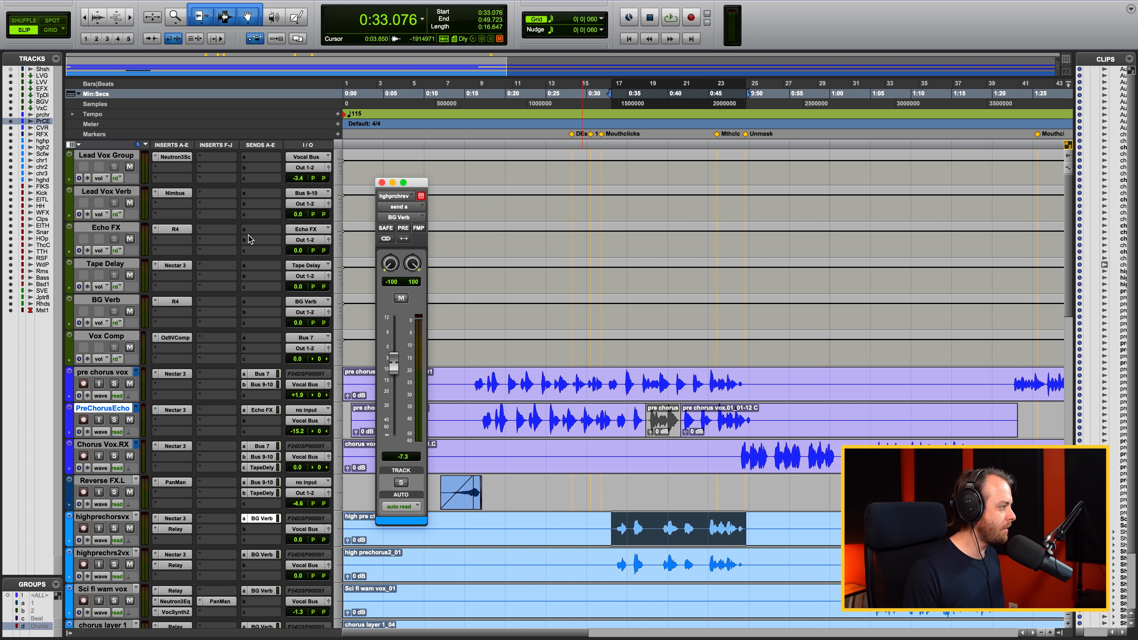
click(174, 303)
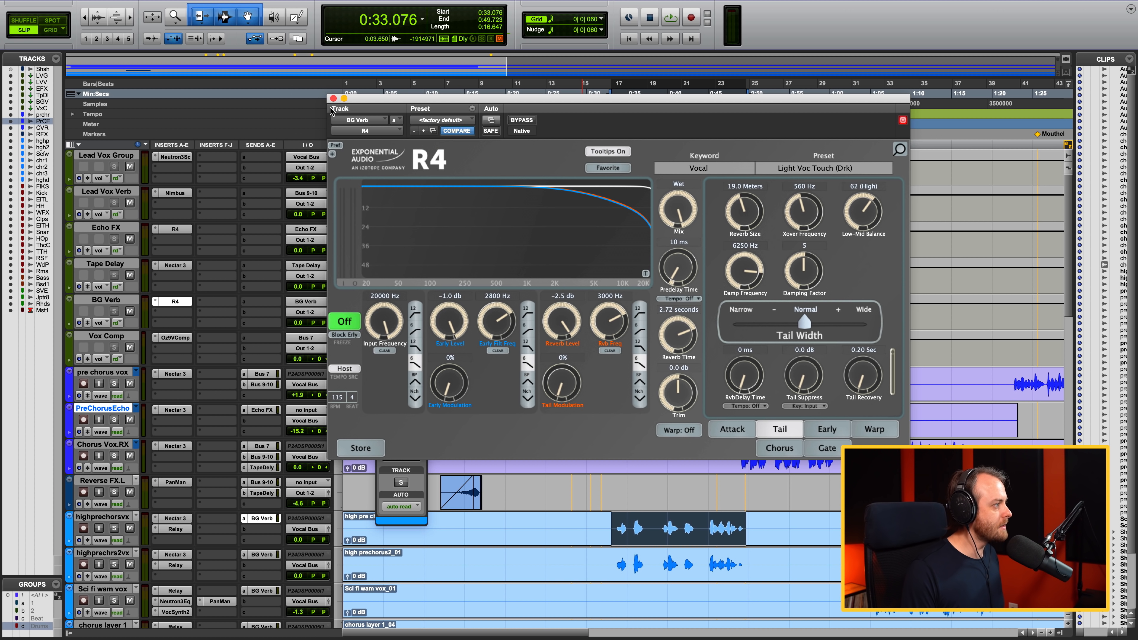
click(332, 98)
scroll(223, 260, down, 5)
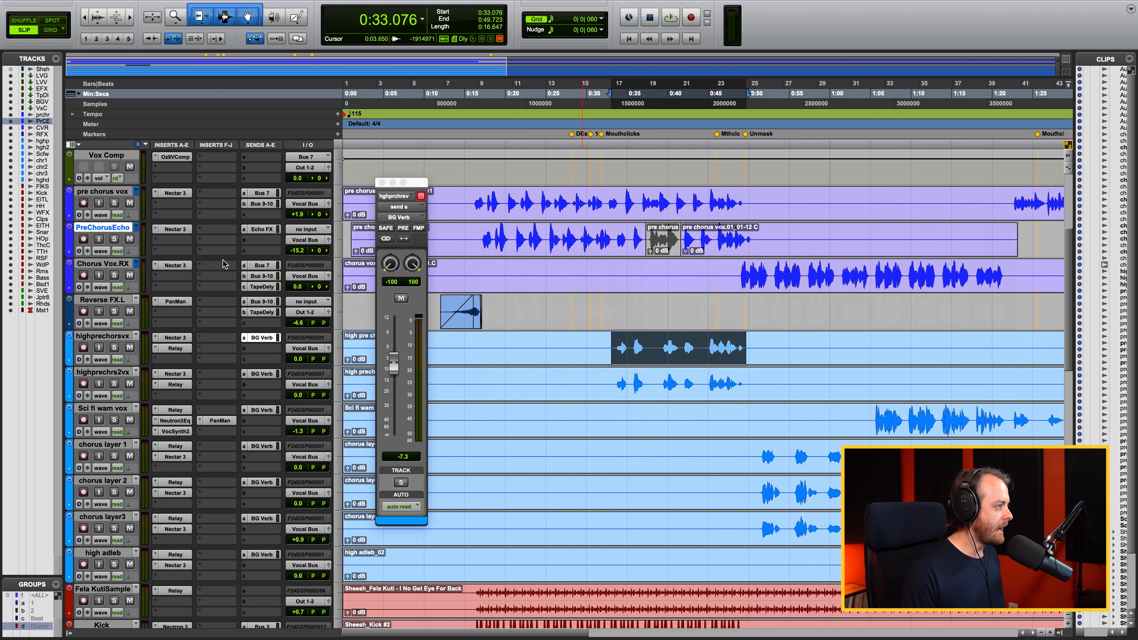
click(379, 183)
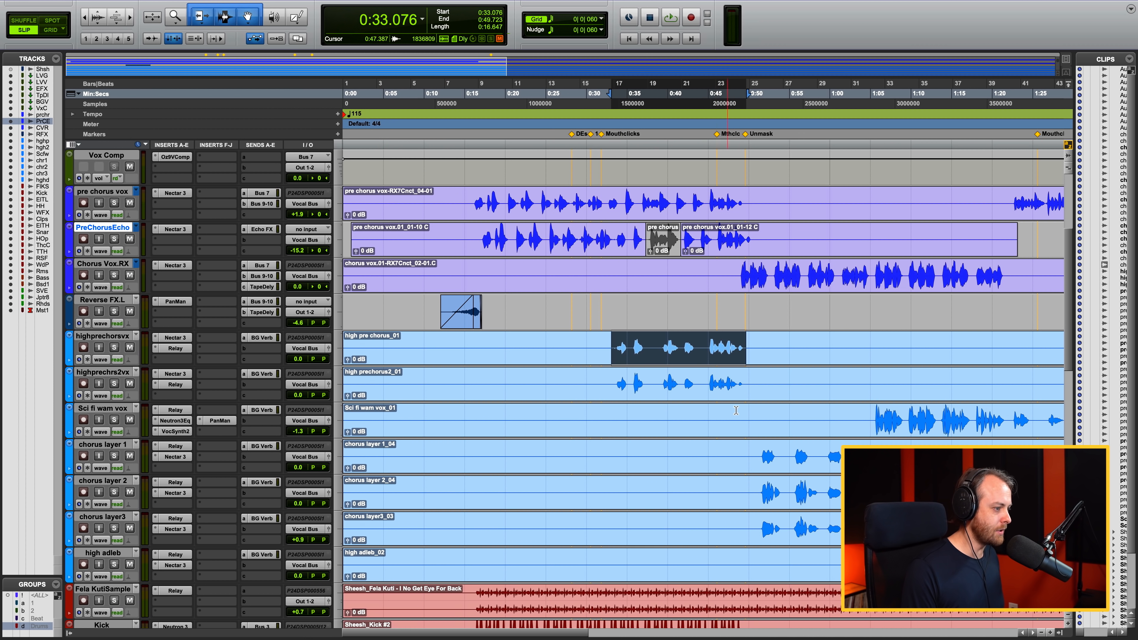
- Select from about 0:33.8 to 0:49.9 across the pre-chorus vocal tracks and play the lead and high pre-chorus vocals soloed
drag(745, 386, 618, 198)
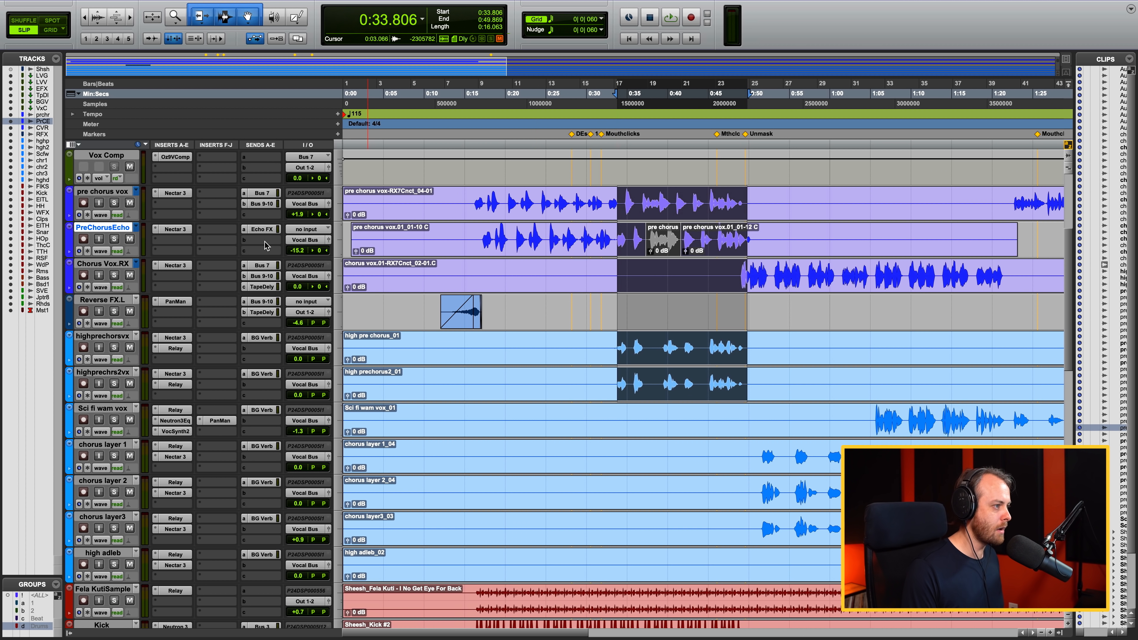
click(114, 204)
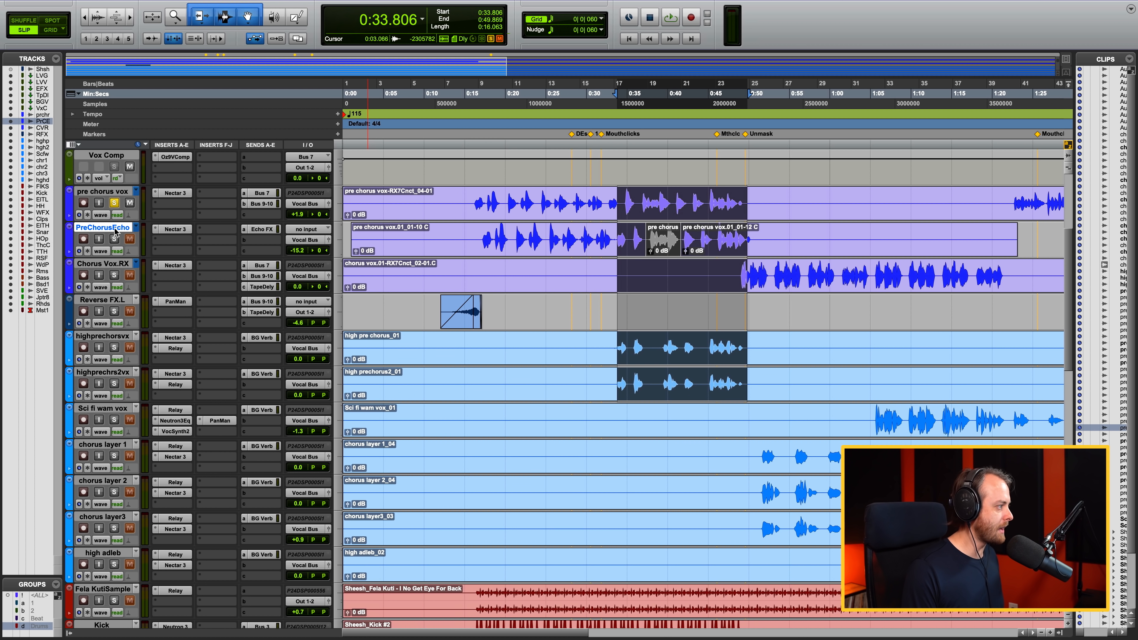
click(114, 383)
key(space)
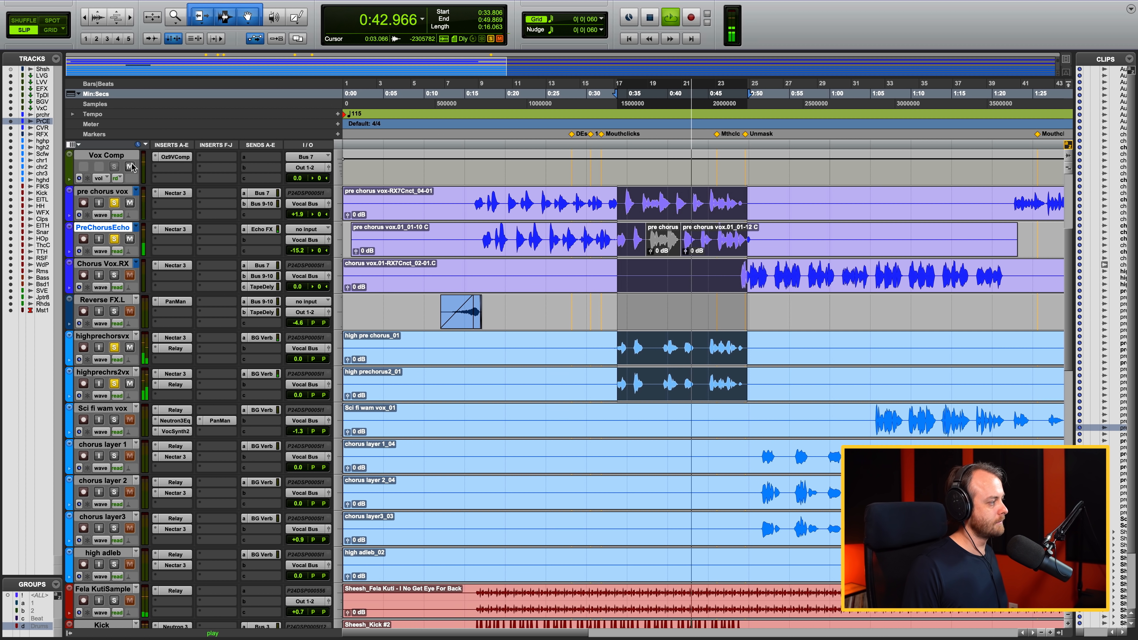
- Clear the solos on the pre-chorus vocal tracks and play the full mix from about 0:32.5 into the chorus
click(114, 203)
key(space)
click(114, 239)
click(115, 348)
click(114, 383)
click(608, 304)
key(space)
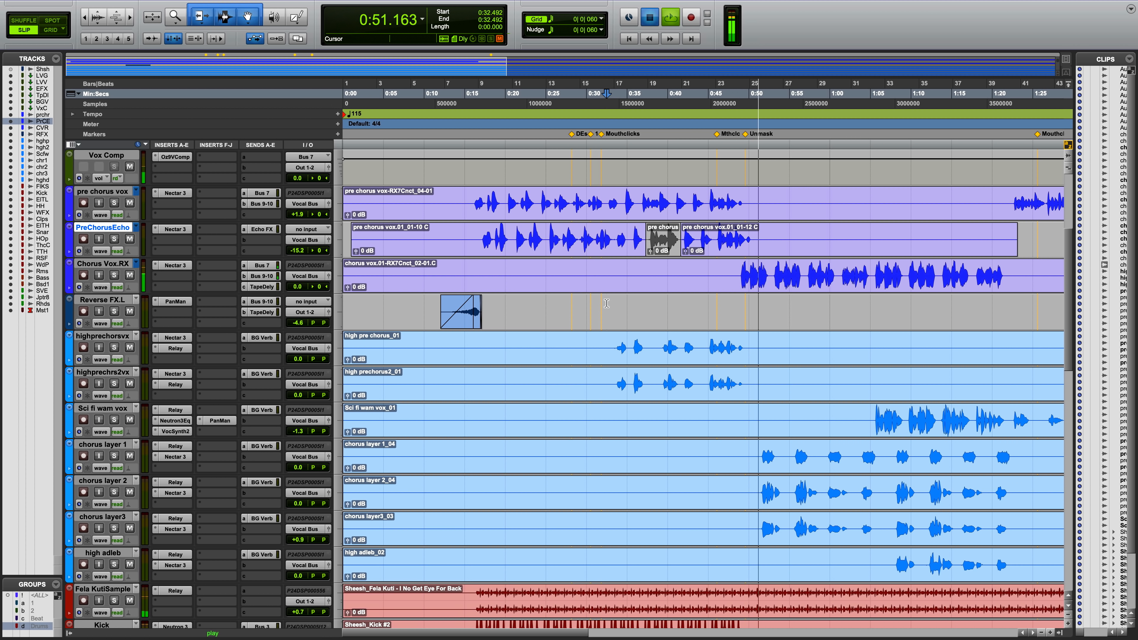
key(space)
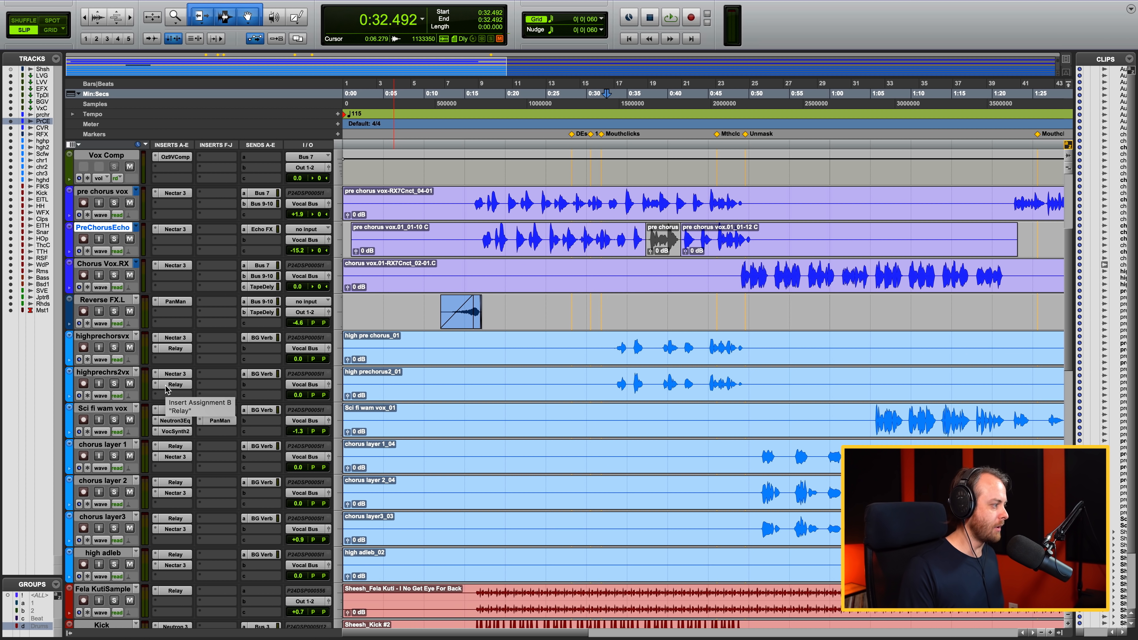
- Open Neutron 3 Visual Mixer on Master 1 and select high pre chorus_01 from about 0:32.9 to 0:50.6
scroll(166, 389, down, 10)
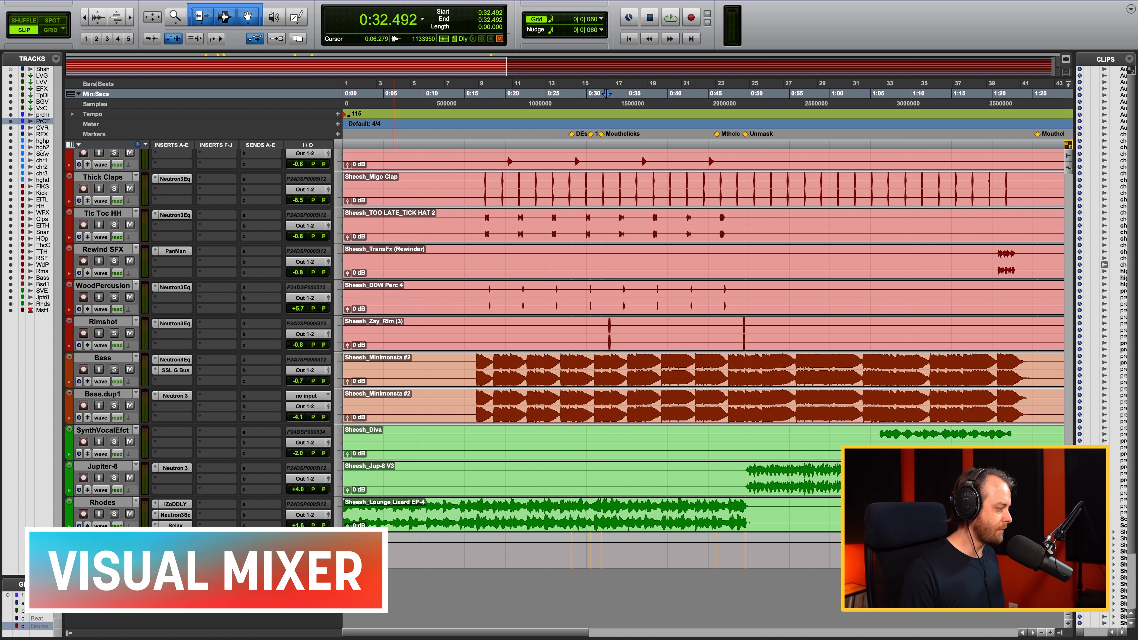
click(175, 540)
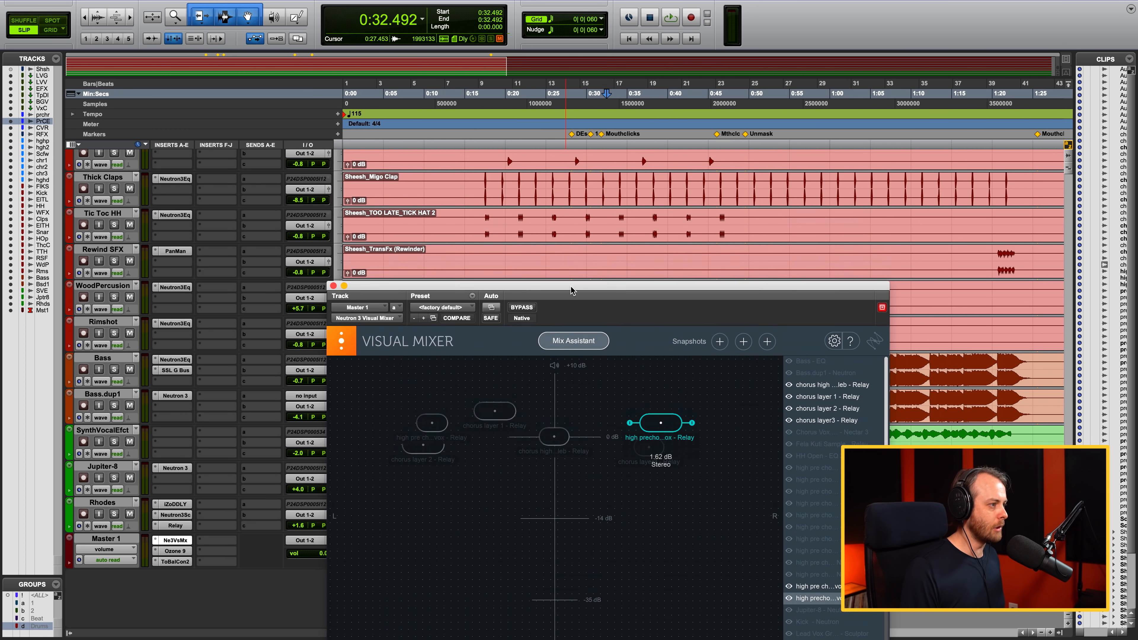
scroll(560, 247, up, 10)
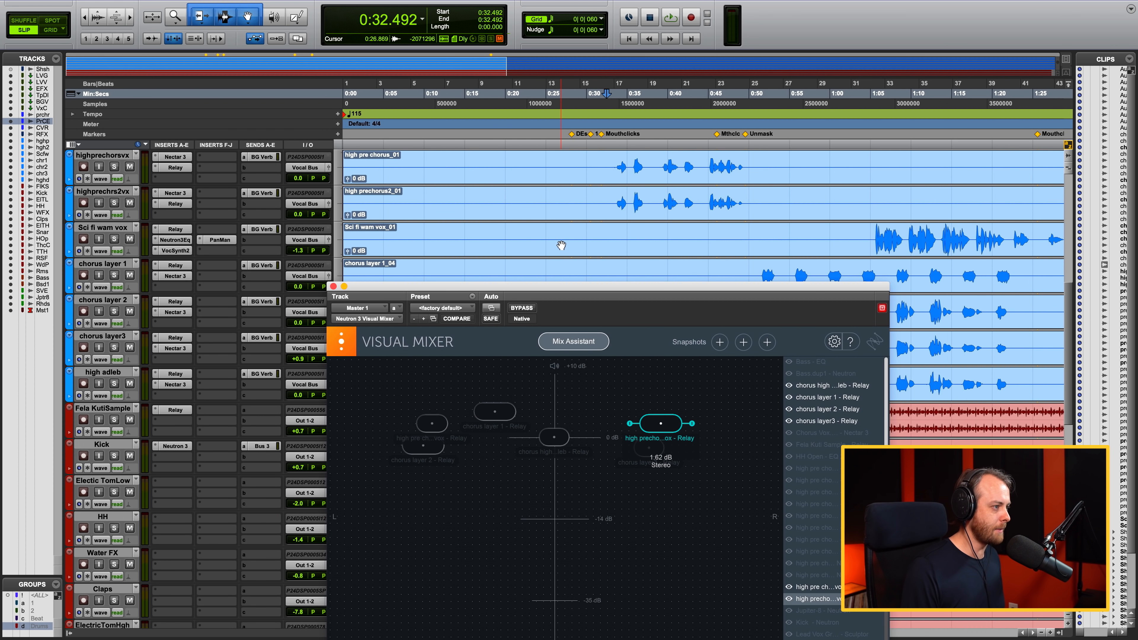
drag(611, 163, 753, 166)
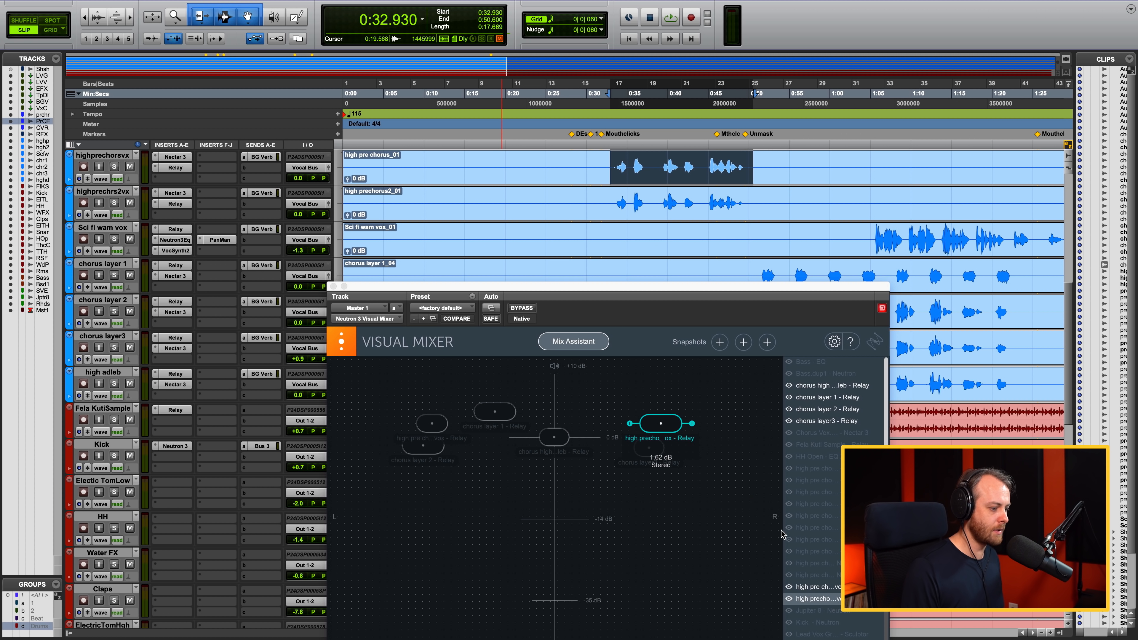
- During playback, reposition the first high pre-chorus vox Relay node slightly closer to centre at about 1.84 dB, soloing its track temporarily
click(819, 588)
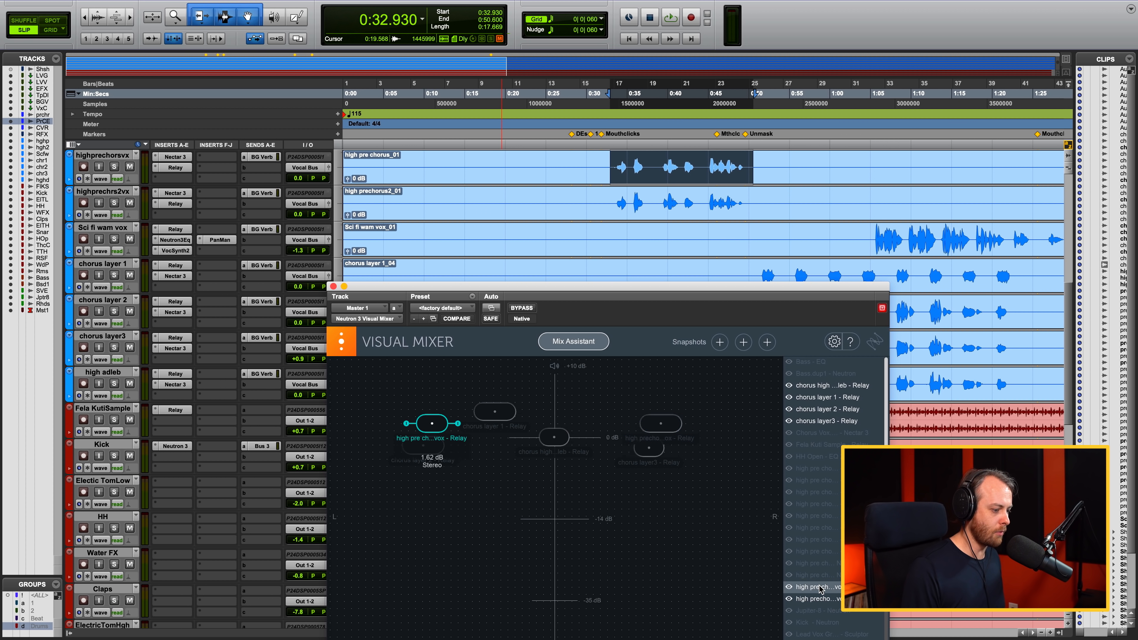
key(space)
mouse_move(432, 420)
mouse_down()
mouse_move(353, 421)
mouse_move(437, 352)
mouse_move(764, 368)
mouse_move(730, 429)
mouse_move(558, 636)
mouse_move(493, 542)
mouse_move(291, 321)
mouse_move(773, 419)
mouse_move(556, 524)
mouse_move(336, 484)
mouse_move(353, 374)
mouse_move(402, 436)
mouse_move(436, 428)
mouse_up()
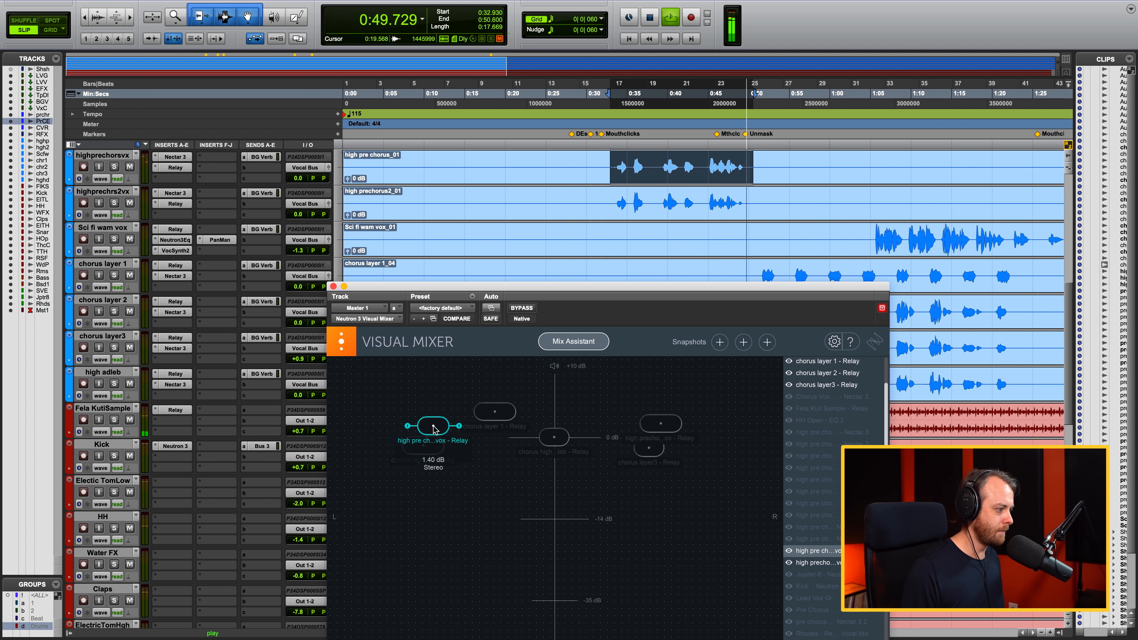
click(114, 166)
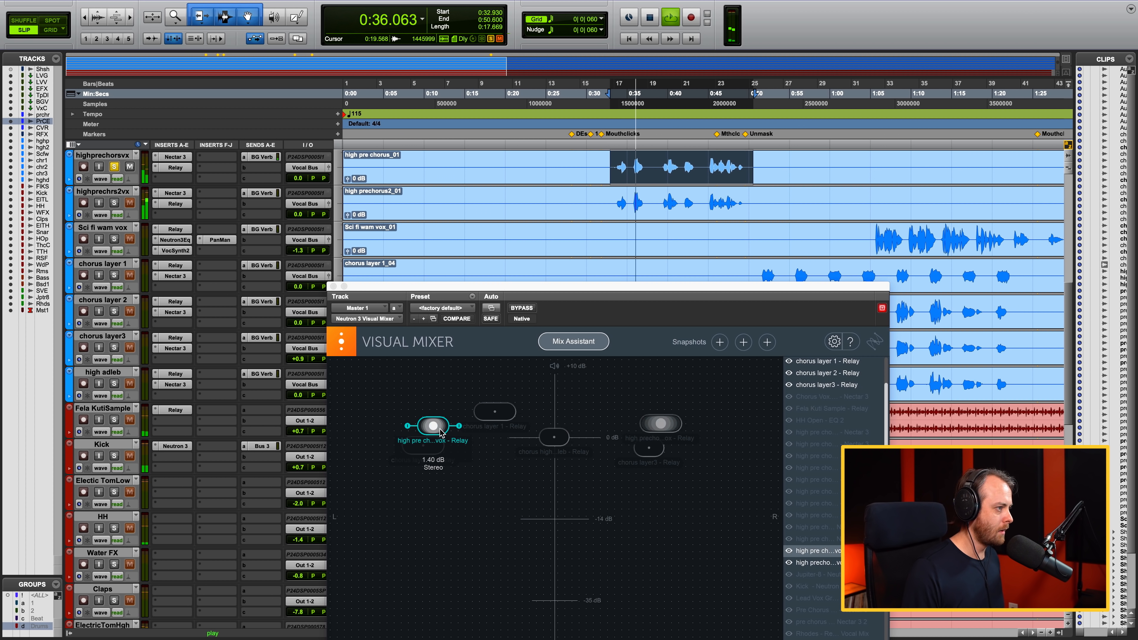
mouse_move(433, 425)
mouse_down()
mouse_move(360, 386)
mouse_move(437, 429)
mouse_move(372, 375)
mouse_move(768, 372)
mouse_move(774, 636)
mouse_move(706, 578)
mouse_move(631, 466)
mouse_move(527, 389)
mouse_move(395, 417)
mouse_move(452, 484)
mouse_move(480, 446)
mouse_move(450, 425)
mouse_up()
key(space)
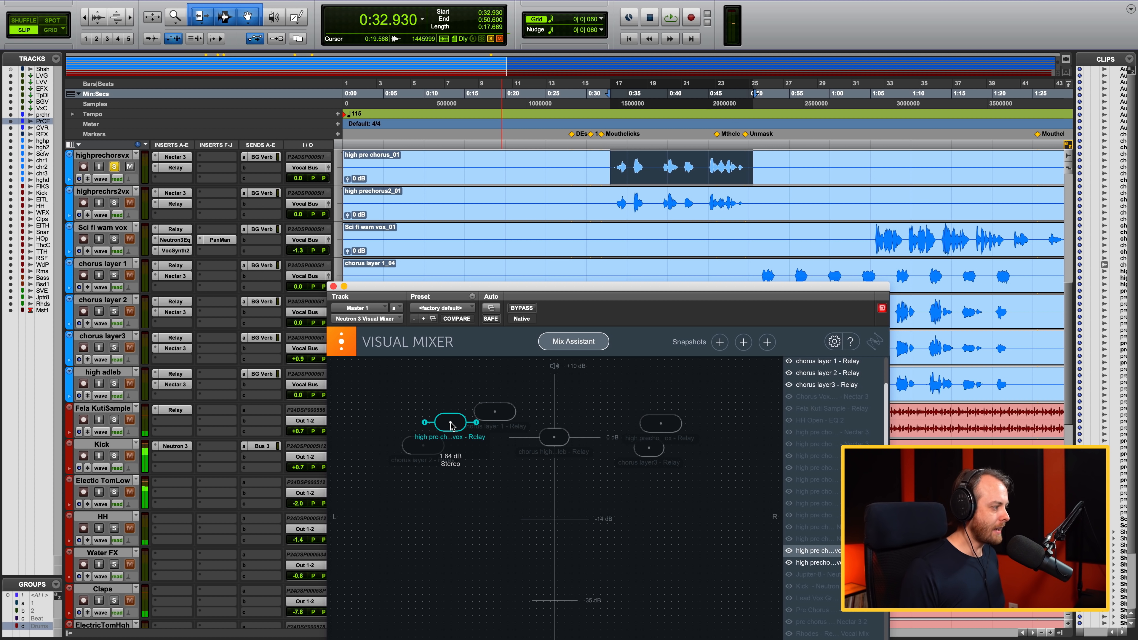
click(115, 168)
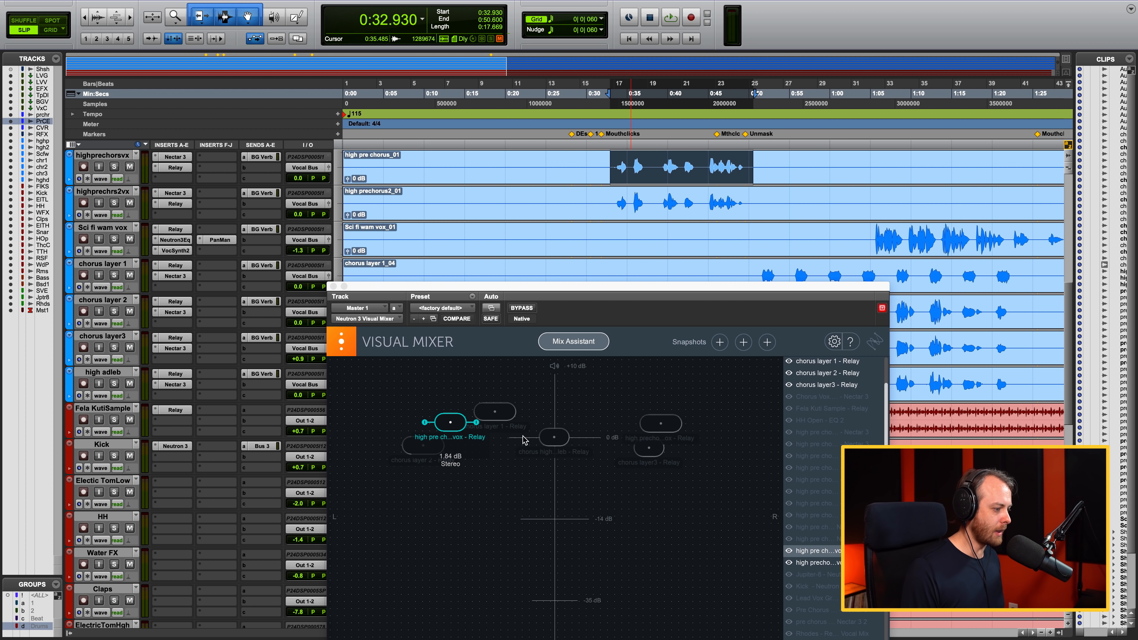
- Slightly narrow the stereo width of the second high prechorus vox Relay node in Visual Mixer
click(816, 563)
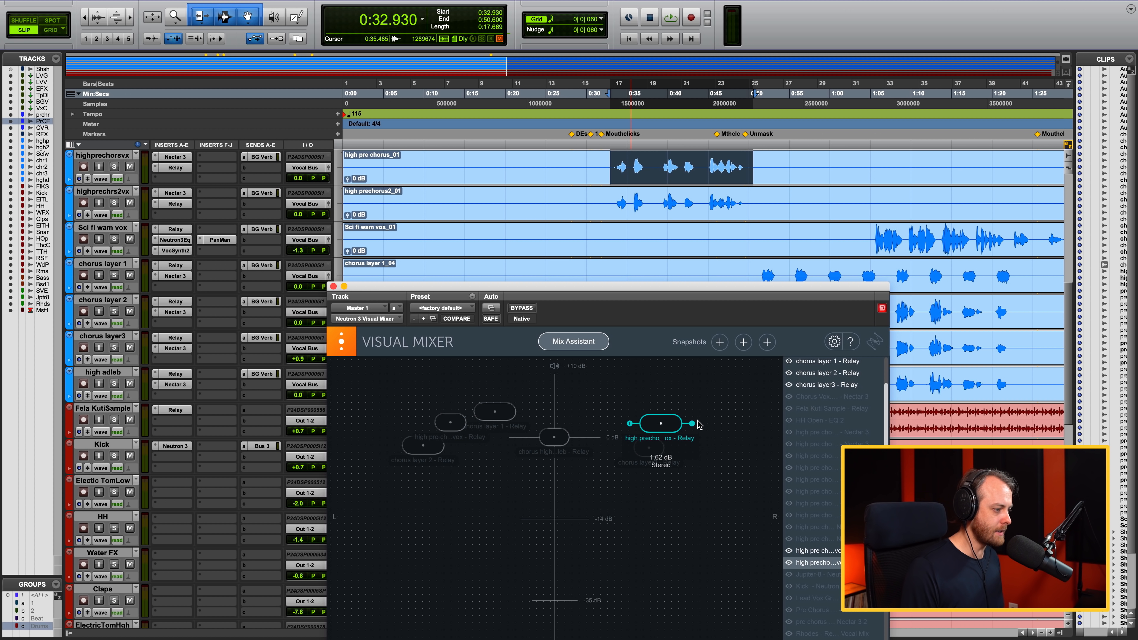
drag(692, 426, 688, 424)
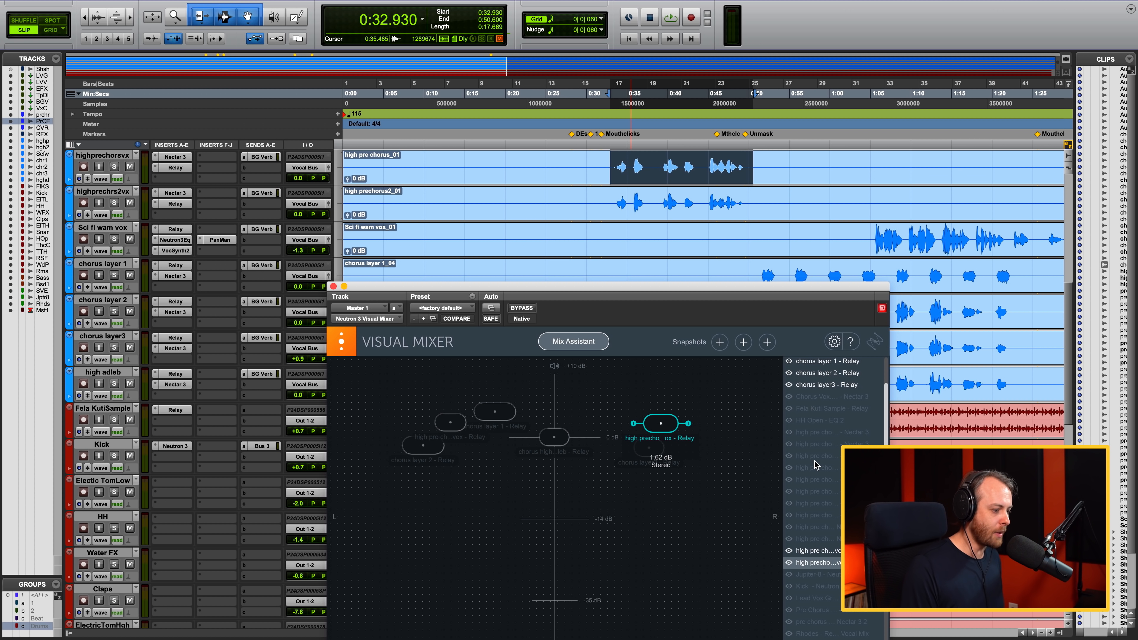
scroll(814, 461, down, 4)
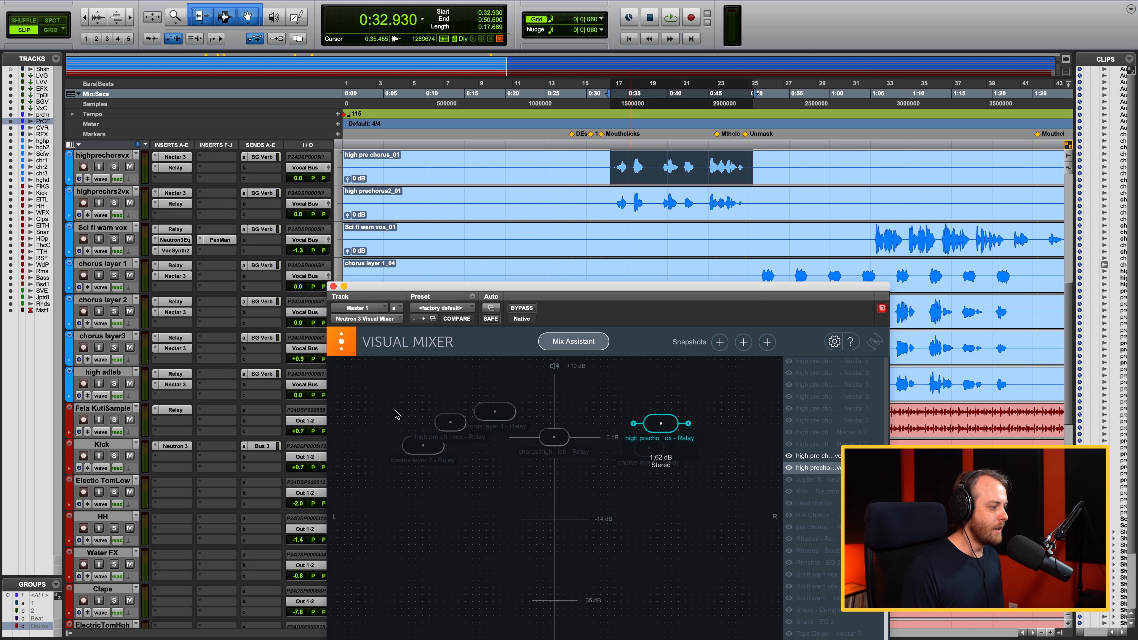
- Compare the level and pan placement of the two high pre-chorus vox Relay nodes by selecting each in turn
click(816, 455)
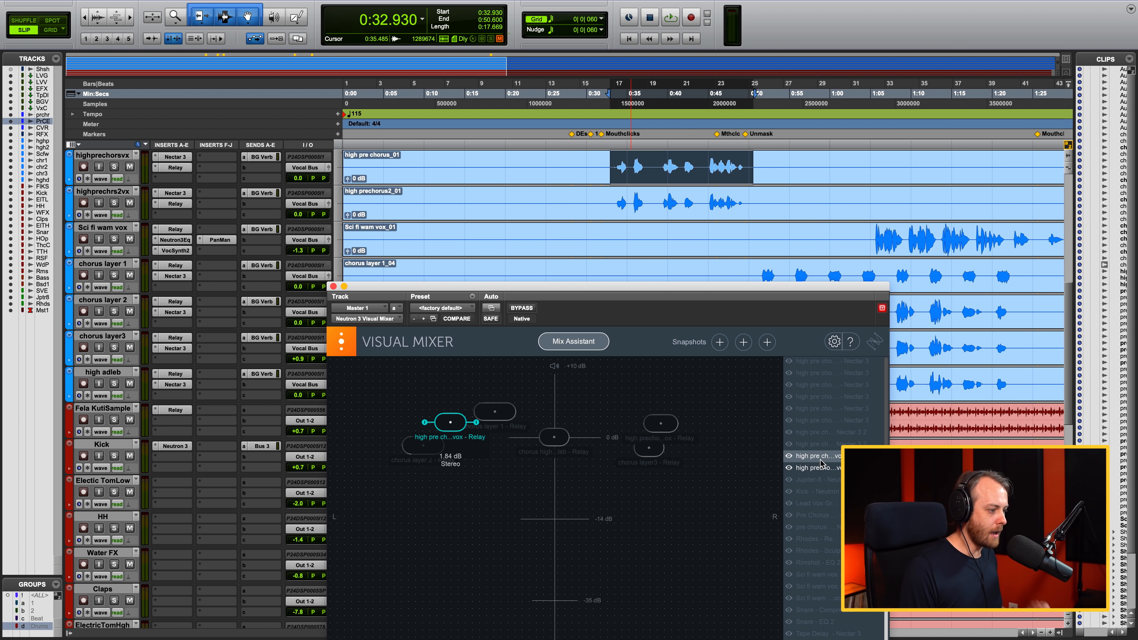
click(448, 419)
click(827, 563)
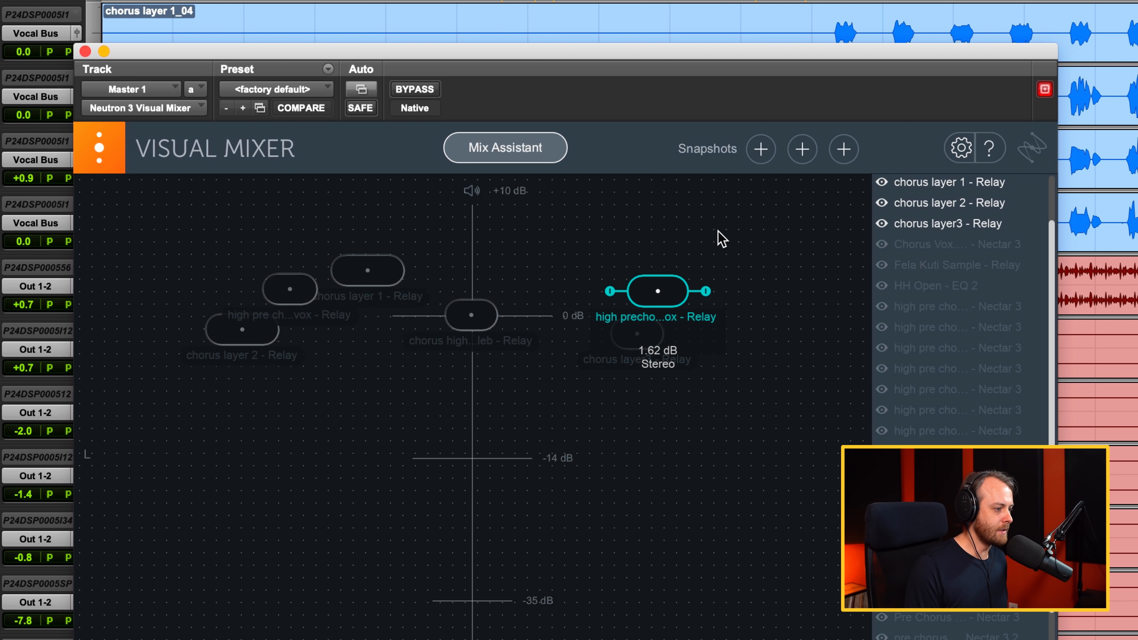
- Store the layout as snapshot A, spread the two high pre-chorus vox nodes wider at about 1.18 and 1.76 dB, and store snapshot B
click(760, 150)
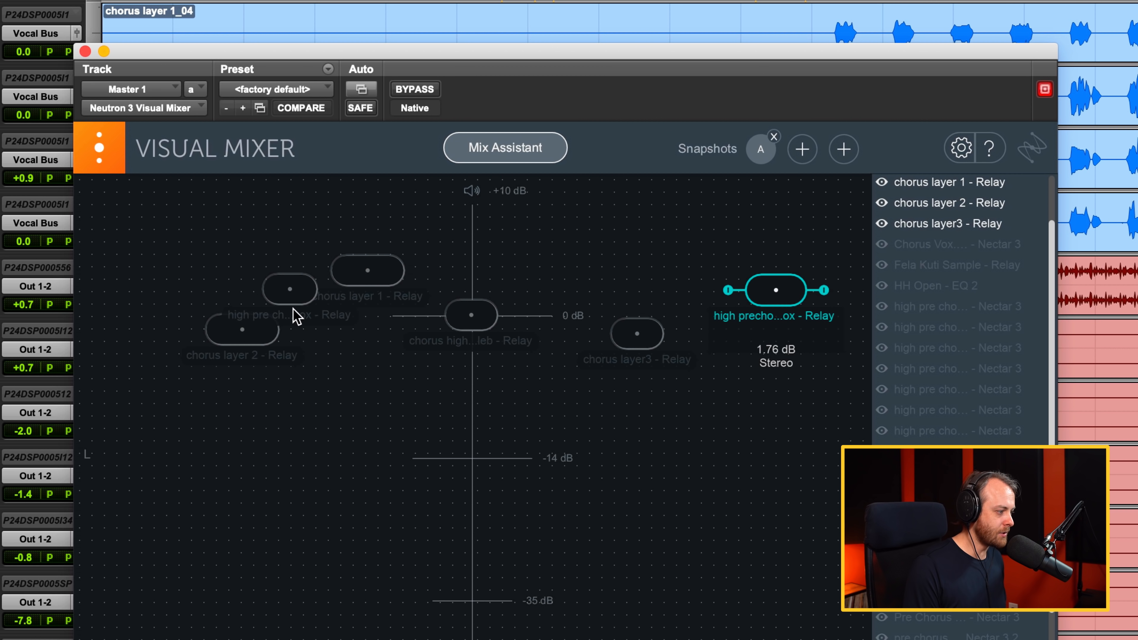
click(290, 326)
drag(289, 326, 179, 335)
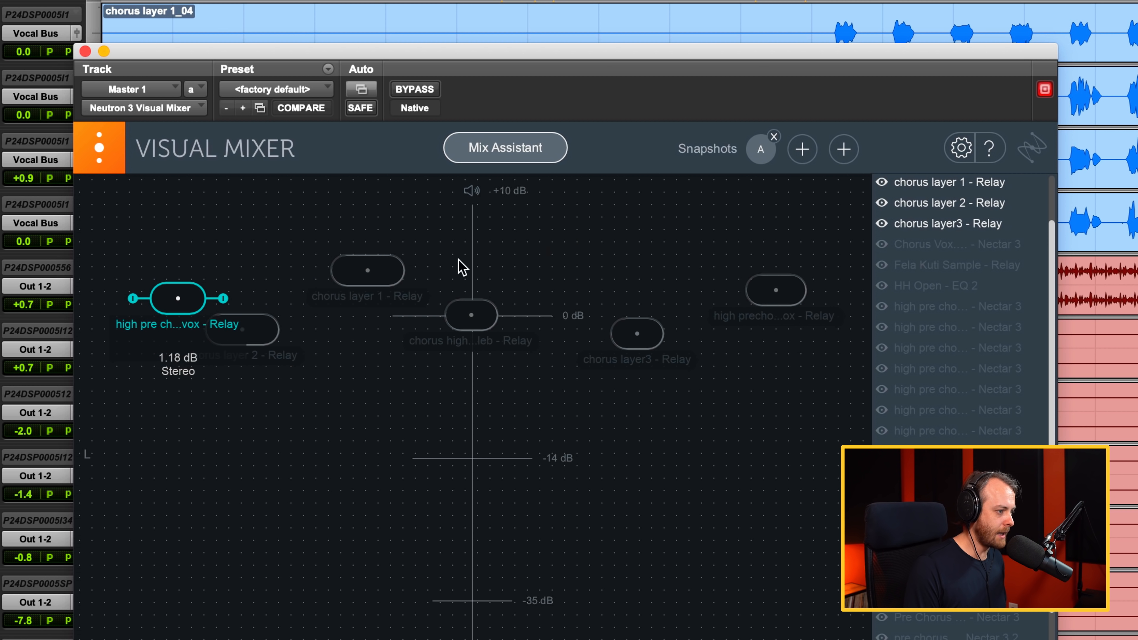
click(800, 159)
- Move both high pre-chorus vox Relay nodes closer to centre and louder, the first at about 3.82 dB, and store snapshot C
drag(784, 295, 563, 268)
drag(190, 309, 405, 268)
click(843, 151)
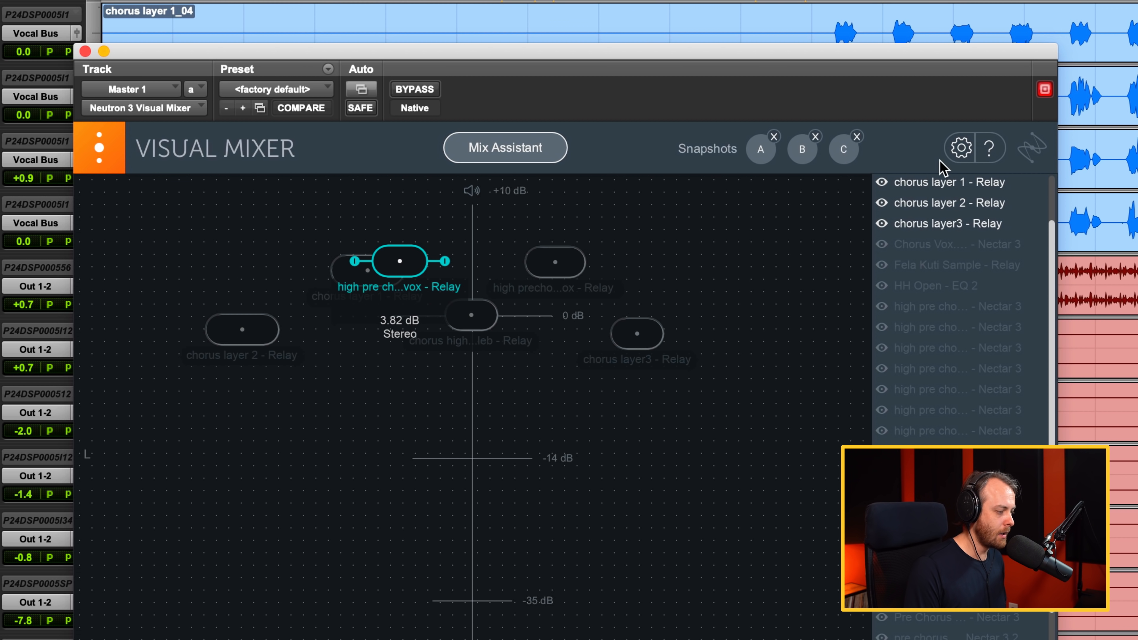
- Recall snapshots A, B and C in turn to check the stored node layouts, and return to snapshot A
click(765, 153)
click(802, 150)
click(843, 154)
click(765, 154)
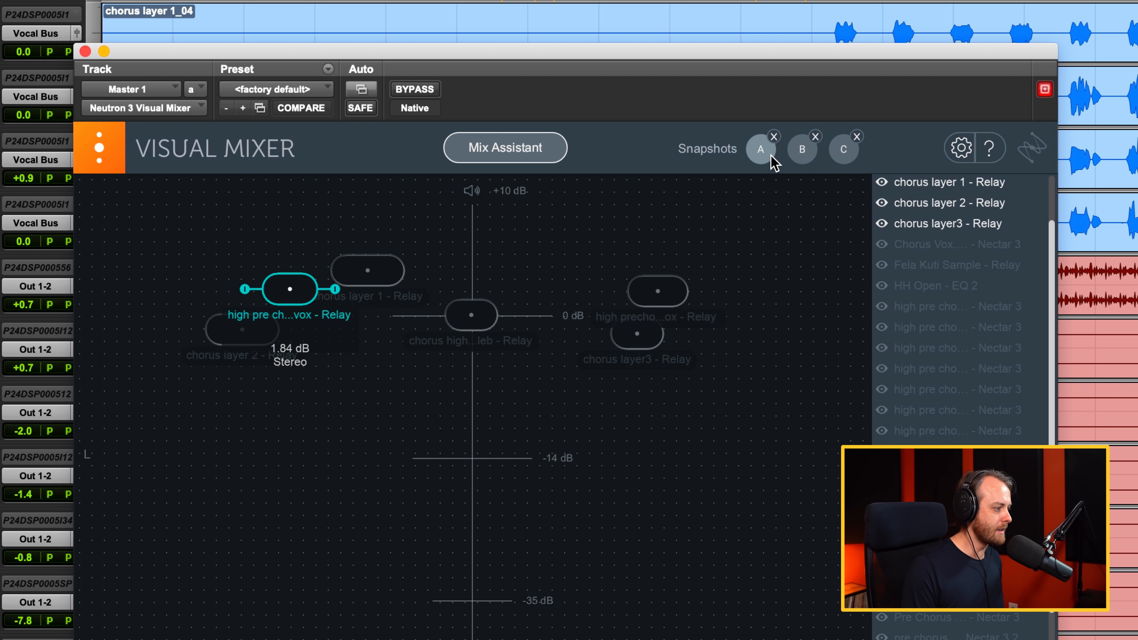
- Play the high pre-chorus vocals while switching between snapshots A, B and C to compare placements, finishing on snapshot A
key(space)
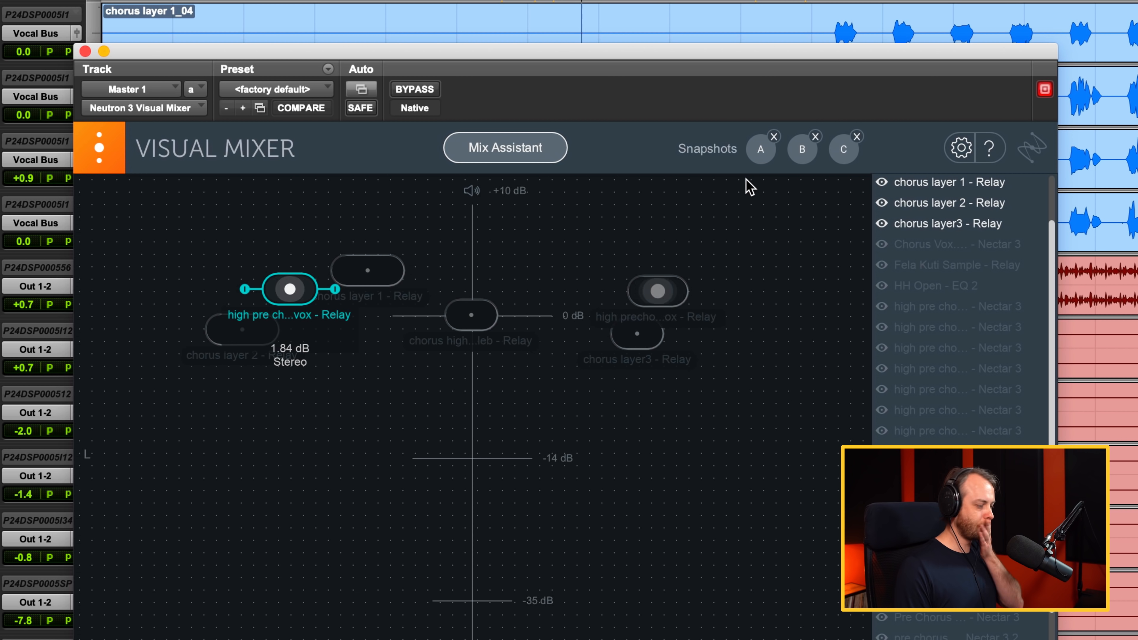
click(800, 156)
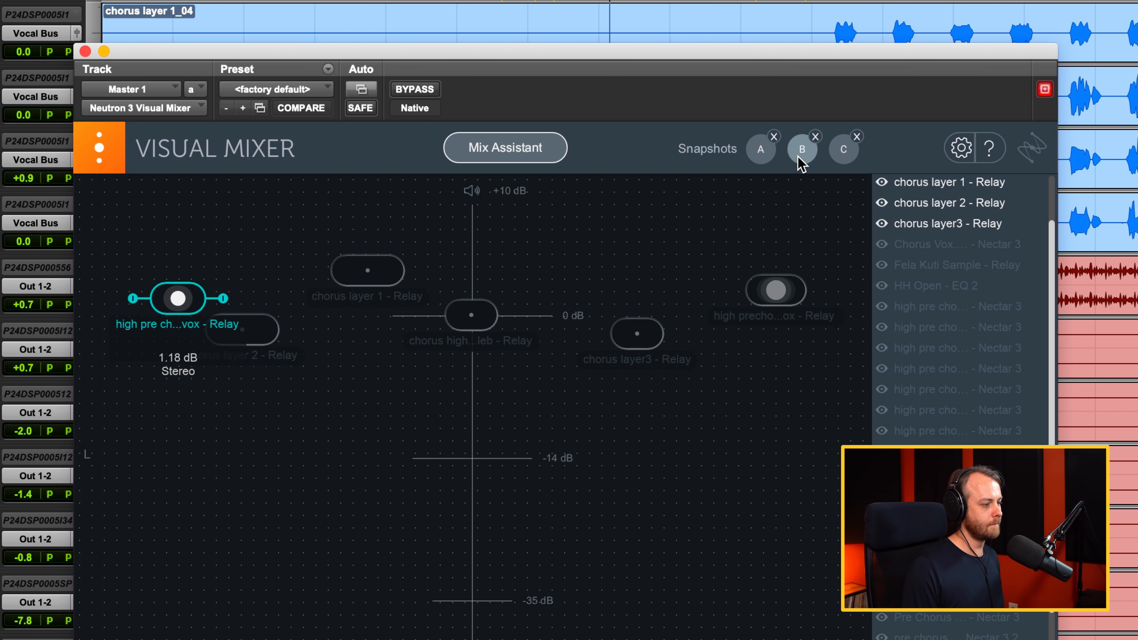
click(844, 154)
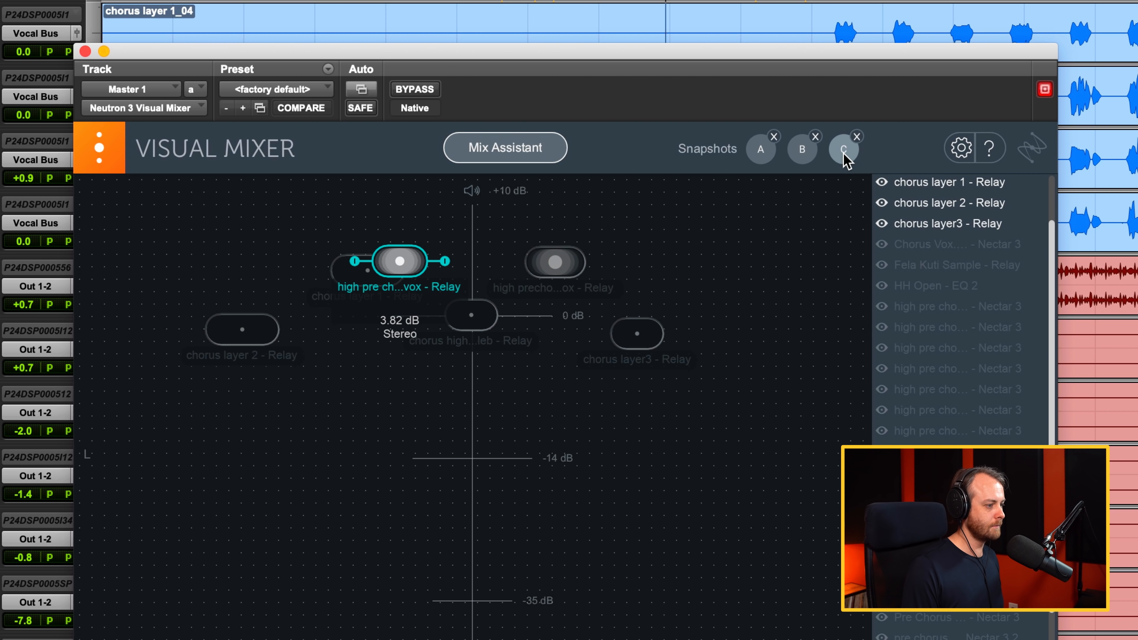
click(807, 160)
click(756, 157)
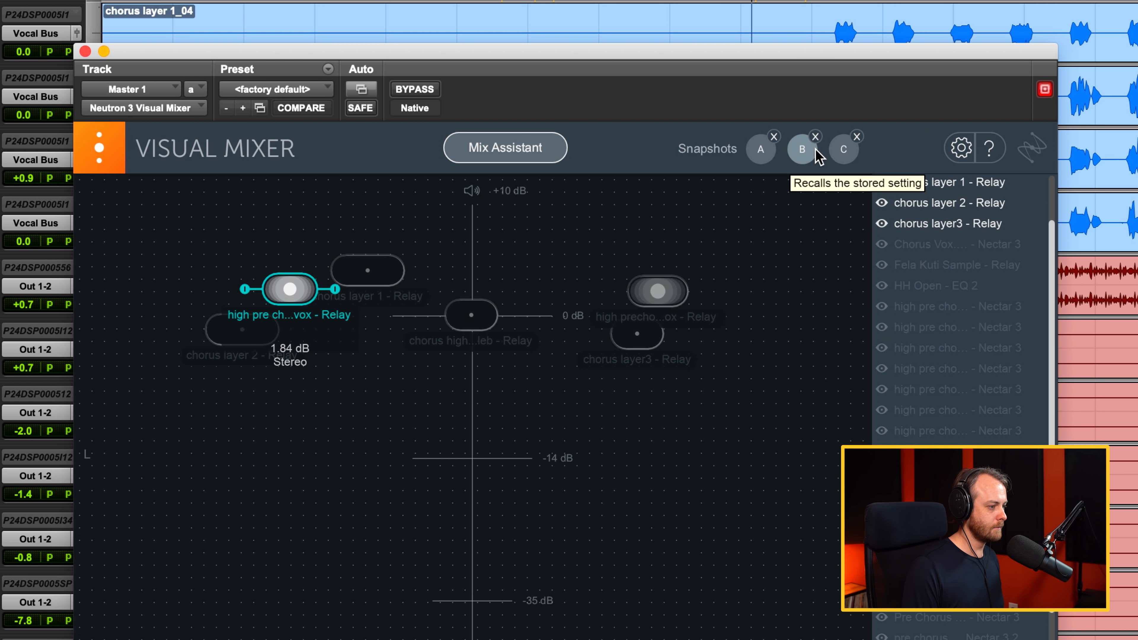
click(845, 150)
click(806, 156)
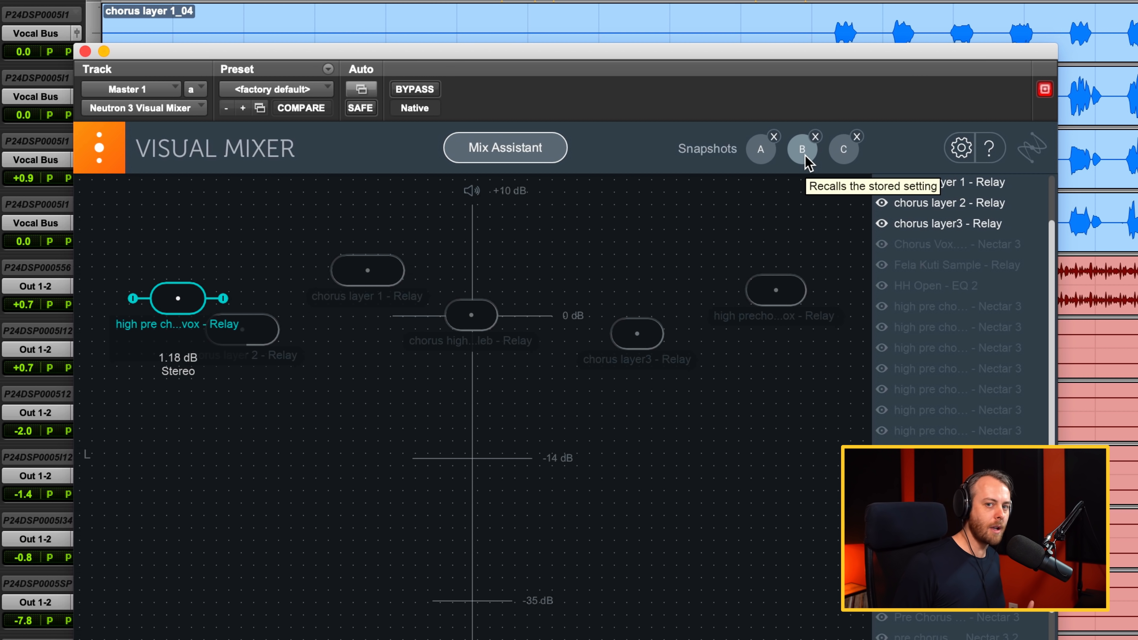
click(759, 152)
drag(296, 297, 338, 303)
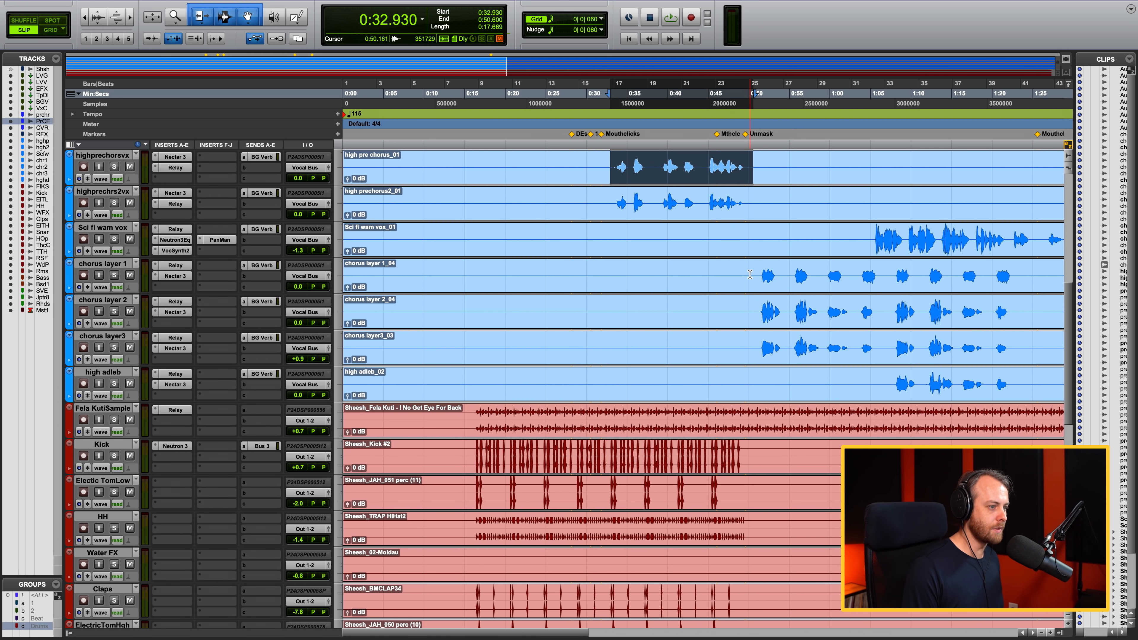
- Select the three chorus layer clips from about 0:50.4 to 1:22.3 and solo their tracks together with high adleb
drag(749, 274, 1010, 352)
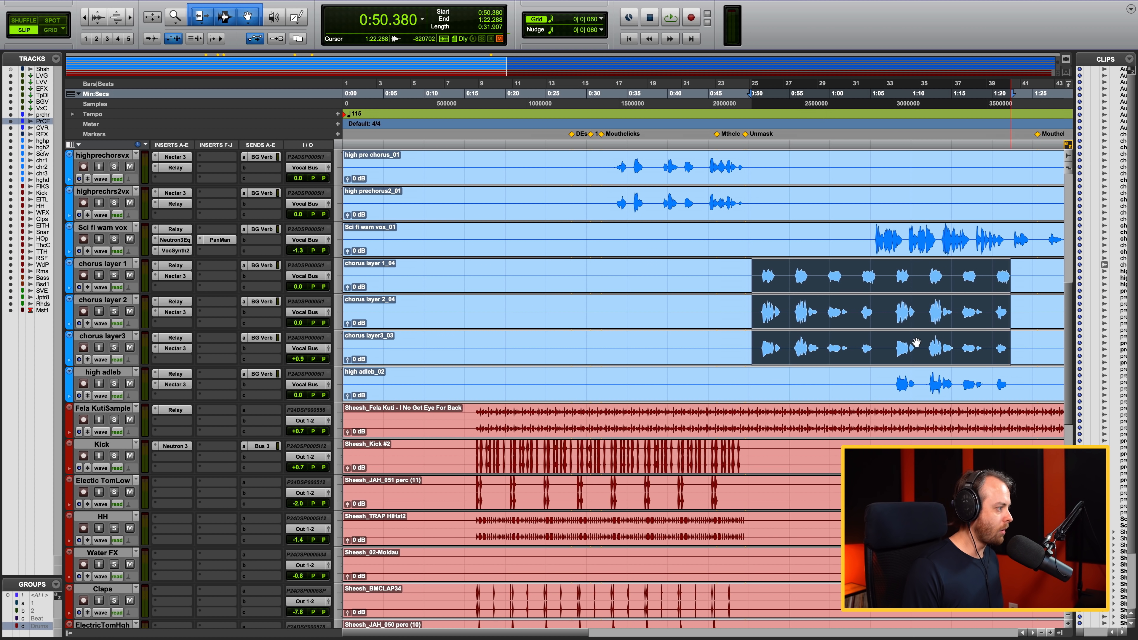
click(115, 276)
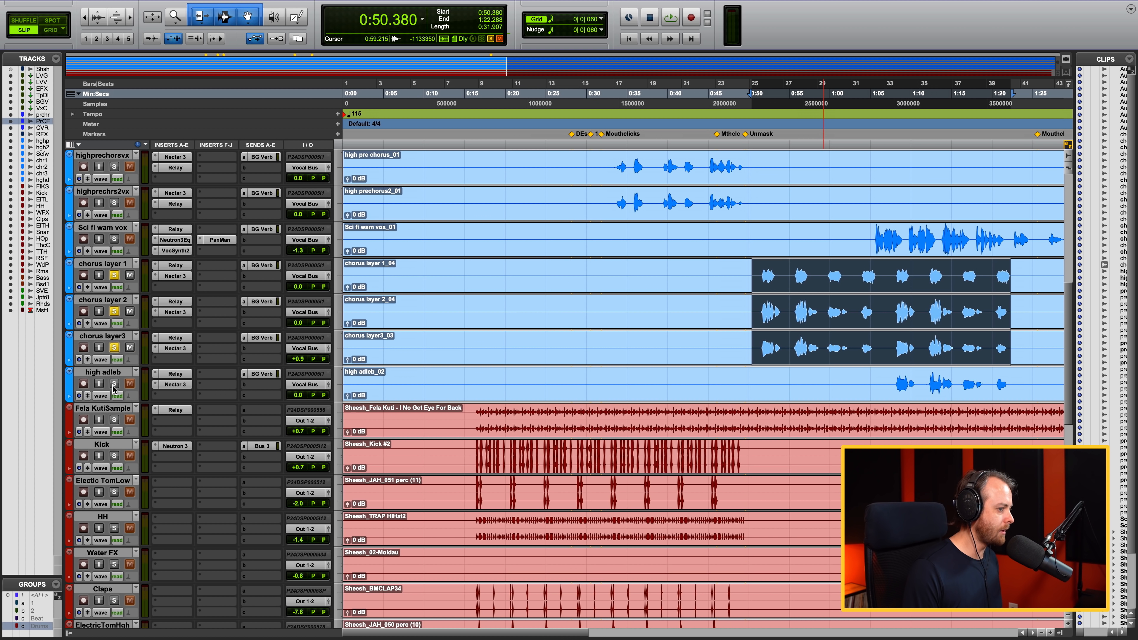
- Open Neutron 3 Visual Mixer on Master 1 and hide the two high pre-chorus vox Relay nodes
scroll(138, 391, down, 15)
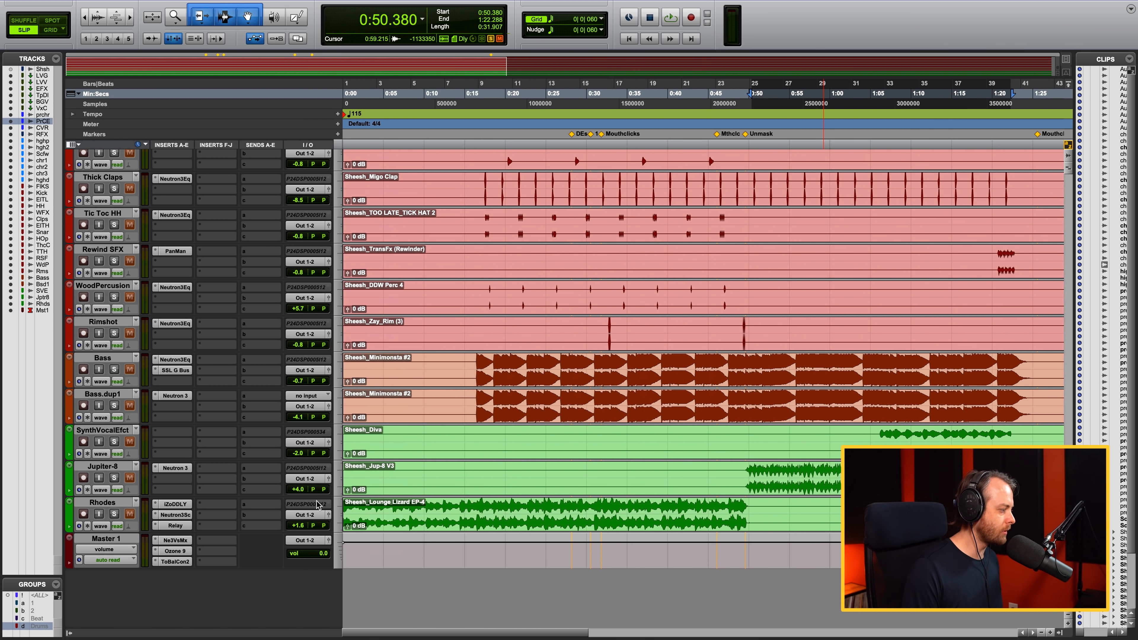
click(175, 540)
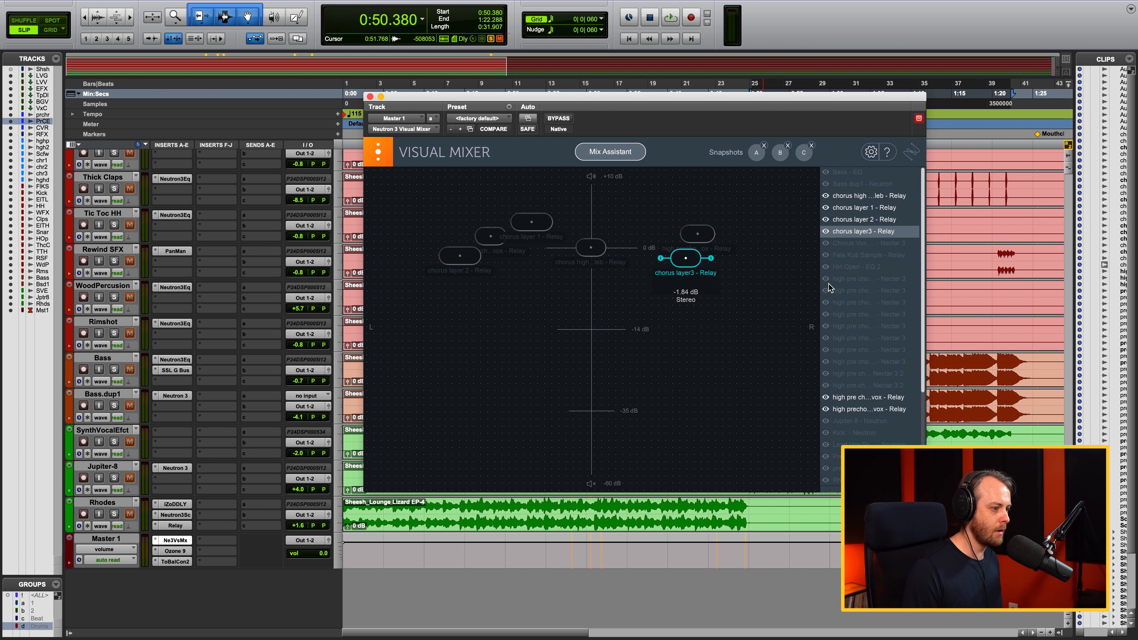
click(824, 397)
click(825, 409)
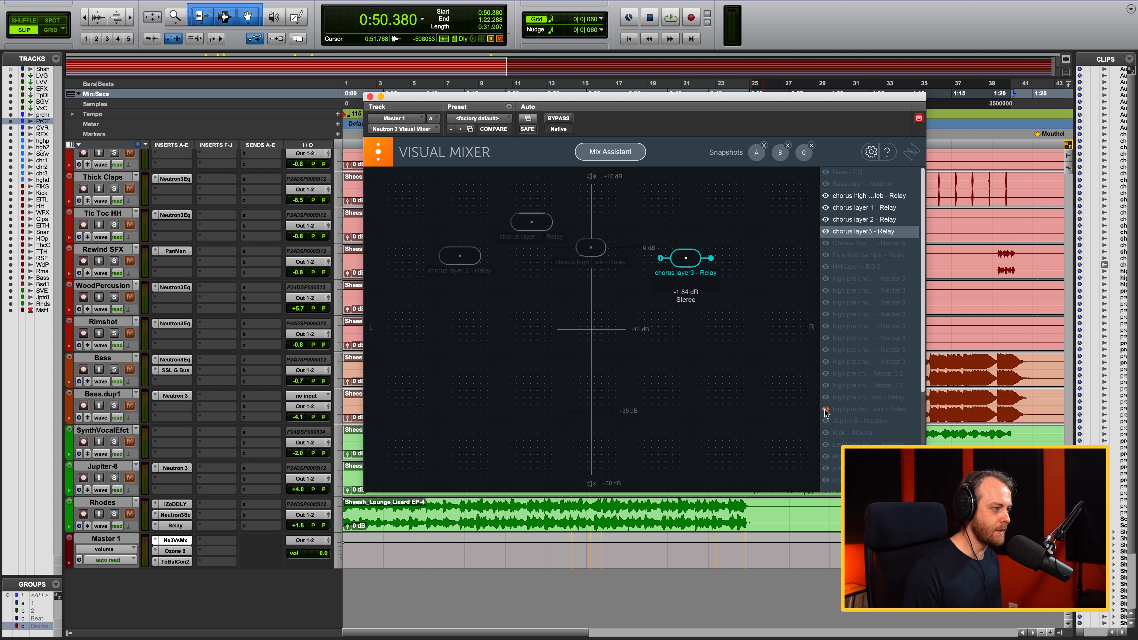
- Play the soloed chorus layers and examine their placement in Visual Mixer, selecting the chorus high adleb Relay node
key(space)
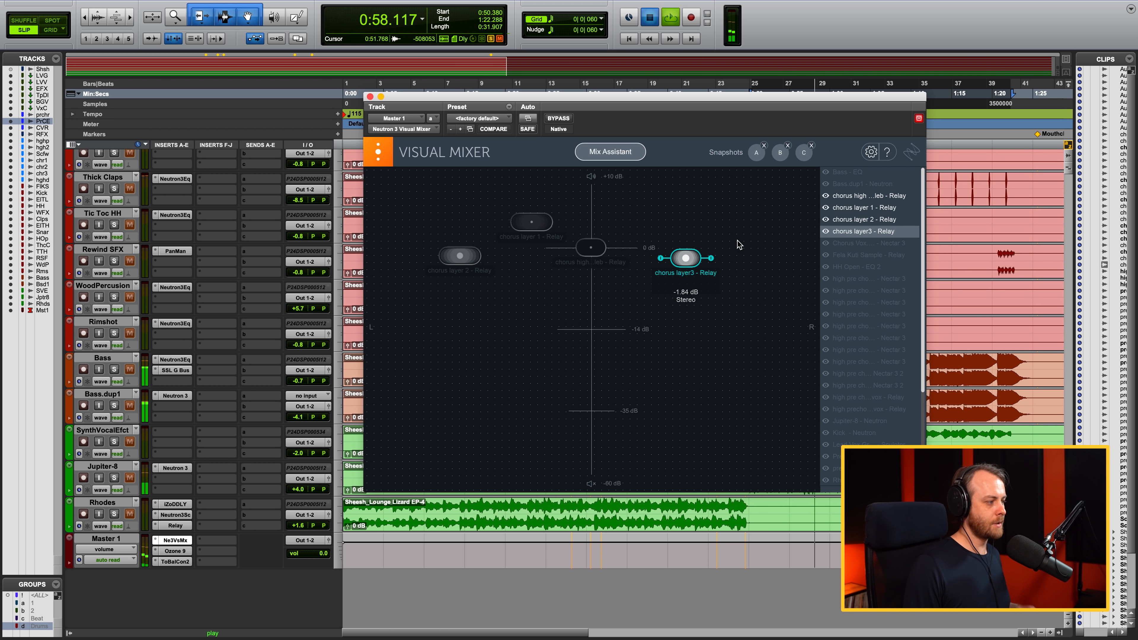
key(space)
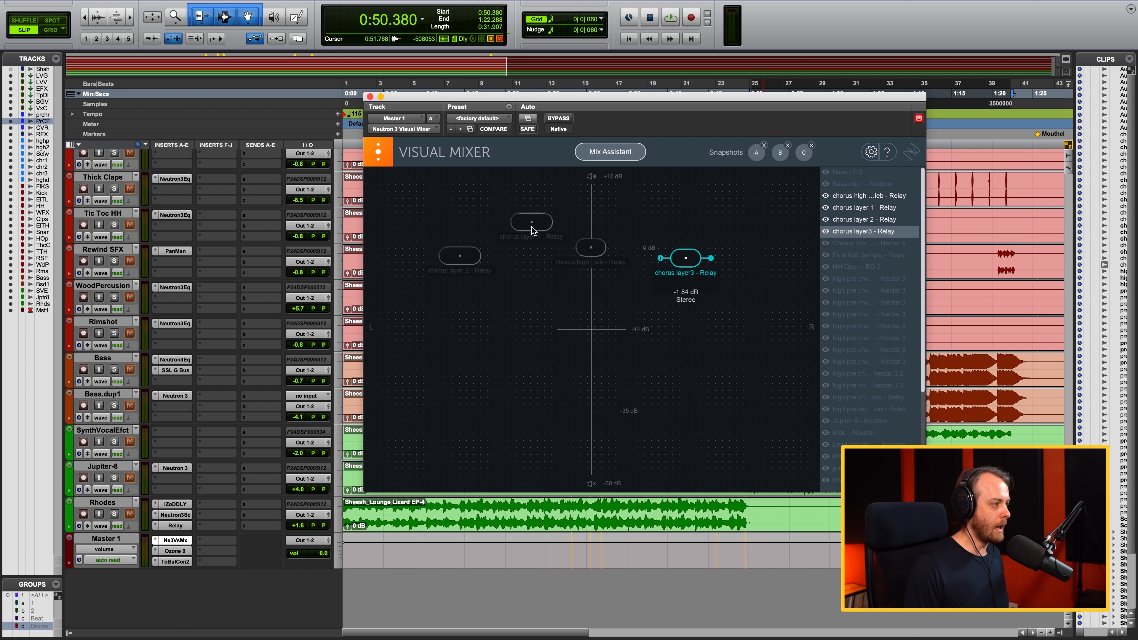
click(876, 198)
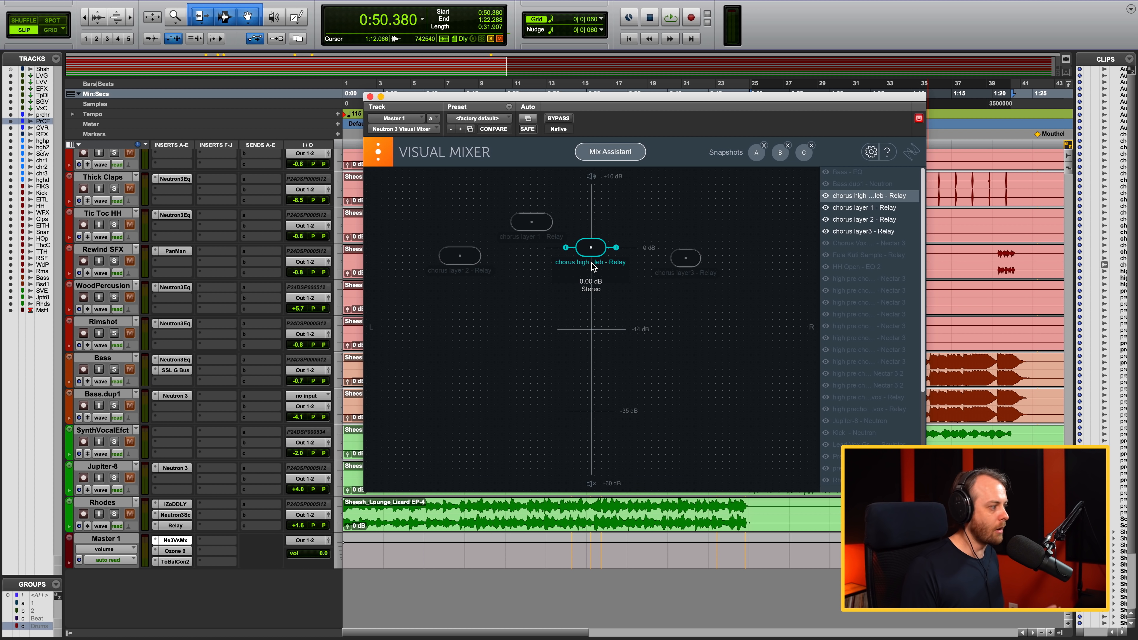
- Unsolo the three chorus layer tracks and high adleb, and play the chorus selection in the full mix
scroll(190, 321, up, 15)
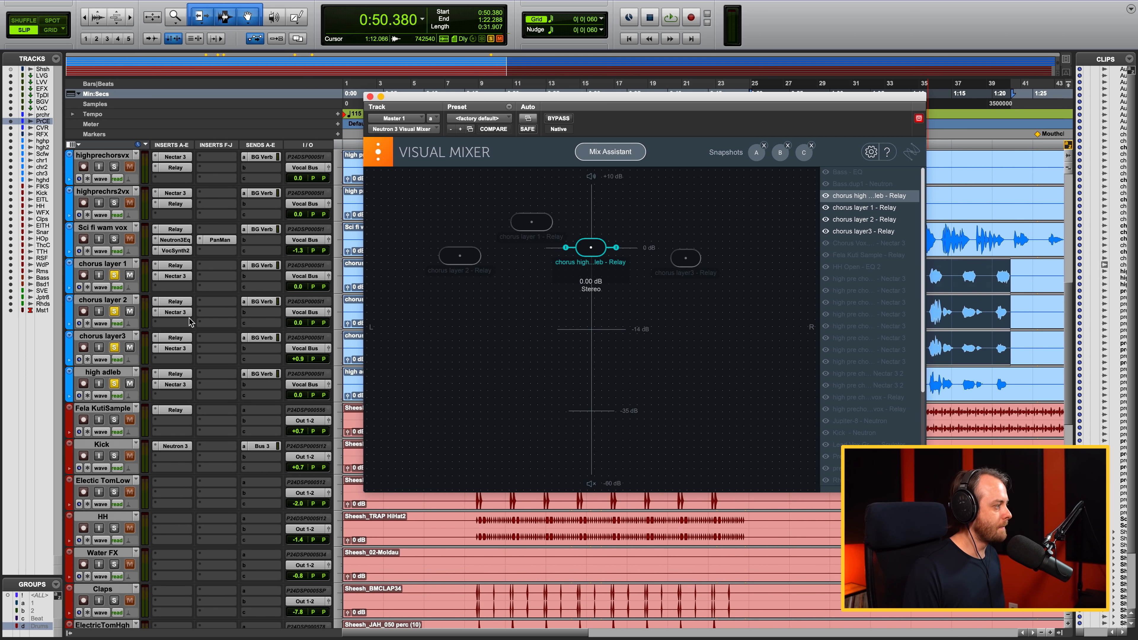
click(115, 275)
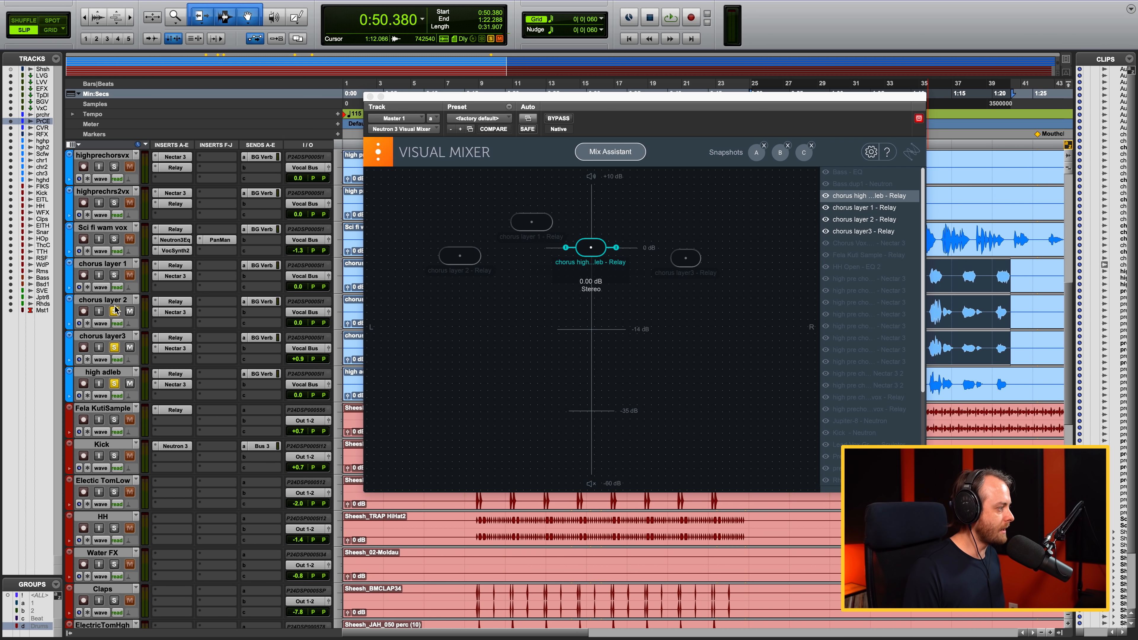
click(114, 384)
key(space)
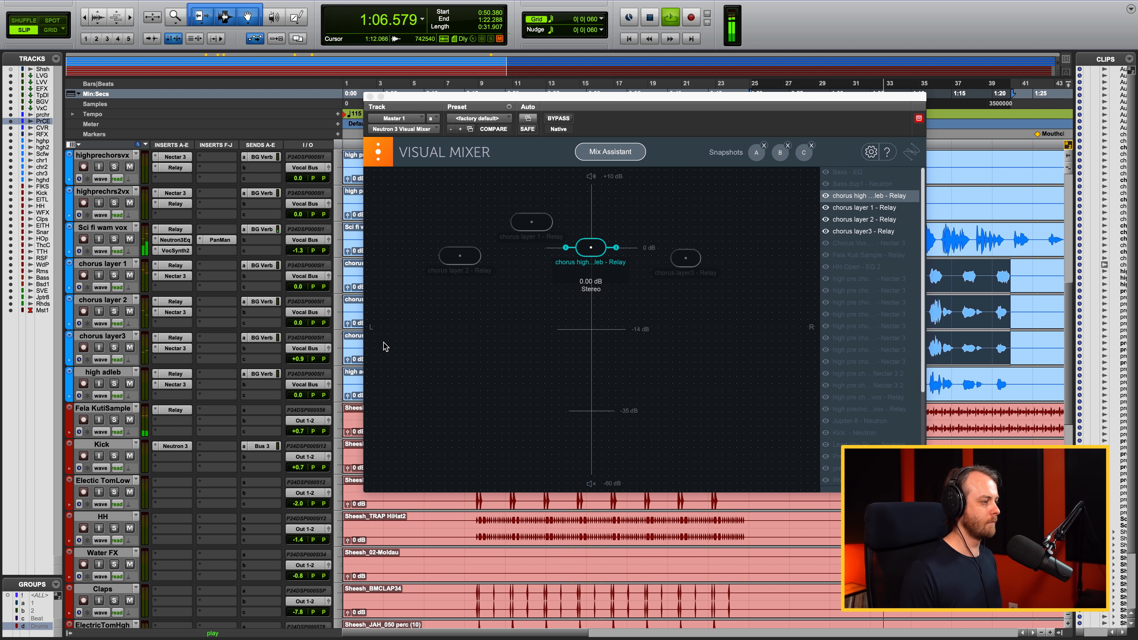
key(space)
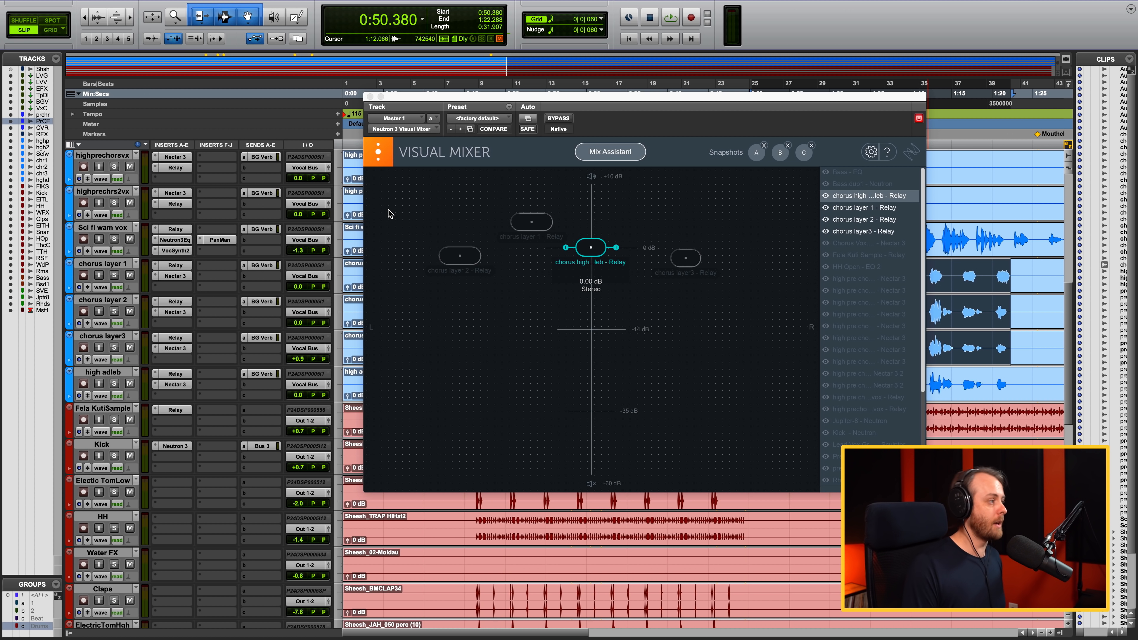
- Close Visual Mixer, place the playback cursor at about 1:05.1 before the Sci fi wam vox audio, and solo that track
click(370, 97)
click(100, 228)
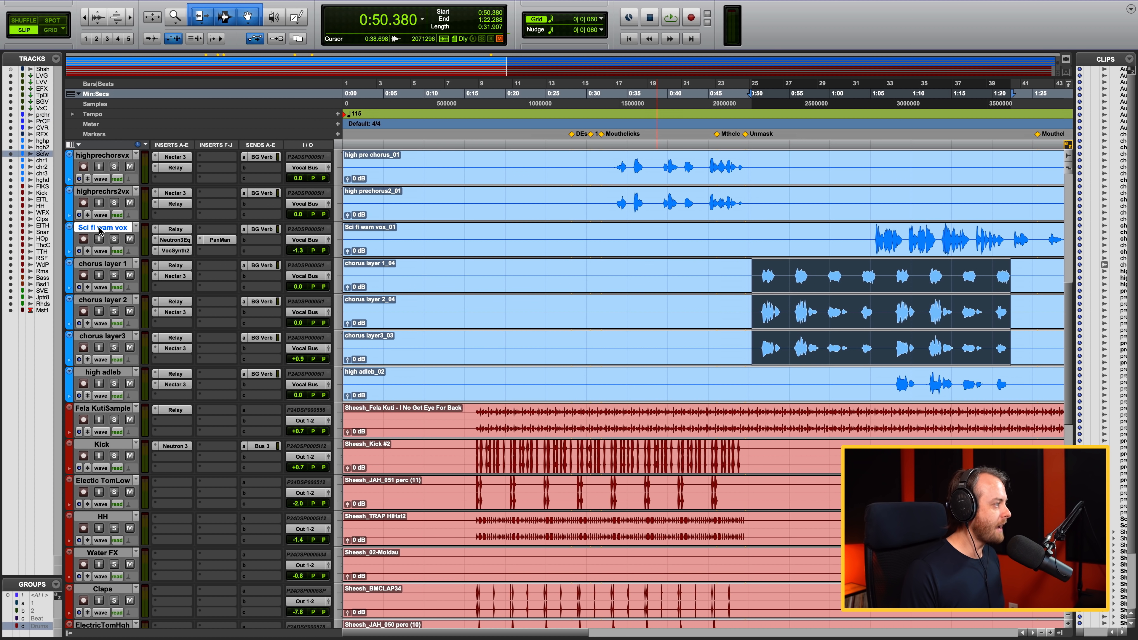
click(871, 236)
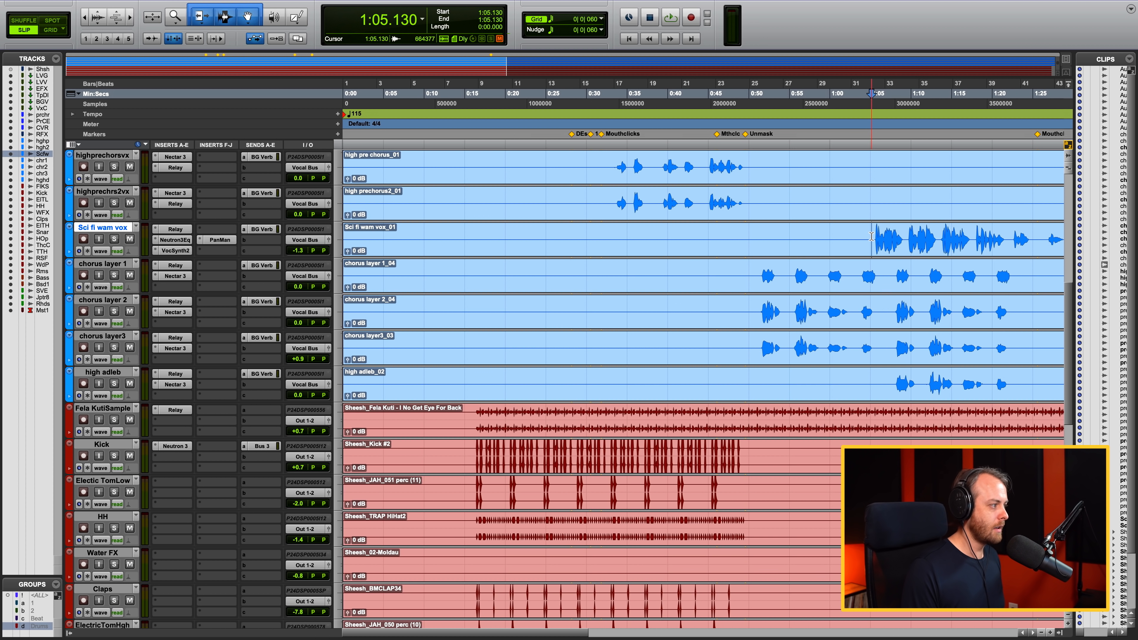
key(shift+s)
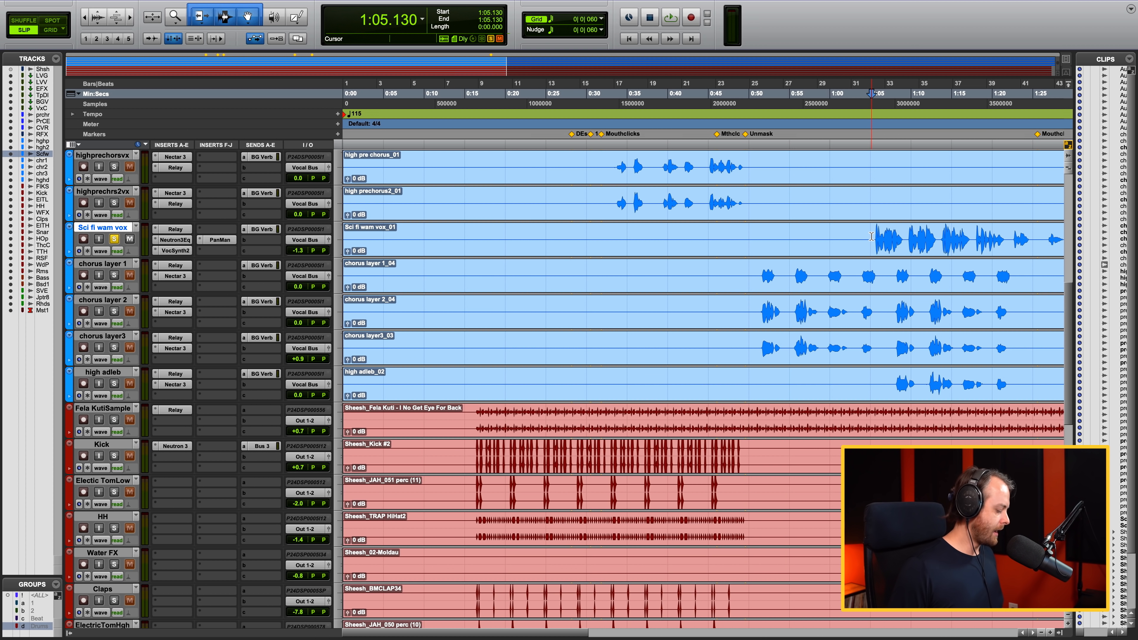
- Audition the Sci fi wam vox track from about 1:05.3, both soloed and in the full mix
scroll(871, 236, right, 10)
scroll(838, 294, up, 5)
scroll(838, 294, up, 1)
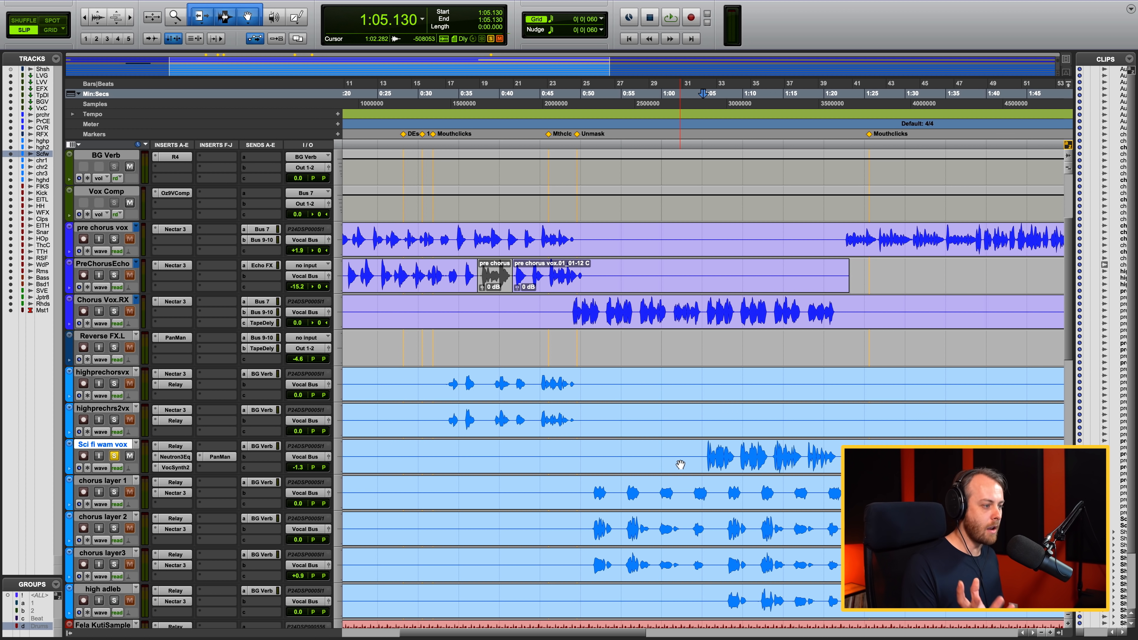
click(706, 448)
key(space)
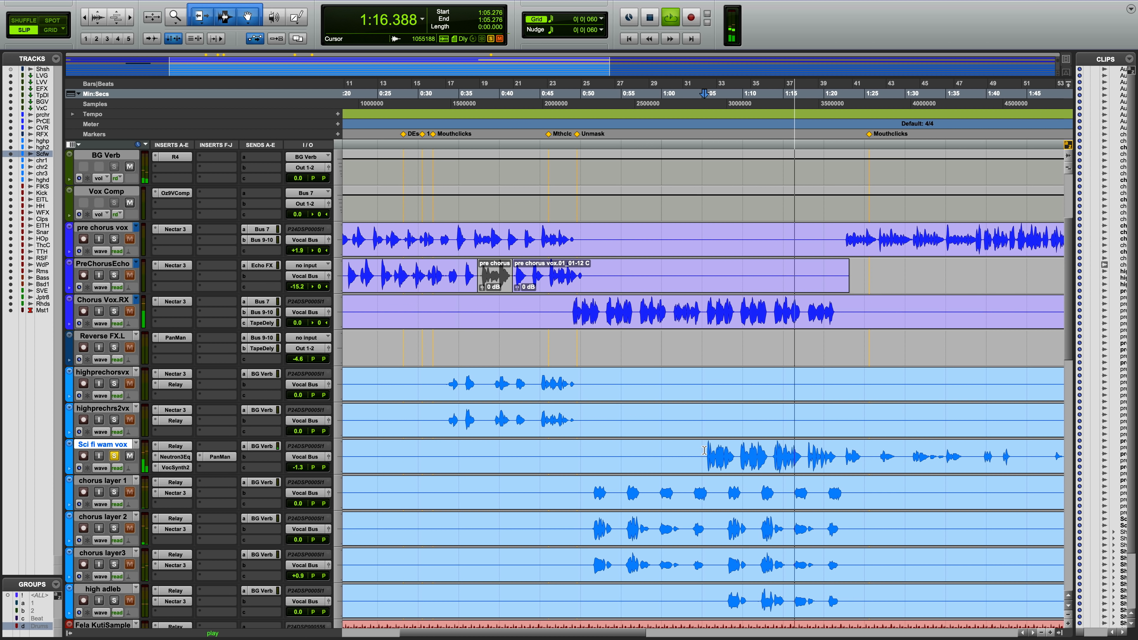
key(space)
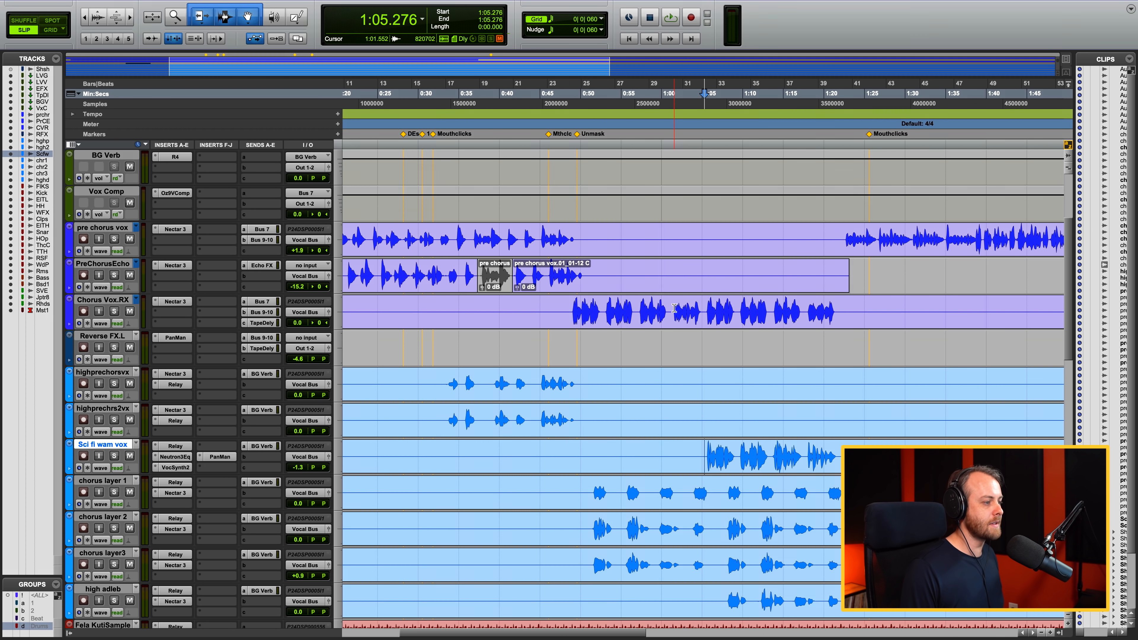
key(space)
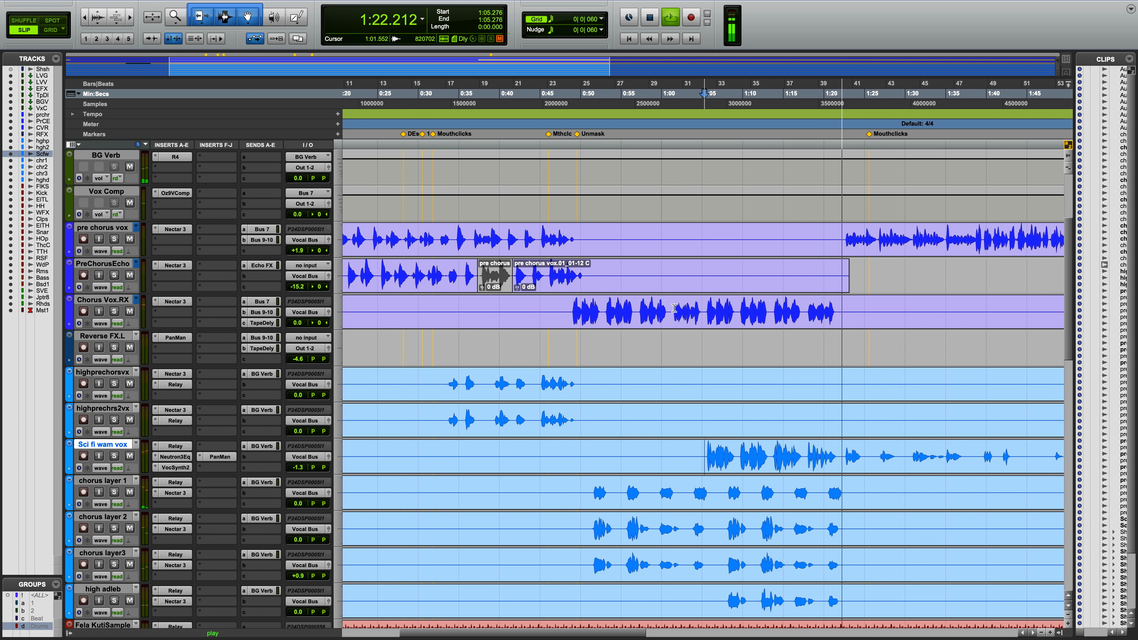
key(space)
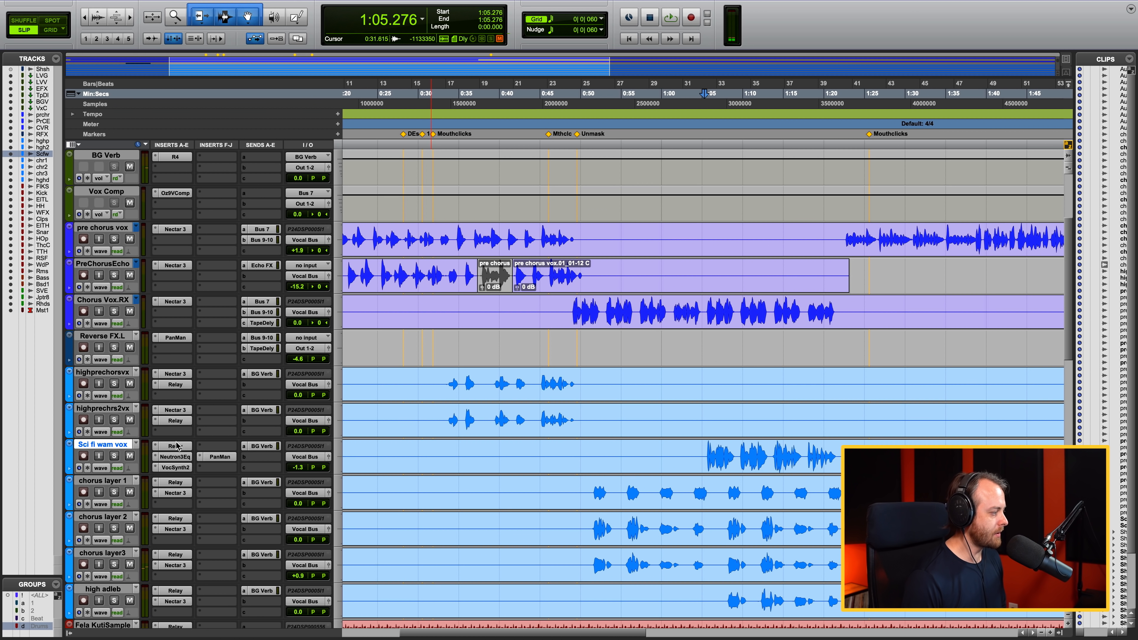
- Review the Neutron 3 Equalizer curve on the Sci fi wam vox track and close the plug-in
click(175, 457)
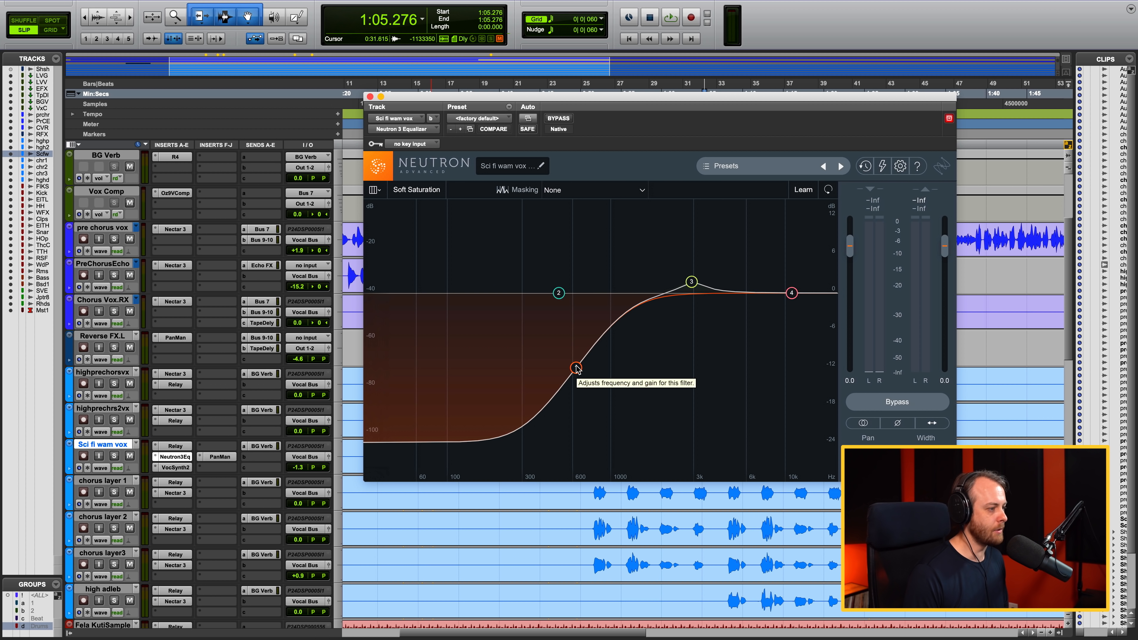
click(371, 97)
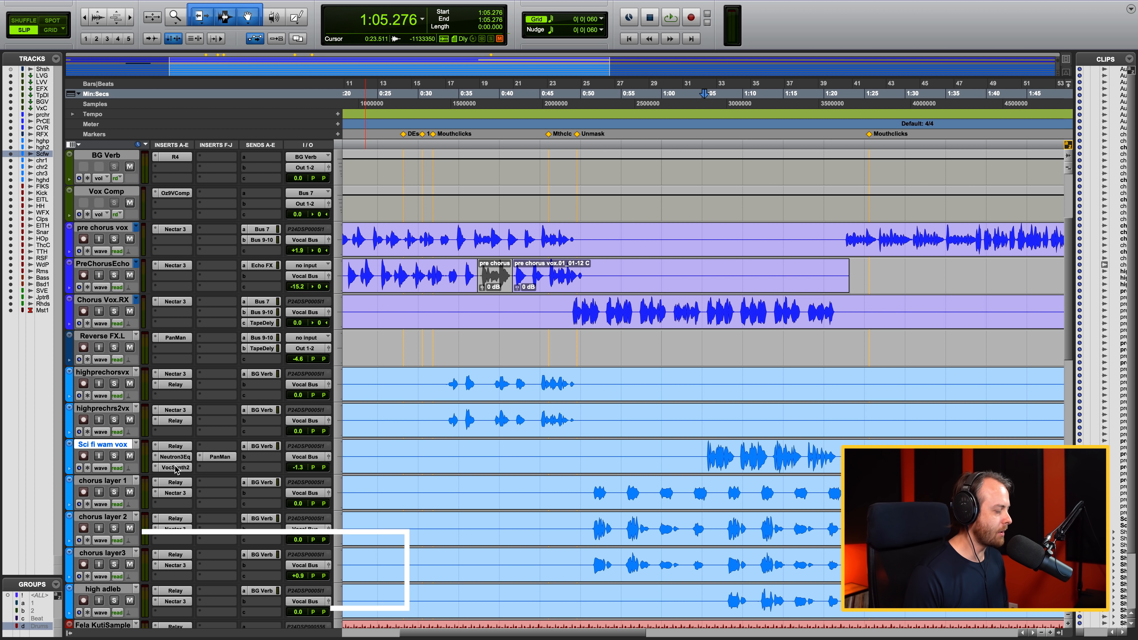
- Open VocalSynth 2 on the Sci fi wam vox track and switch its Vocoder module off and back on
click(175, 468)
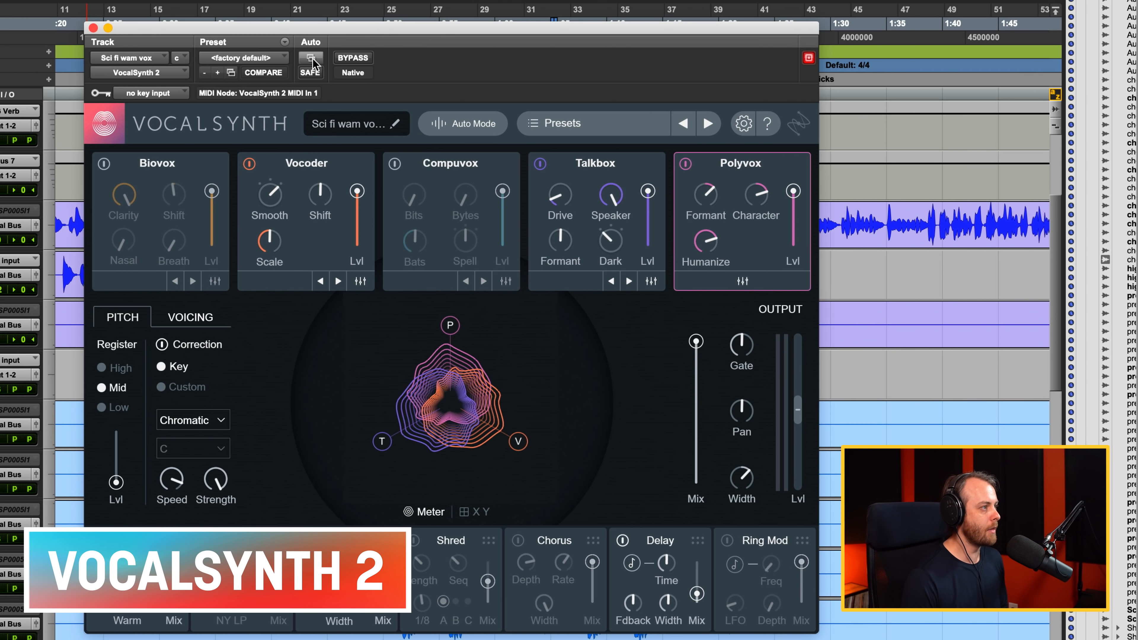
drag(312, 38, 292, 30)
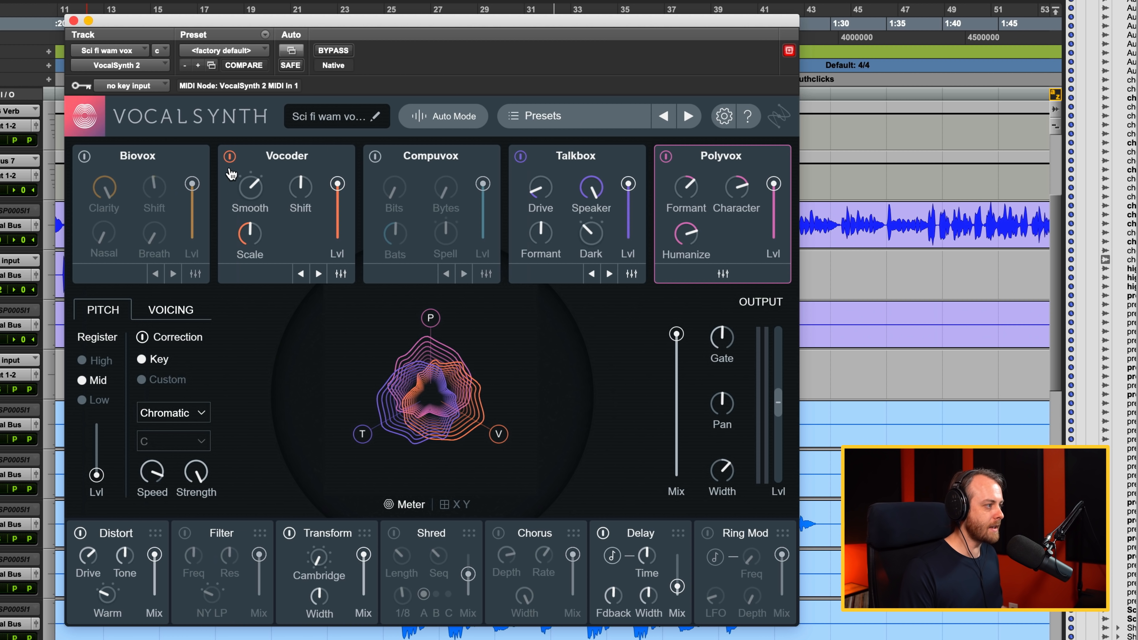
click(230, 157)
click(230, 156)
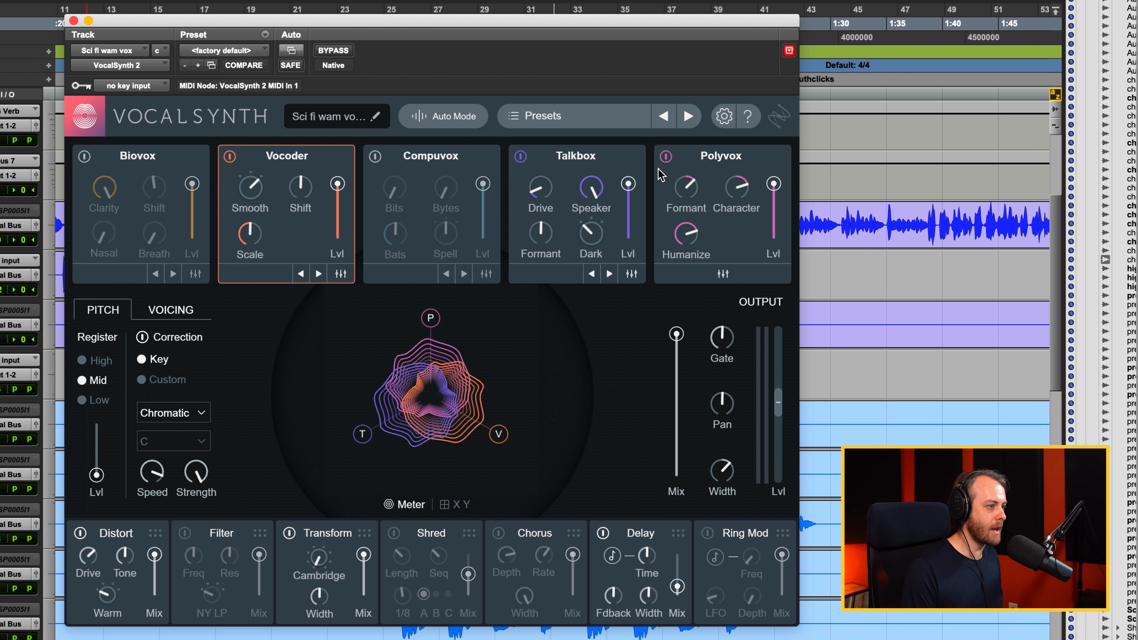
- Move the VocalSynth 2 window aside and select the Sci fi wam vox clip from 1:05.203 to 1:21.850
click(665, 157)
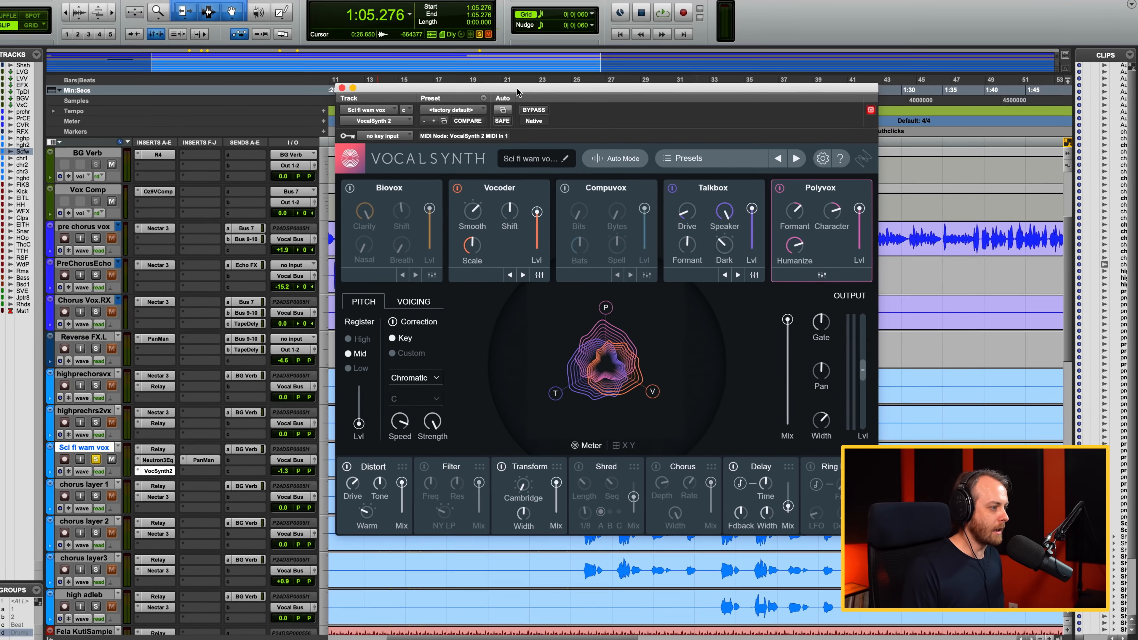
drag(295, 20, 318, 505)
drag(540, 465, 547, 558)
drag(703, 452, 834, 461)
drag(694, 539, 581, 108)
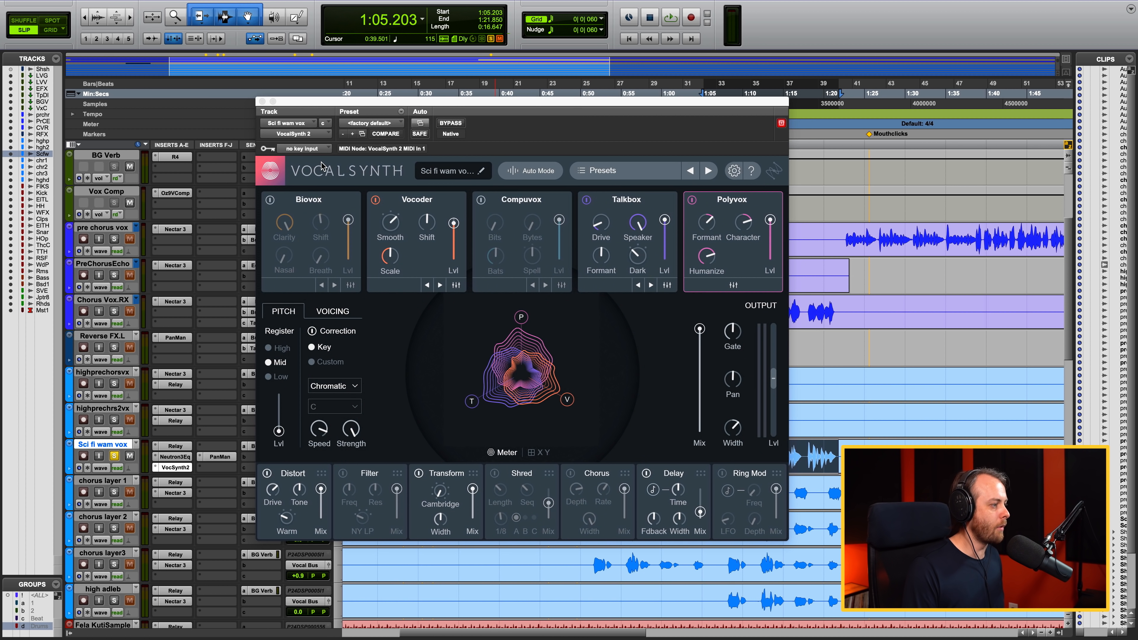
- Audition the selected vocal with the VocalSynth 2 output Mix at minimum, and again with it at 100
drag(699, 328, 700, 431)
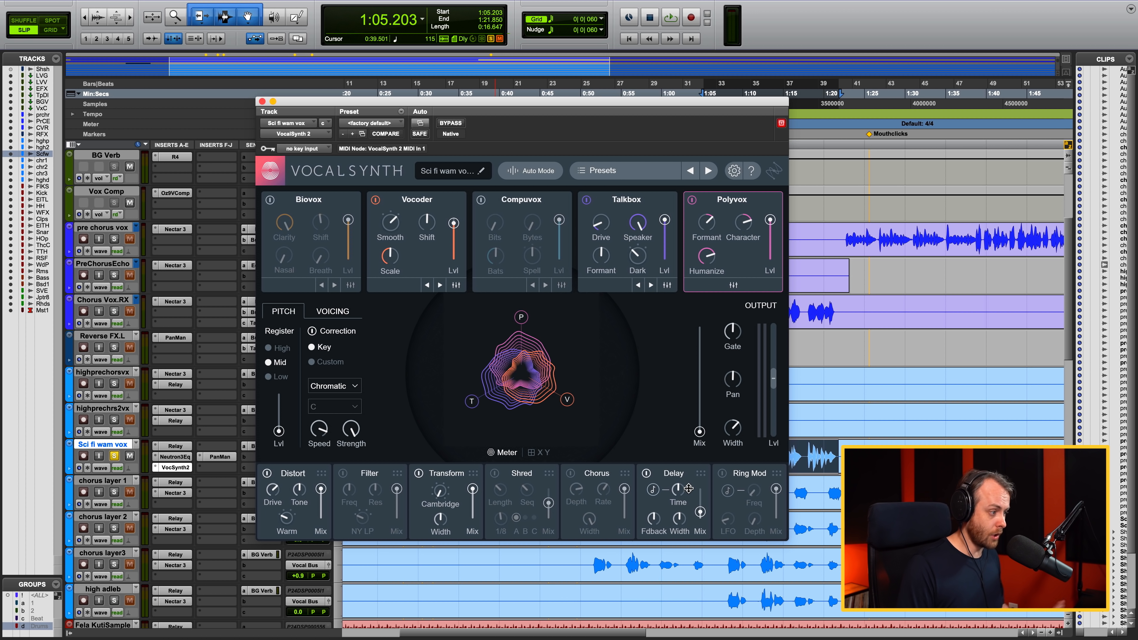
key(space)
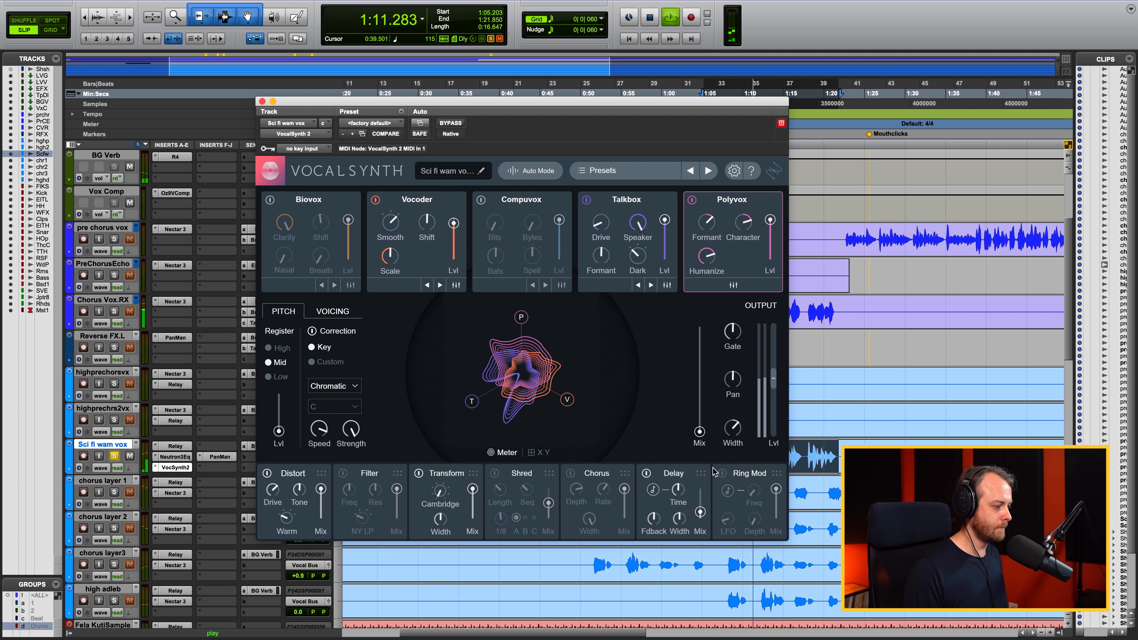
key(space)
drag(700, 433, 692, 307)
key(space)
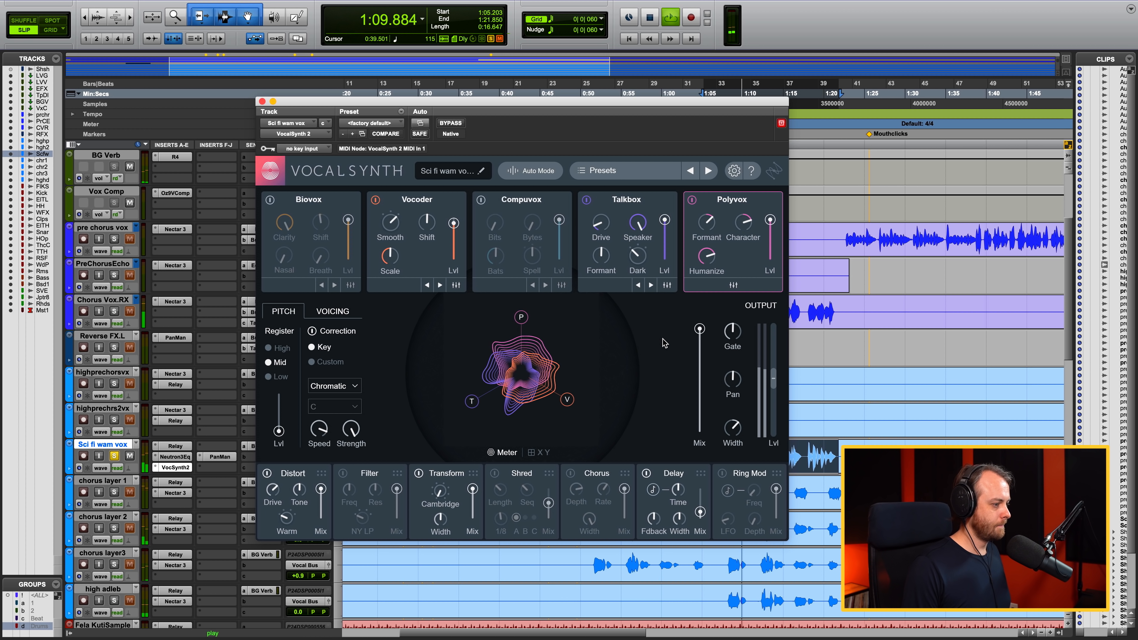
mouse_move(700, 328)
key(space)
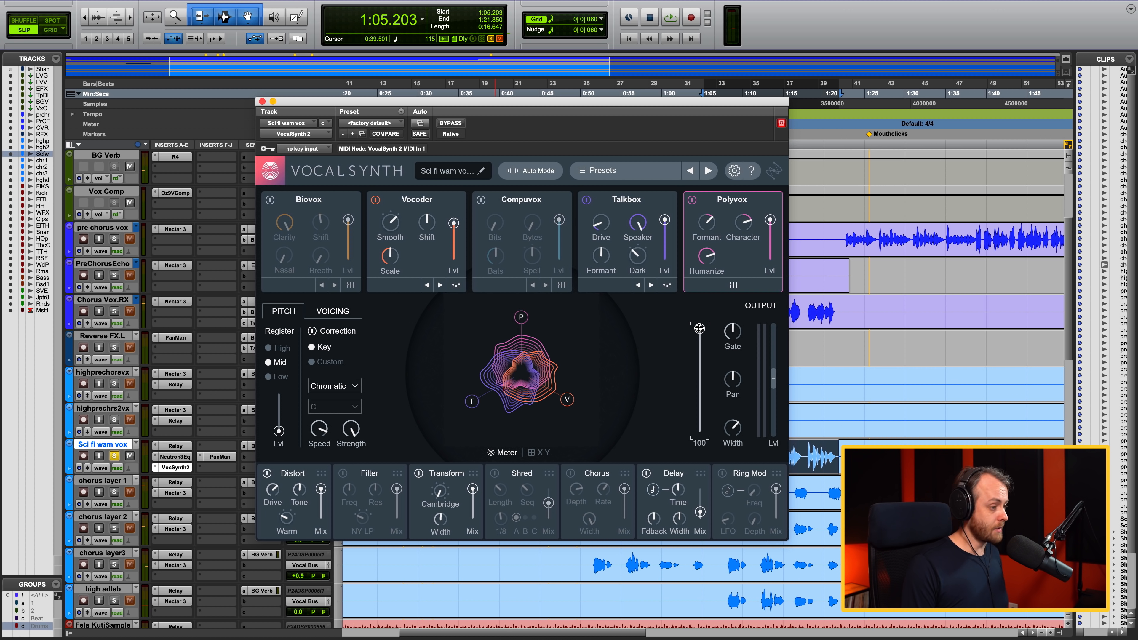
- Audition the vocal with the output Mix at 54 and restore the Mix to 100
drag(699, 328, 699, 375)
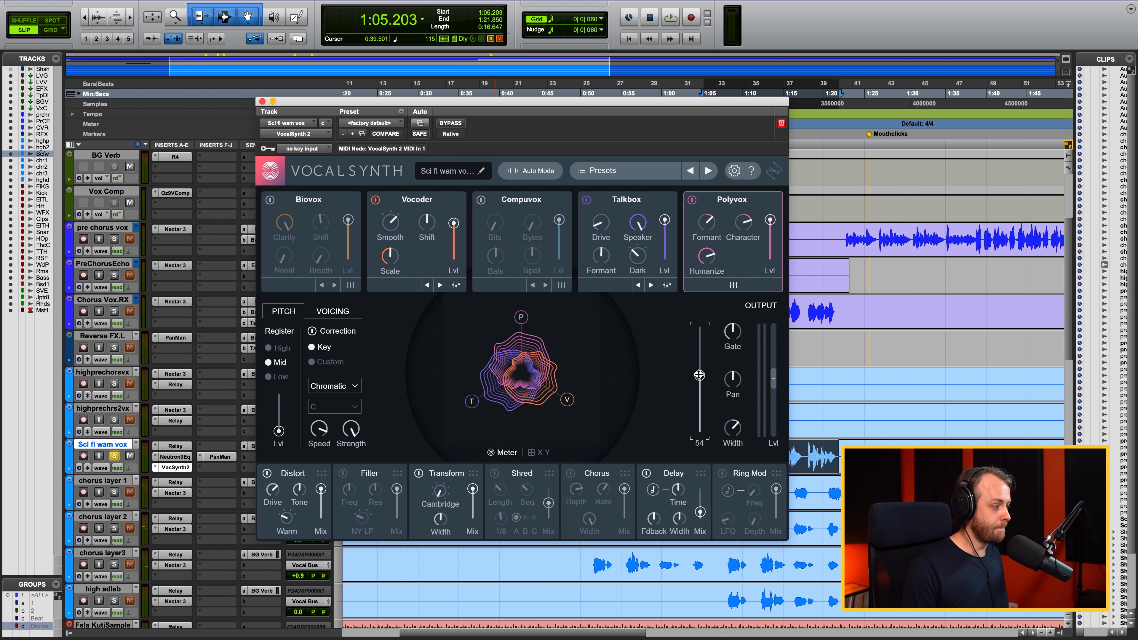
key(space)
drag(699, 375, 699, 329)
key(space)
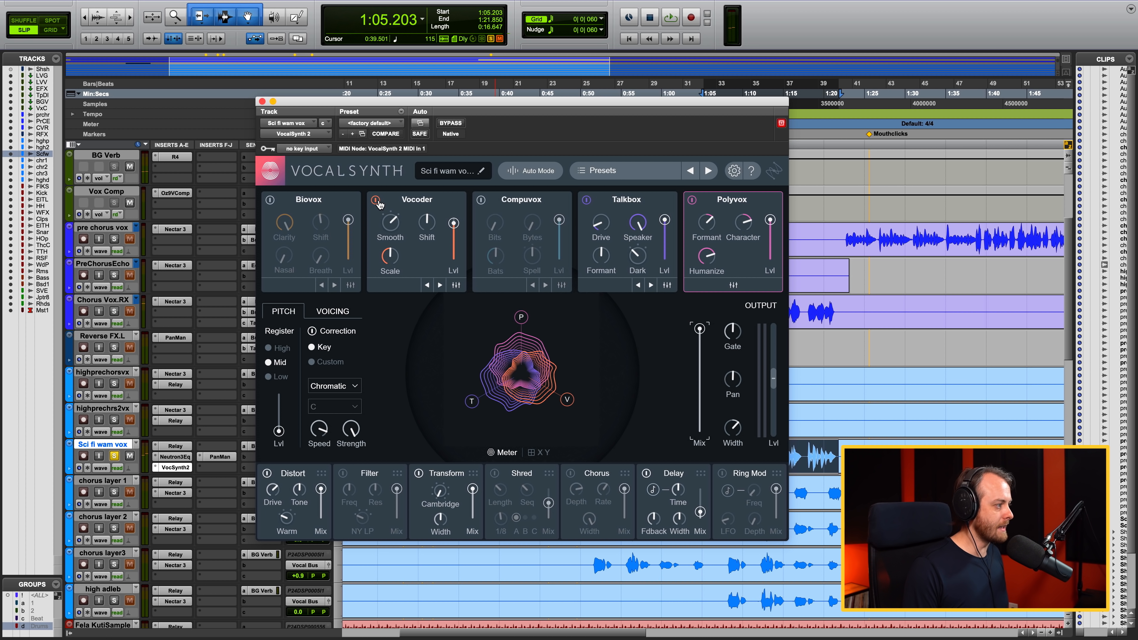
- Turn off the Talkbox, Polyvox, Delay, Transform and Distort modules and audition the Vocoder alone
click(587, 201)
click(692, 201)
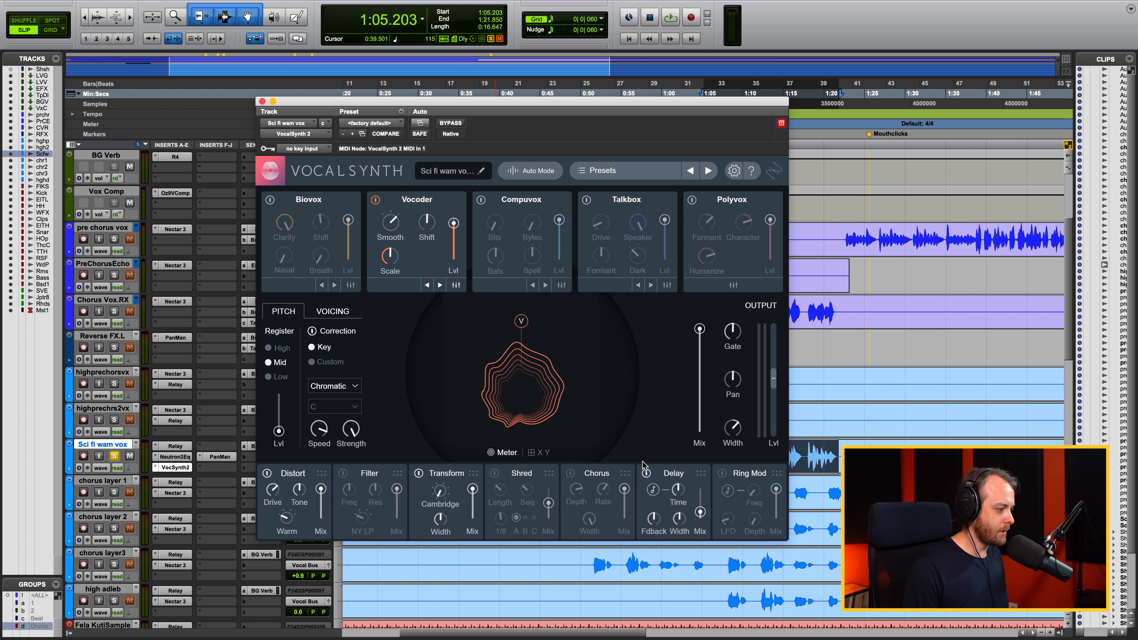
click(646, 474)
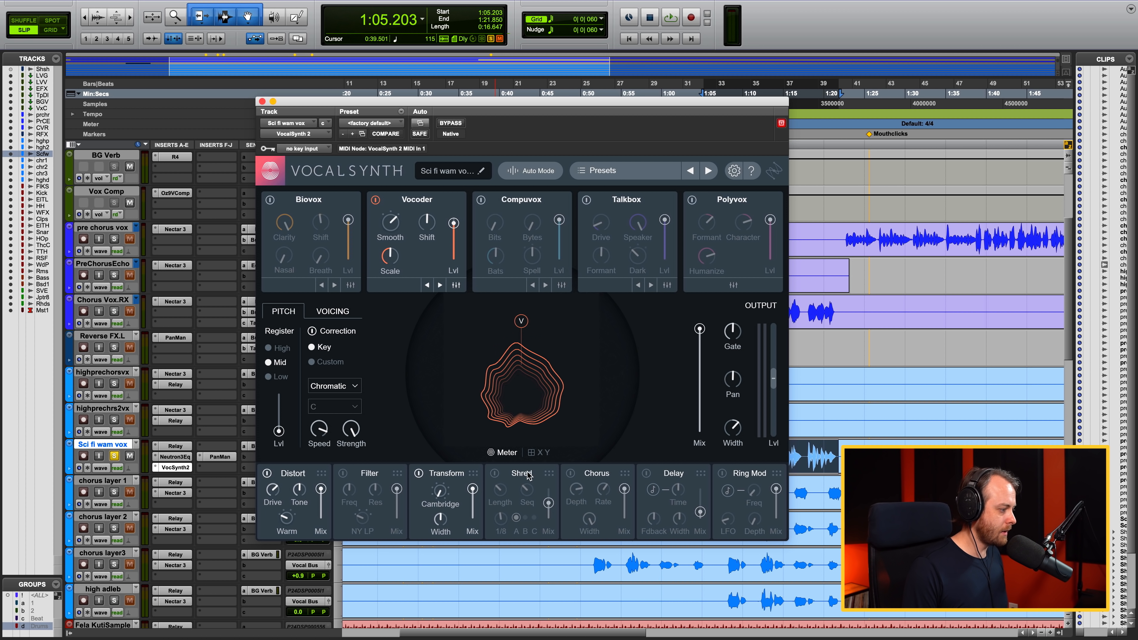
click(418, 474)
click(268, 474)
key(space)
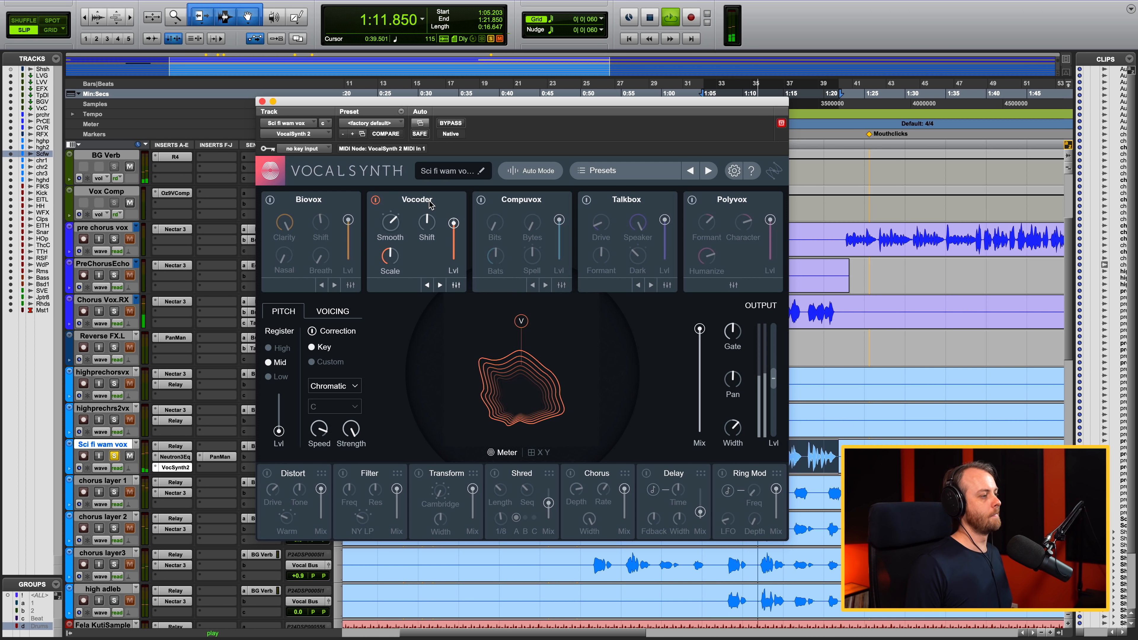
key(space)
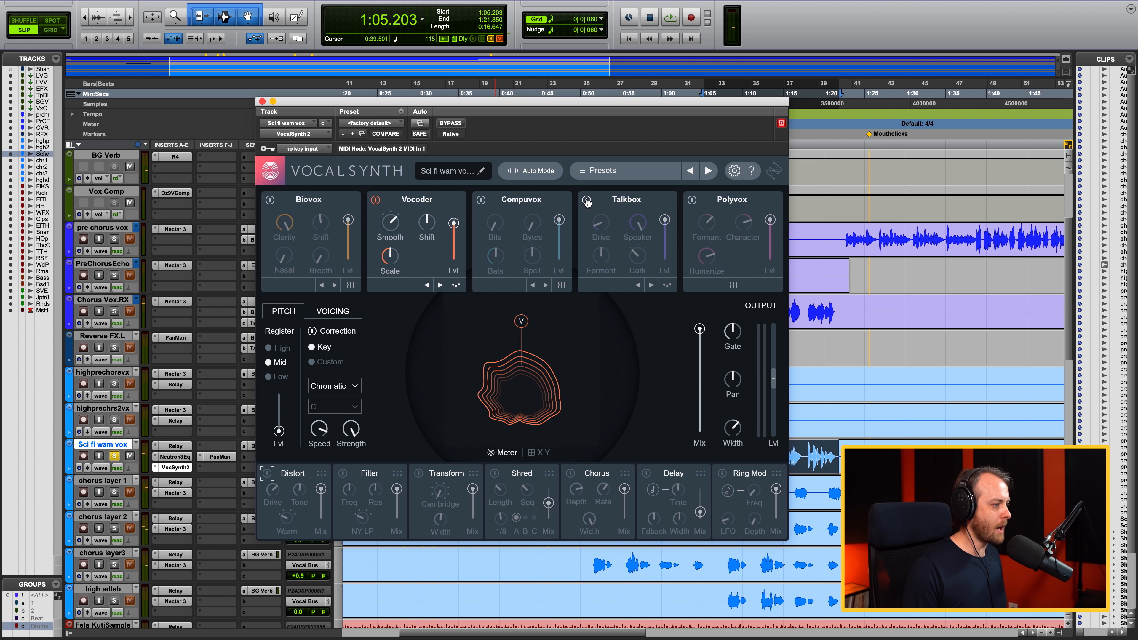
- Turn the Talkbox and Polyvox modules back on one at a time, auditioning the vocal with each
click(587, 202)
key(space)
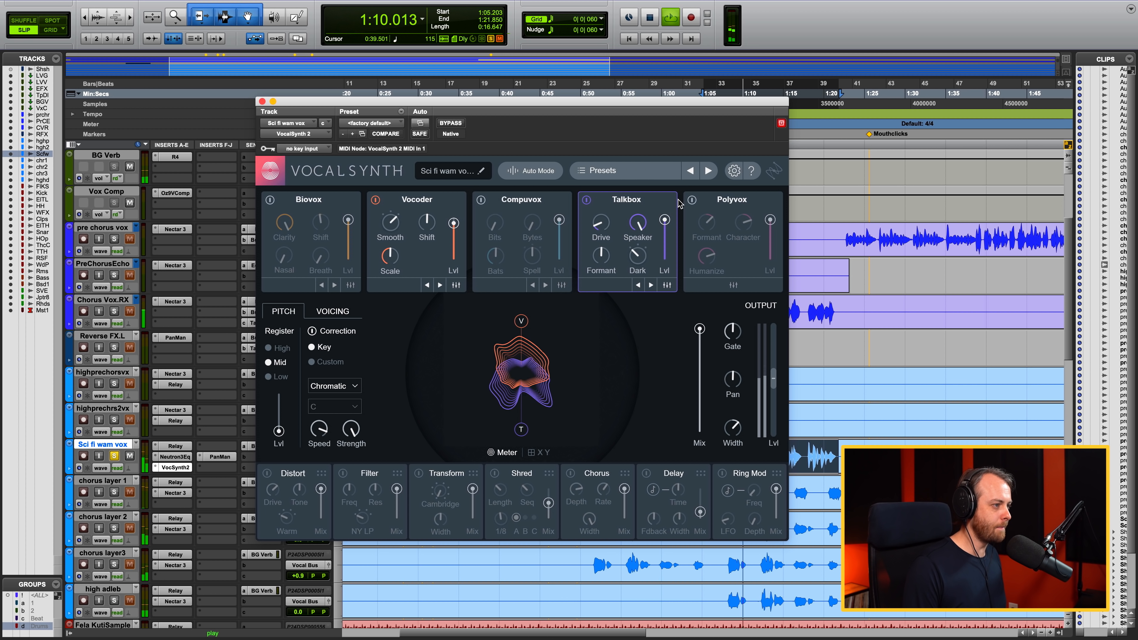
click(690, 201)
key(space)
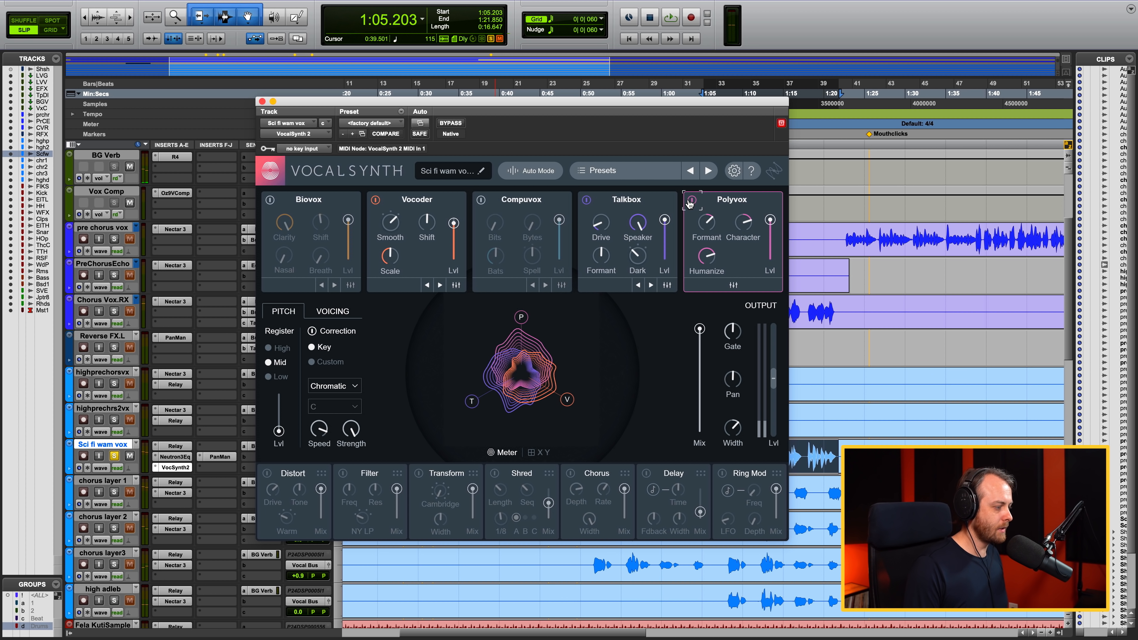
key(space)
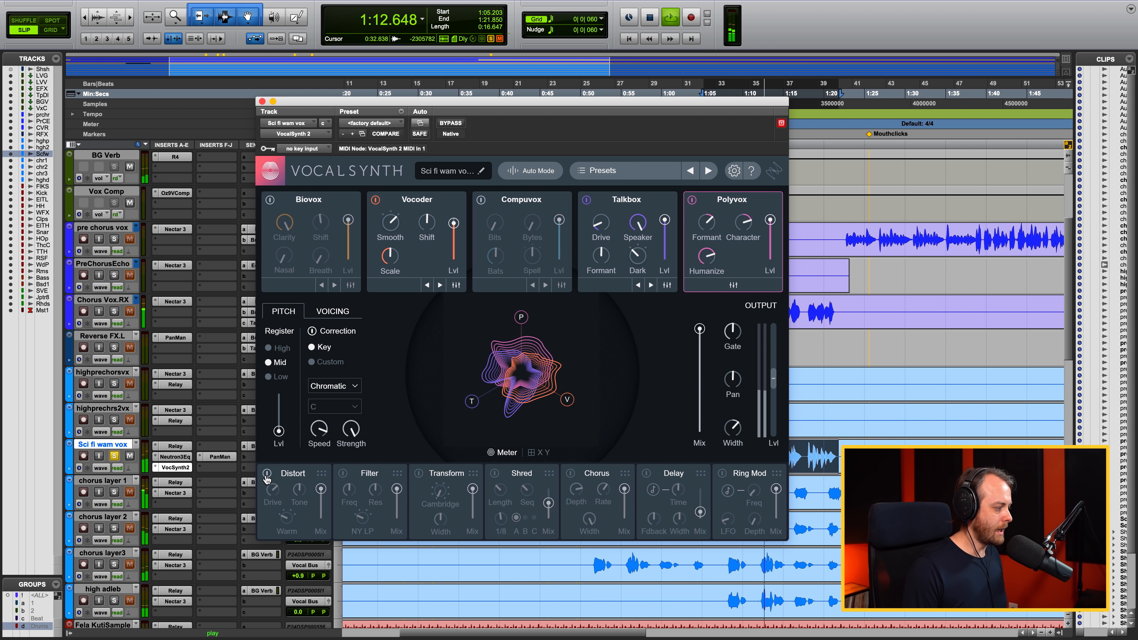
key(space)
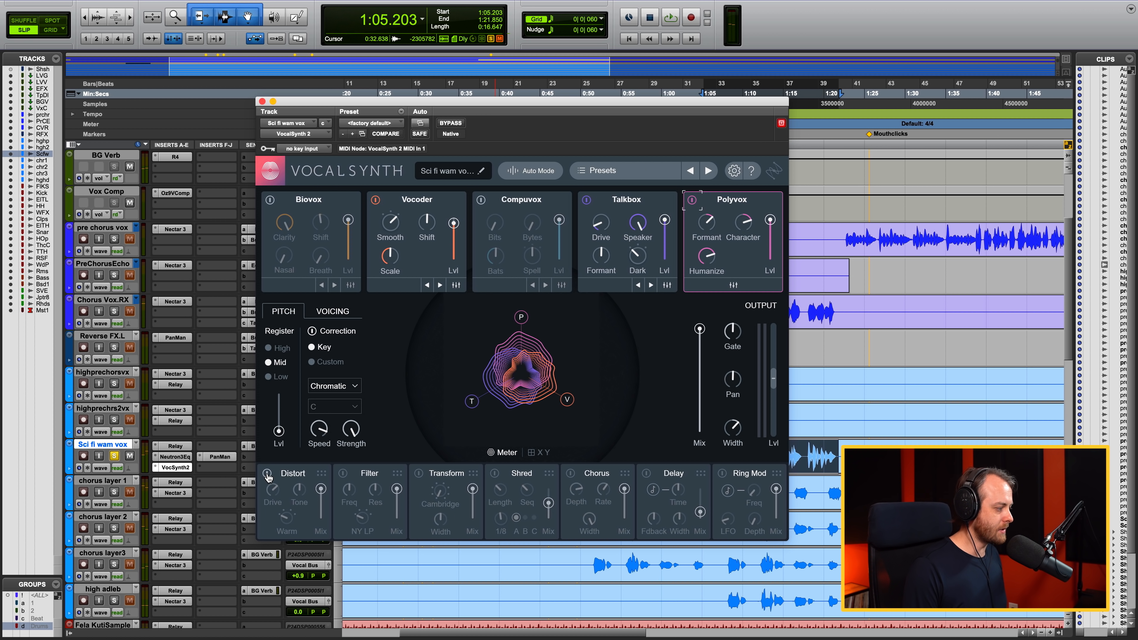
- Turn Distort back on and audition it, varying its Mix and returning it to 100
click(267, 473)
key(space)
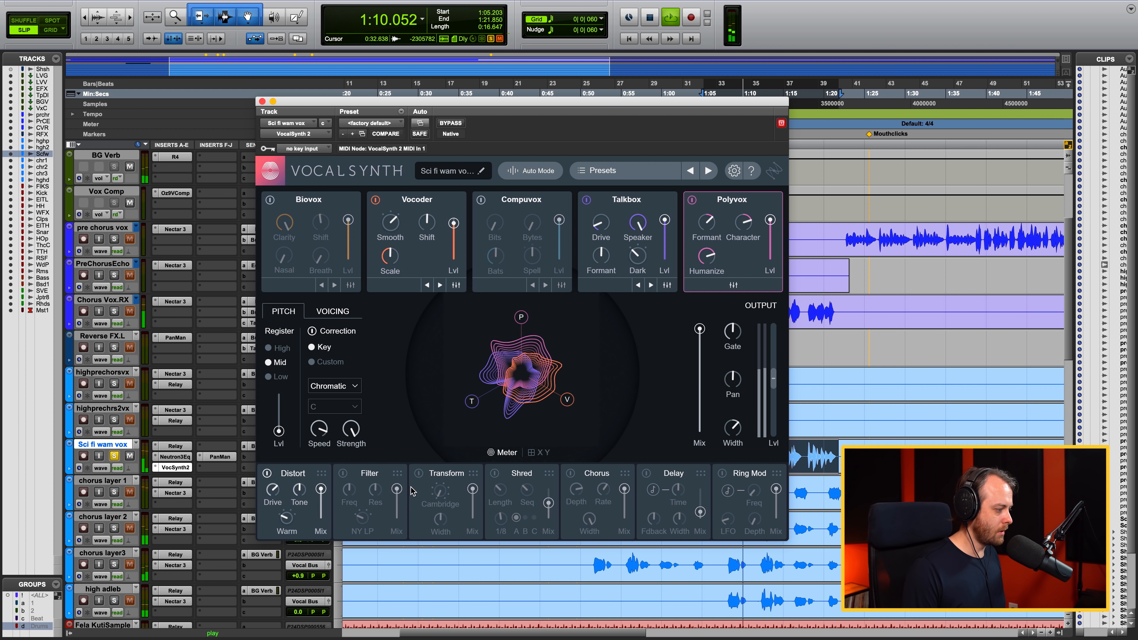
key(space)
mouse_move(319, 489)
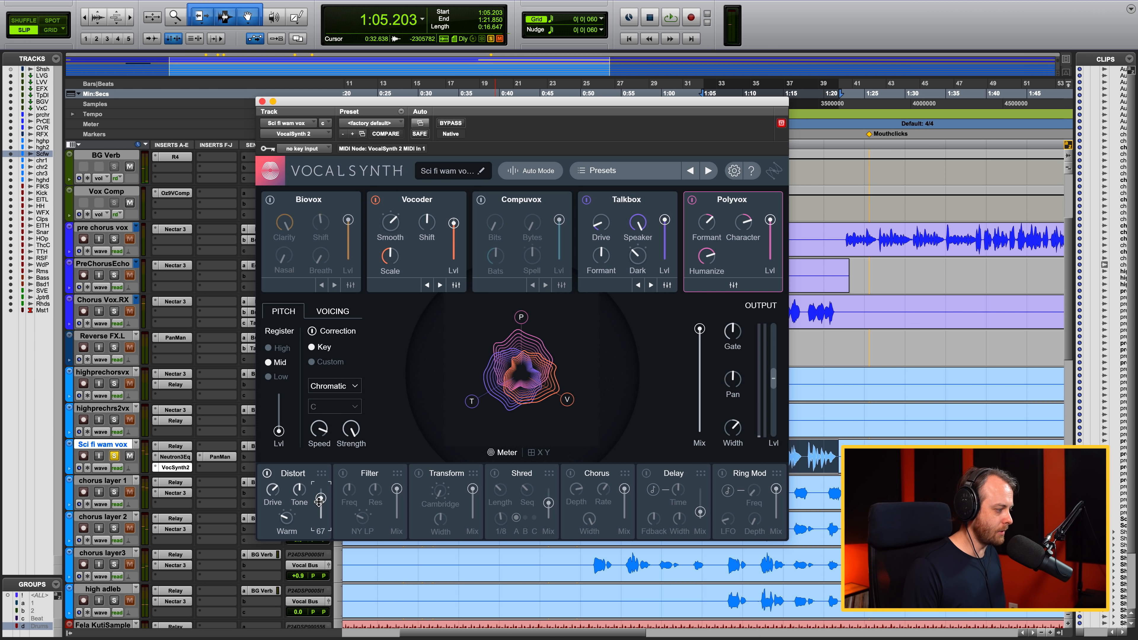
drag(320, 515, 320, 479)
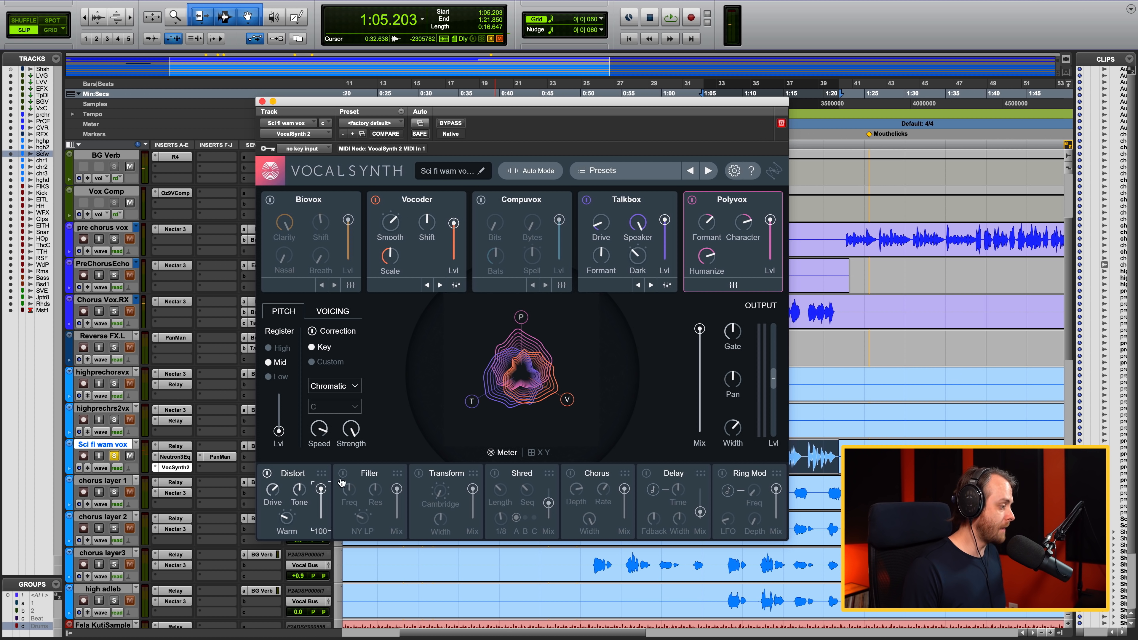
- Turn the Transform module back on and audition it
key(space)
click(419, 474)
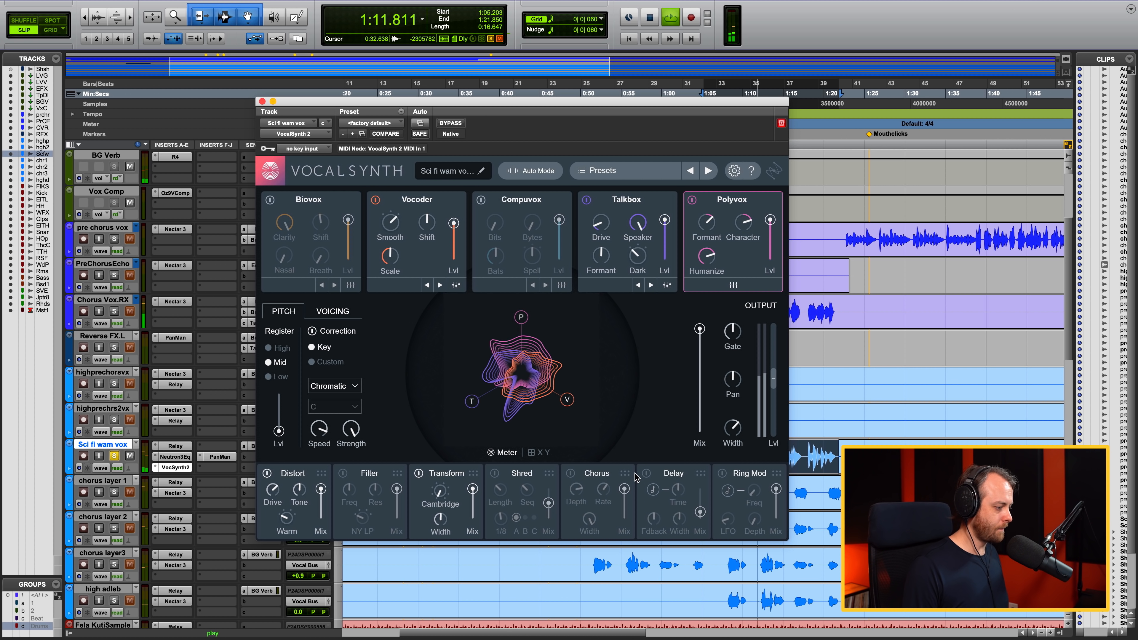
key(space)
- Turn Delay back on and vary its Mix during playback, finishing with the Delay Mix at 22
click(646, 473)
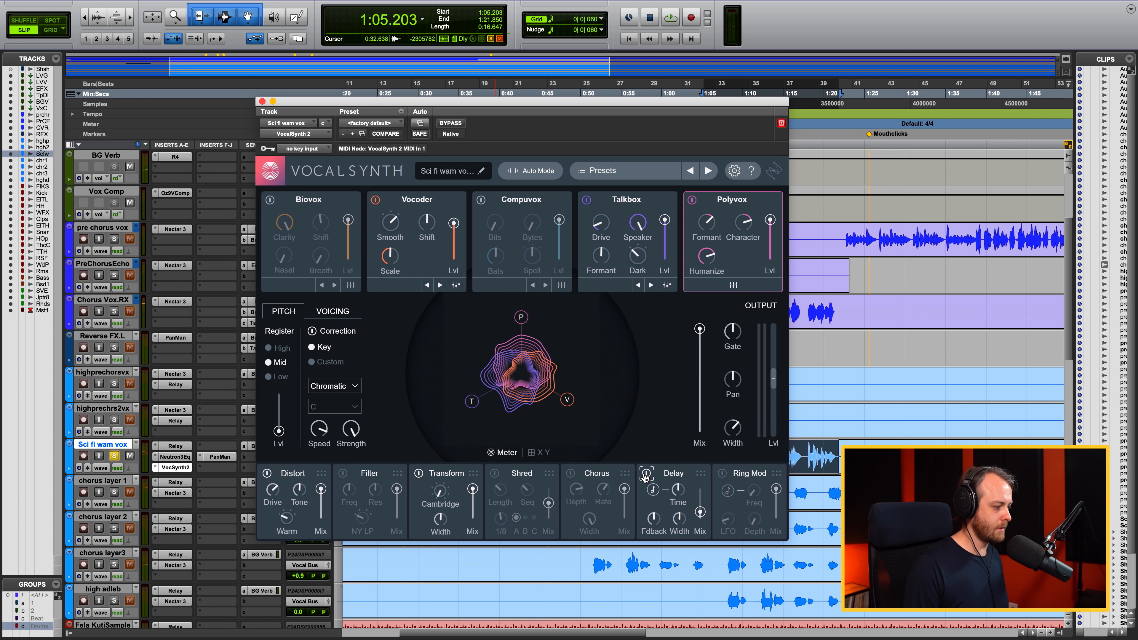
key(space)
mouse_move(701, 512)
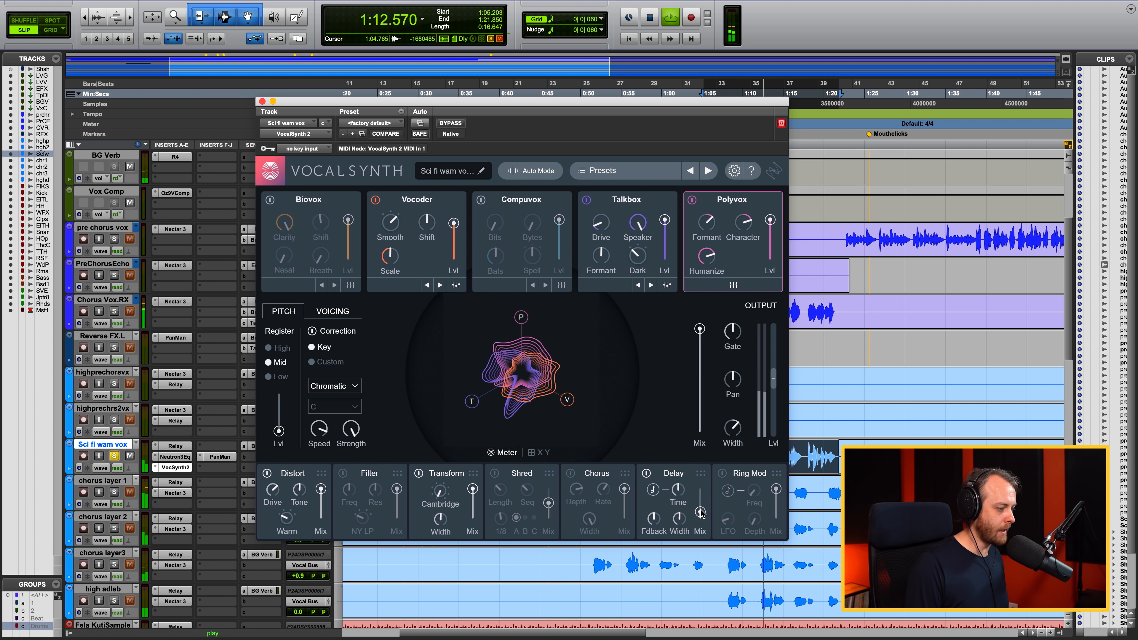
drag(701, 513, 695, 459)
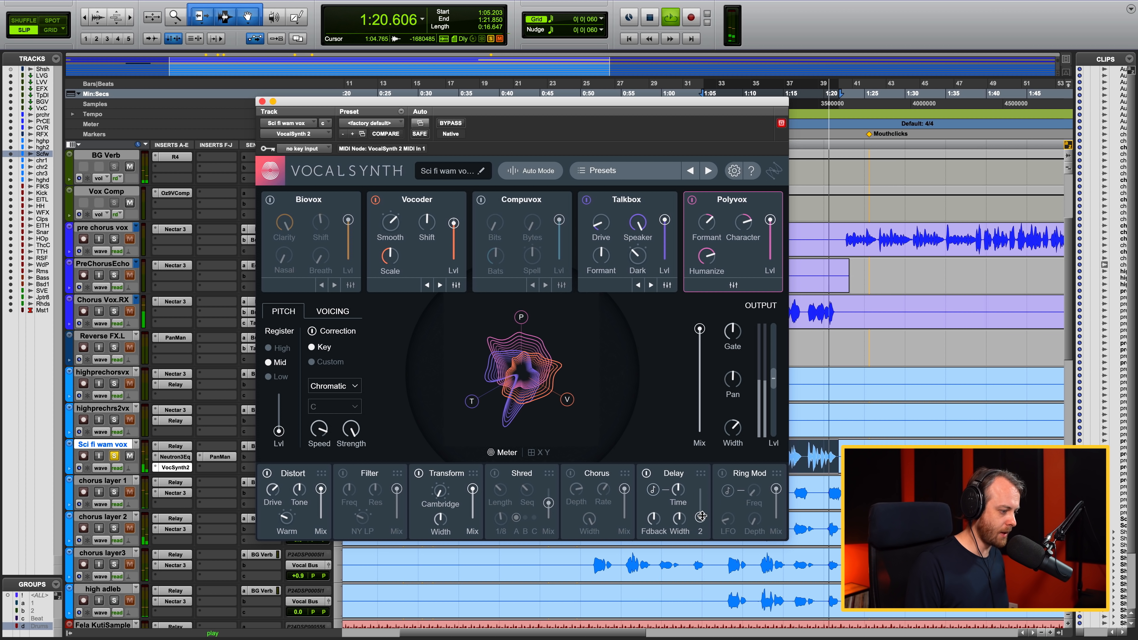
drag(700, 489, 700, 511)
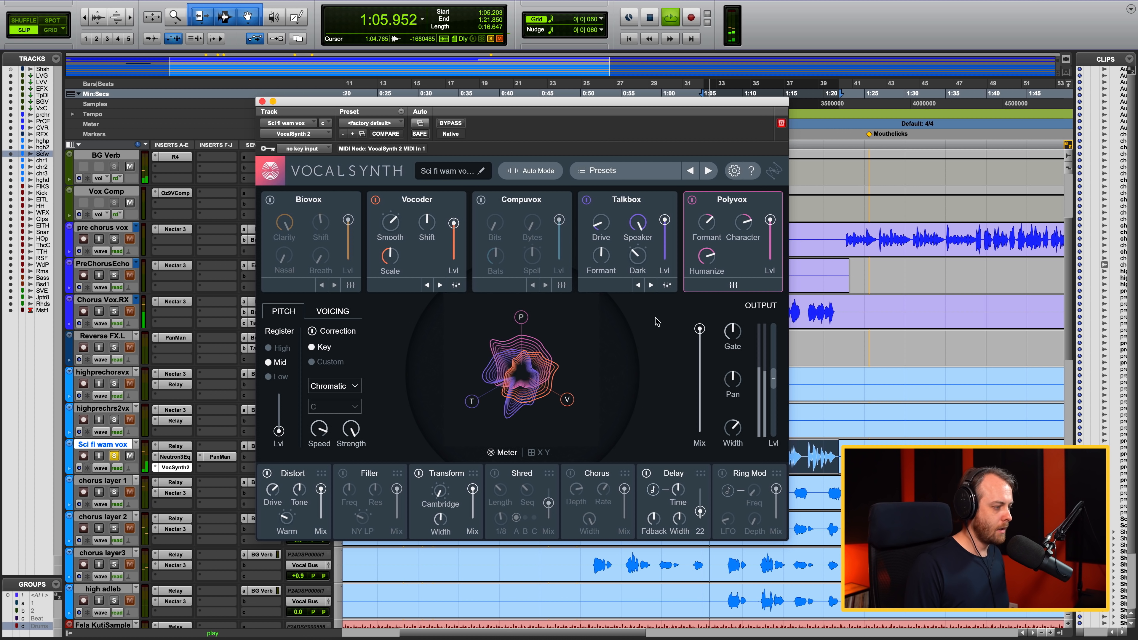
key(space)
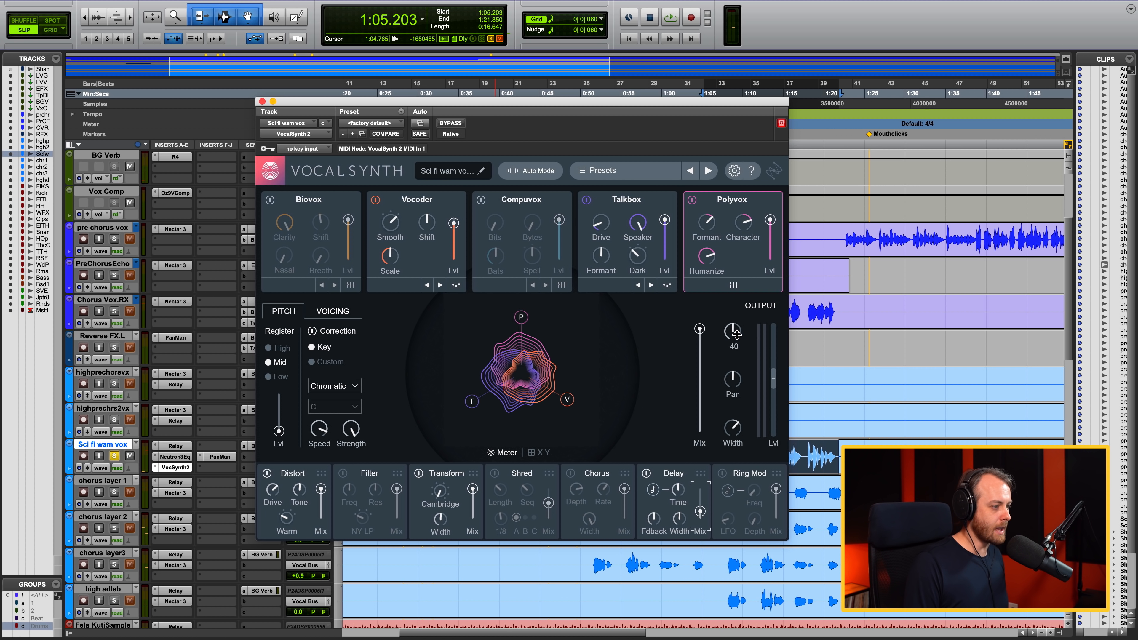
- Lower the VocalSynth 2 output Gate to -80 and audition the vocal
drag(736, 334, 733, 420)
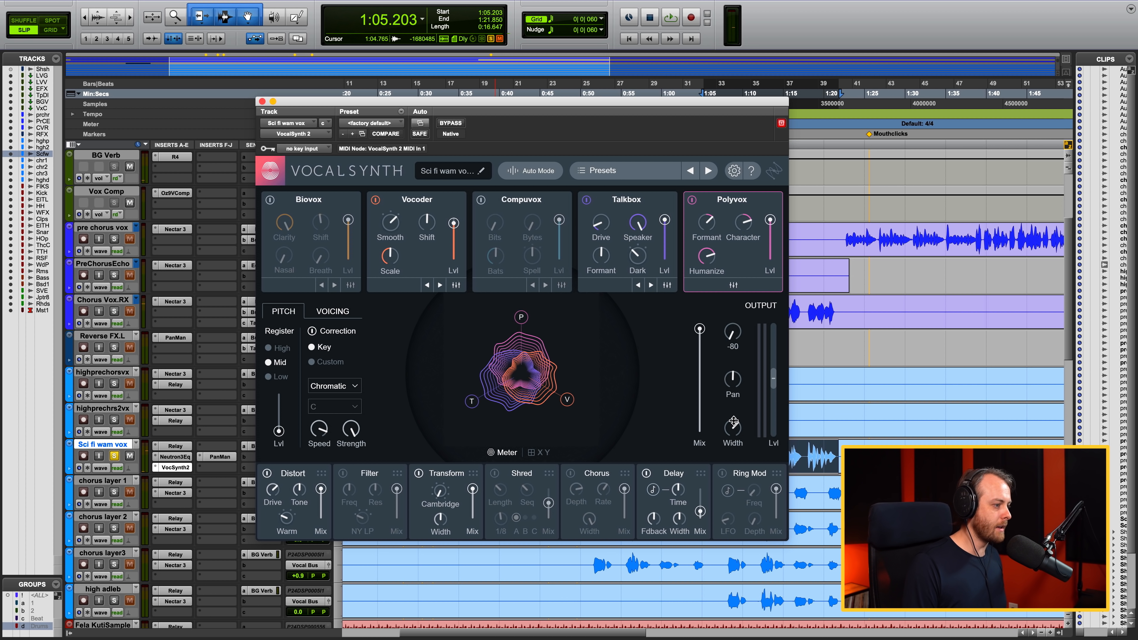
key(space)
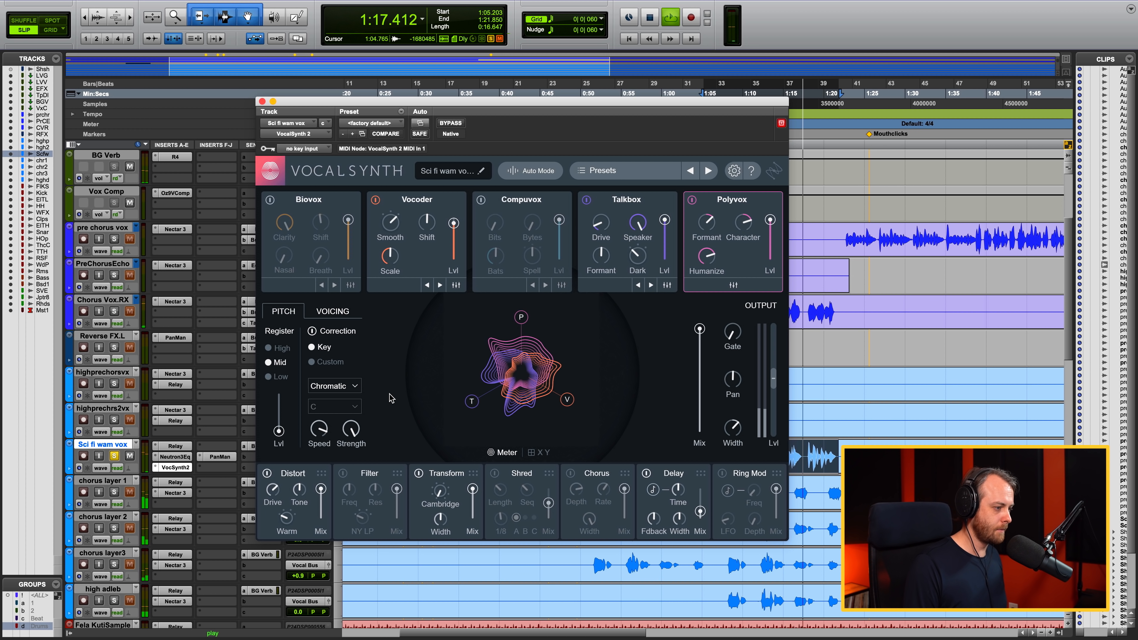
key(space)
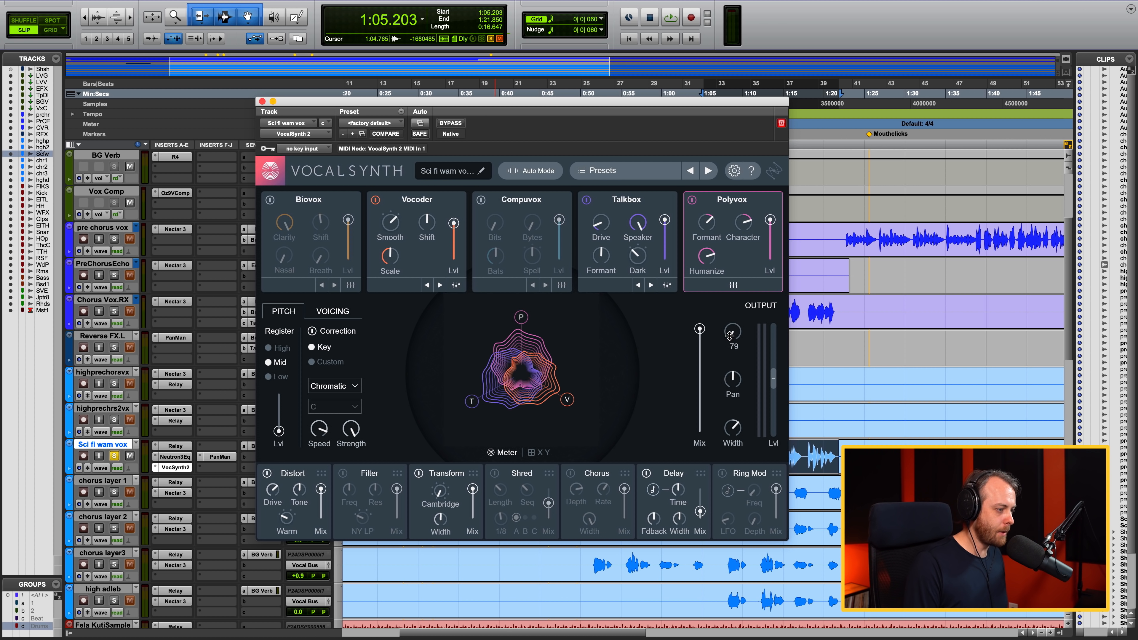
- Raise the output Gate to about -41 while auditioning the vocal
key(space)
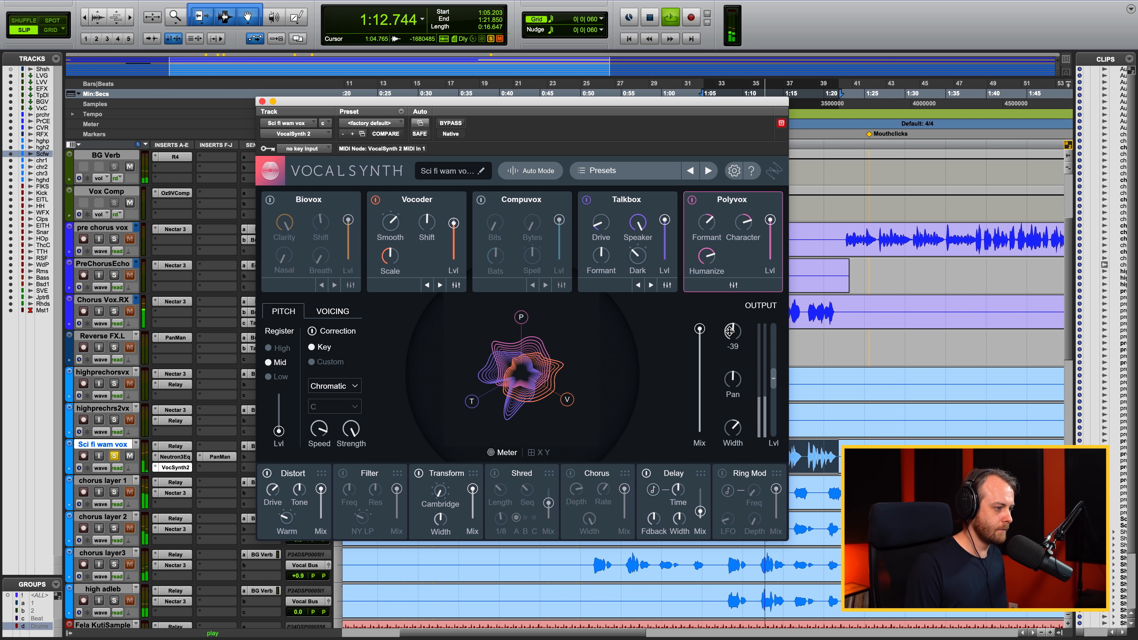
scroll(729, 331, down, 2)
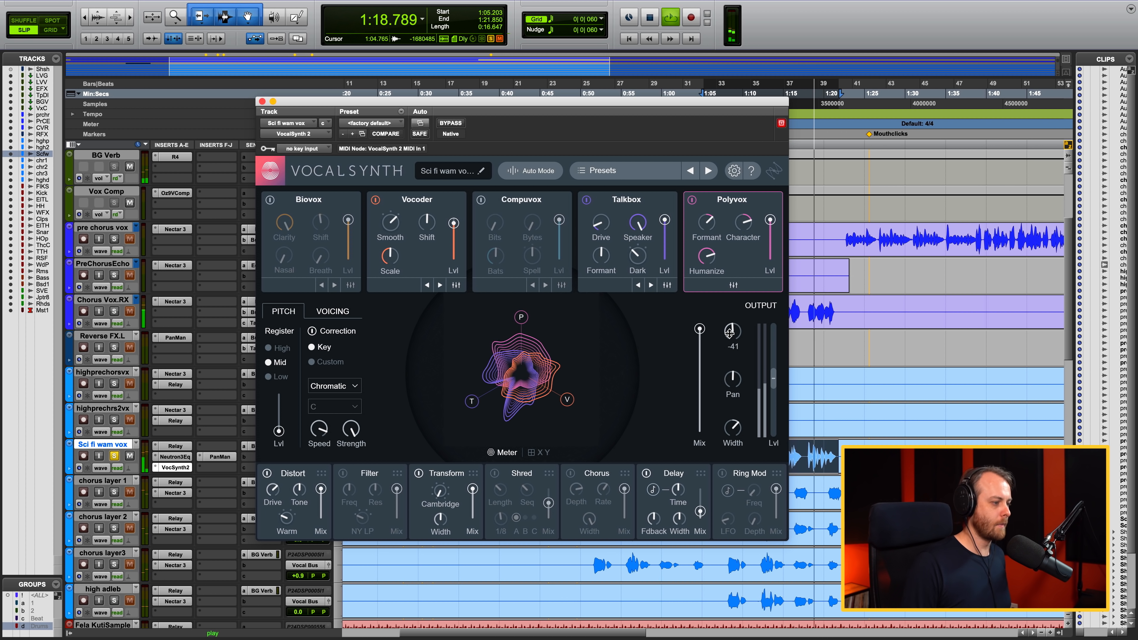
key(space)
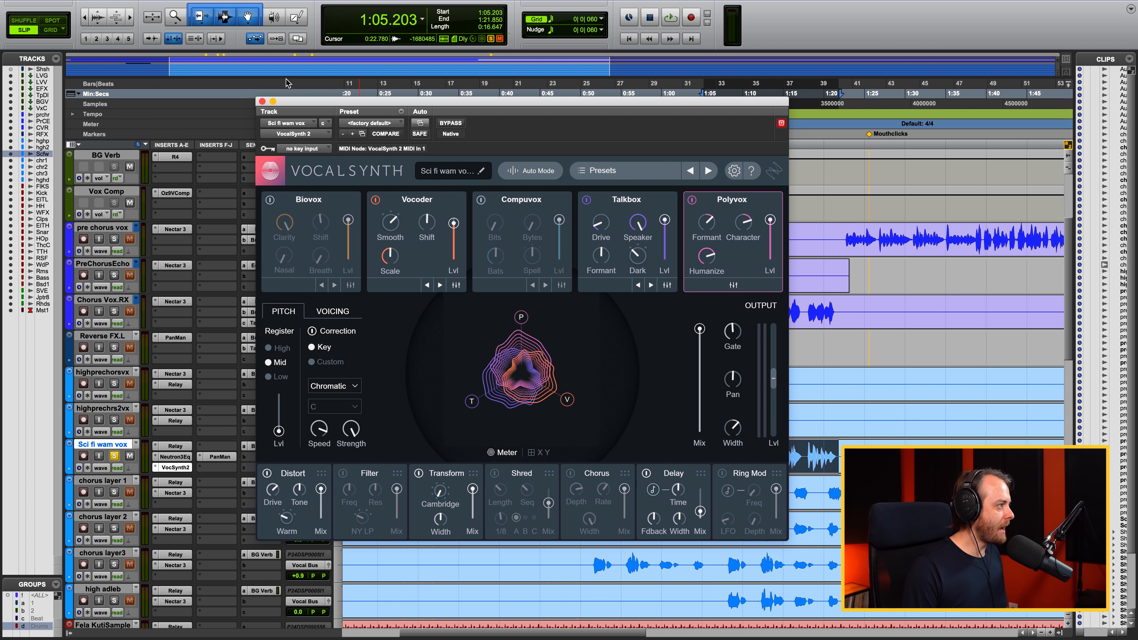
- Close VocalSynth 2 and open the PanMan insert on the Sci fi wam vox track
click(262, 102)
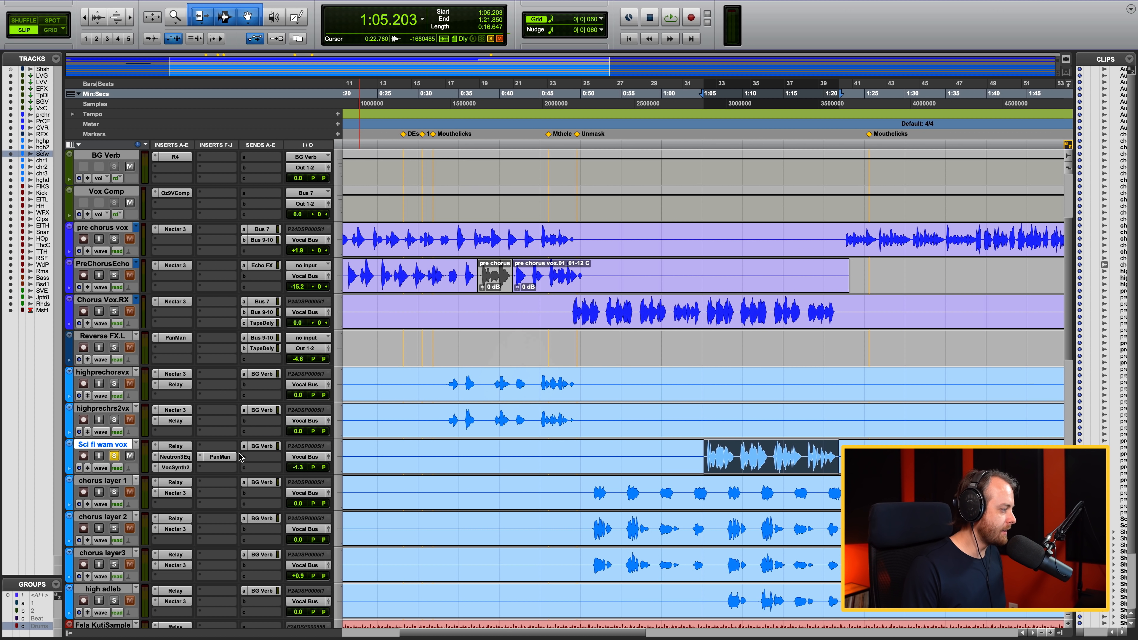
click(220, 457)
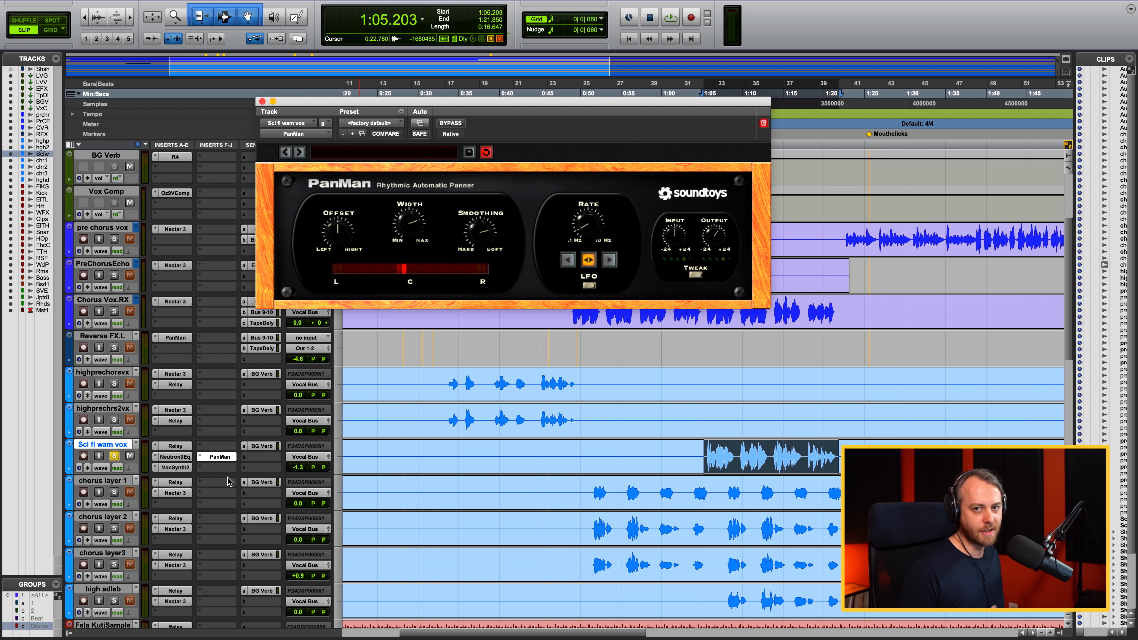
- Audition PanMan's automatic panning on the soloed Sci fi wam vox track and unsolo the track
key(space)
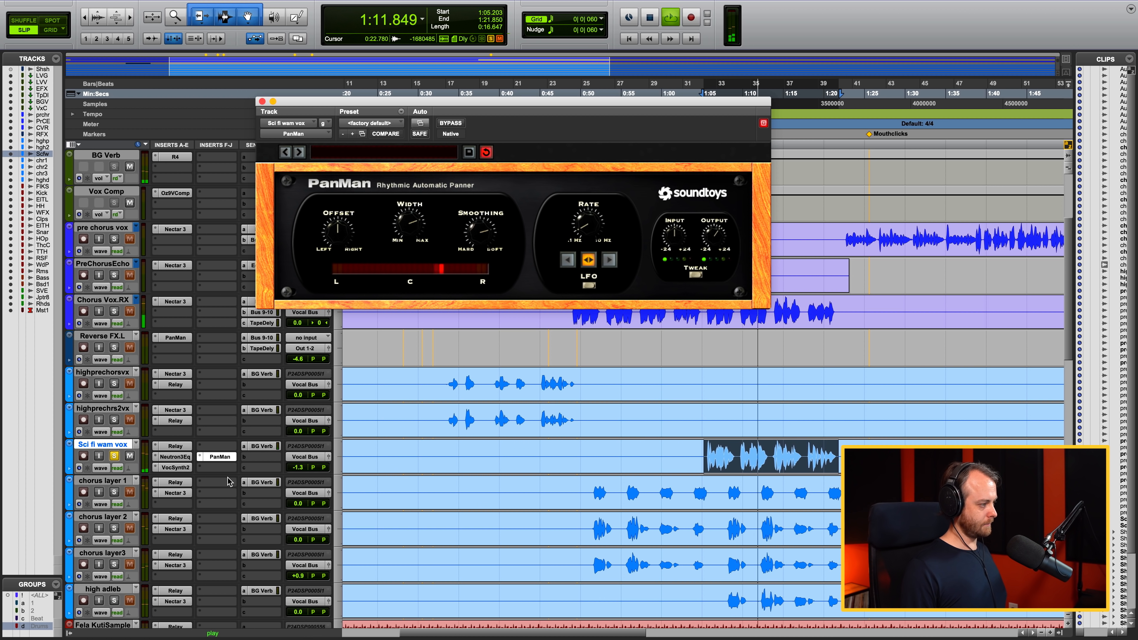
key(space)
click(114, 456)
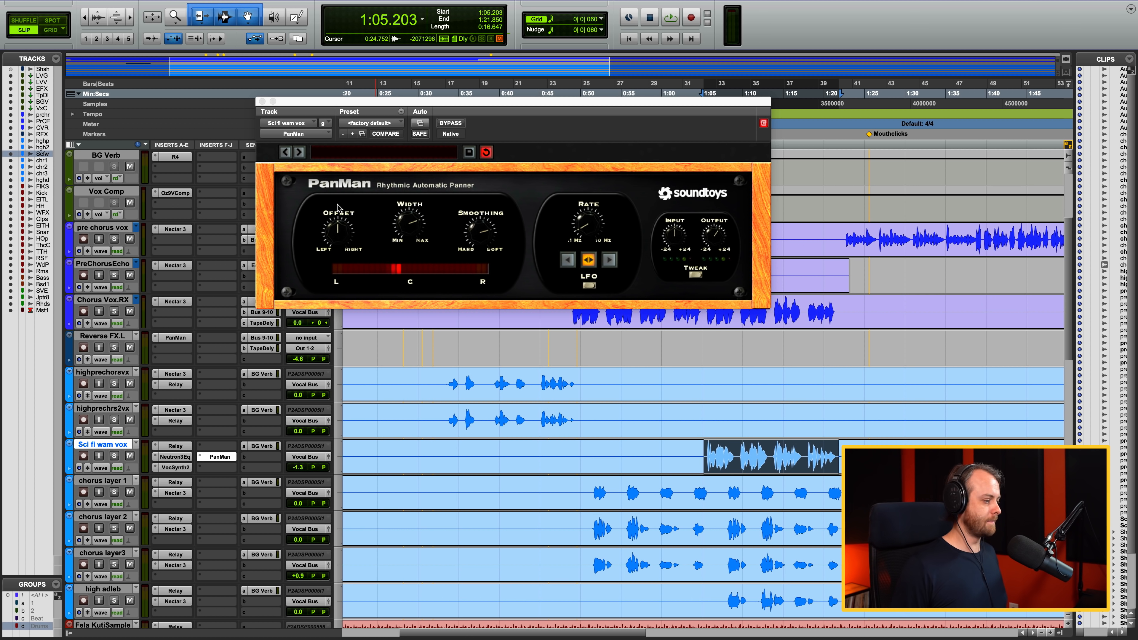
- Audition the Sci fi wam vox track's PanMan panning within the full mix and select its clip
key(space)
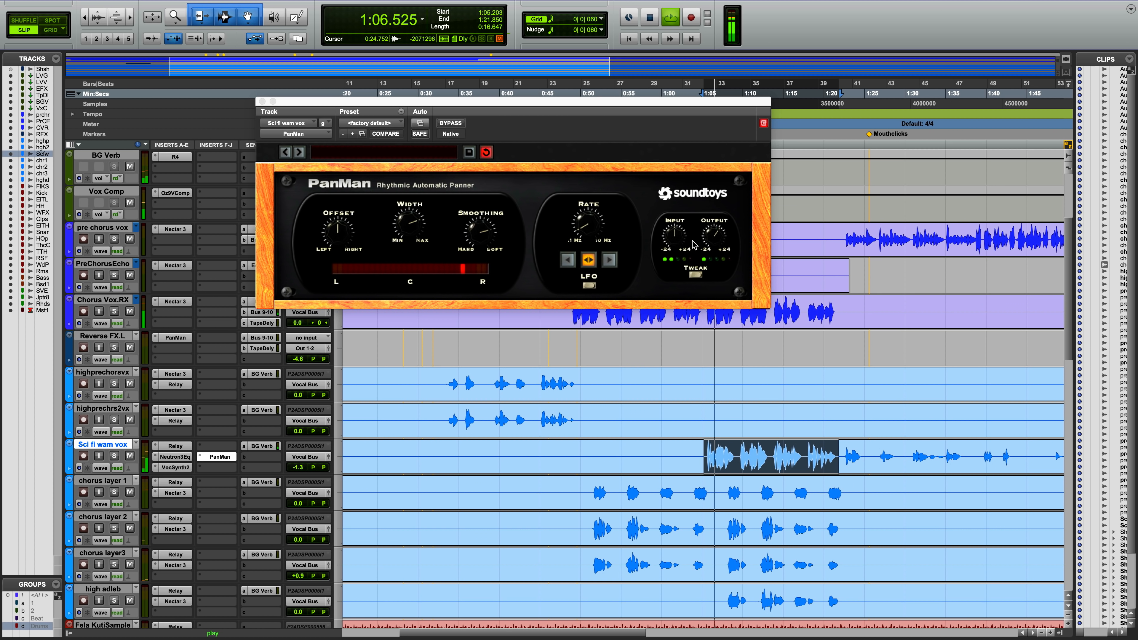
double_click(718, 454)
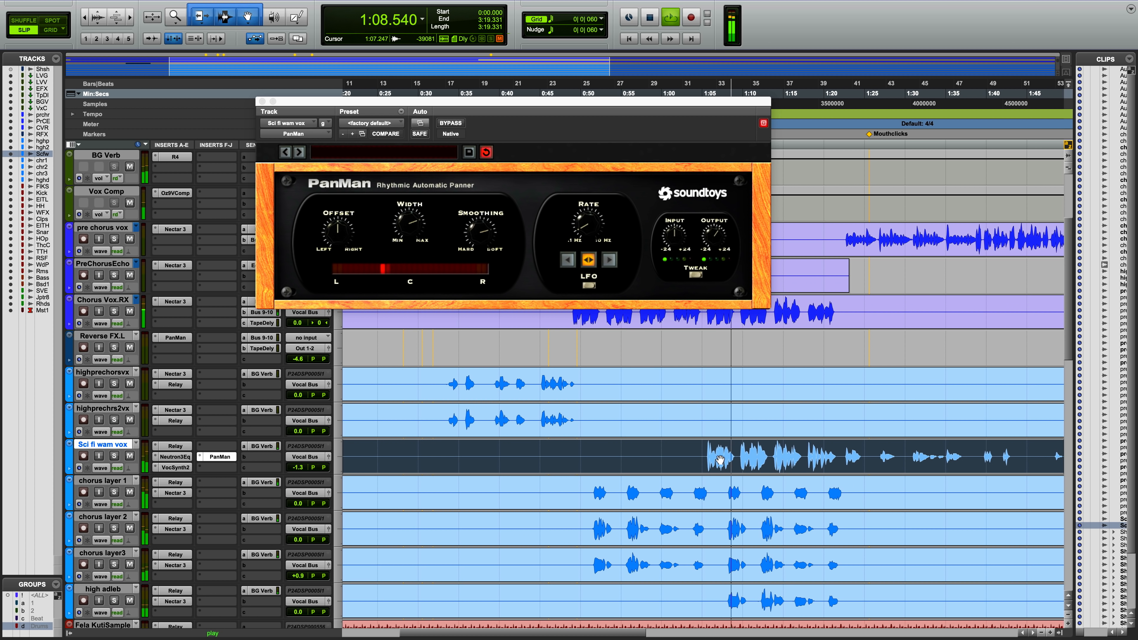
click(717, 454)
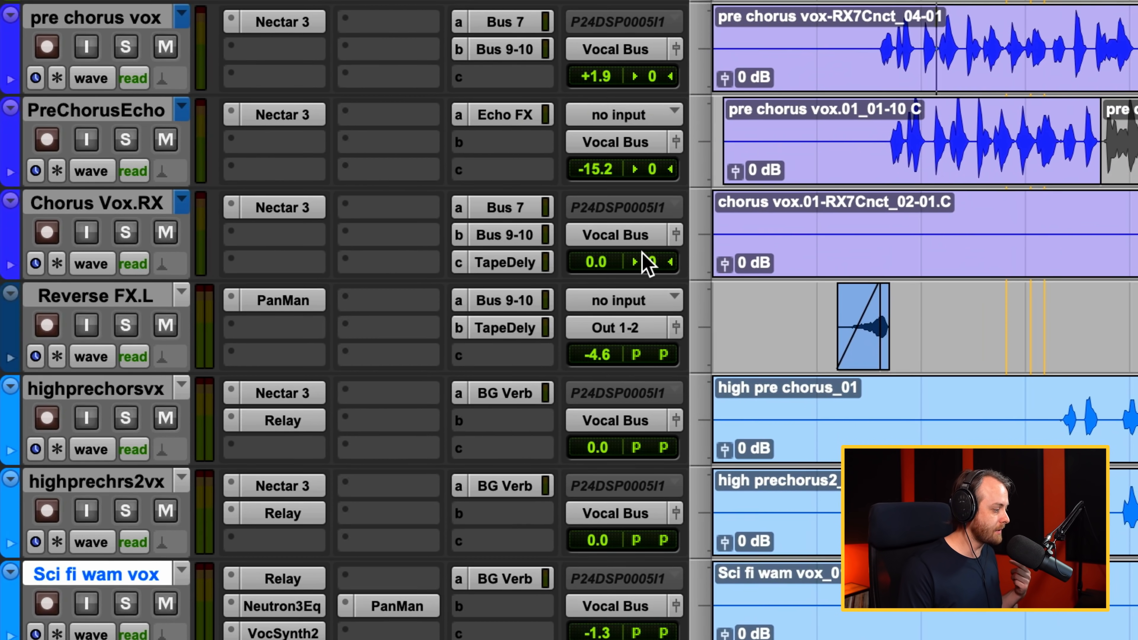
- Open the Neutron 3 Sculptor insert on the Lead Vox Group track and dismiss its preset manager
scroll(311, 466, down, 5)
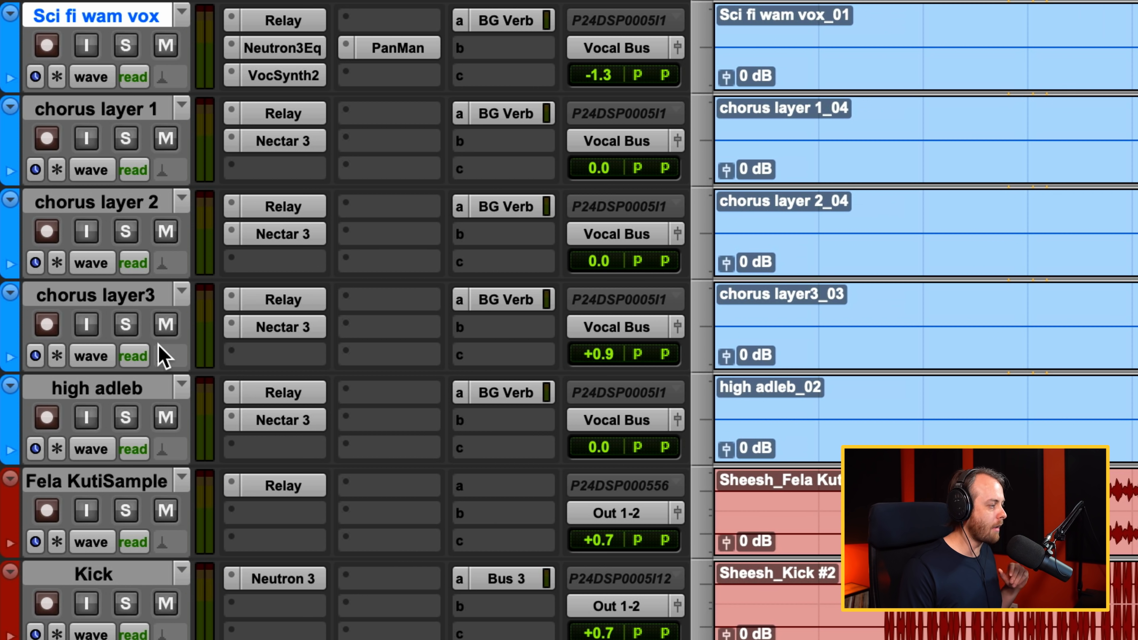
scroll(159, 346, up, 6)
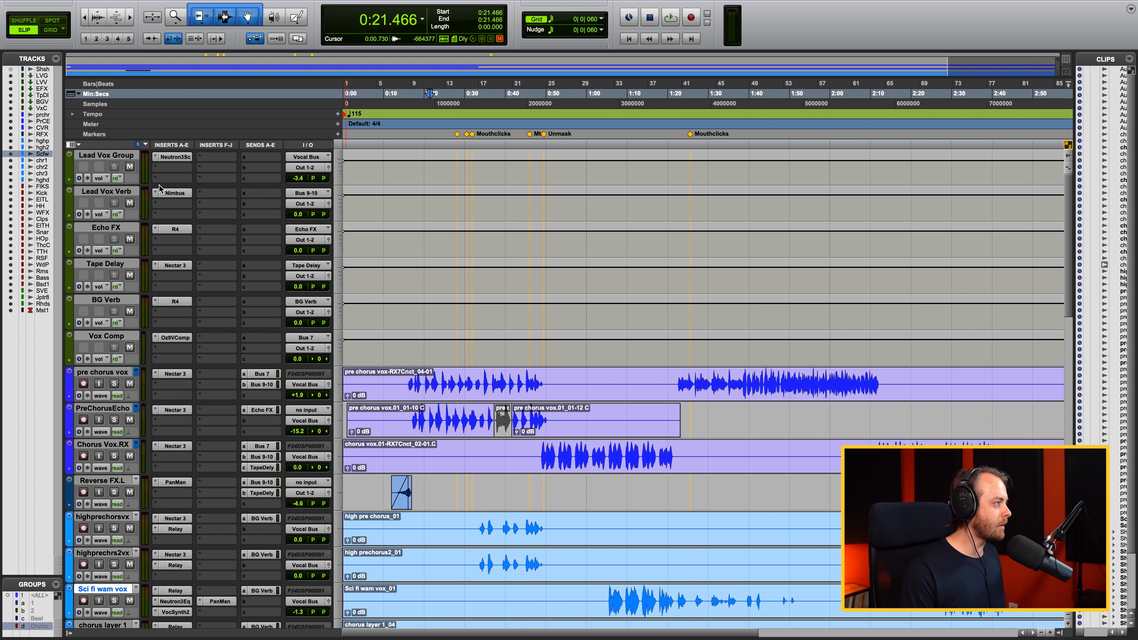
click(169, 158)
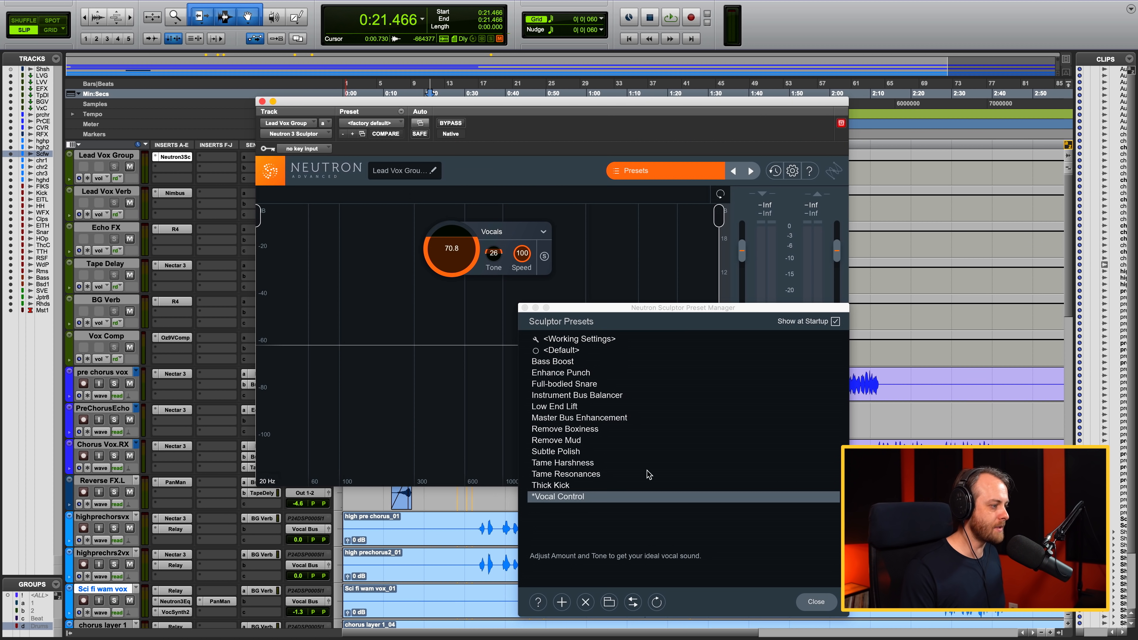
click(816, 602)
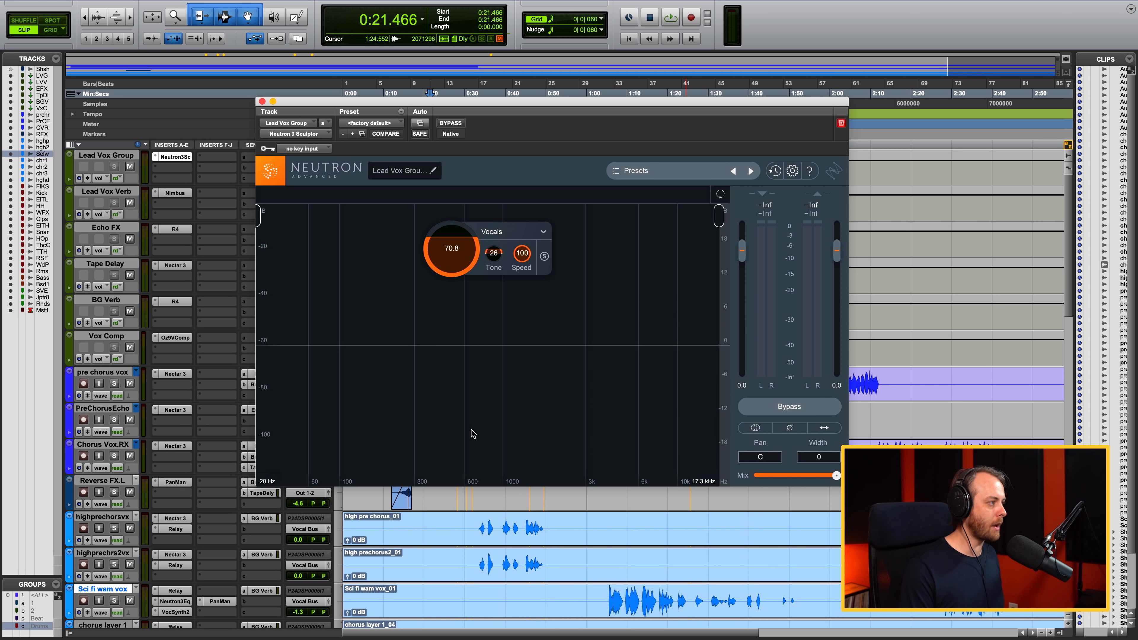
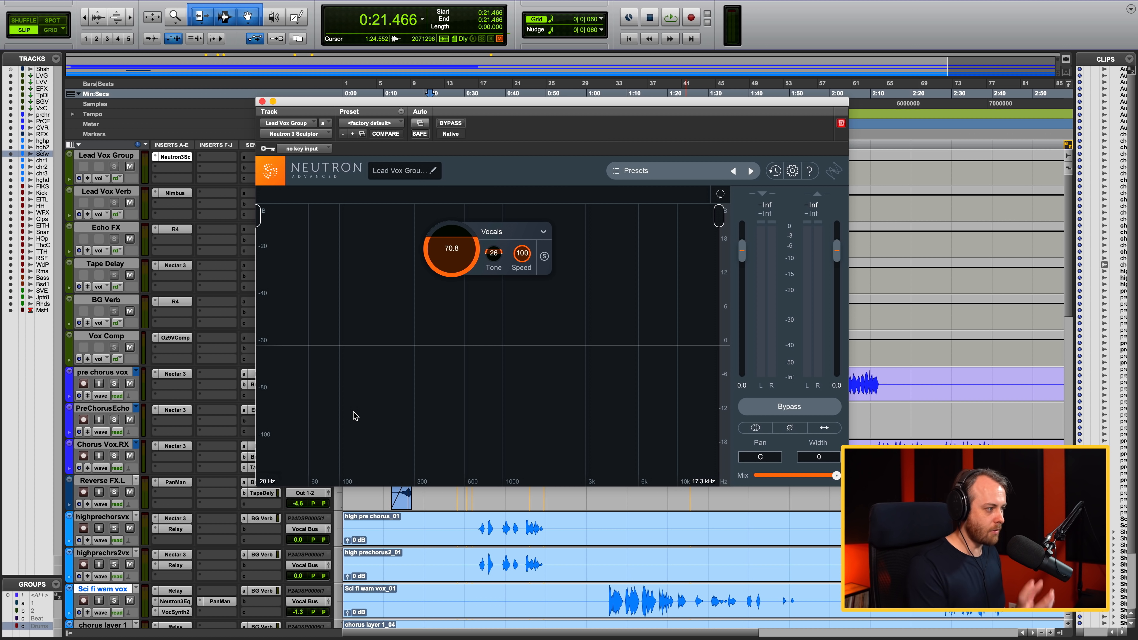
- Load Sculptor's Vocal Control preset and extend the upper limit of its frequency range to 20.0 kHz
click(666, 178)
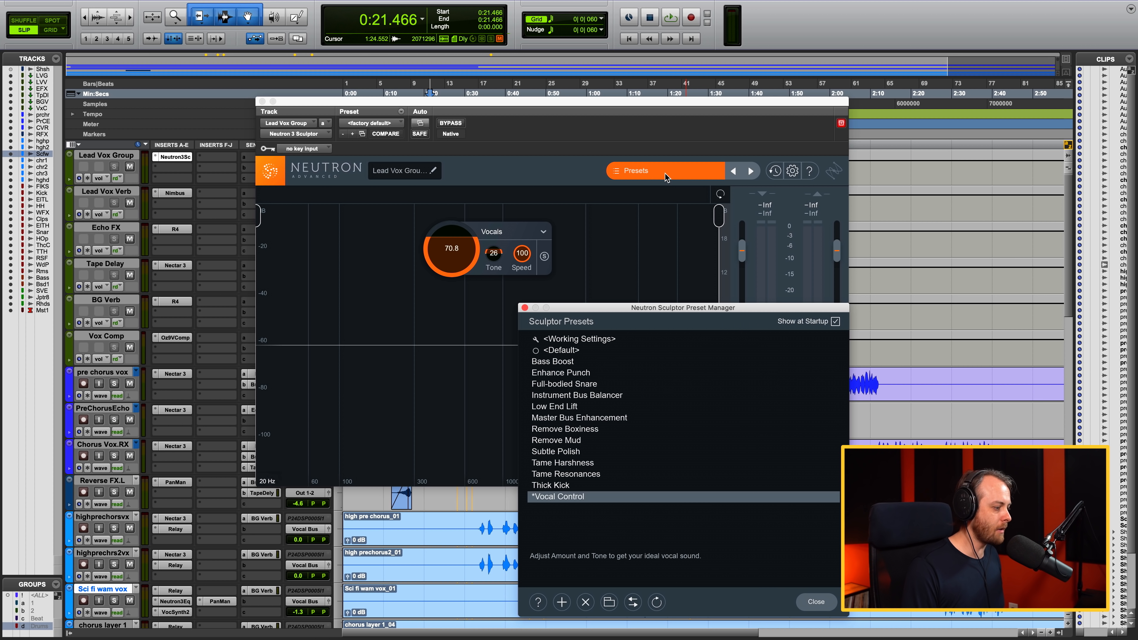
click(572, 499)
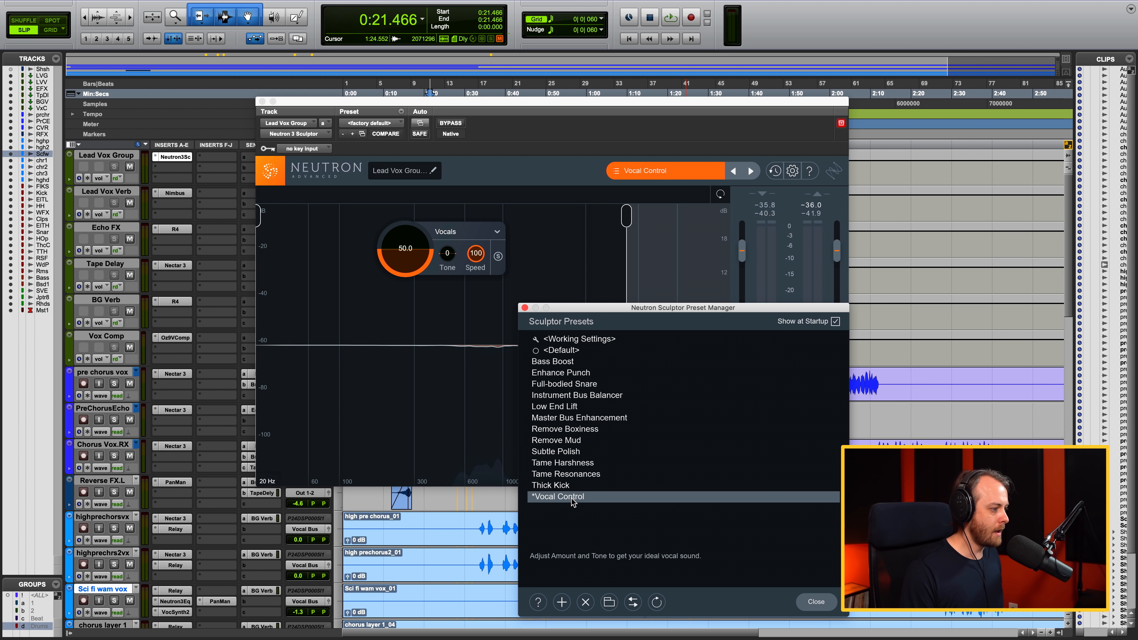
click(814, 601)
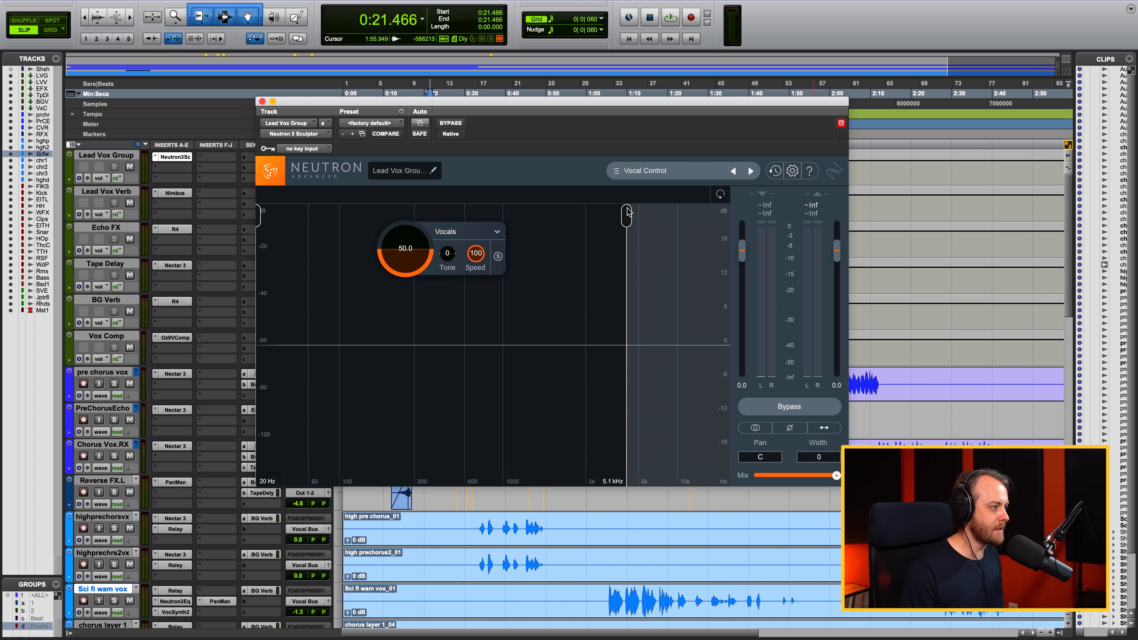
drag(628, 215, 751, 211)
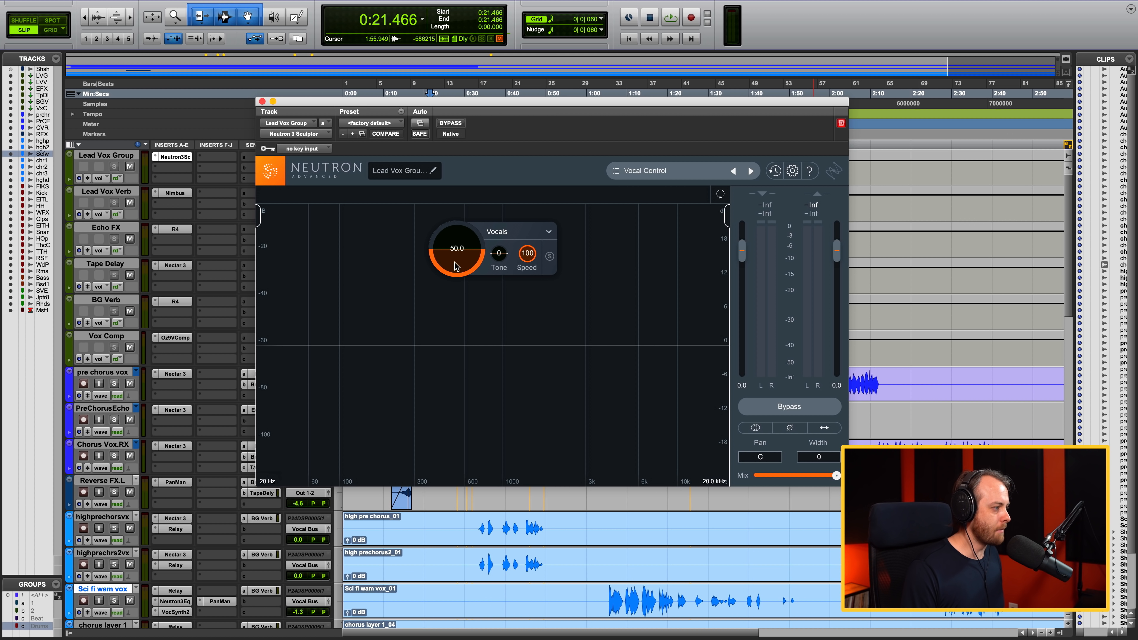
- Set Sculptor's amount to 70.8 and Tone to 14 while auditioning the lead vocals
key(space)
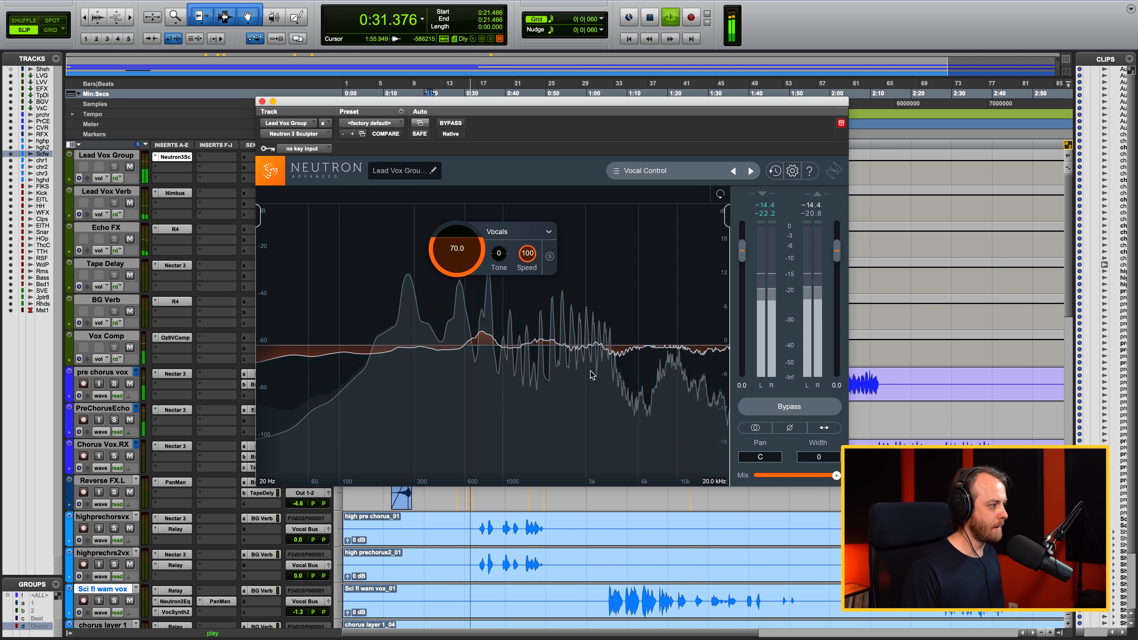
mouse_move(464, 260)
mouse_down()
mouse_move(463, 243)
mouse_move(463, 268)
mouse_up()
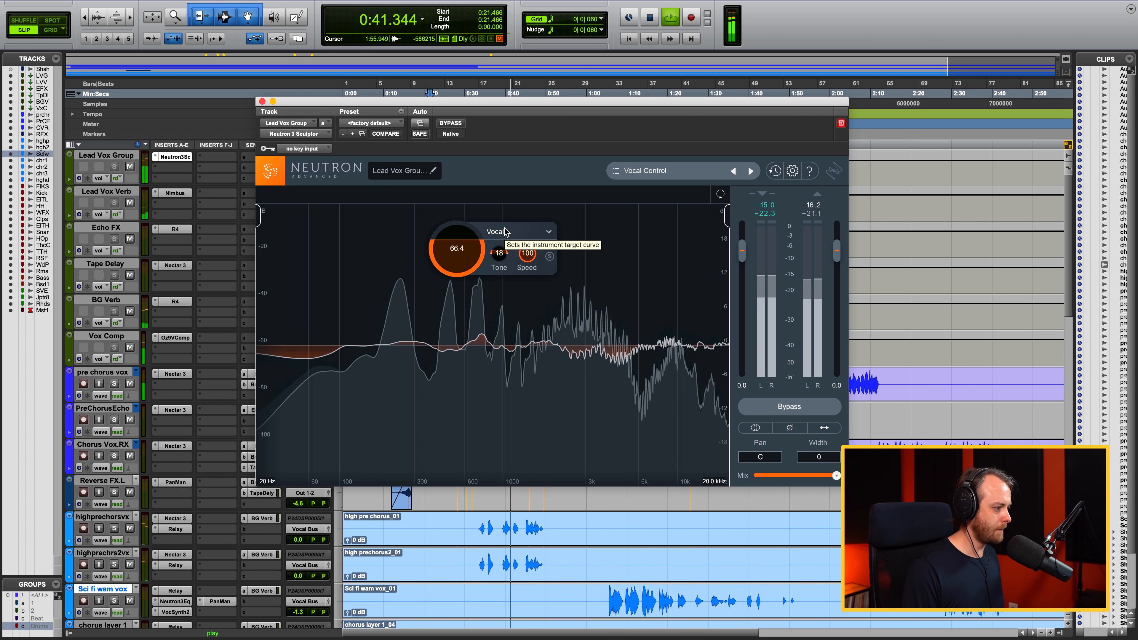
drag(498, 253, 458, 253)
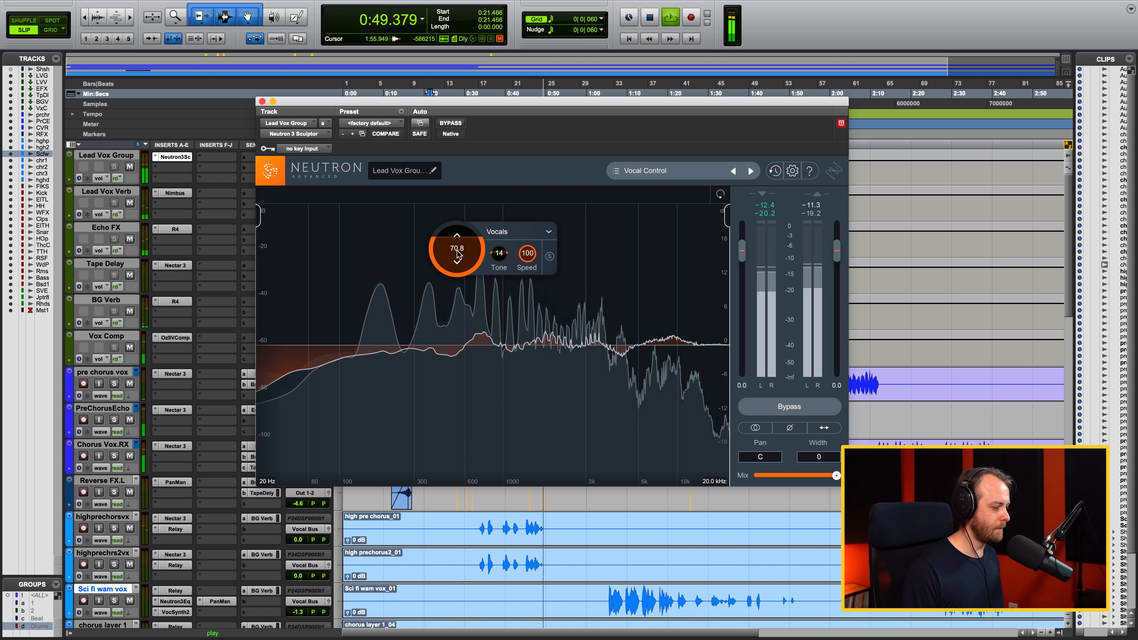
key(space)
key(space)
key(space)
- Compare the dry and processed lead vocals during playback by lowering Sculptor's Mix to 0% and restoring it to 100%
mouse_move(836, 477)
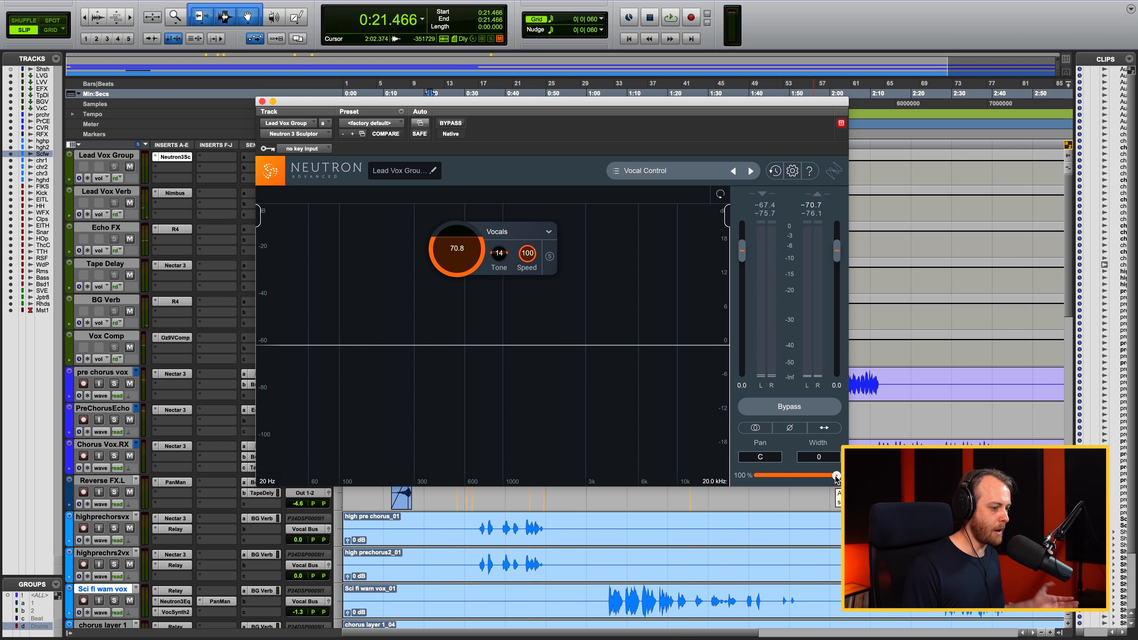
key(space)
drag(837, 476, 761, 478)
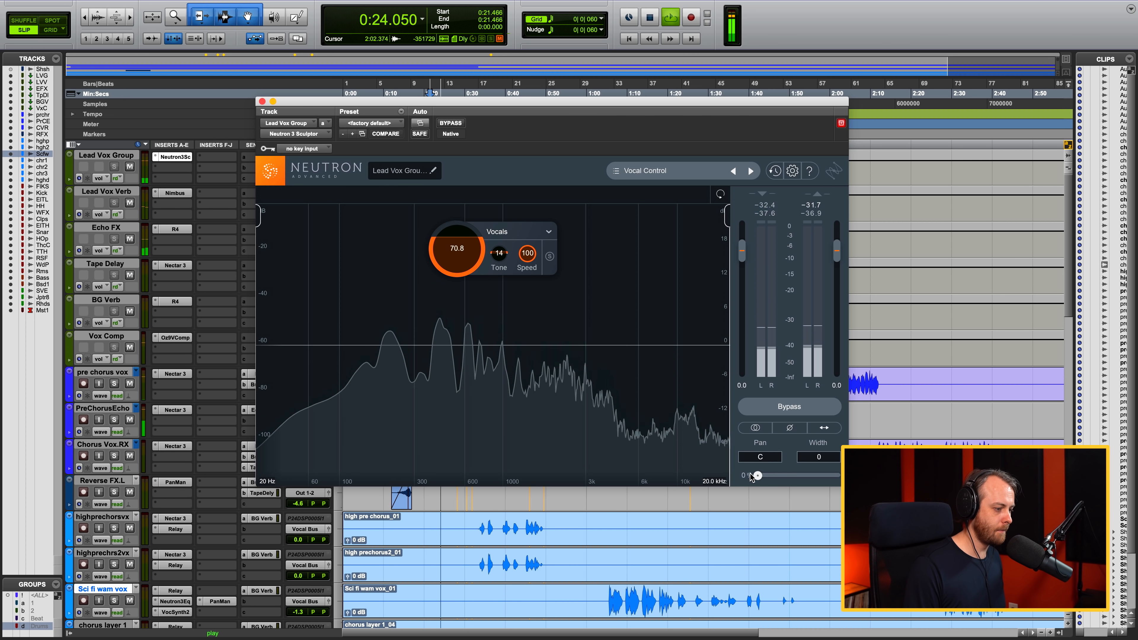
drag(757, 476, 838, 477)
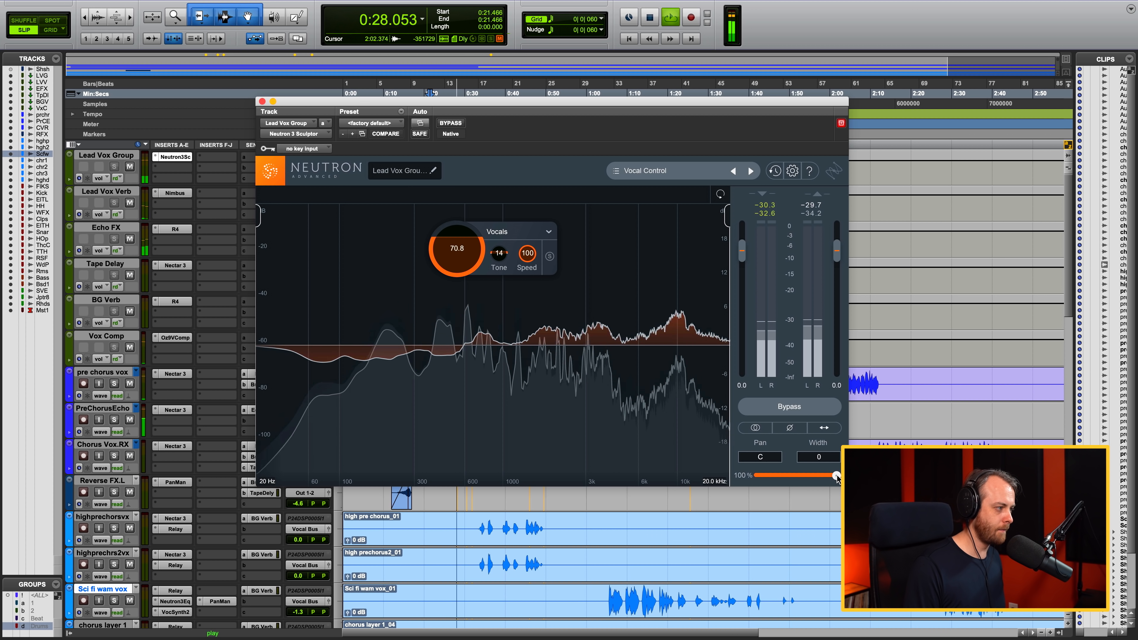
- Raise Sculptor's amount to 74.4, stop playback and close the plug-in
drag(473, 267, 473, 262)
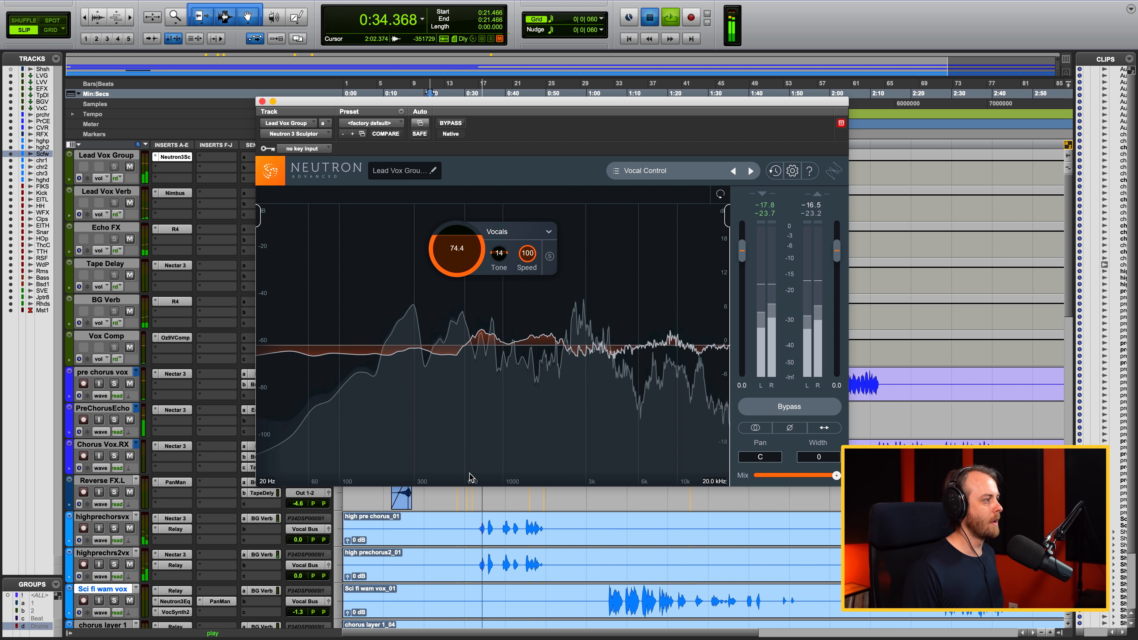
key(space)
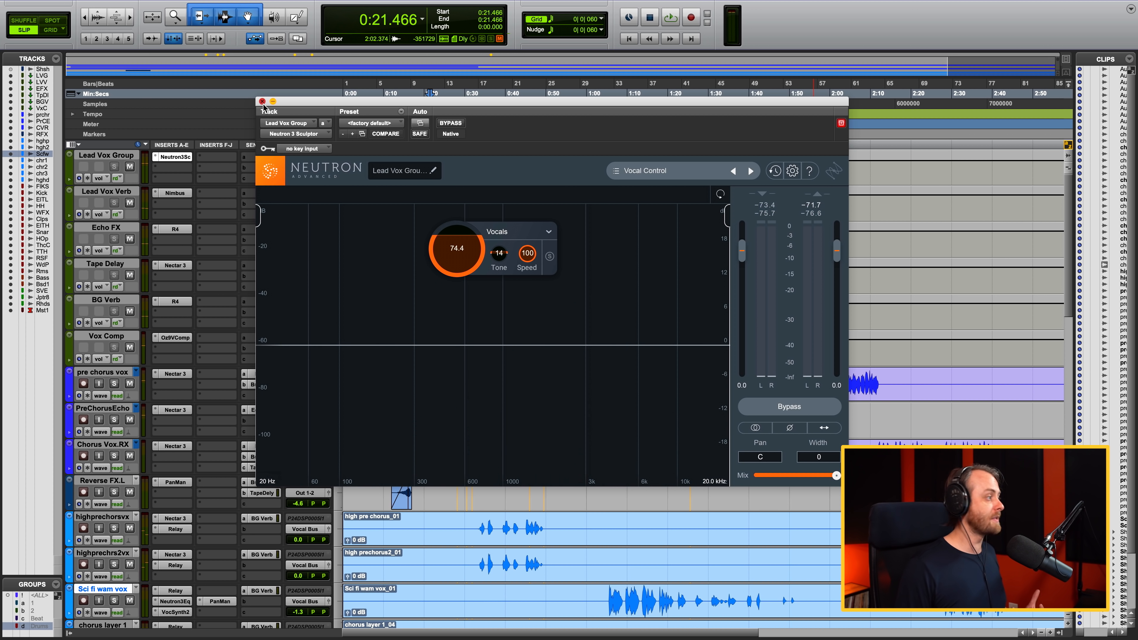
click(262, 101)
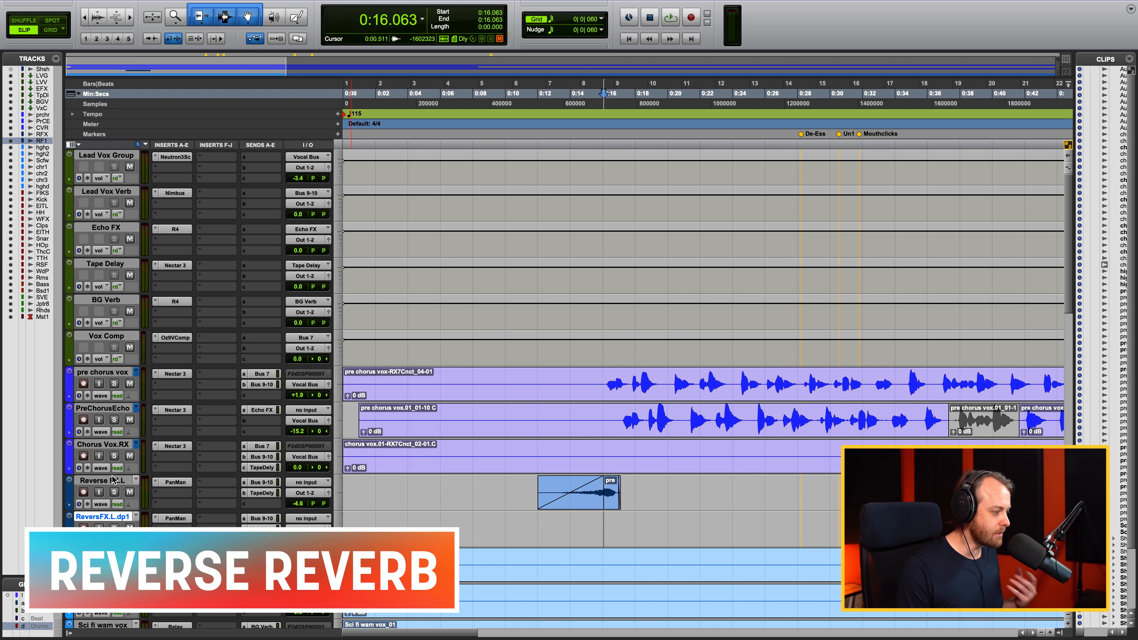
- Audition the reverse reverb leading into the pre-chorus vocal, starting at about 0:09.6
click(498, 486)
key(space)
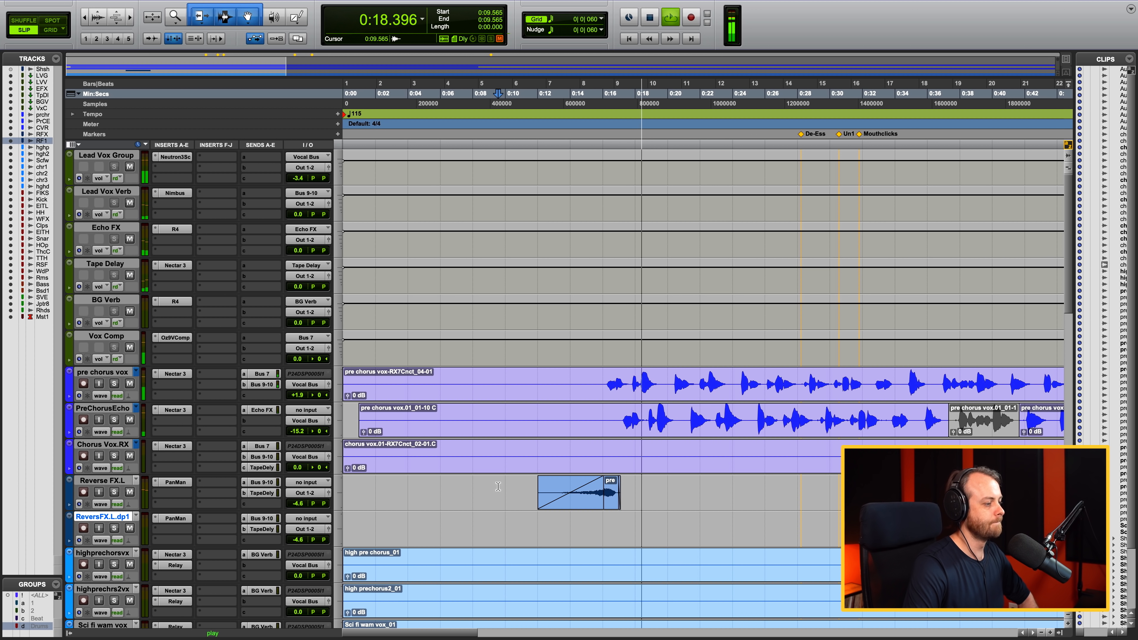
key(space)
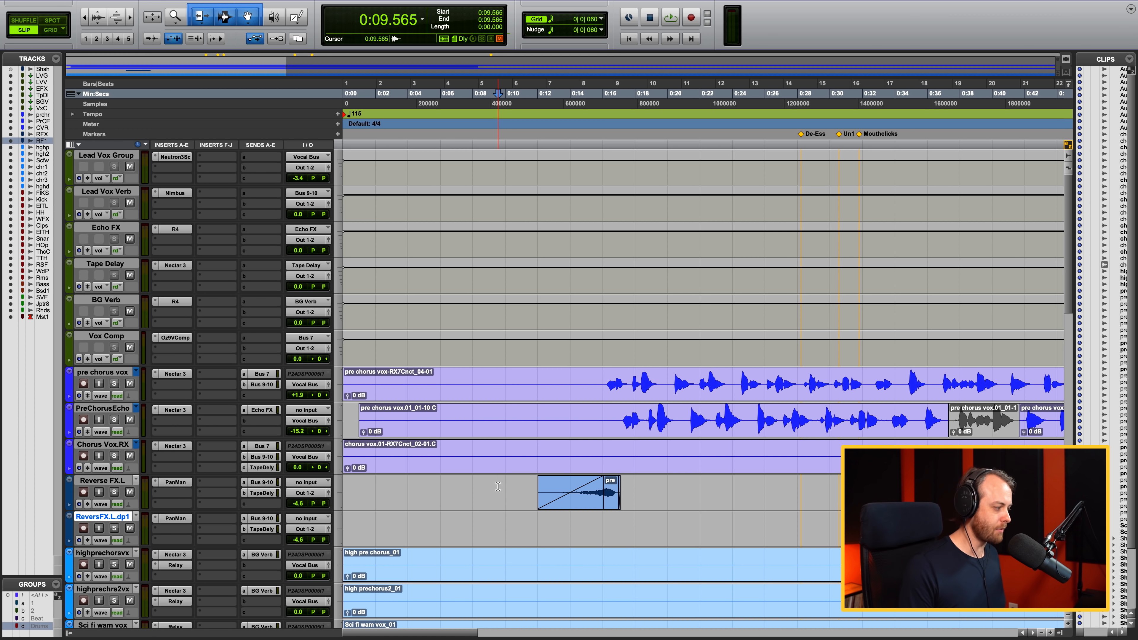
- Solo the Reverse FX.L track, open its PanMan insert and audition the panned reverse reverb
click(95, 482)
click(114, 492)
key(Tab)
click(175, 482)
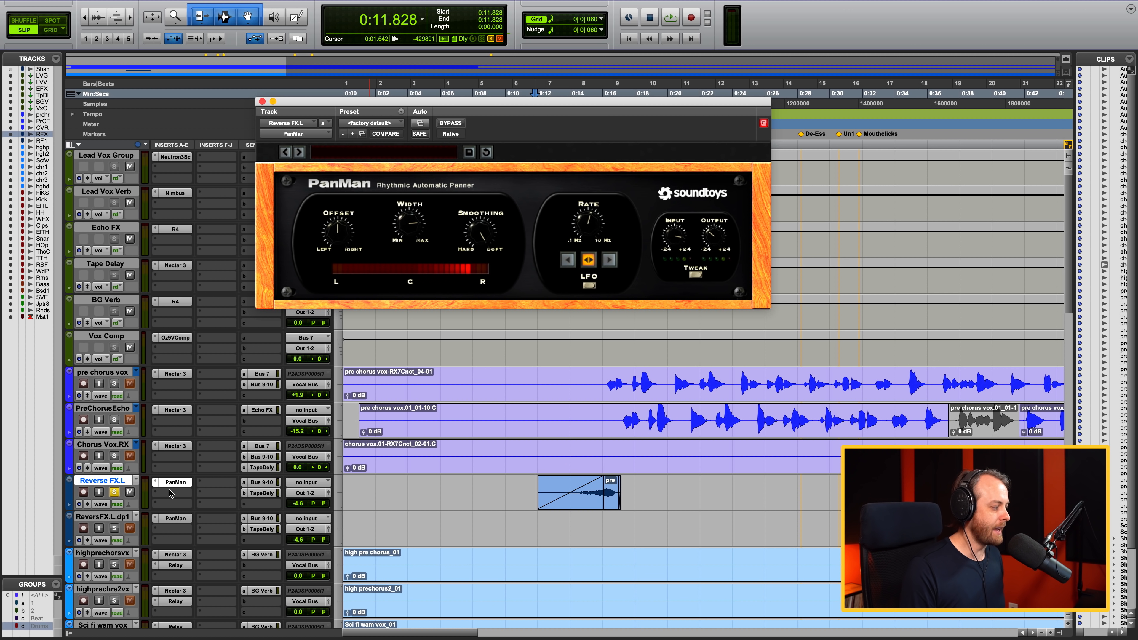
click(117, 494)
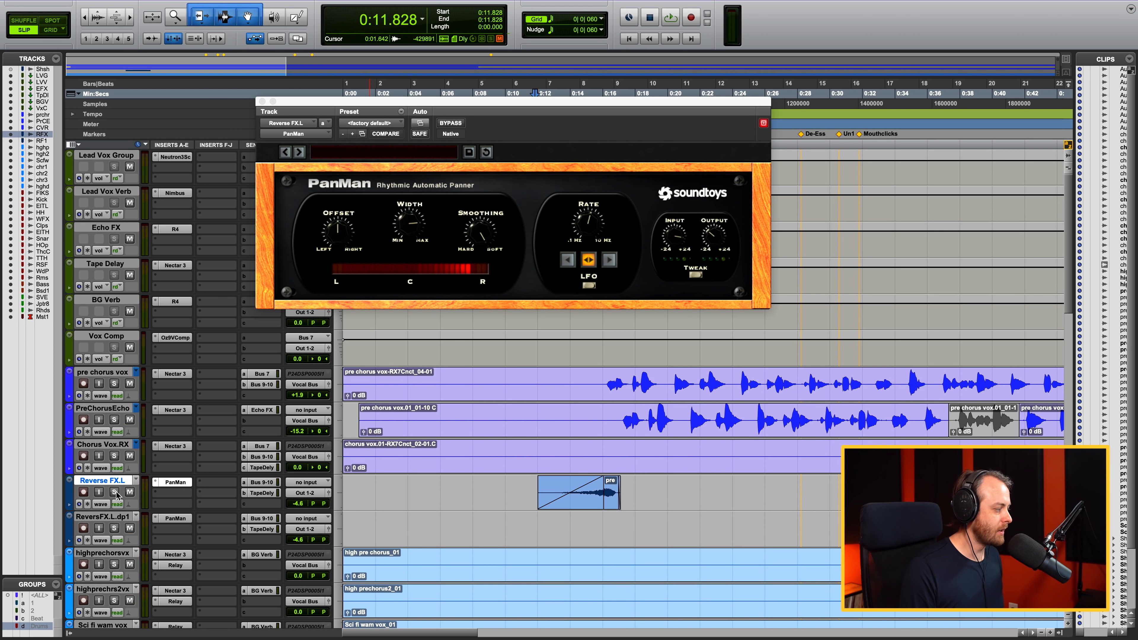
click(117, 494)
key(space)
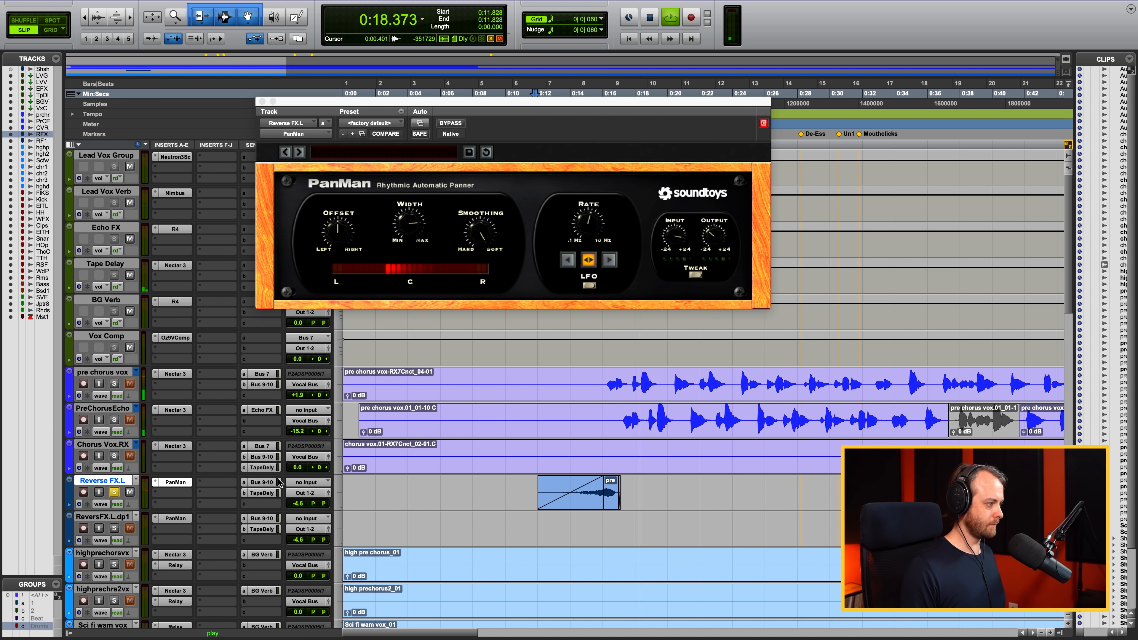
- Close PanMan, stop playback, and switch the Reverse FX.L track from solo to mute
click(263, 102)
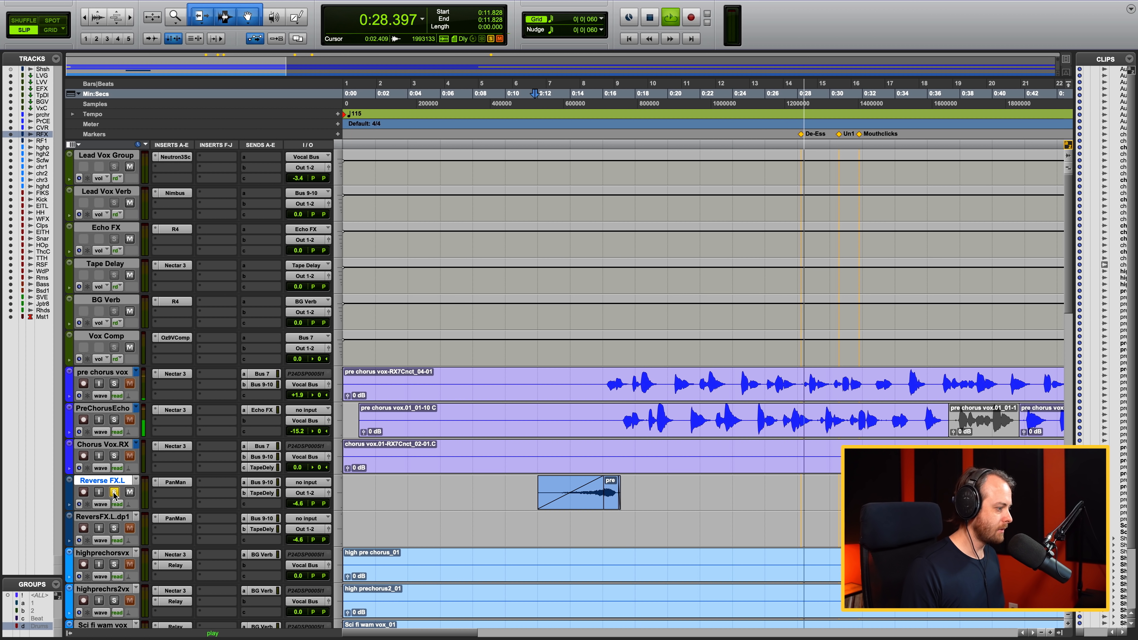
key(space)
key(shift+s)
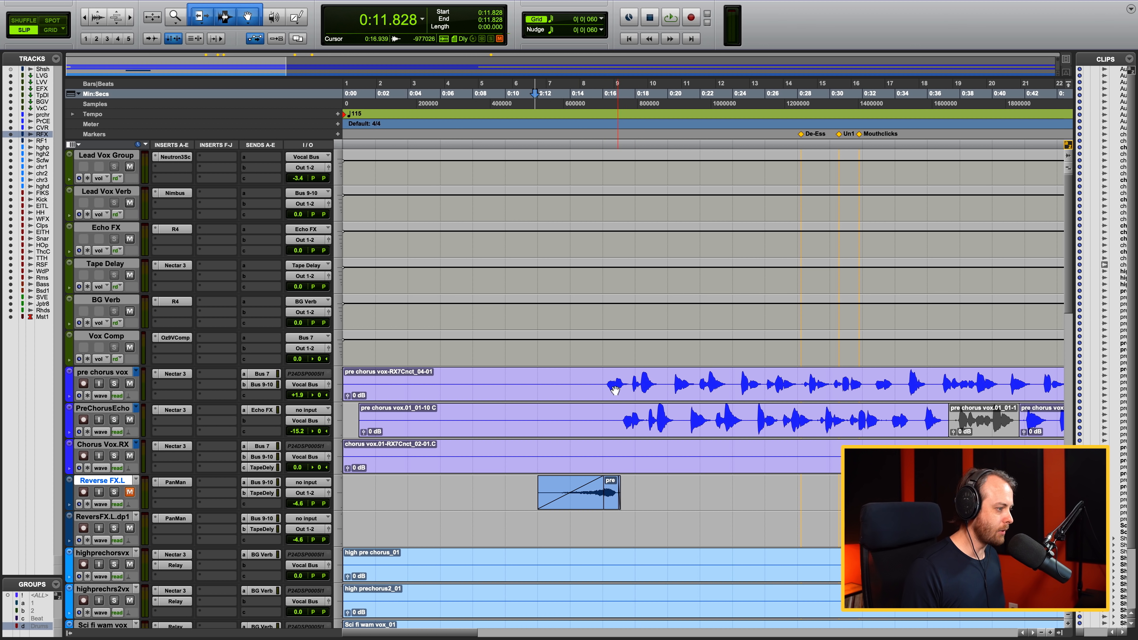
- Audition the opening word of the soloed pre chorus vox track and copy it to the ReversFX.L.dp1 track at about 0:16
drag(606, 384, 615, 384)
key(shift+s)
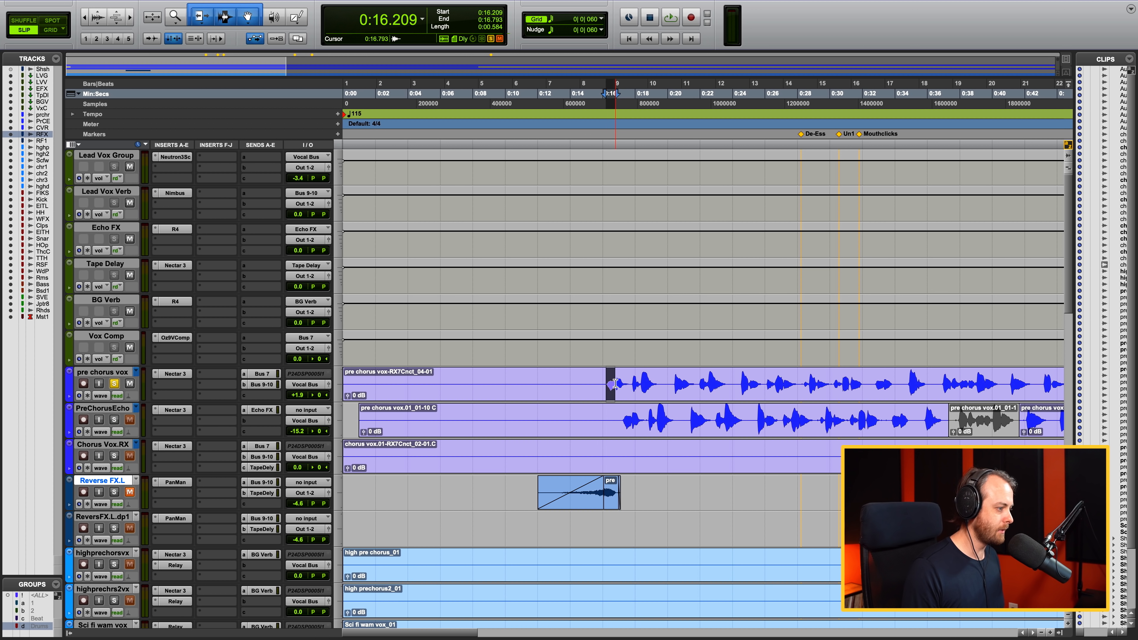
key(space)
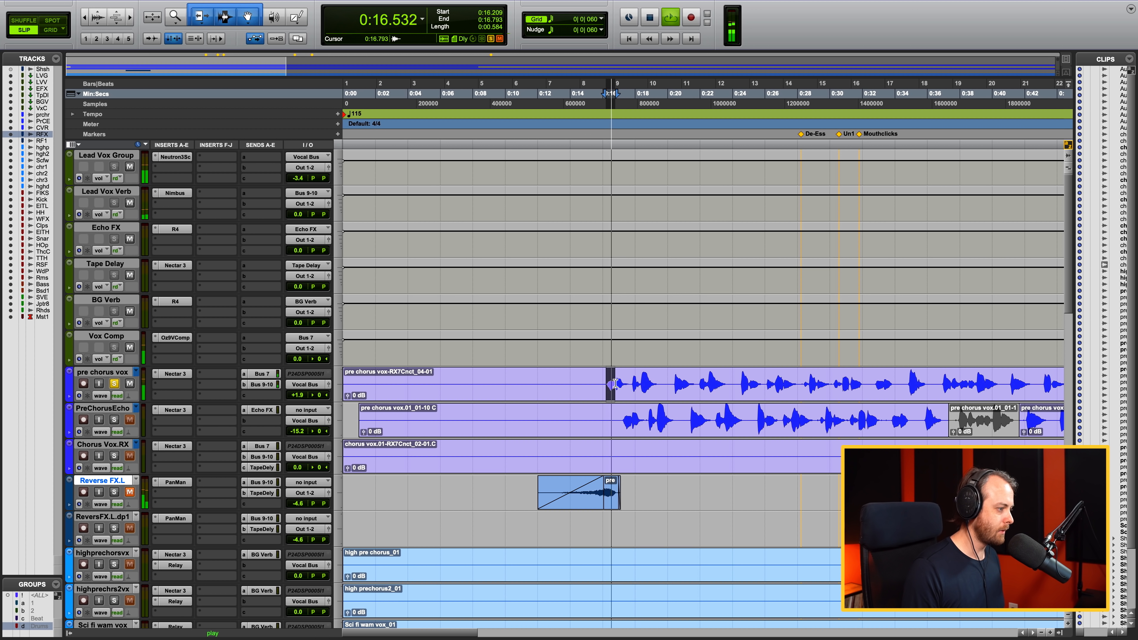
key(space)
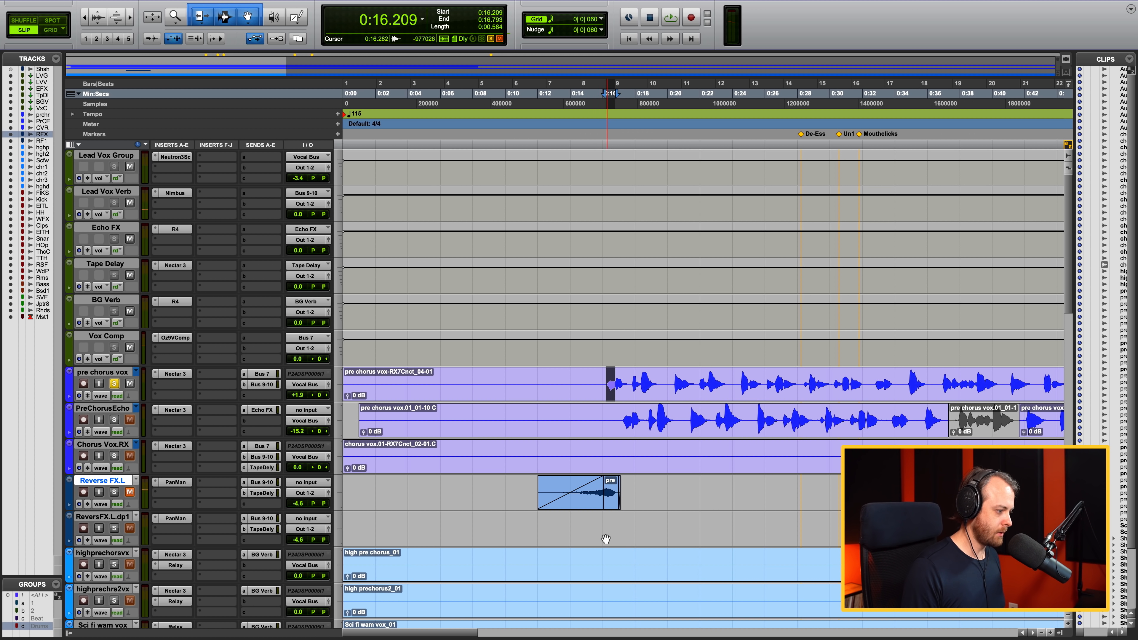
click(603, 530)
key(super+v)
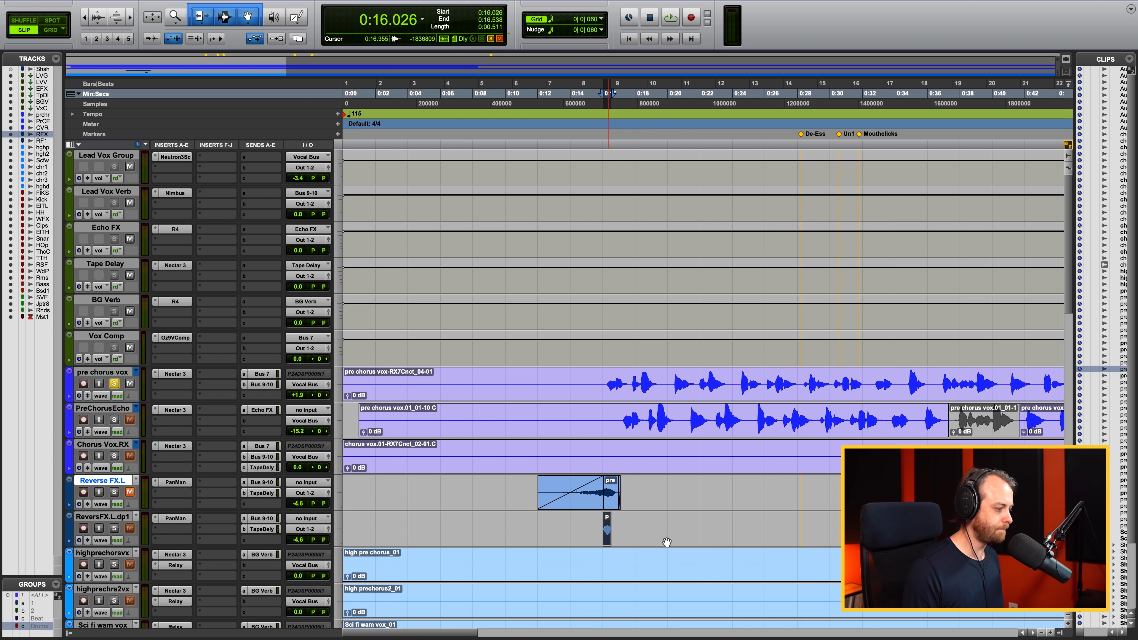
- Select about 23.5 seconds on the ReversFX.L.dp1 track from 0:16.026 and open the Exponential Audio R4 AudioSuite reverb
drag(643, 524, 988, 530)
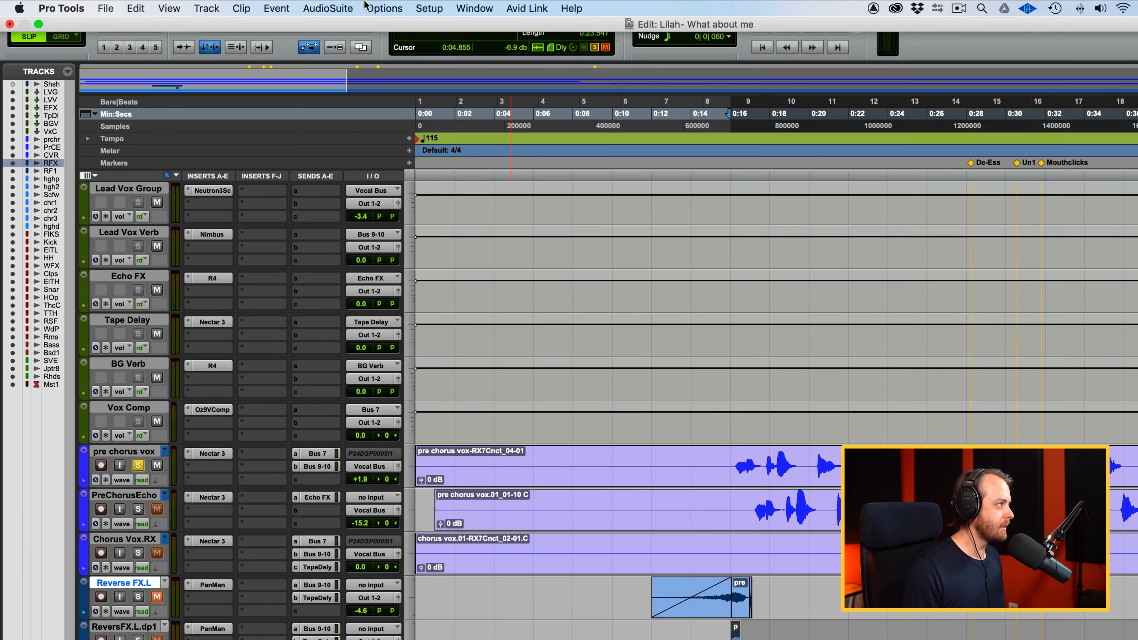
click(318, 8)
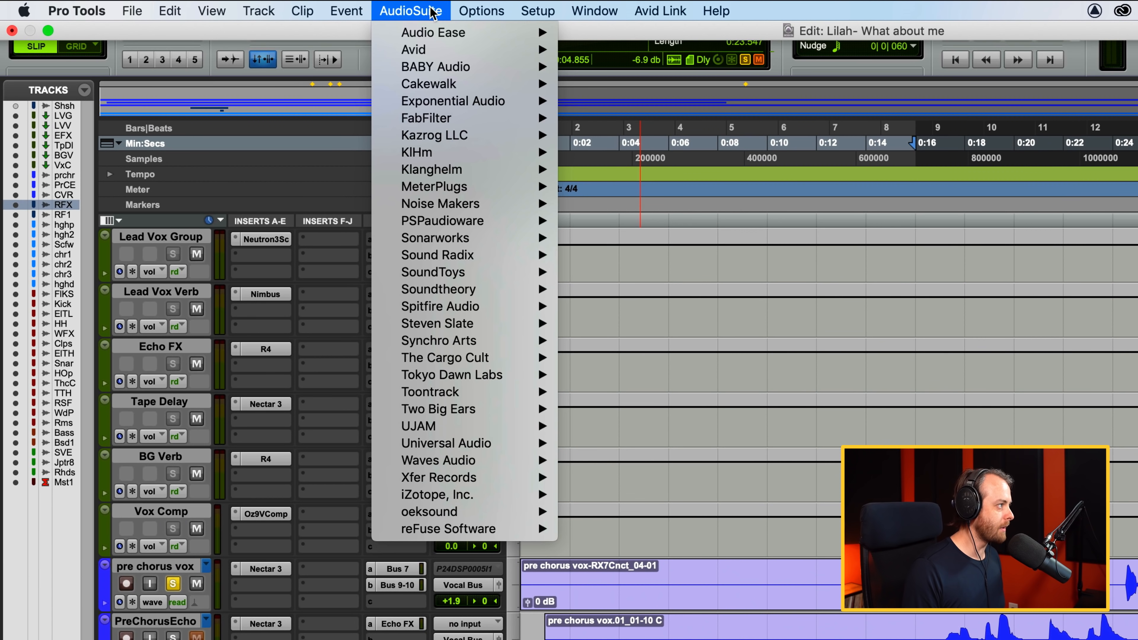
mouse_move(464, 109)
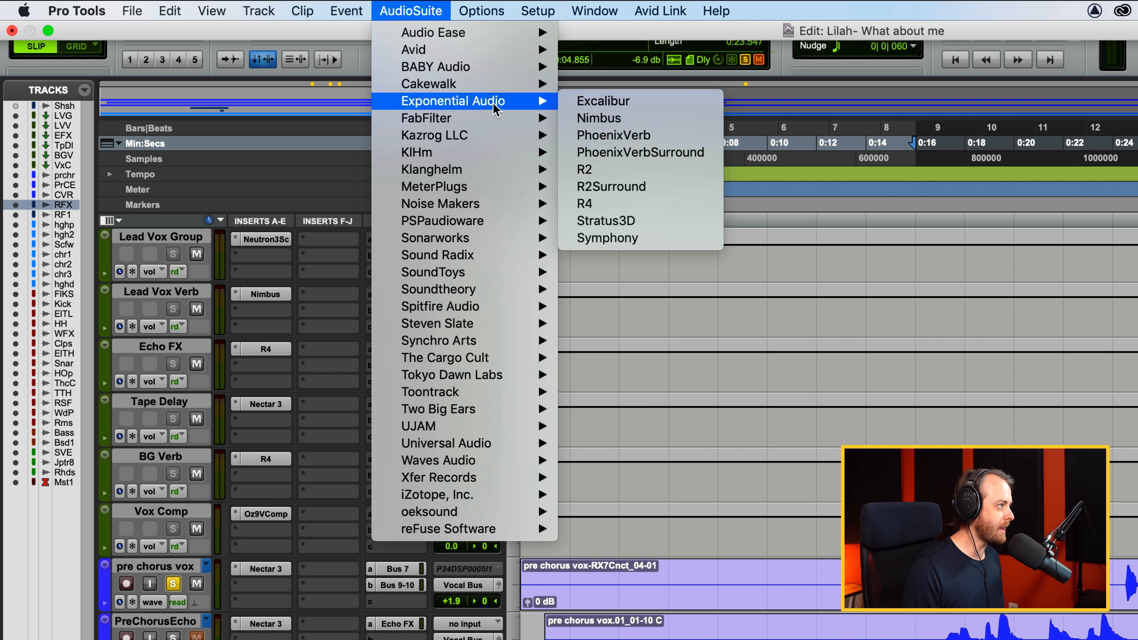
click(618, 205)
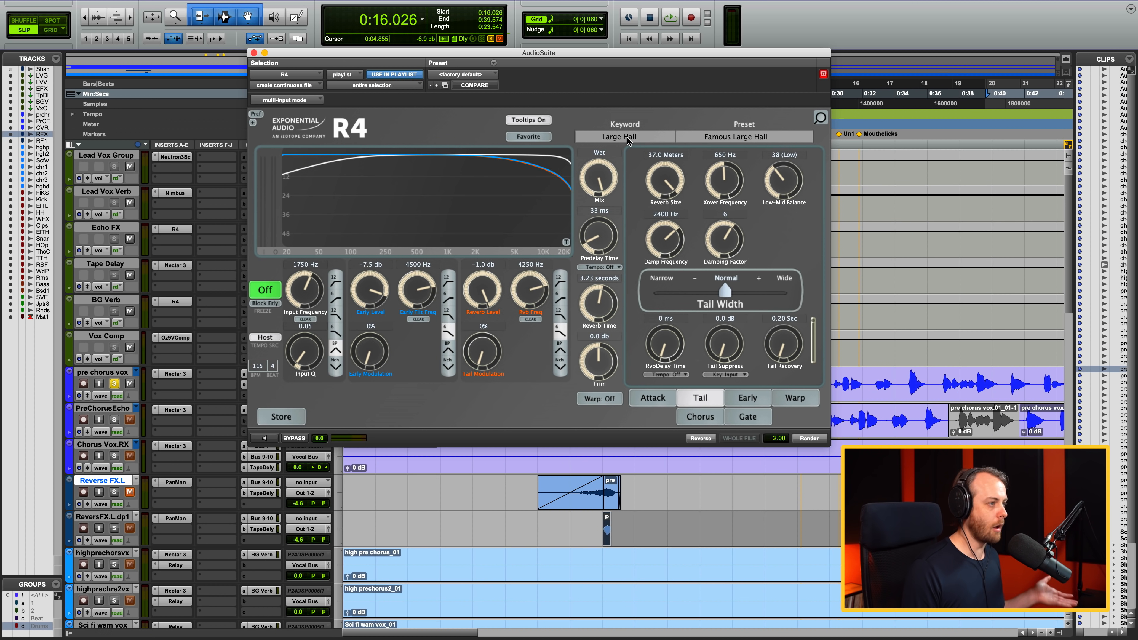
- Set R4's reverb time to 22.7 seconds, then preview and render the reverb onto the selected word
drag(650, 52, 538, 0)
drag(511, 261, 510, 152)
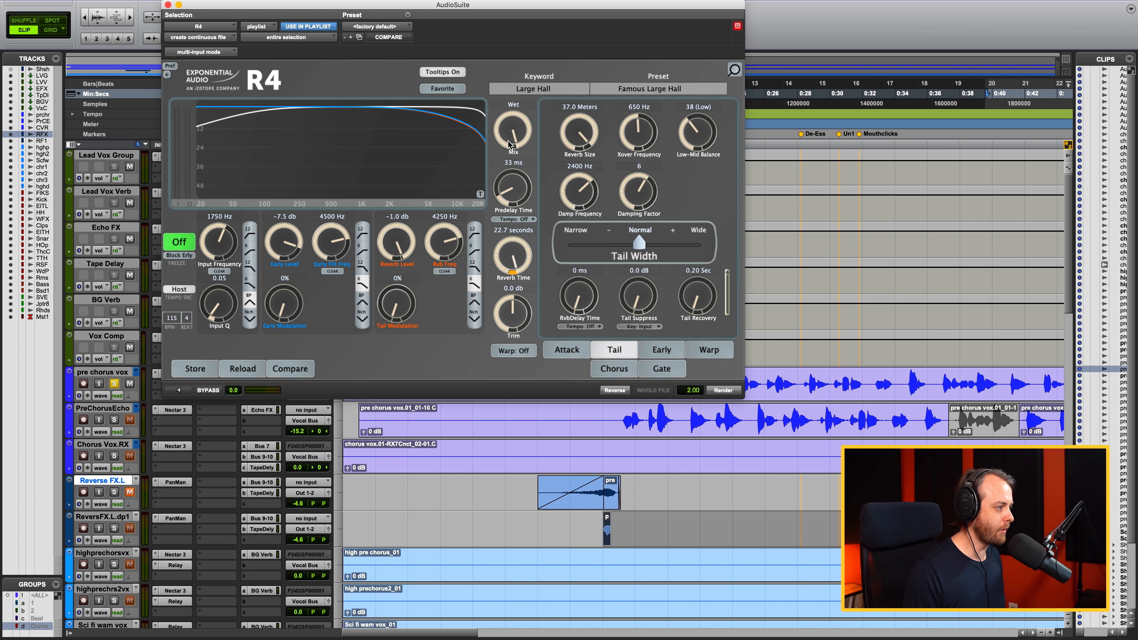
click(188, 393)
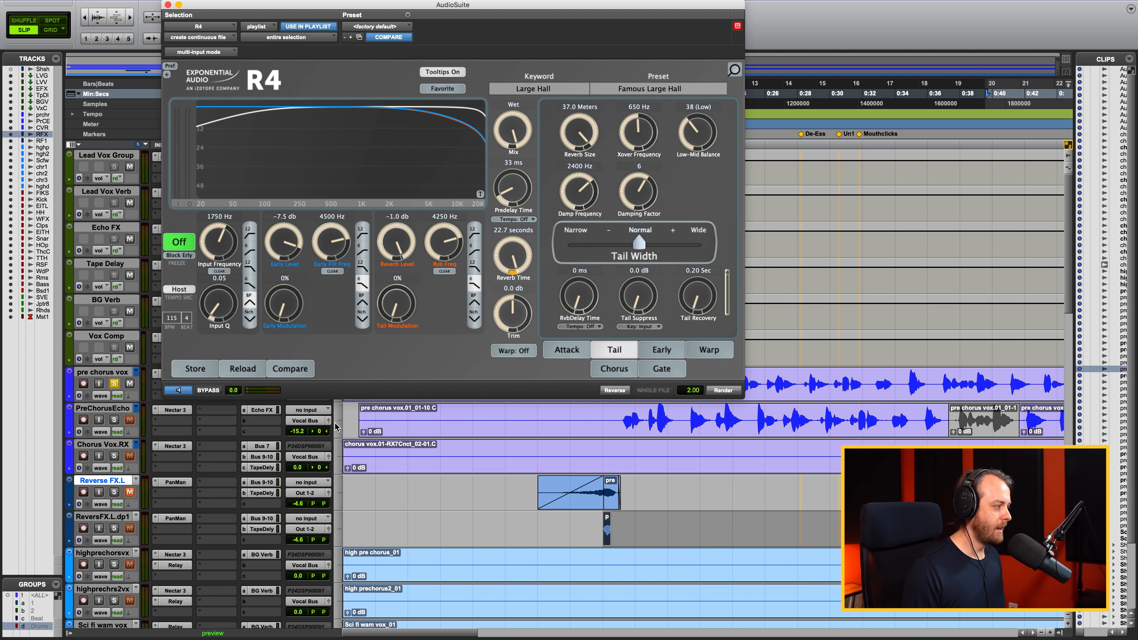
click(733, 392)
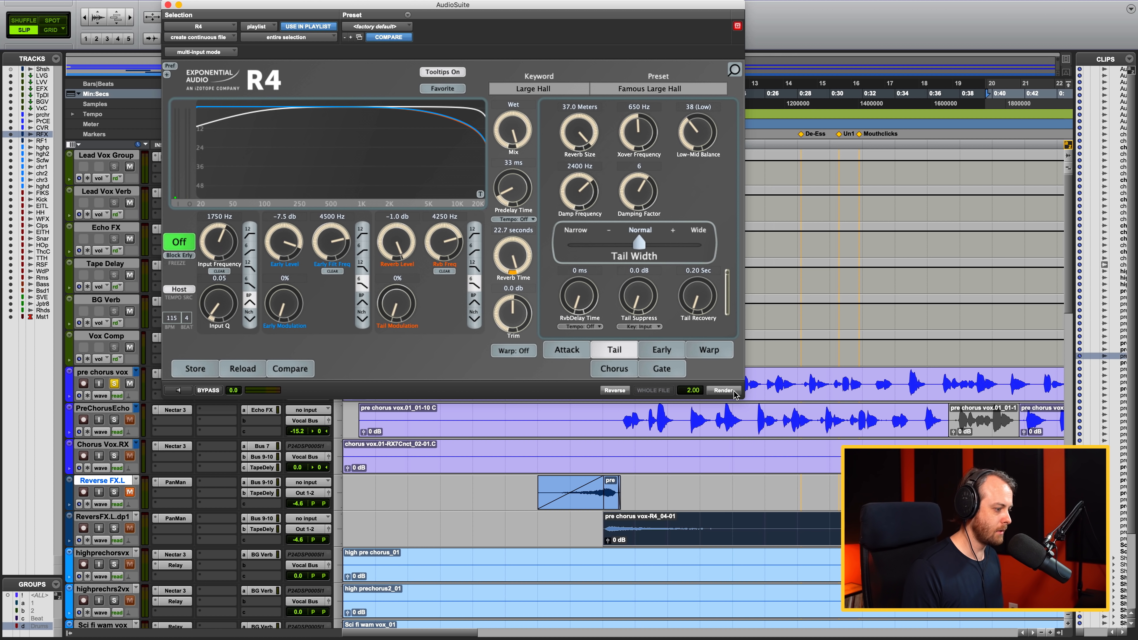
click(167, 5)
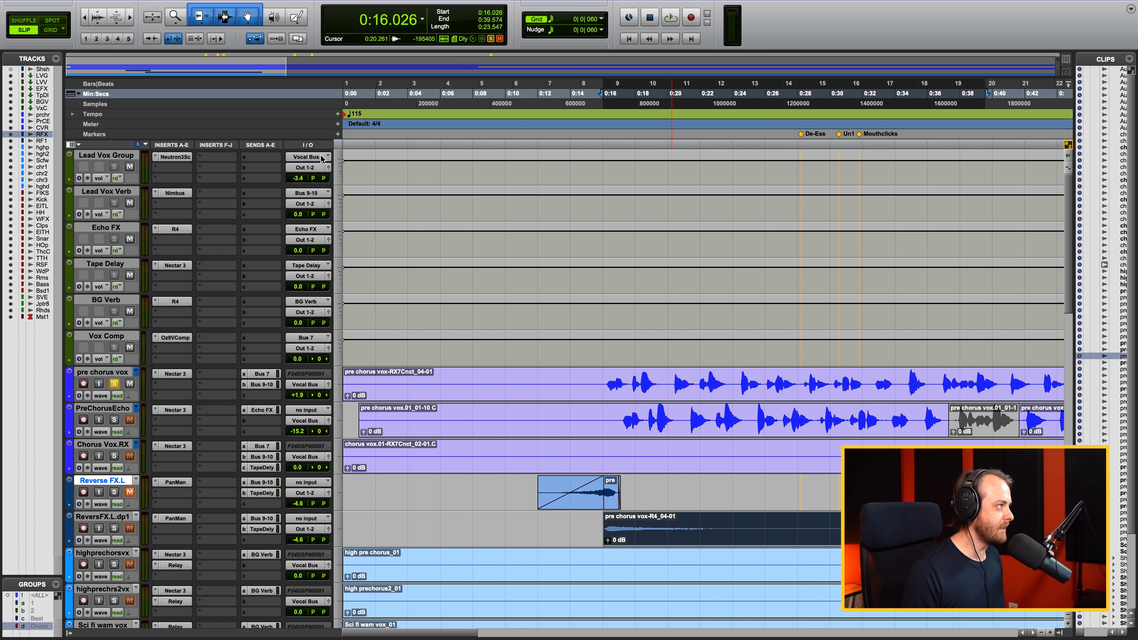
- Render the reverb clip on ReversFX.L.dp1 backwards with Avid's Reverse AudioSuite process
click(277, 7)
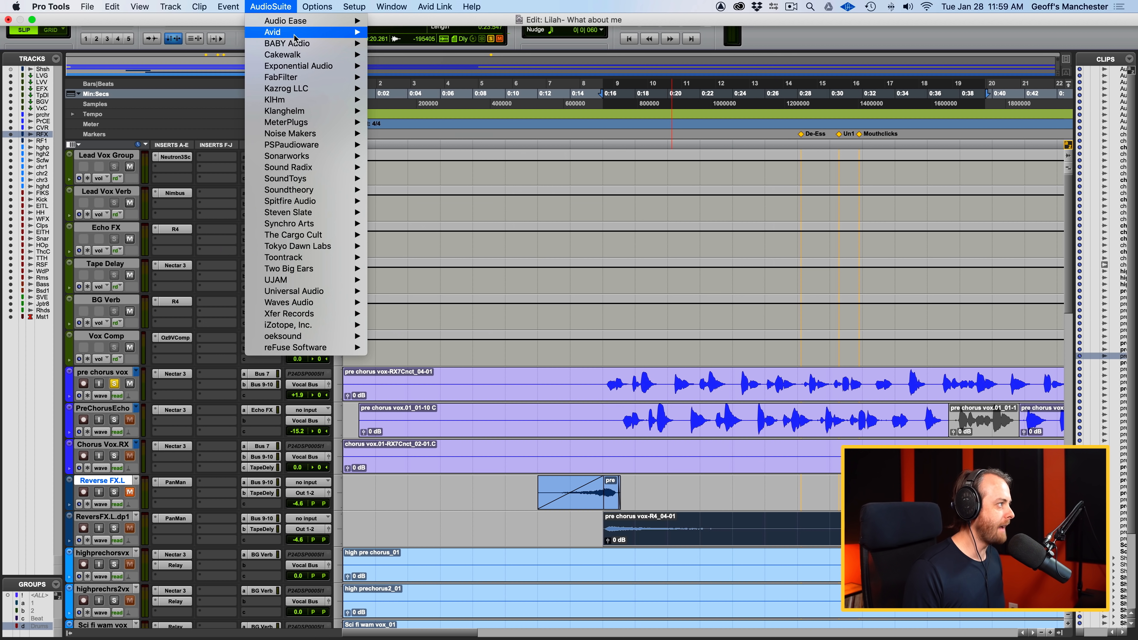
mouse_move(296, 34)
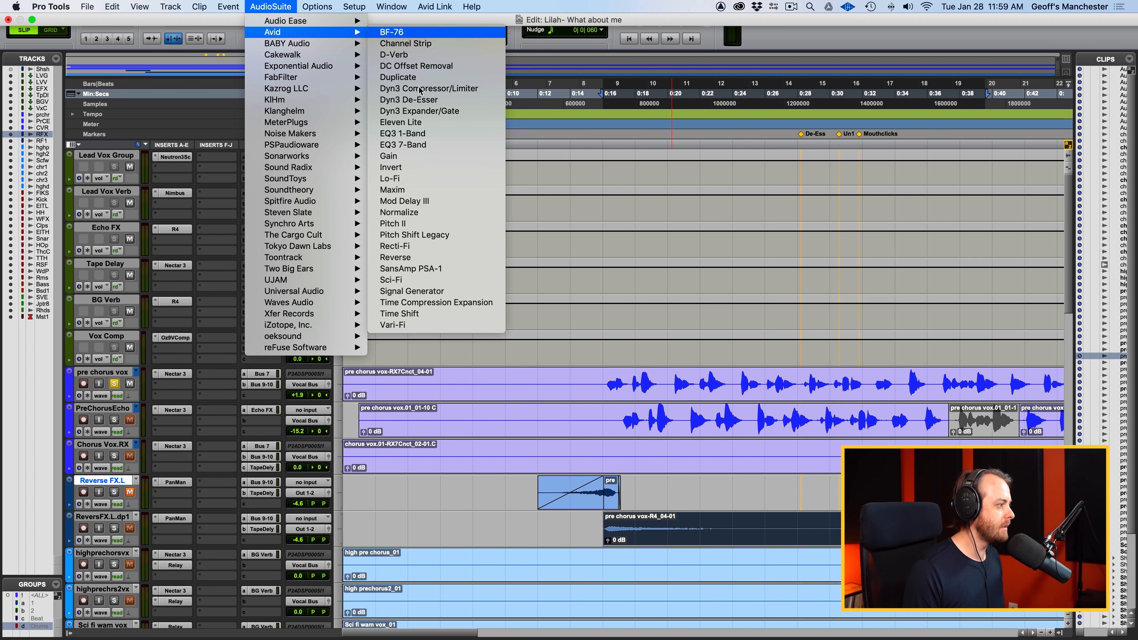
click(422, 257)
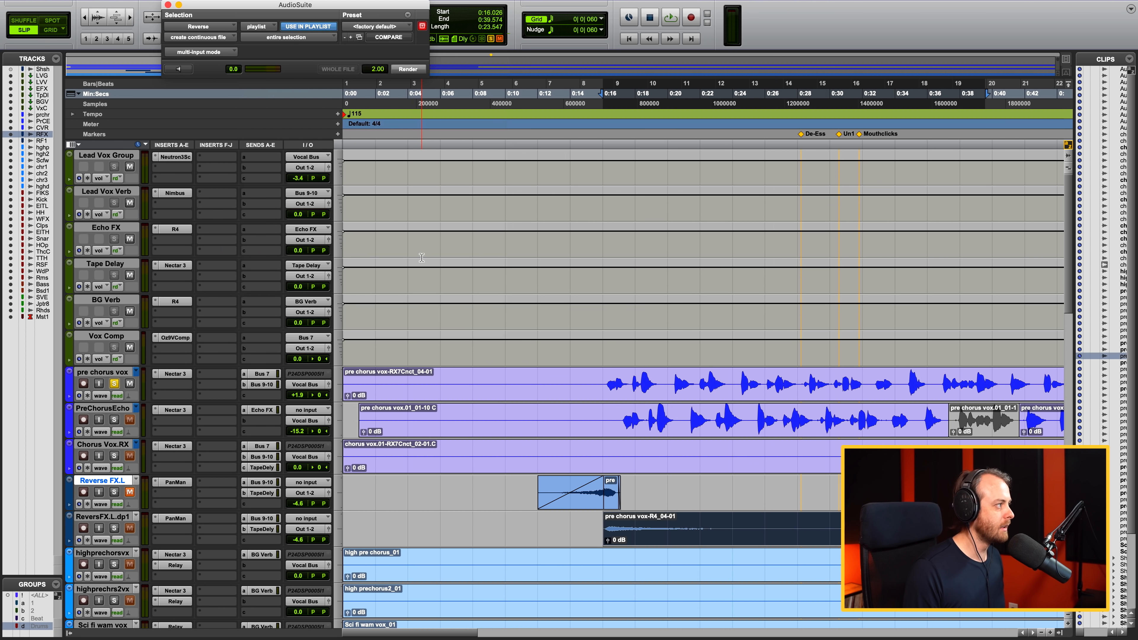
click(406, 69)
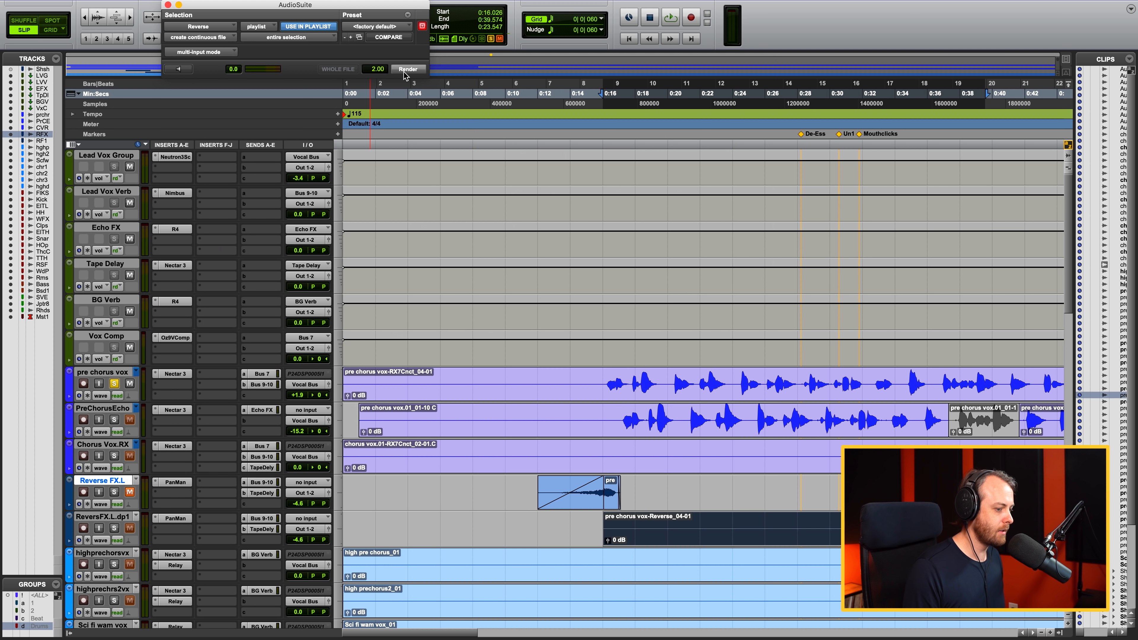
- Cut the reversed clip to about 10 seconds starting at about 0:07.5, and place its track above Reverse FX.L
drag(824, 540, 563, 529)
drag(705, 537, 608, 537)
drag(102, 518, 103, 481)
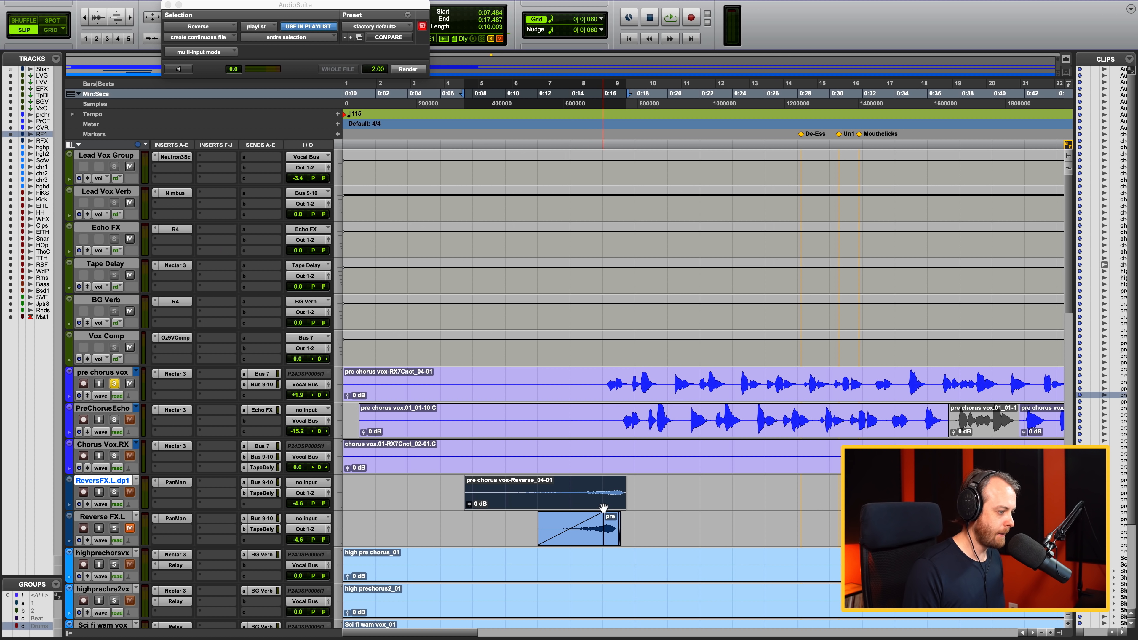
- Shift the reversed clip to start at 0:07.000 and audition it from about 0:13.3 into the vocal
key(t)
key(t)
scroll(604, 506, right, 10)
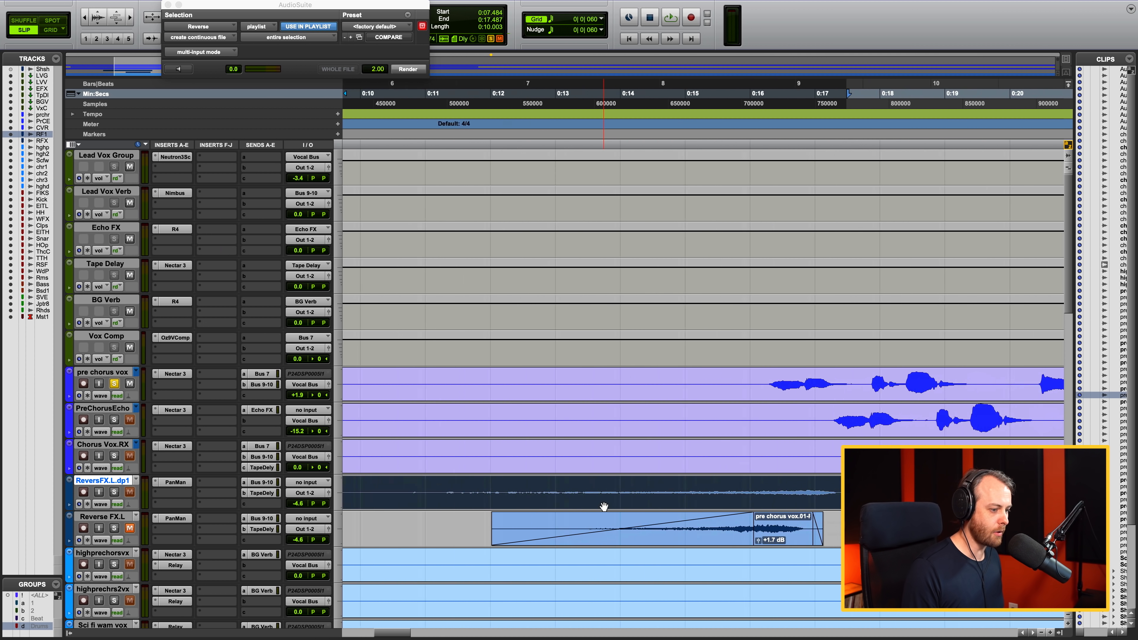
drag(702, 508, 675, 507)
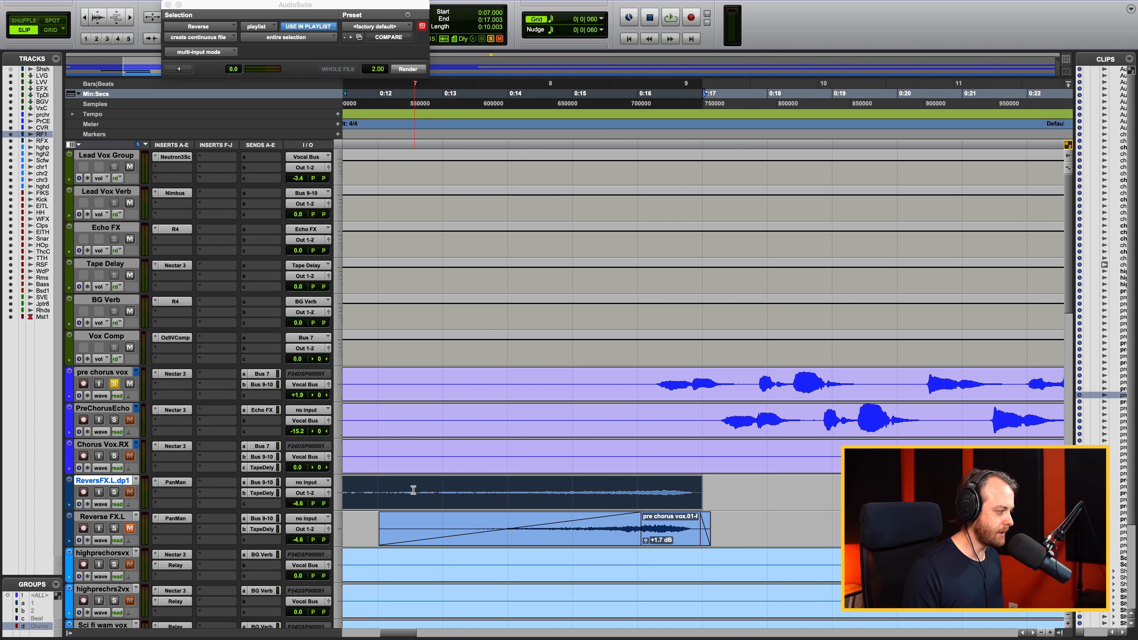
click(464, 488)
key(space)
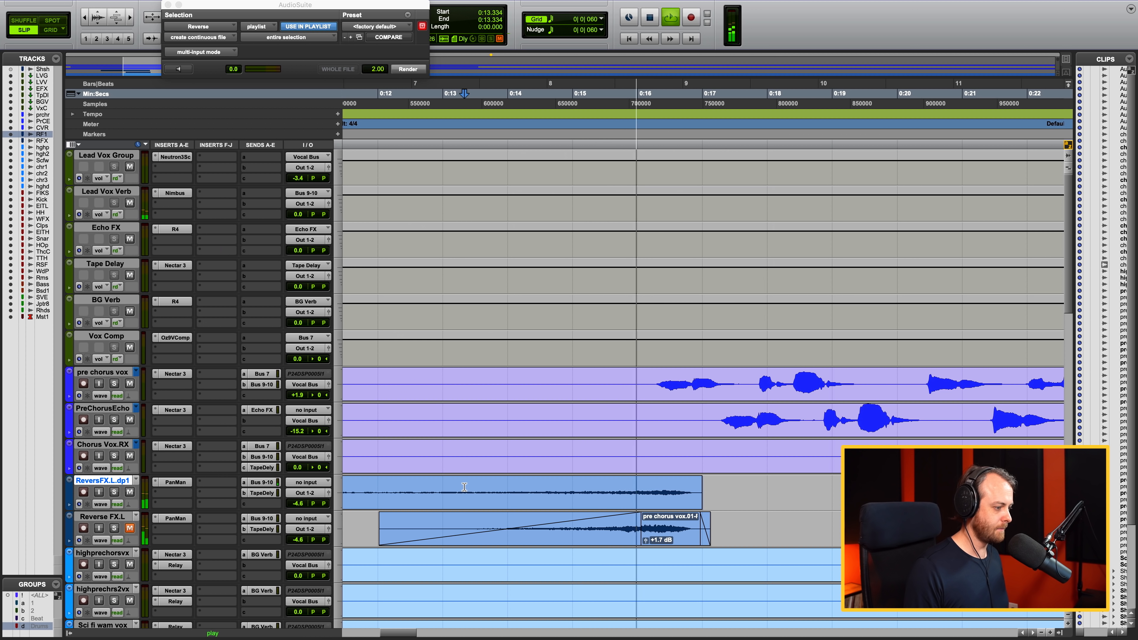
key(space)
- Raise the clip gain of the reversed clip on ReversFX.L.dp1 to +5.2 dB
click(389, 501)
key(r)
key(r)
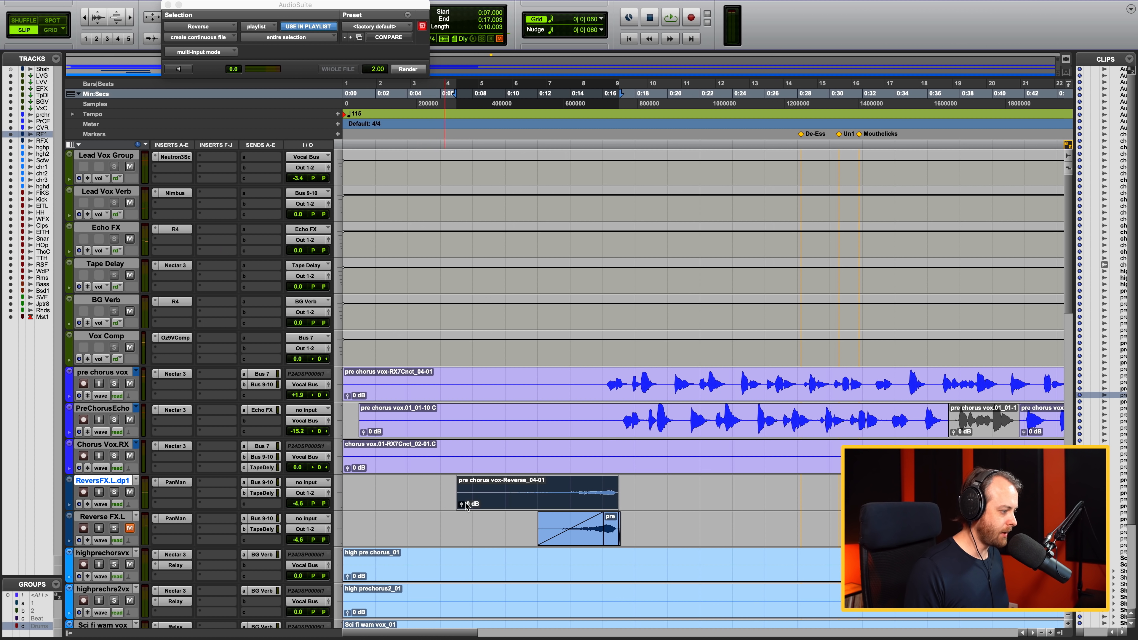
click(461, 504)
drag(461, 499, 460, 497)
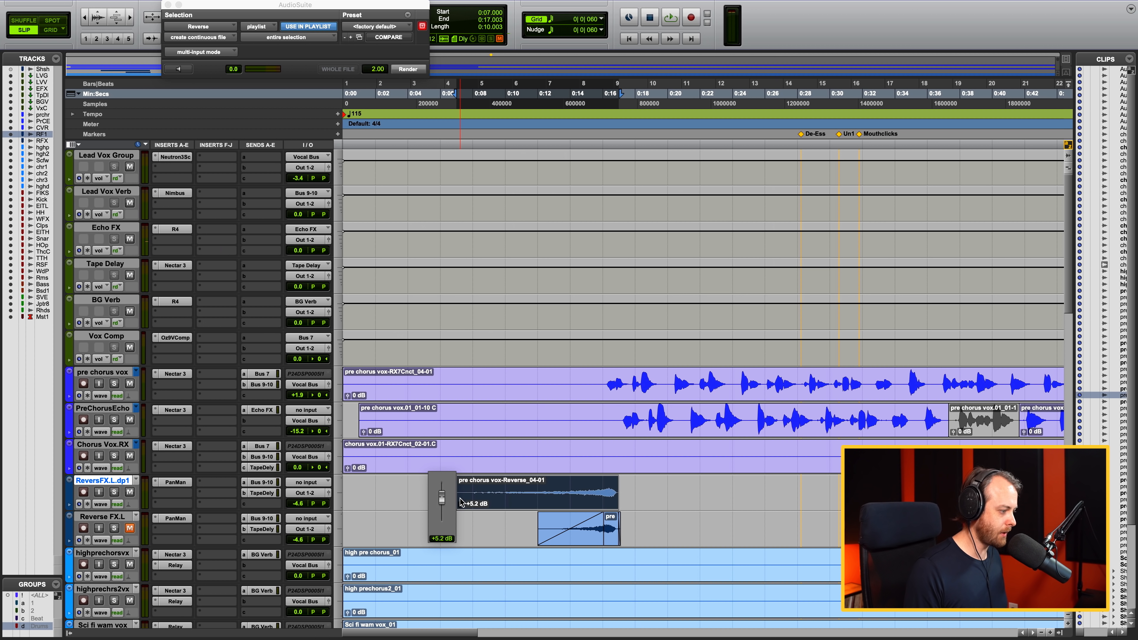
- Audition the boosted reverse clip into the vocal from about 0:14.9, and hide the automation lane under Reverse FX.L
click(583, 489)
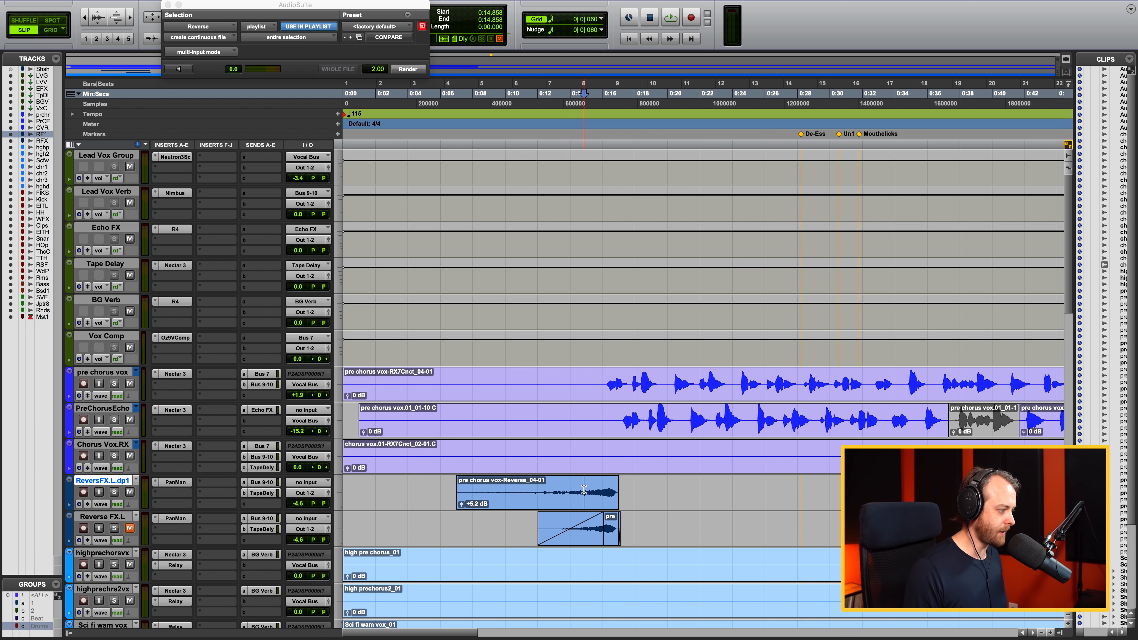
key(space)
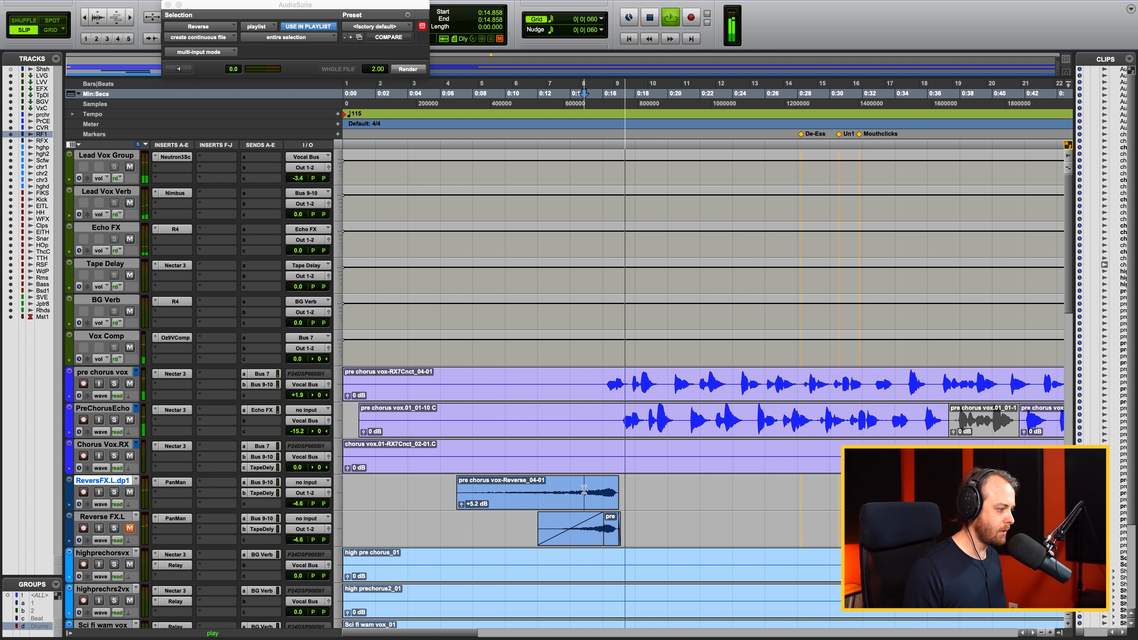
click(588, 506)
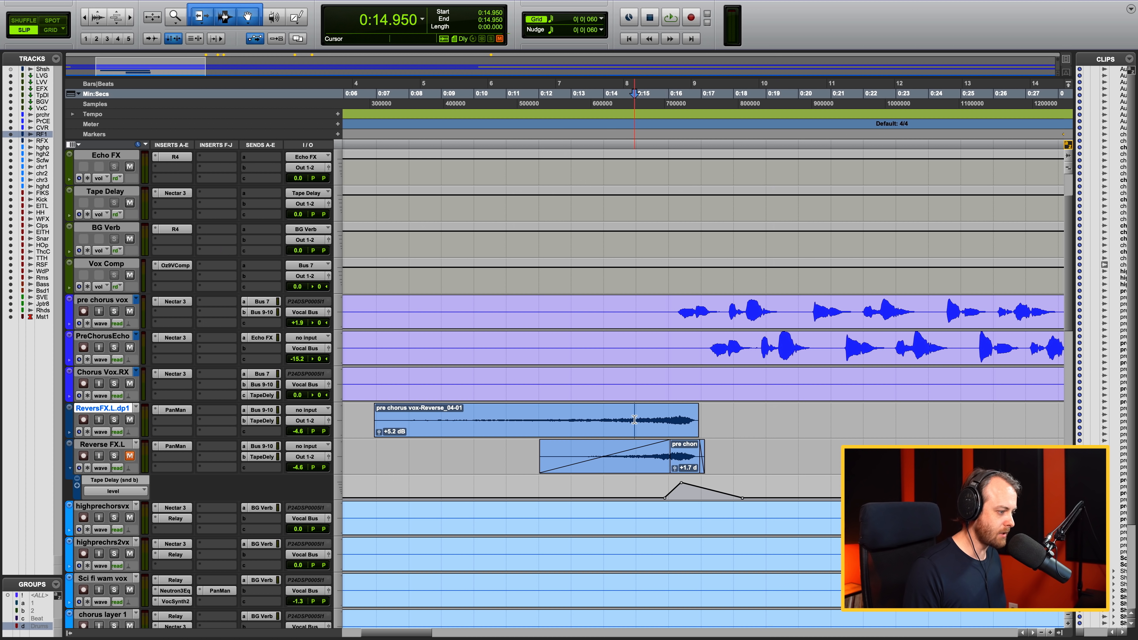
click(69, 469)
click(644, 419)
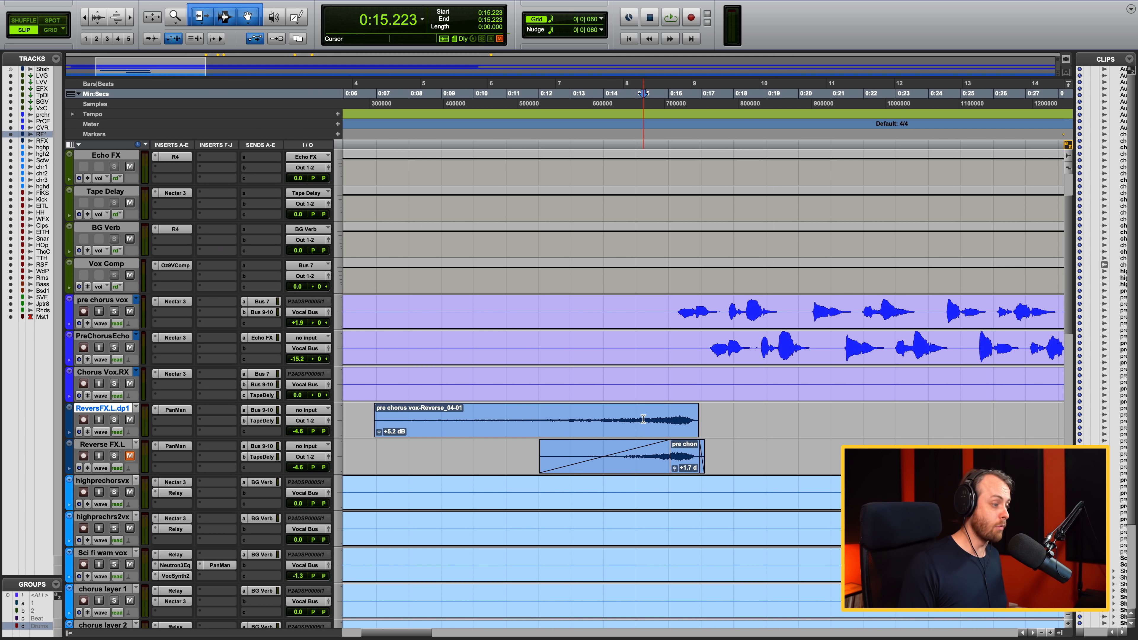
- Delete the duplicate ReversFX.L.dp1 track together with its active clips
click(556, 418)
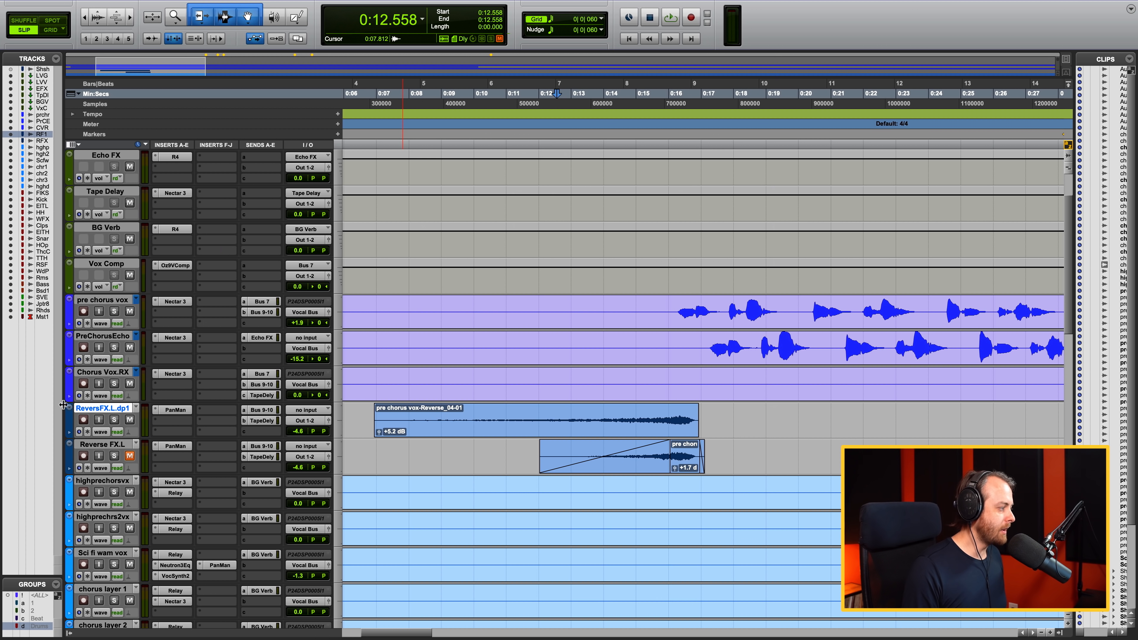
right_click(94, 413)
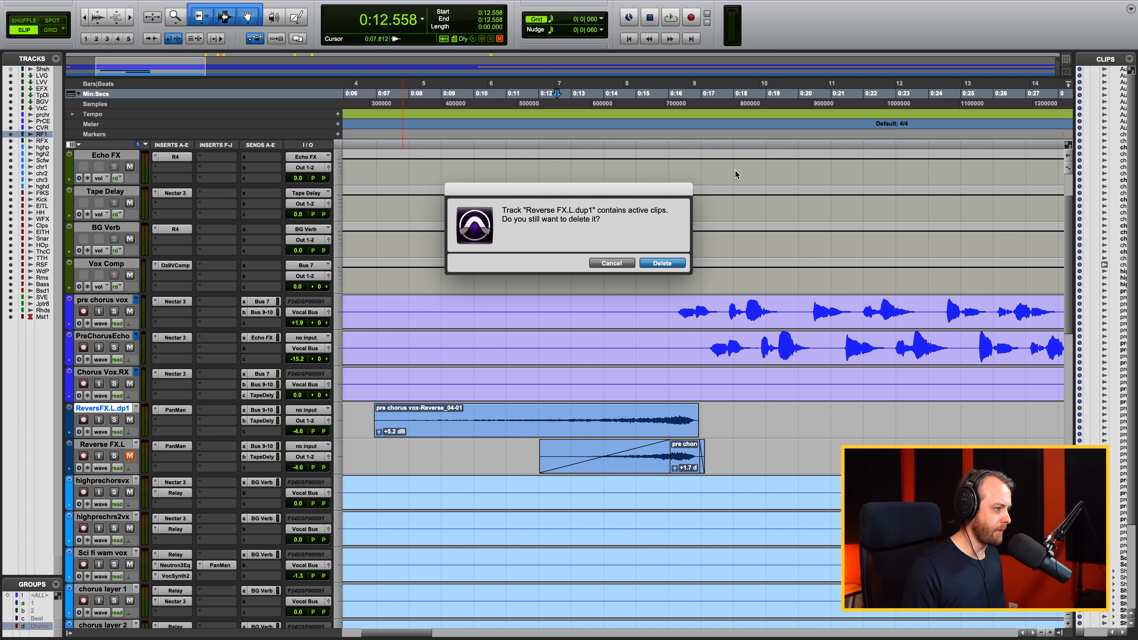
click(648, 268)
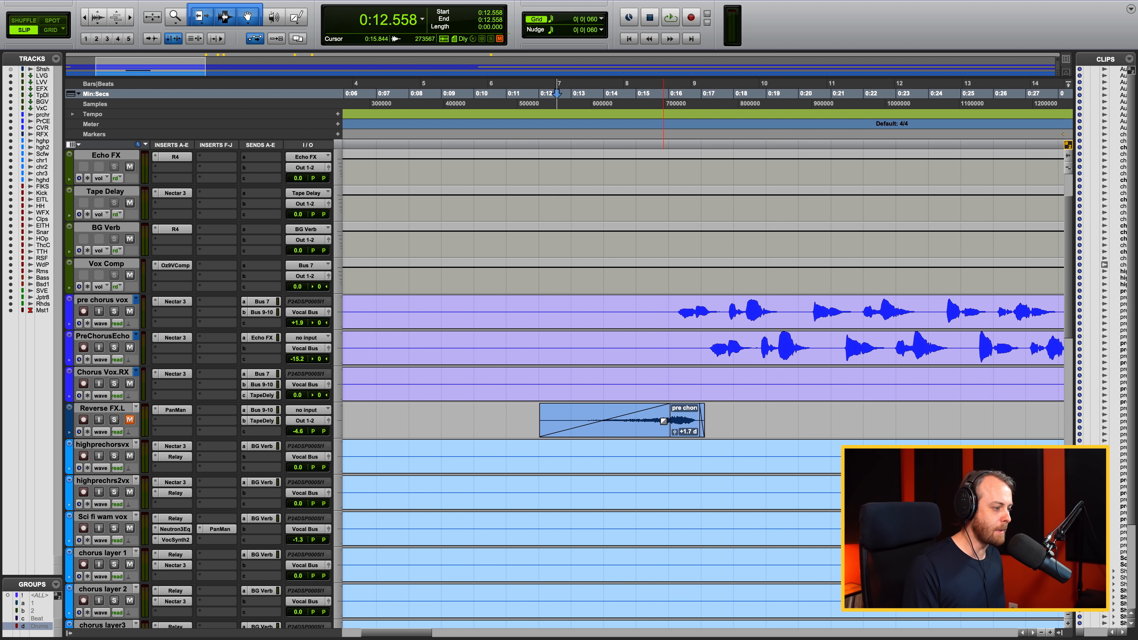
- Solo and unmute the Reverse FX.L track while auditioning its clip from about 0:13.5
click(585, 405)
key(space)
click(114, 420)
click(130, 420)
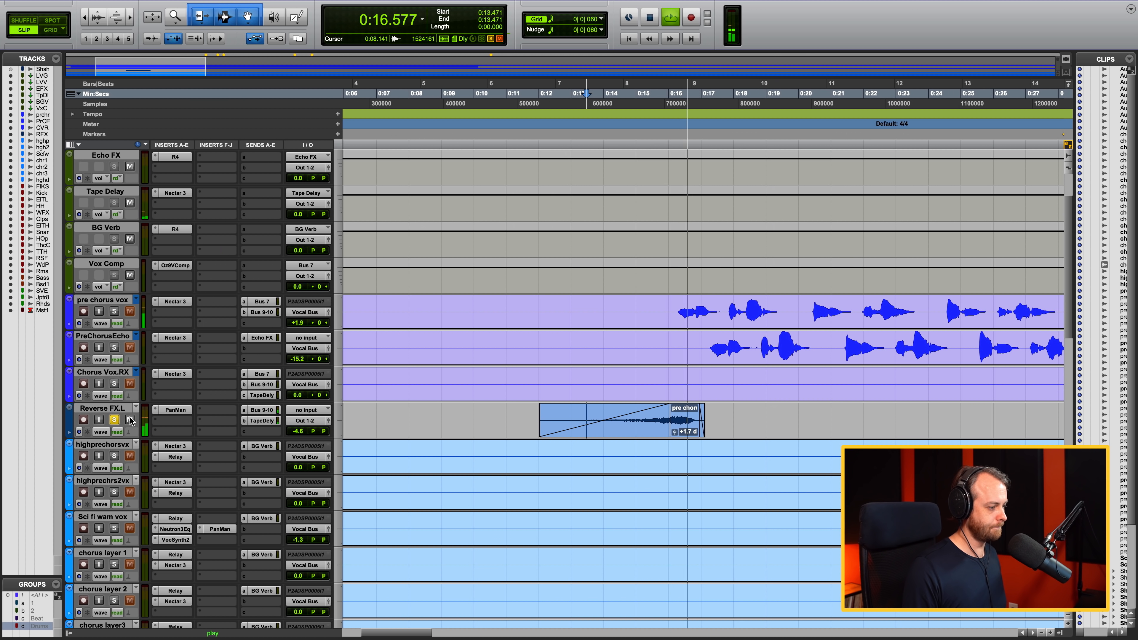
key(space)
- Show the Tape Delay send level automation under Reverse FX.L and select its rise from about 0:15.6 to 0:18.8
click(69, 433)
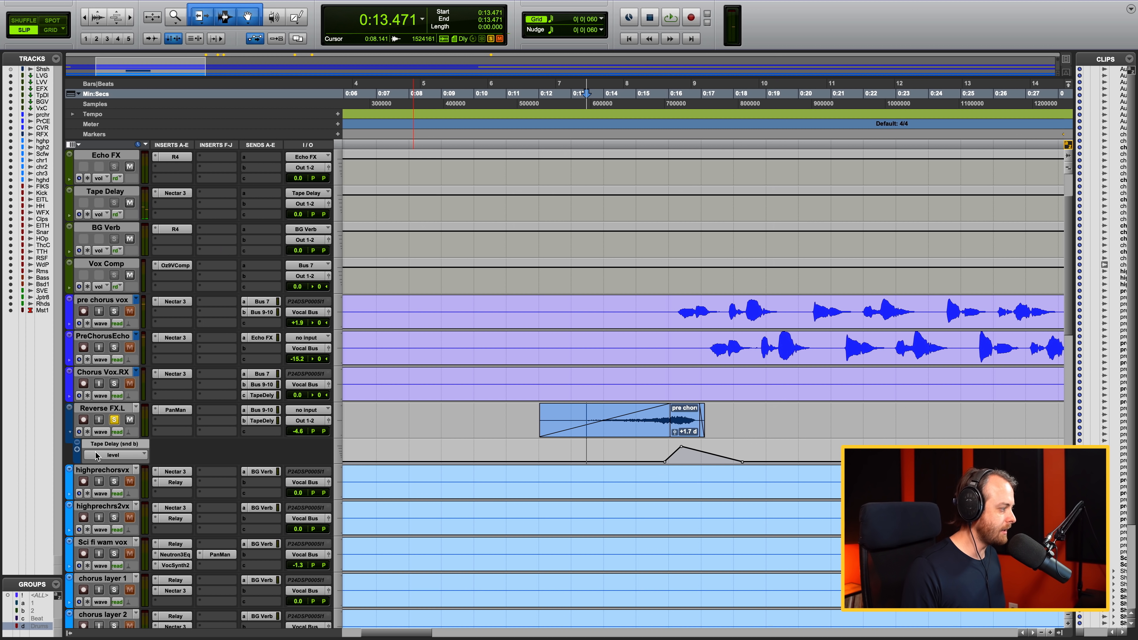
click(110, 455)
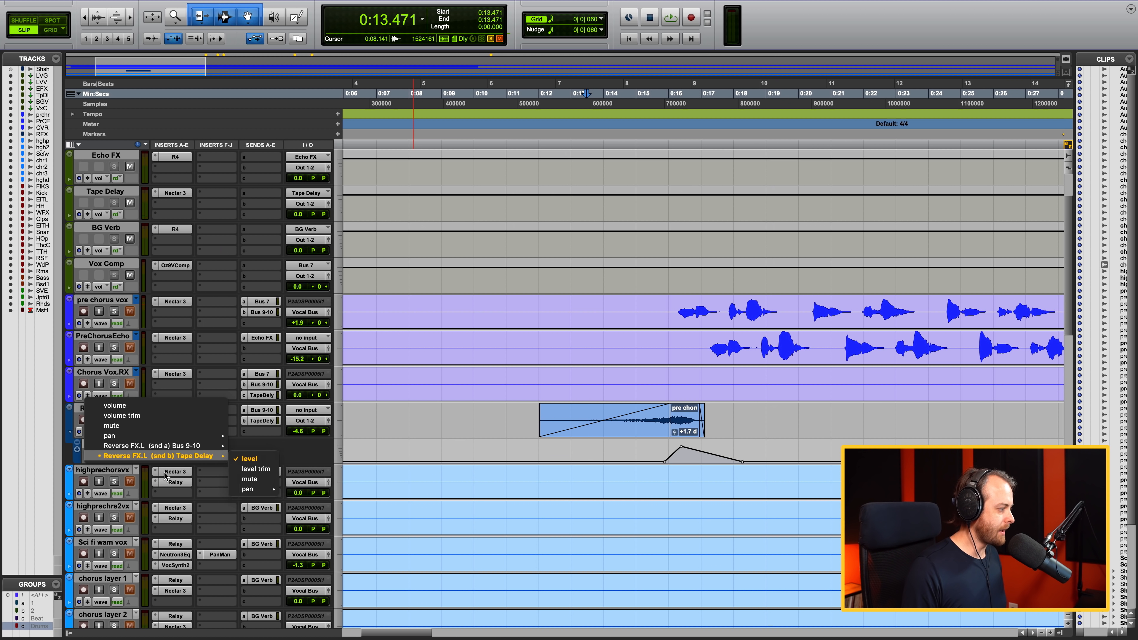
click(241, 459)
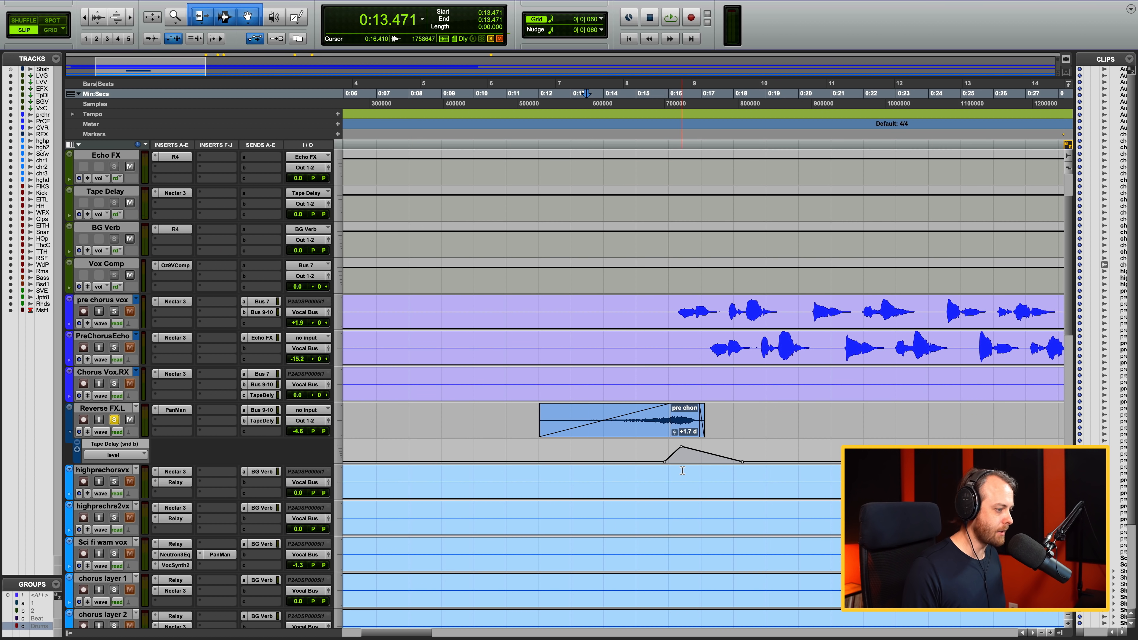
drag(656, 449, 760, 450)
key(t)
key(t)
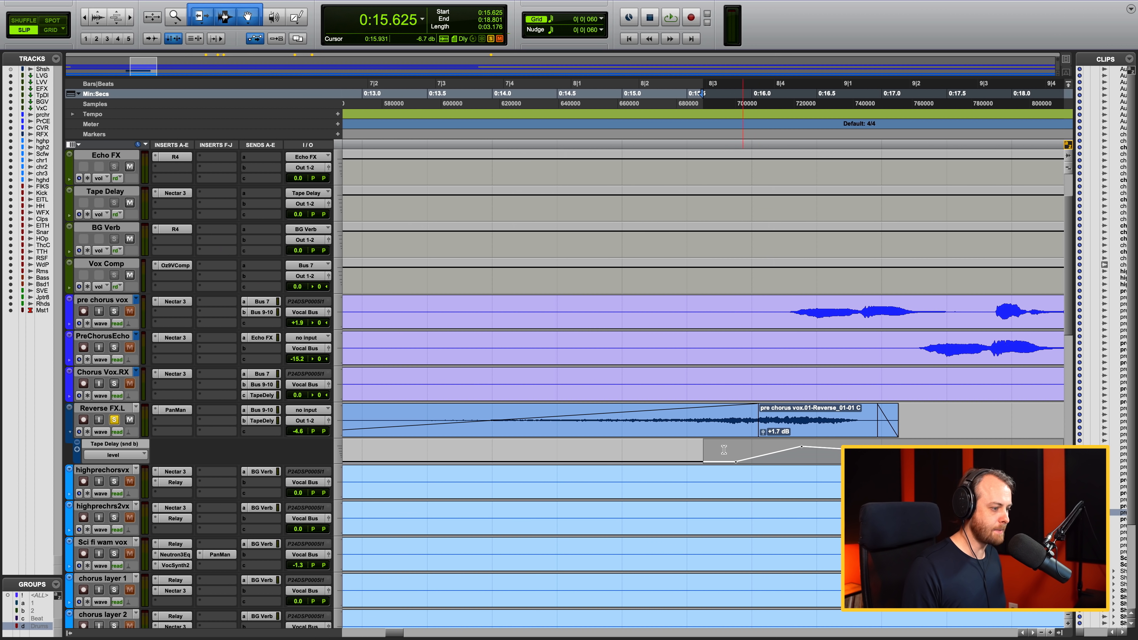
- Open the Tape Delay send of Reverse FX.L and audition the selection to observe its automated level
click(262, 421)
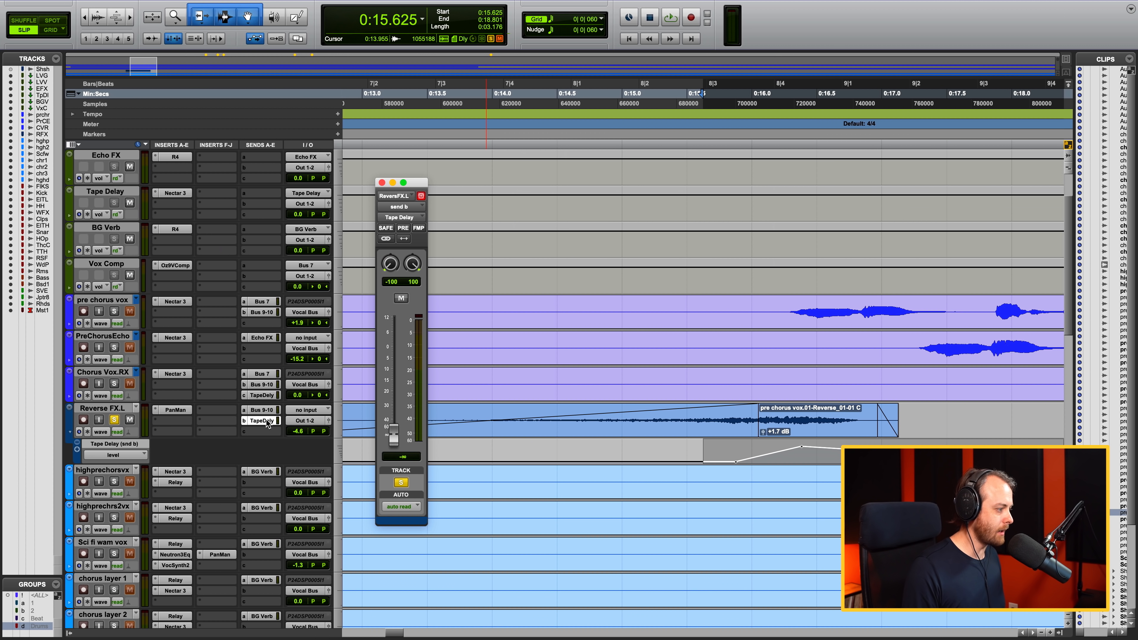
key(space)
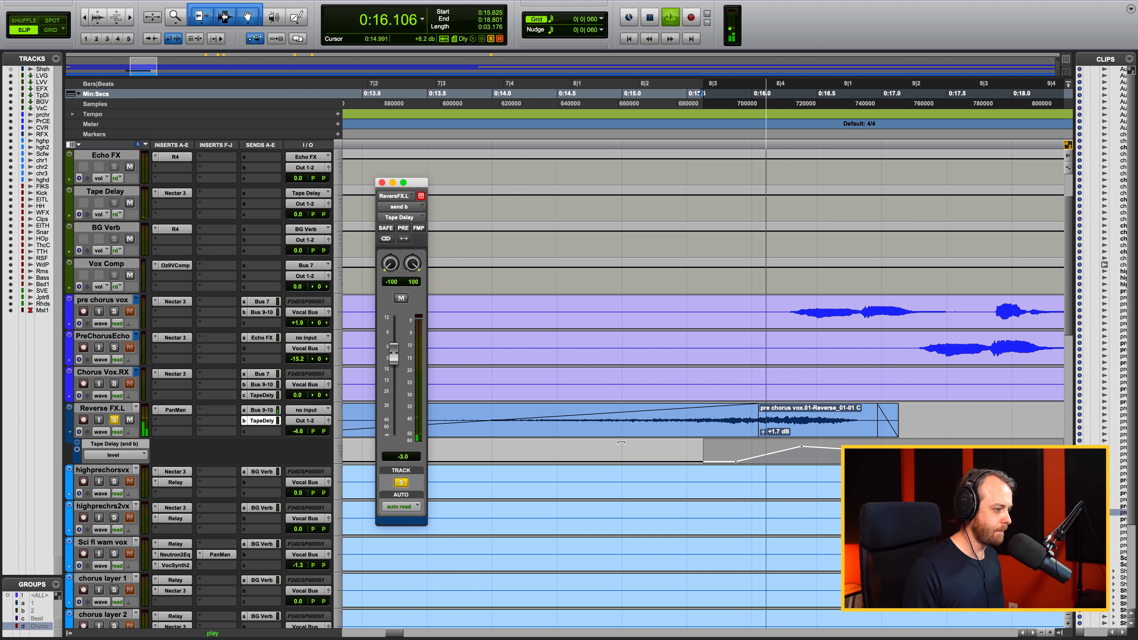
key(space)
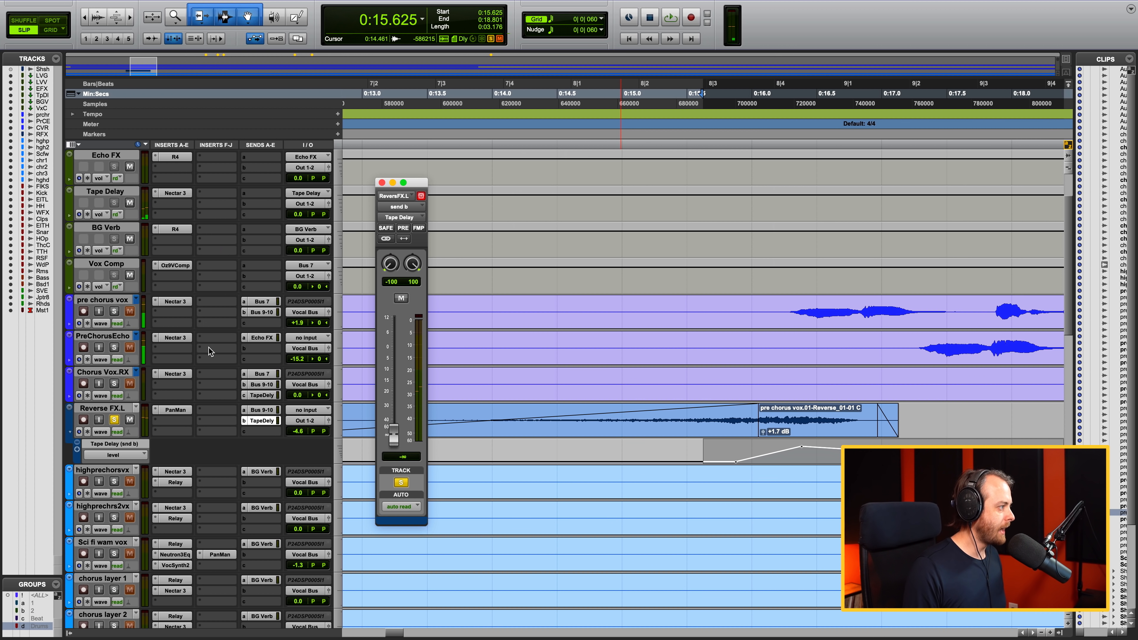
- Open Nectar 3 on the Tape Delay track, widen its delay filter to the full frequency range, and audition the result
click(169, 195)
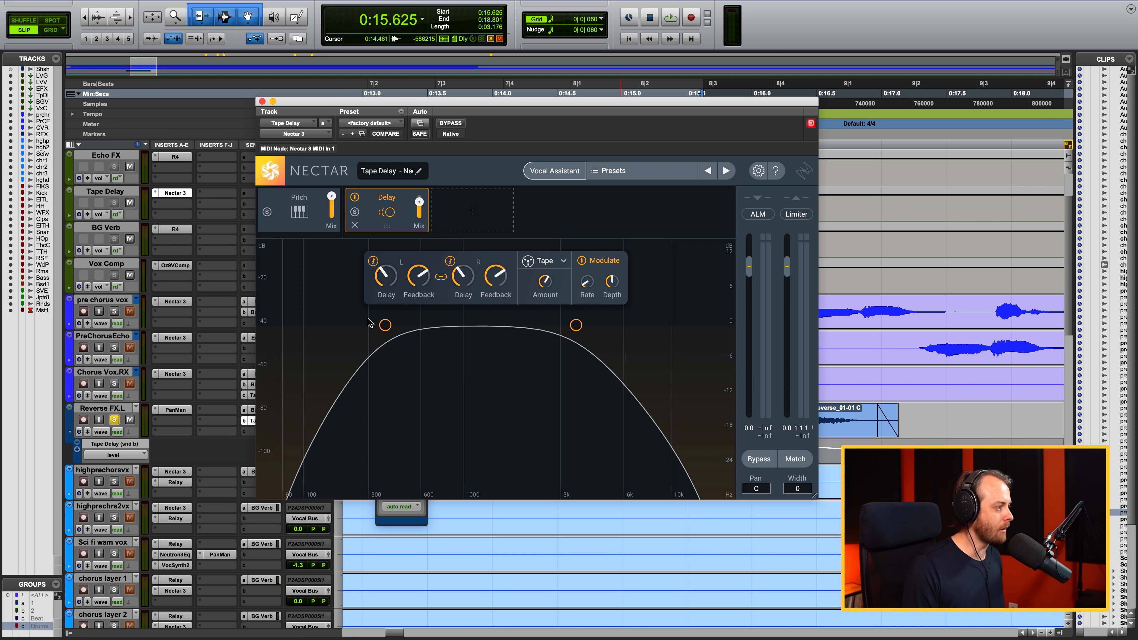
drag(385, 325, 258, 325)
drag(577, 329, 804, 333)
key(space)
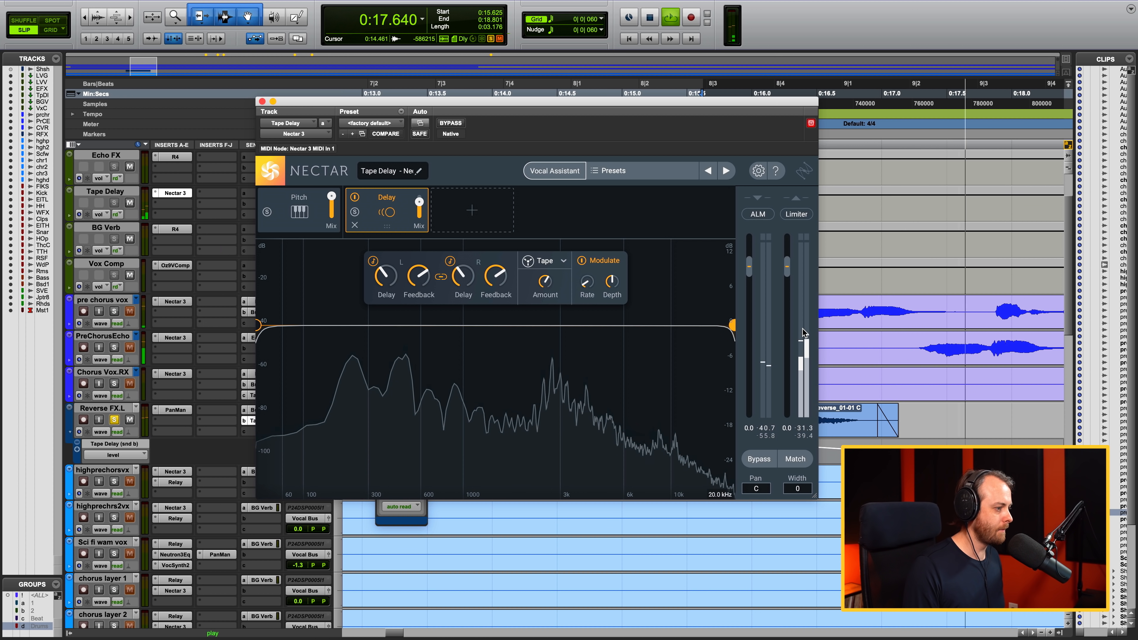
- Narrow the Tape Delay's filter by raising its low cut and setting its high cut to 3.7 kHz, and audition the selection
key(space)
drag(726, 328, 592, 326)
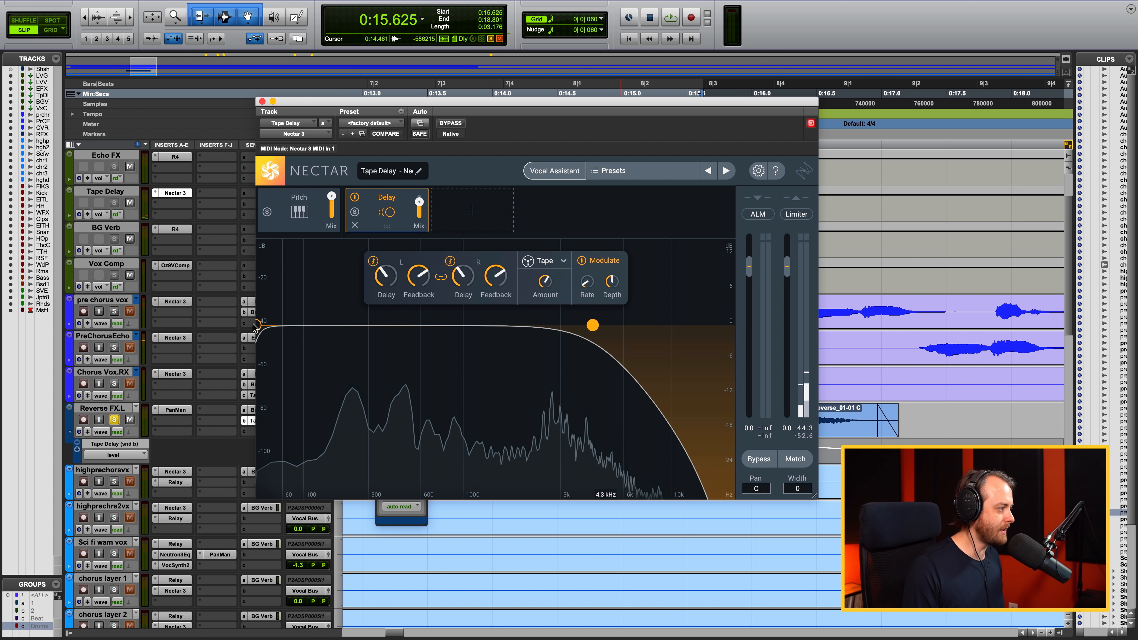
drag(259, 325, 398, 327)
drag(592, 325, 577, 325)
key(space)
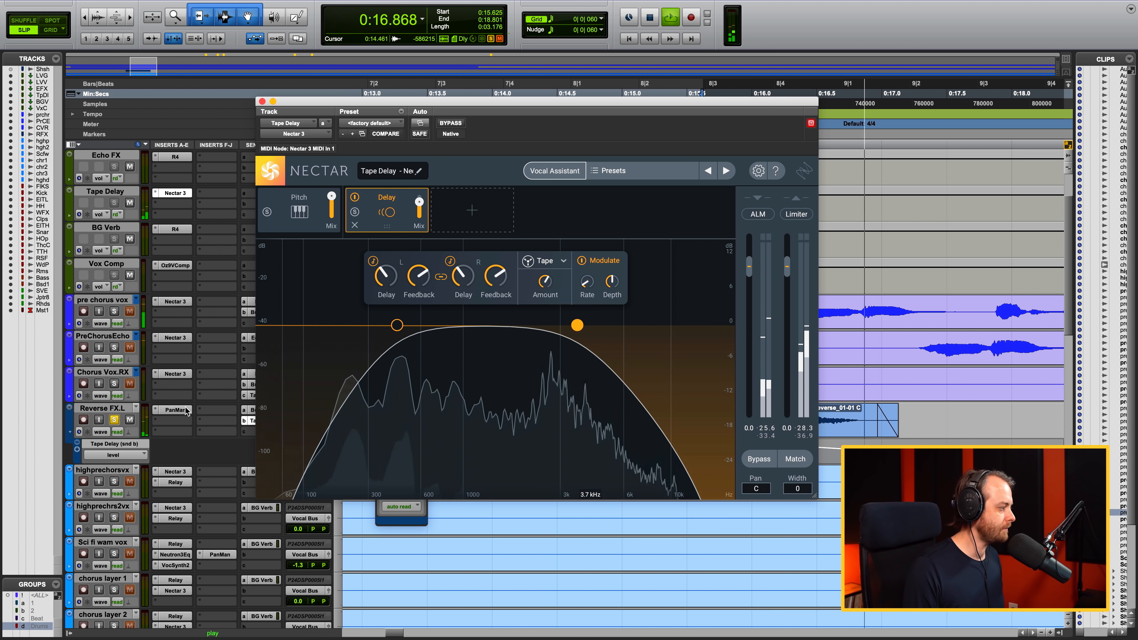
key(space)
- Unsolo Reverse FX.L, open its PanMan insert, and audition the panning in the mix from about 0:13.7
click(116, 420)
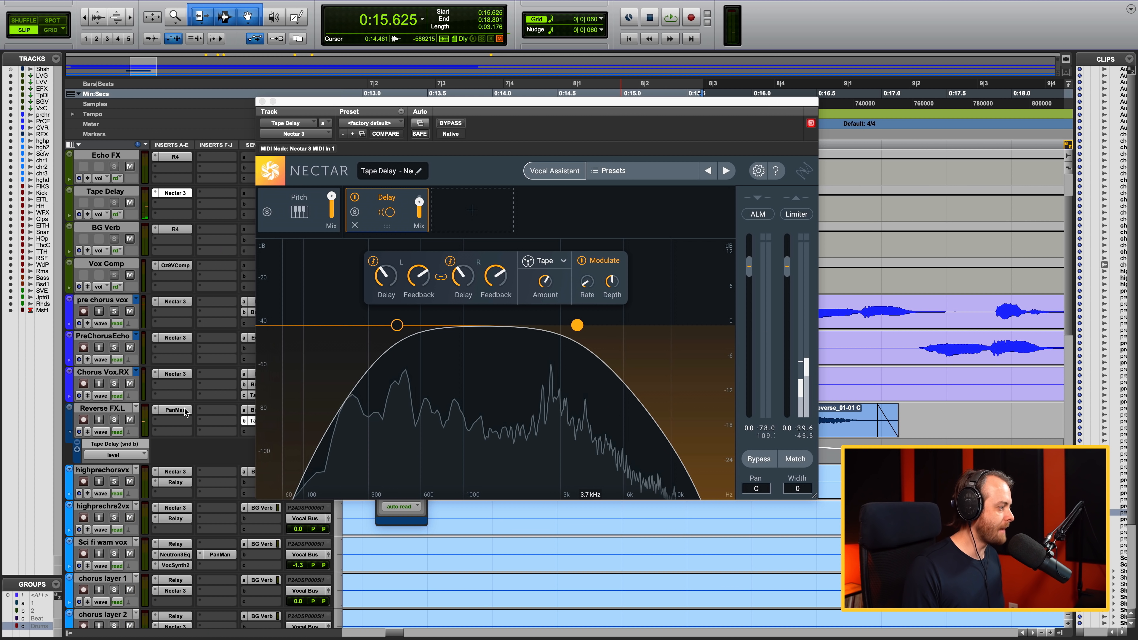
click(115, 420)
click(175, 410)
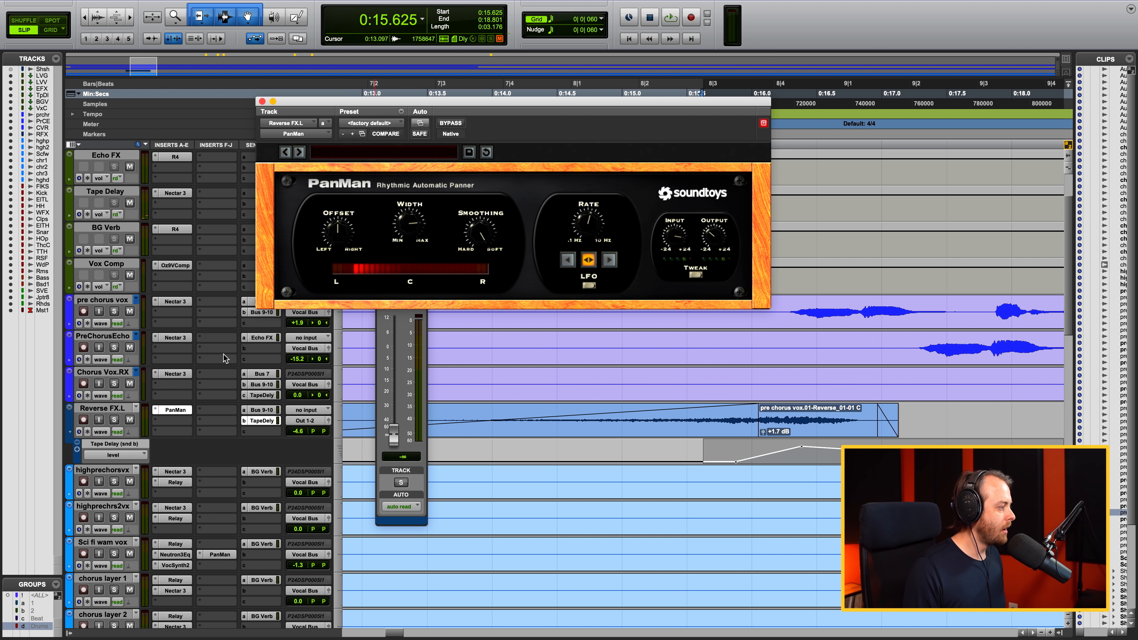
click(457, 407)
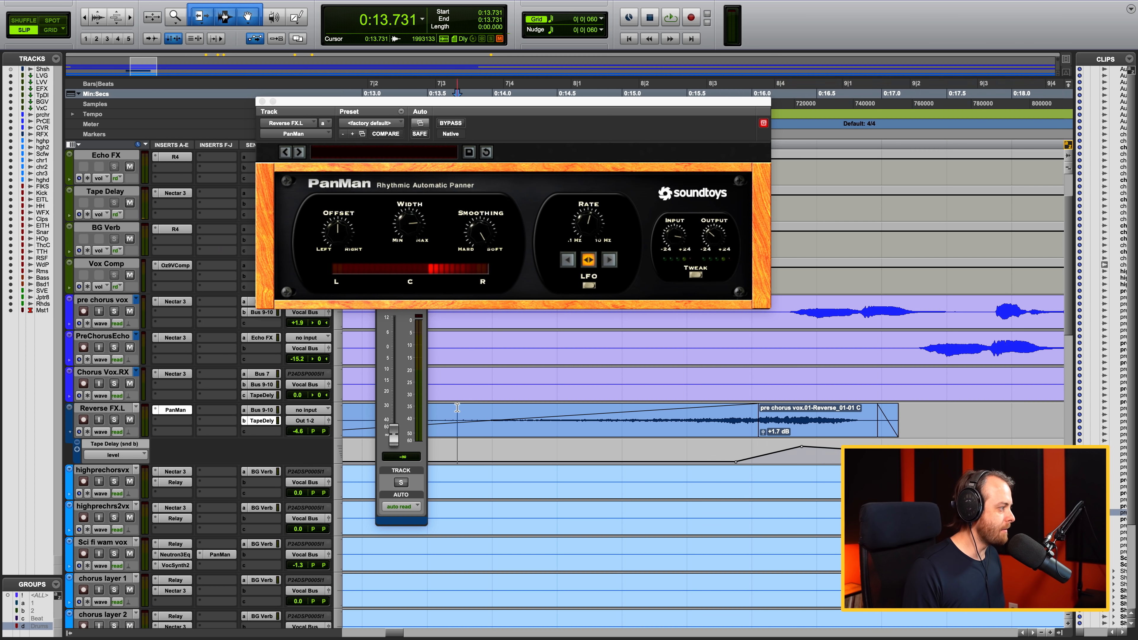
key(space)
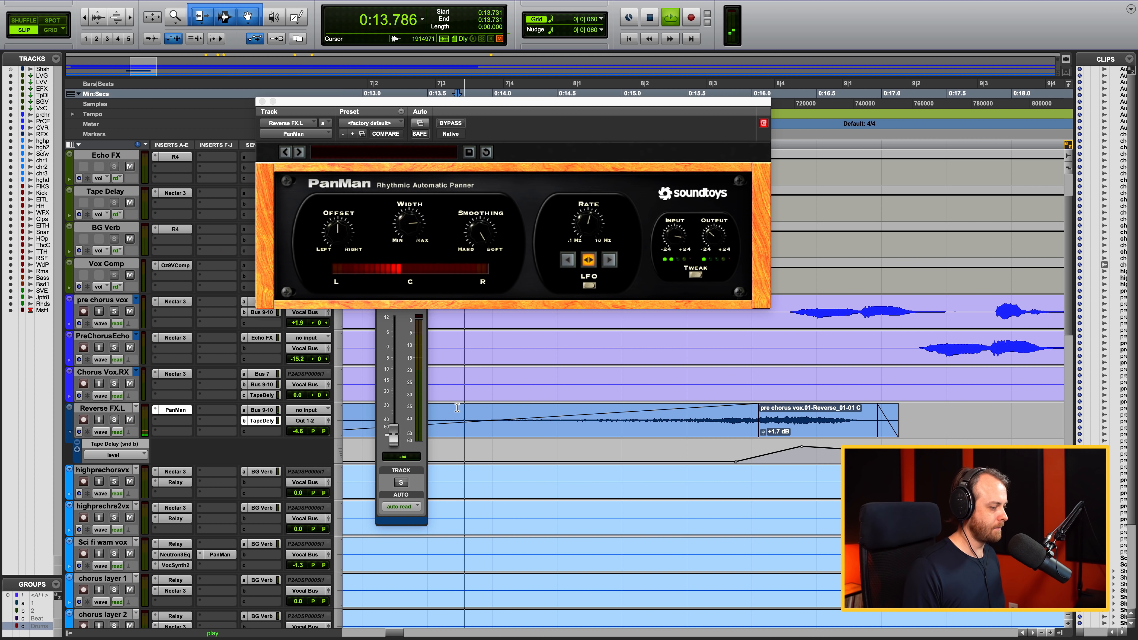
key(space)
- Close the PanMan and send windows, hide the Reverse FX.L automation lane, and zoom out to show the whole session
click(262, 101)
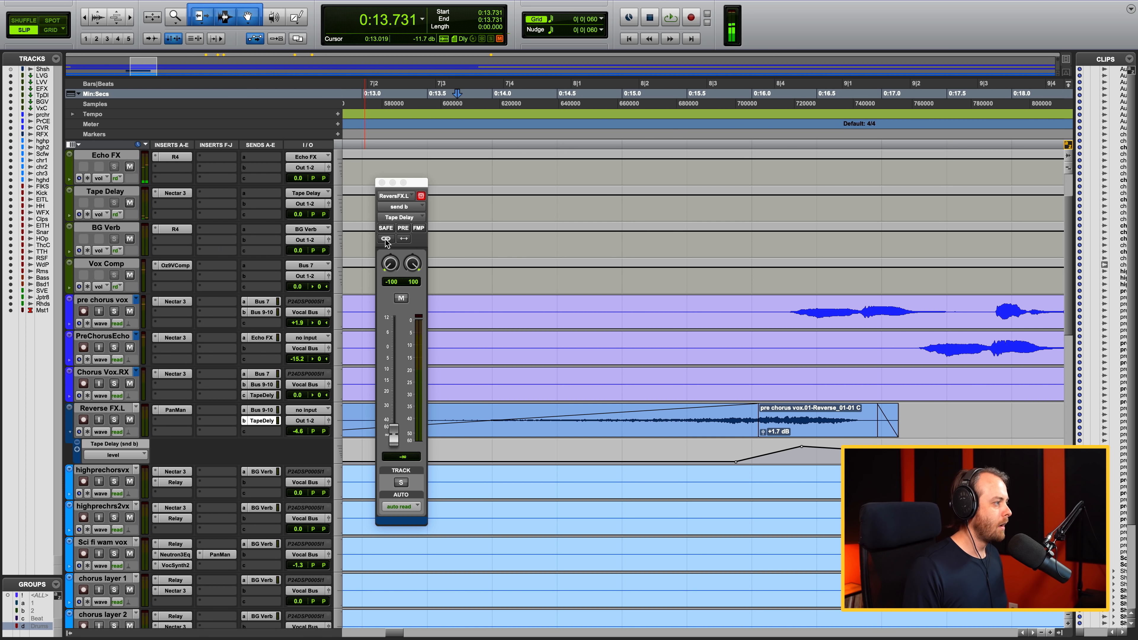
click(382, 183)
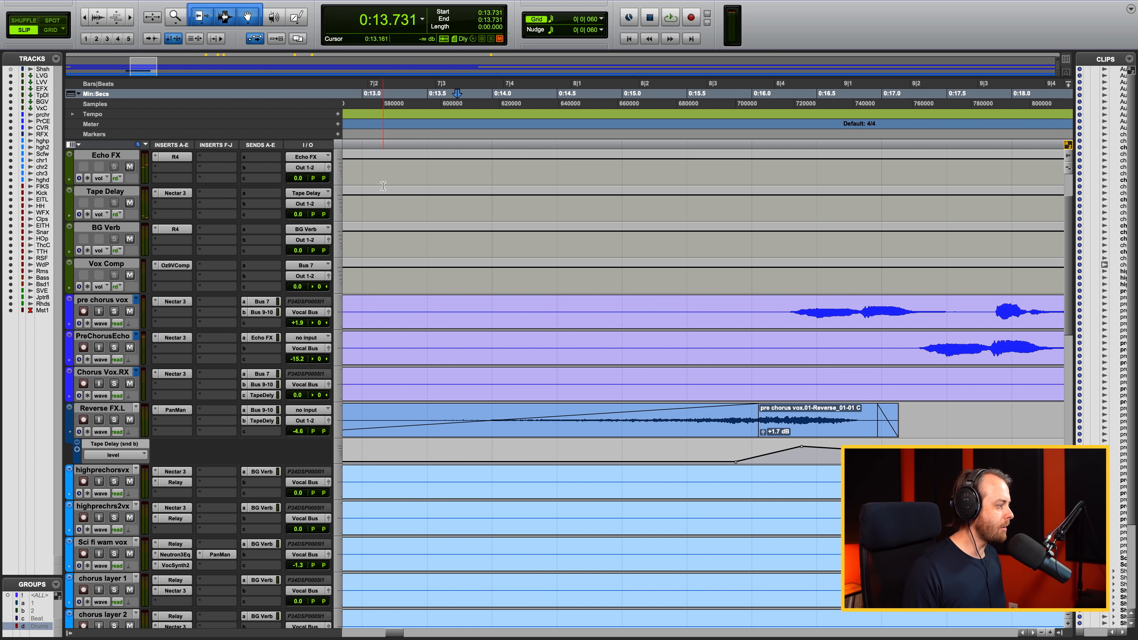
click(71, 433)
key(alt+a)
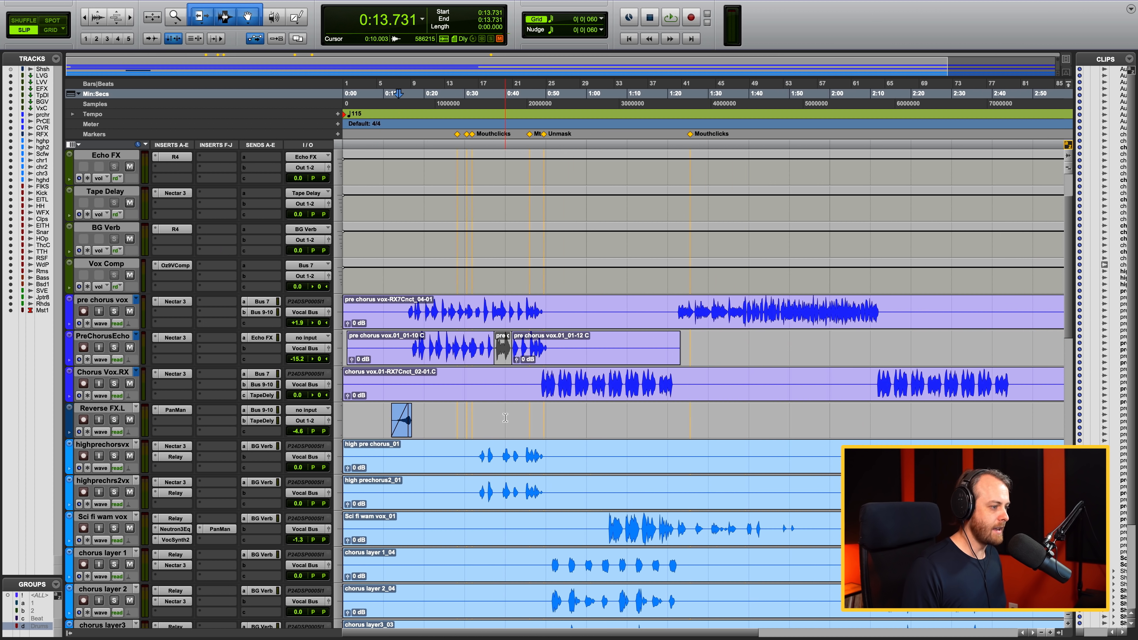
- Audition the full mix from about 1:13.7 through the end of the chorus
click(664, 410)
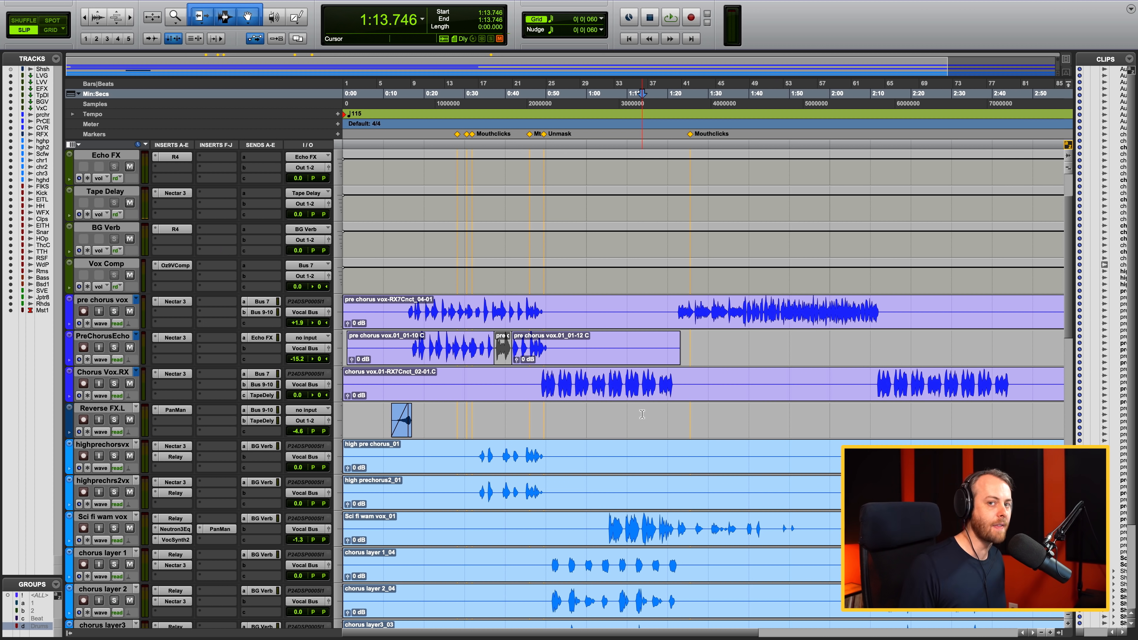
key(space)
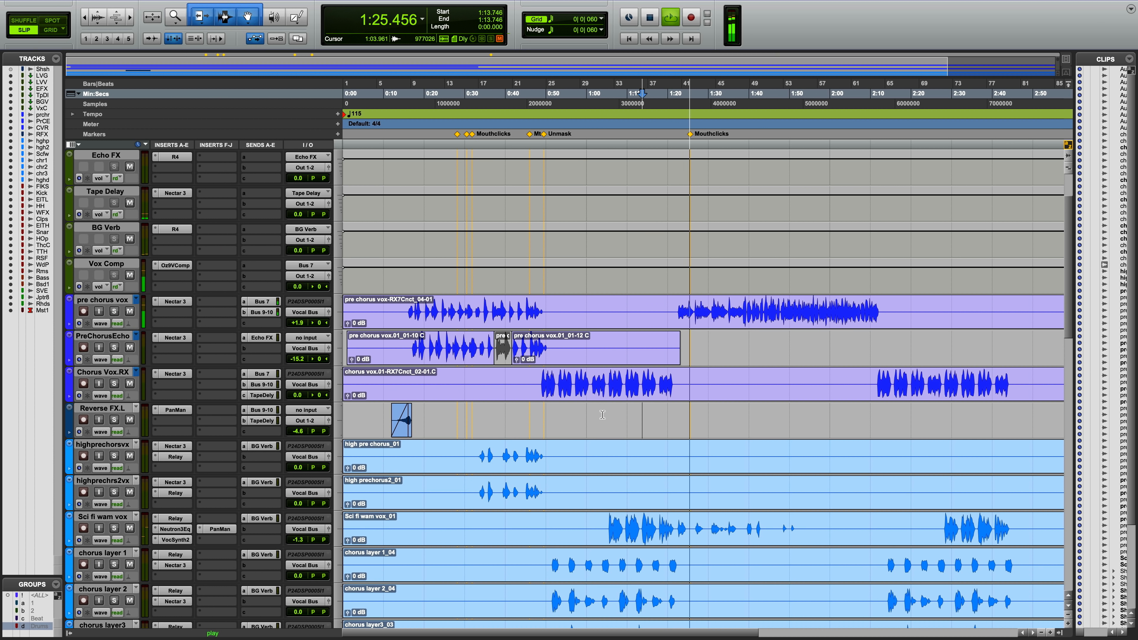
key(space)
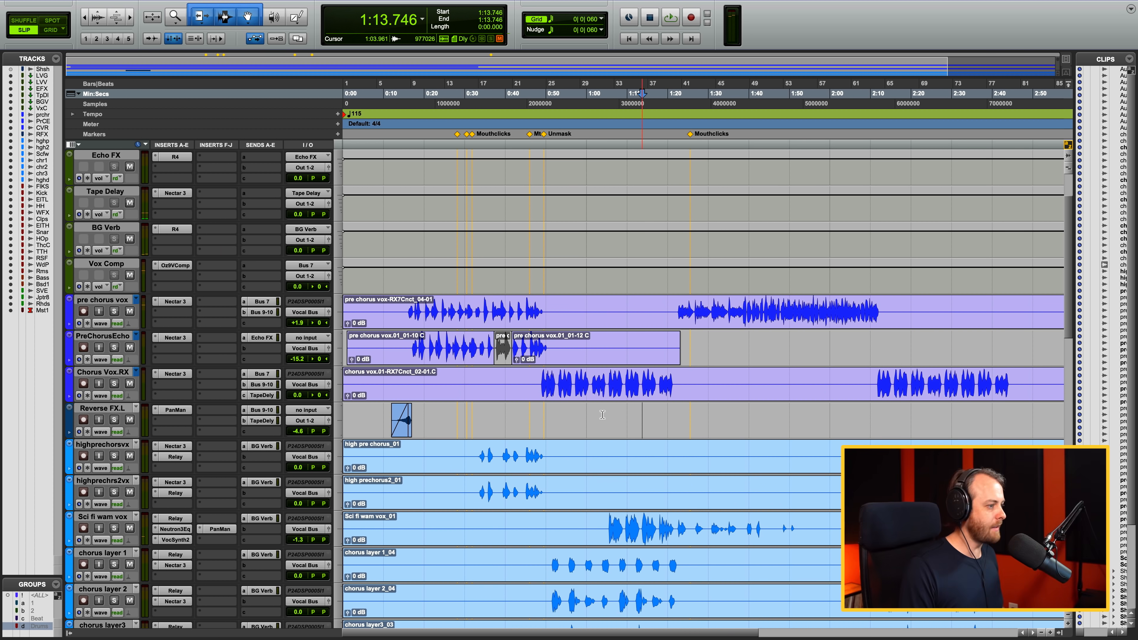
- Open the Tape Delay send of Chorus Vox.RX and show its level automation under the track
click(606, 400)
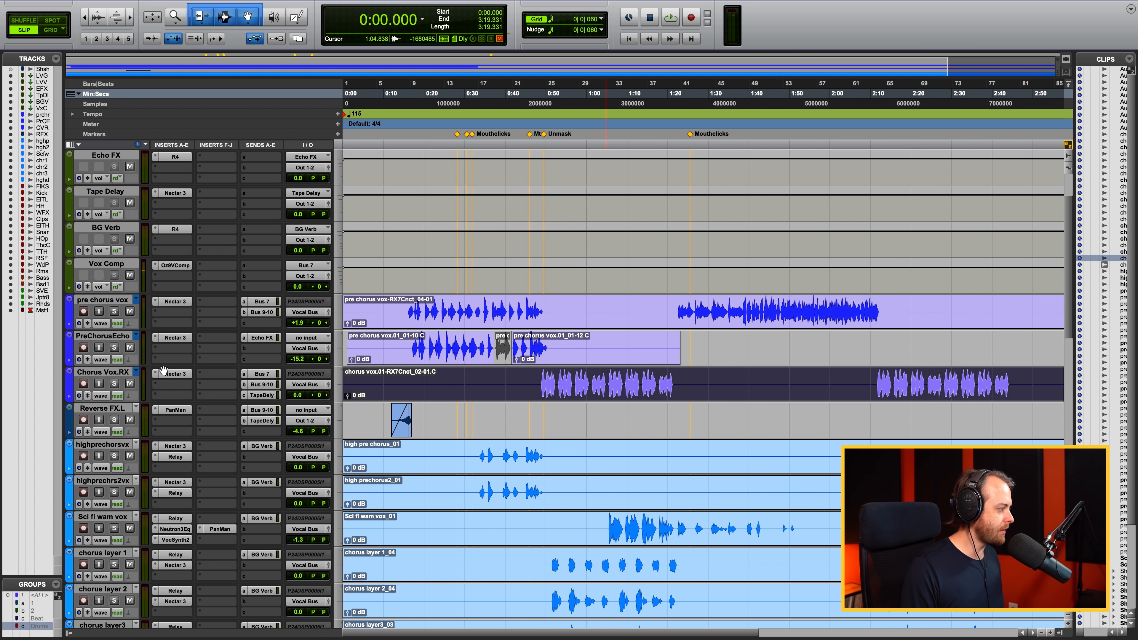
click(261, 395)
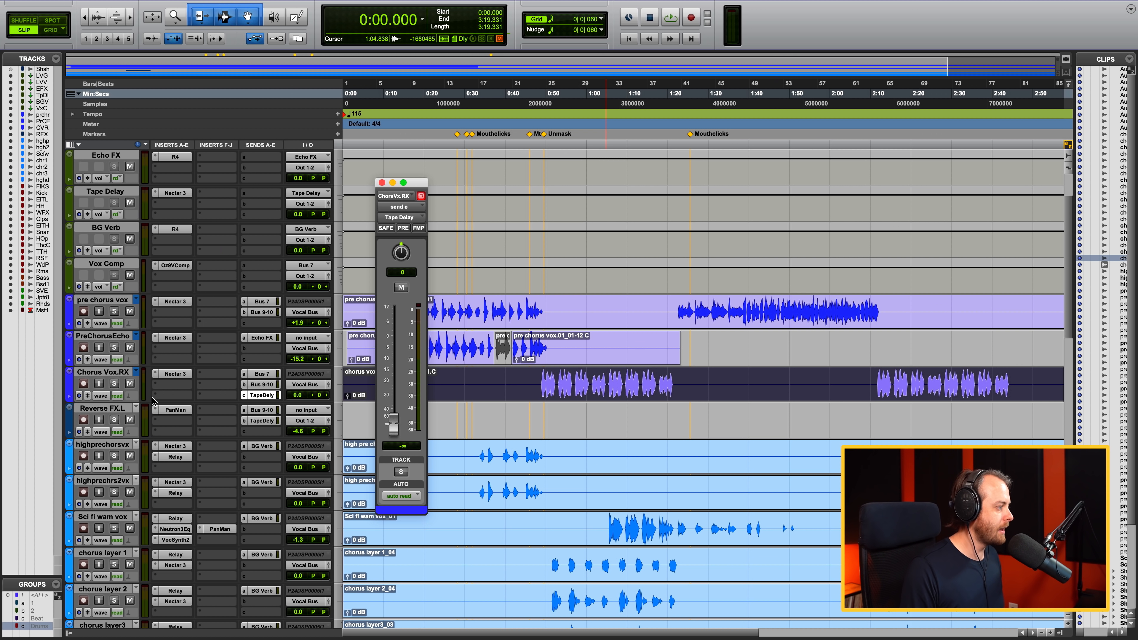
click(70, 397)
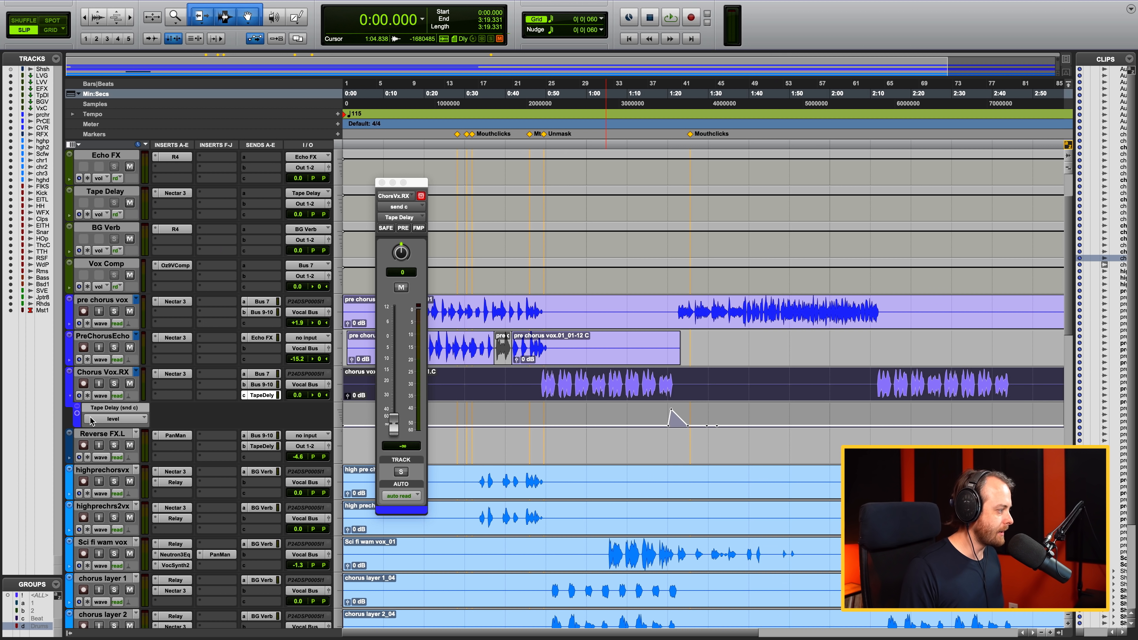
click(129, 422)
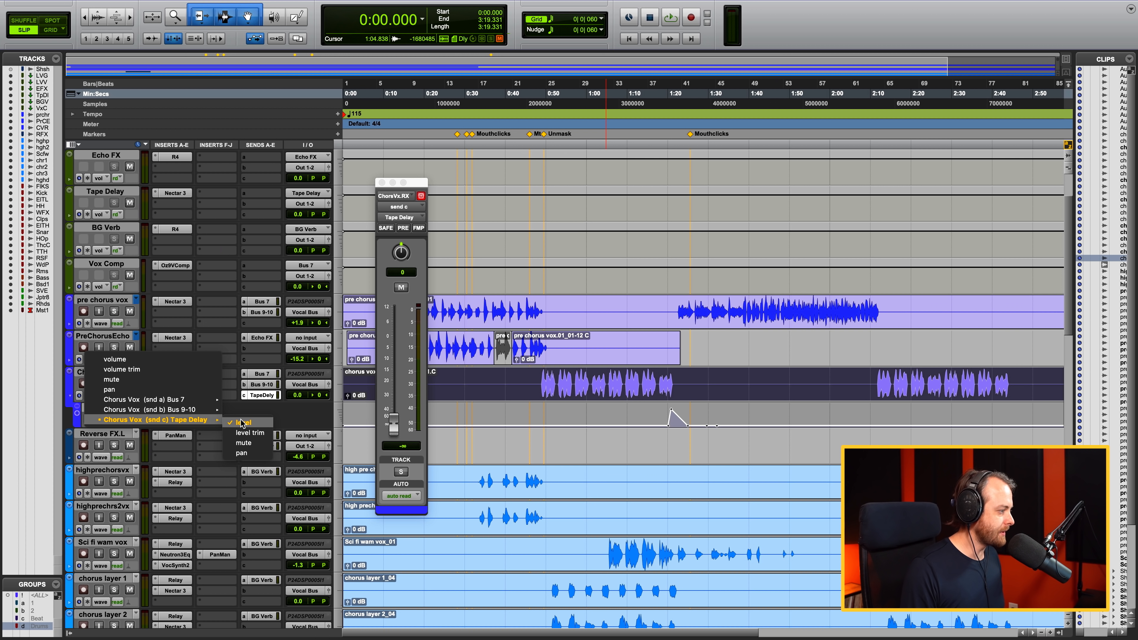
click(241, 422)
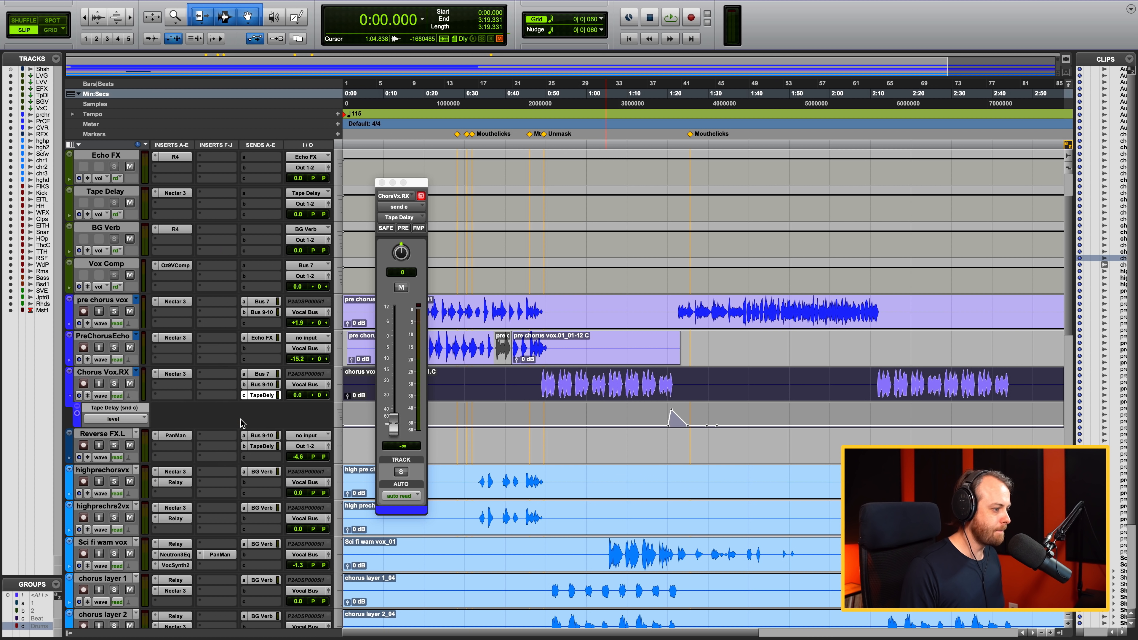
- Solo Chorus Vox.RX and audition its automated tape delay throw from about 1:18.7
click(651, 413)
click(116, 384)
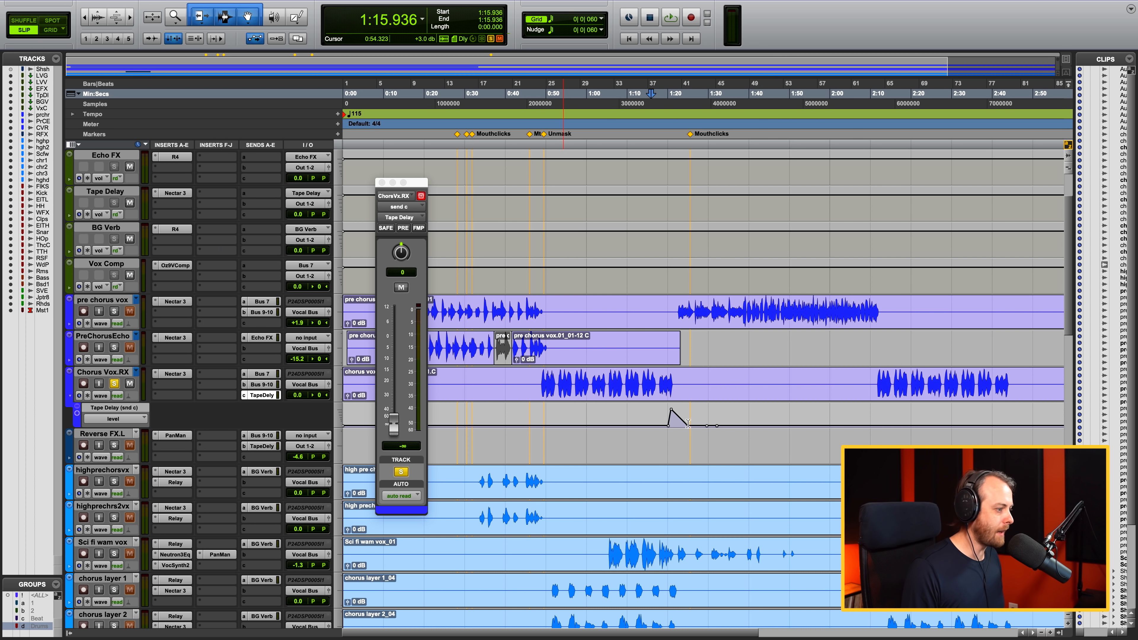
click(662, 413)
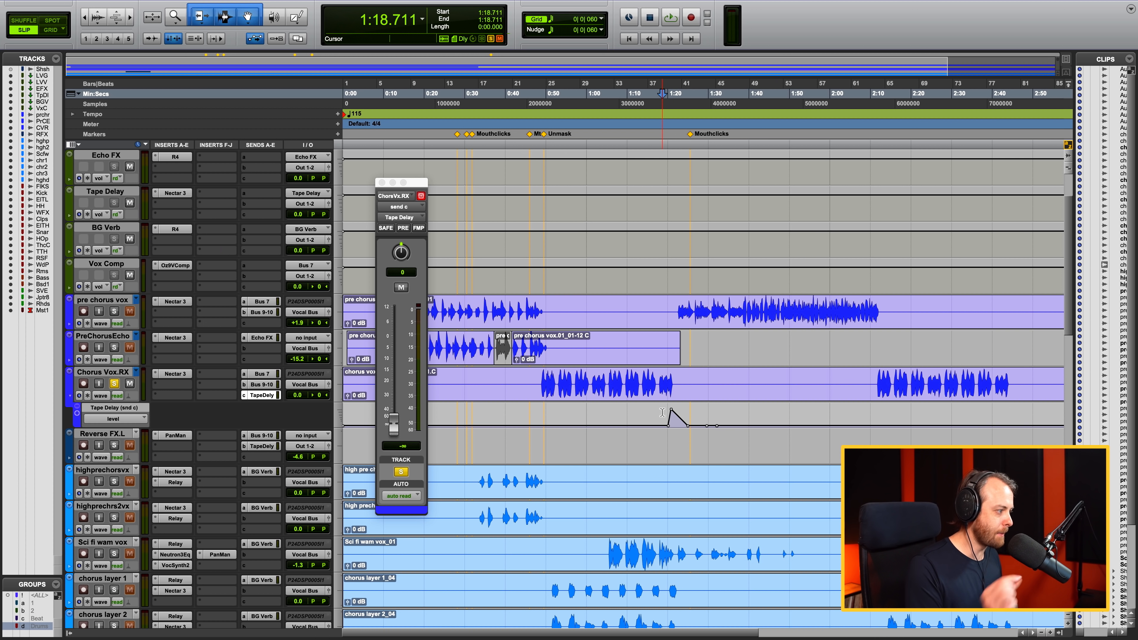
key(space)
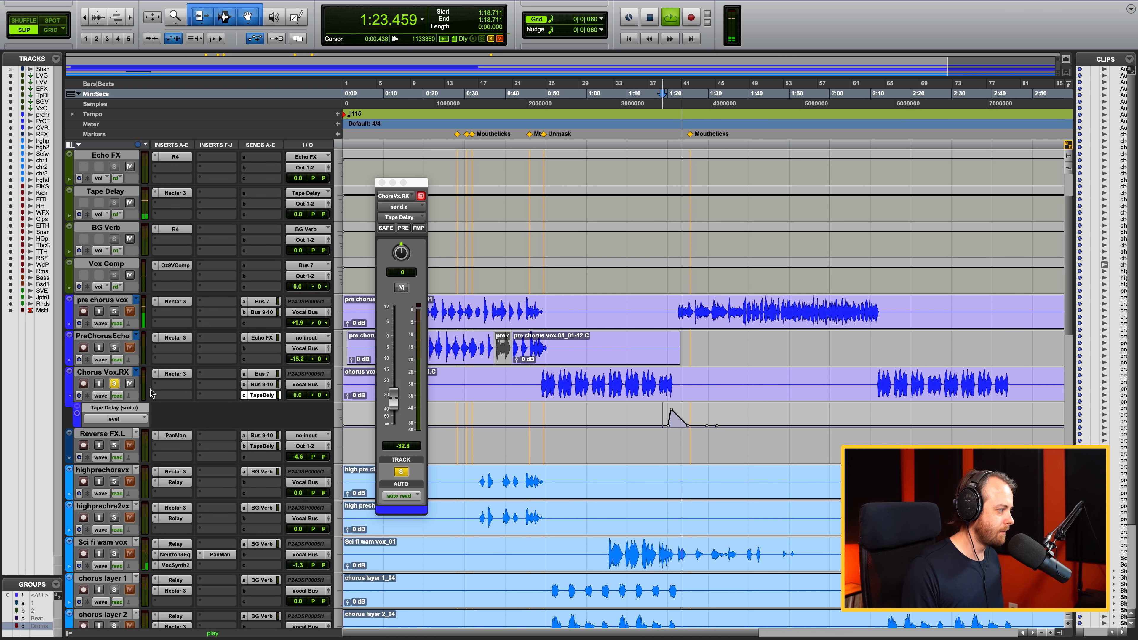
- Unsolo Chorus Vox.RX and audition the delay throw in the full mix from about 1:16.5, looking over the instrument tracks
click(115, 385)
click(653, 440)
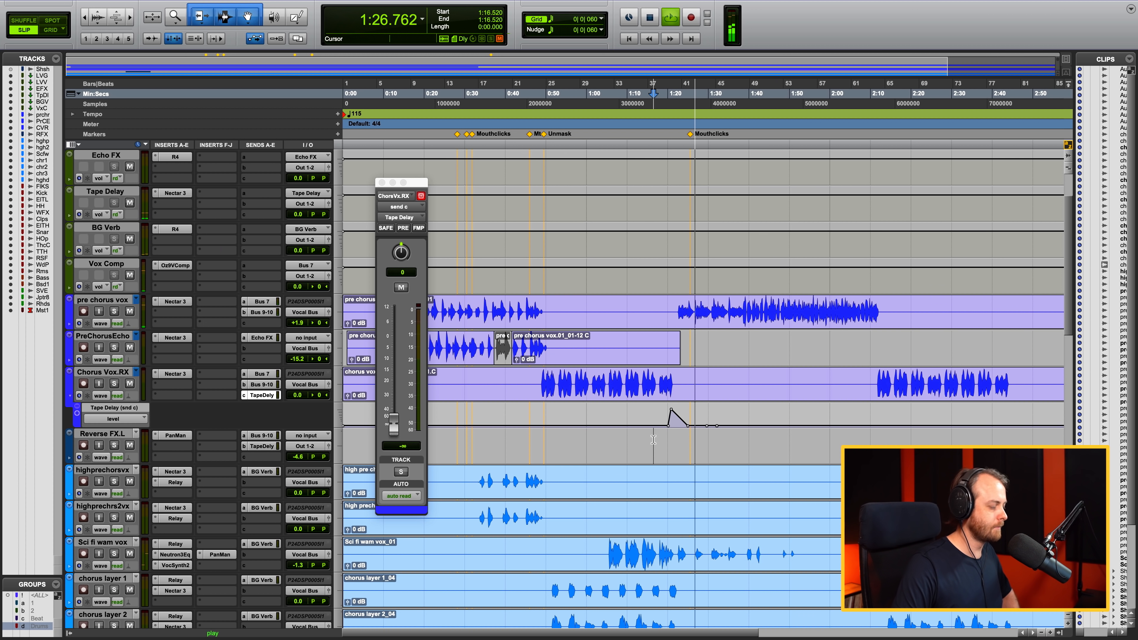
scroll(653, 440, down, 1)
scroll(653, 440, down, 20)
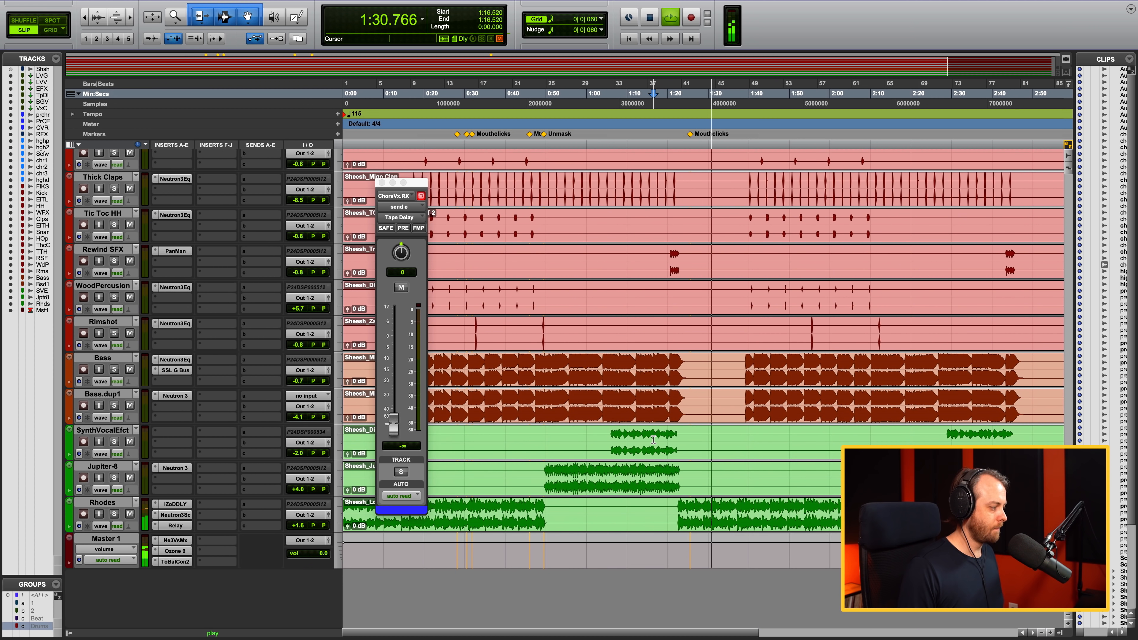
key(space)
scroll(653, 440, up, 15)
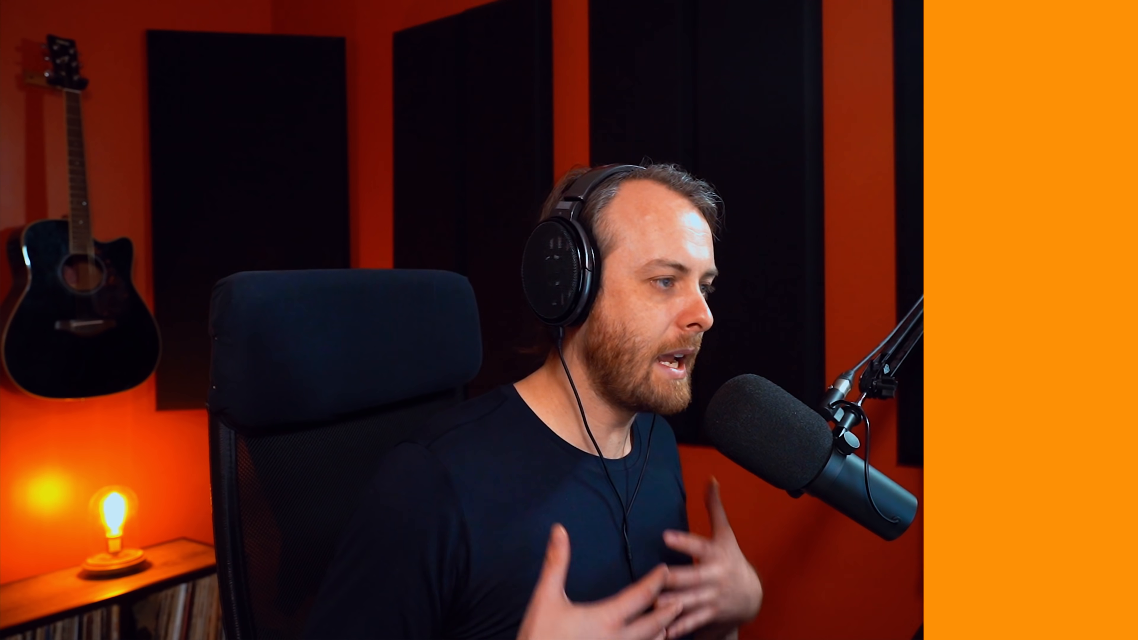